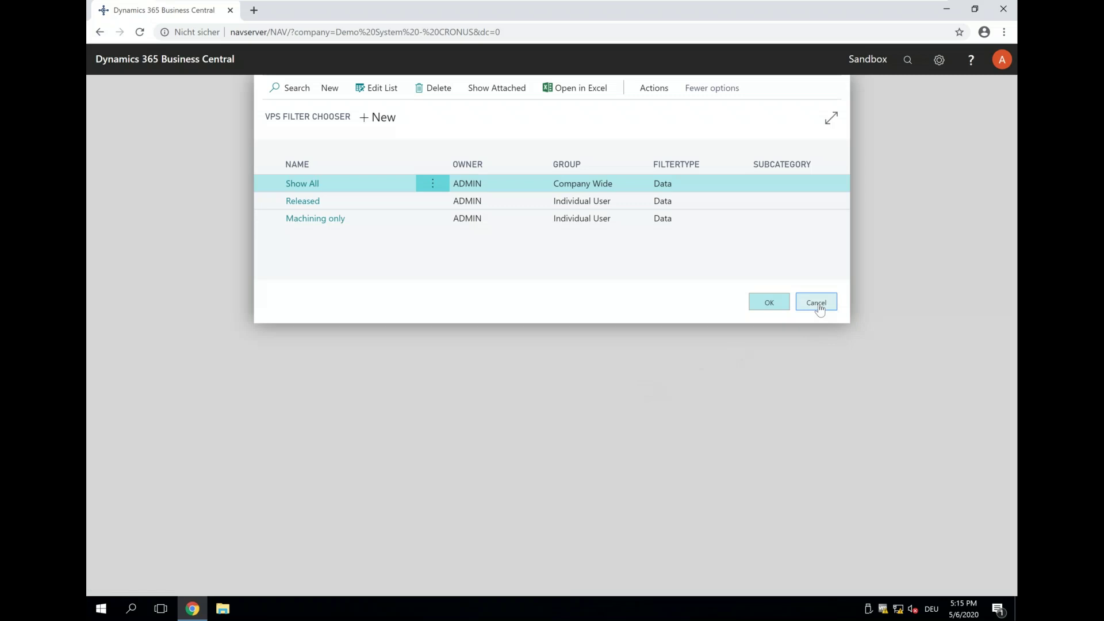
Close the production filter chooser, open the Visual Jobs Scheduler and select the Show Projects data filter
left_click(820, 309)
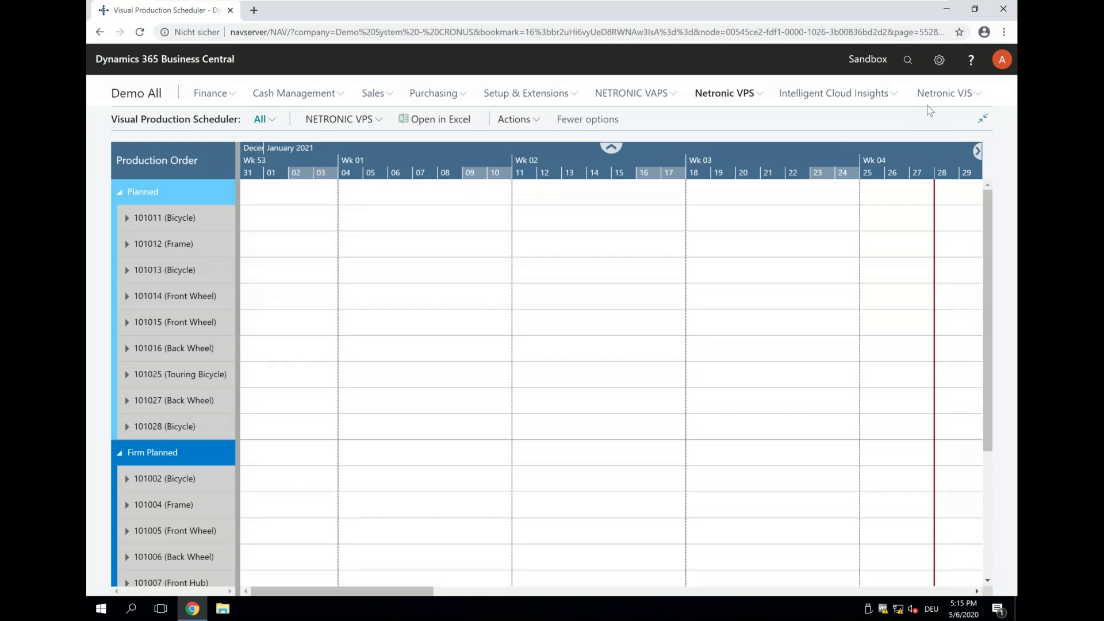
left_click(939, 96)
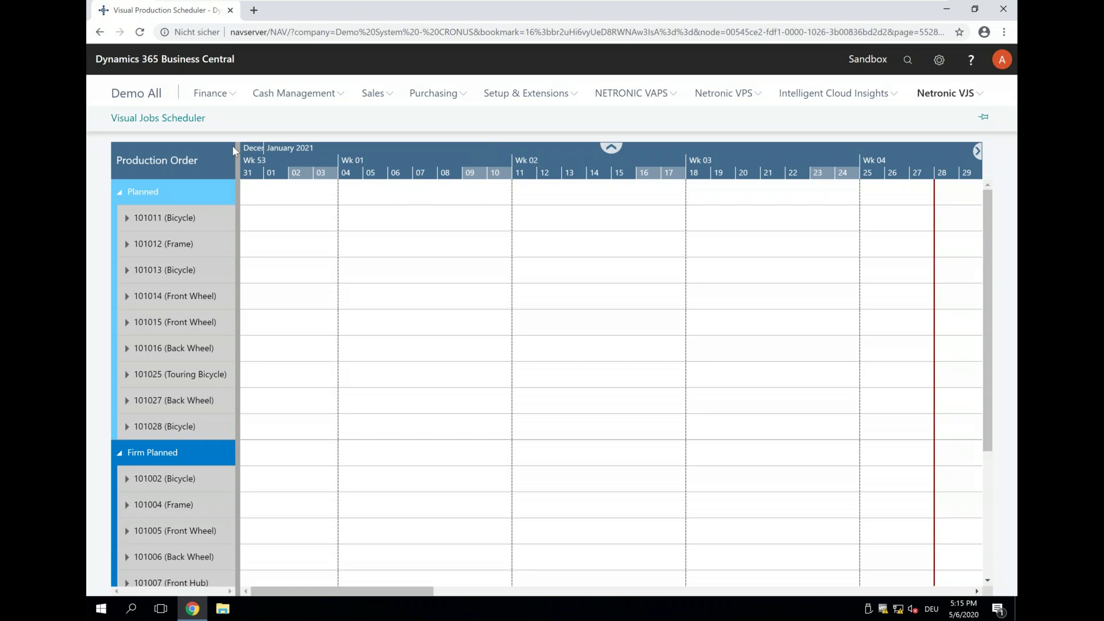
left_click(173, 119)
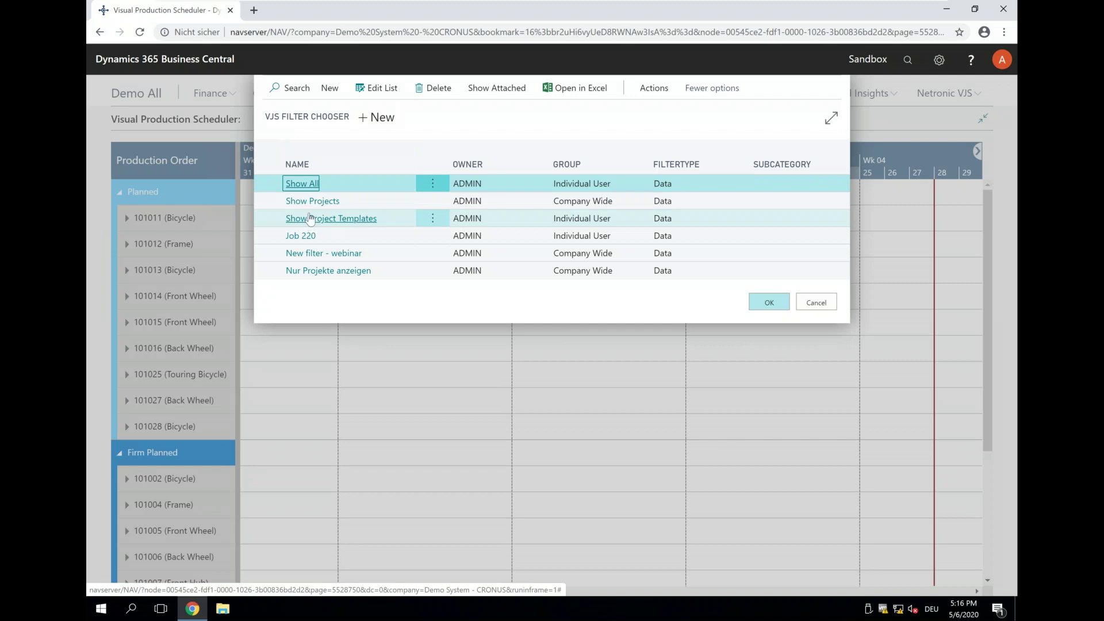
left_click(354, 202)
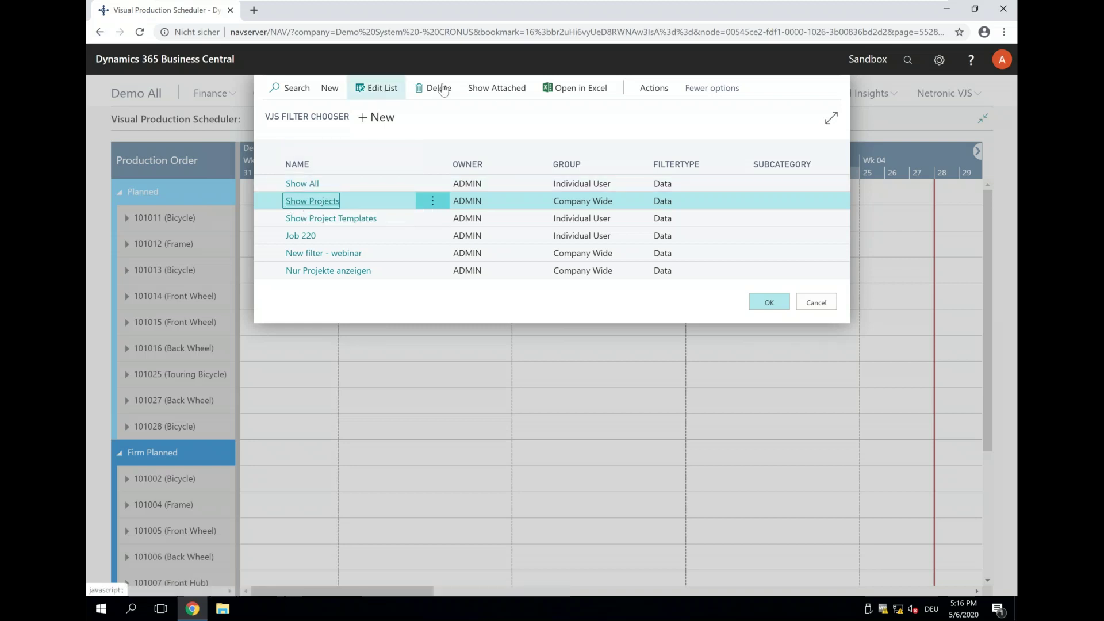
Open the criteria of the Show Projects filter, check its job number condition and accept the filter
left_click(392, 92)
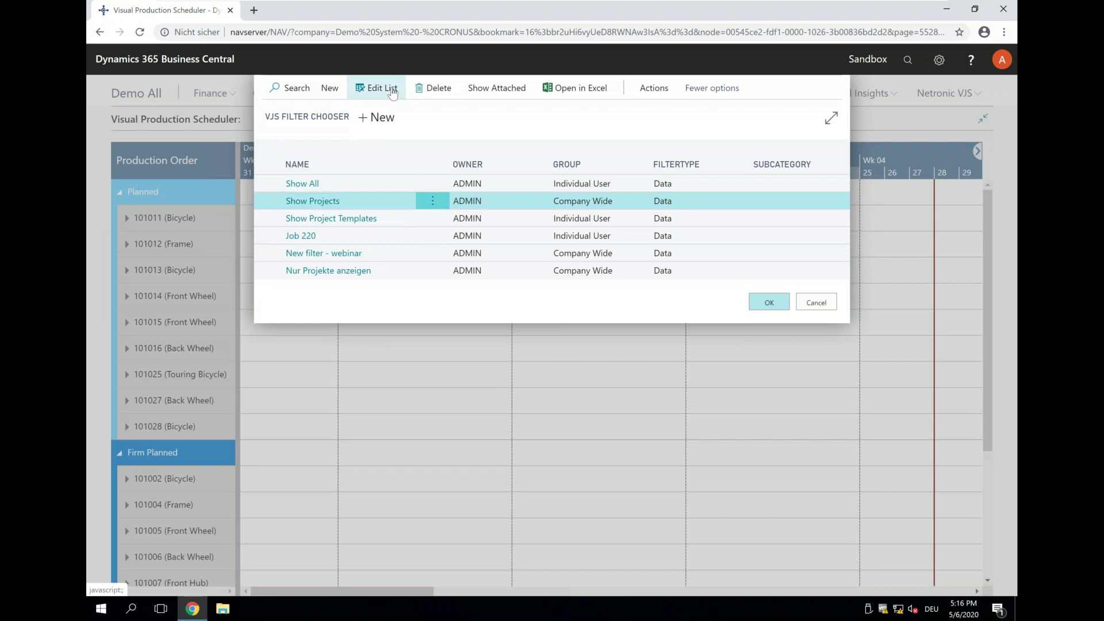
left_click(431, 199)
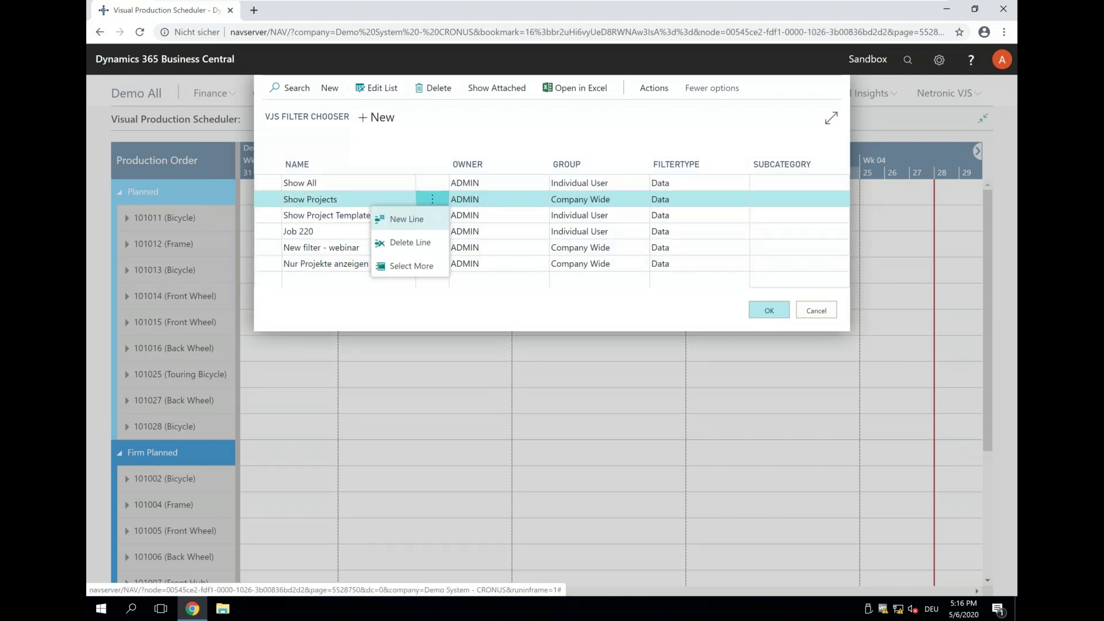
left_click(647, 98)
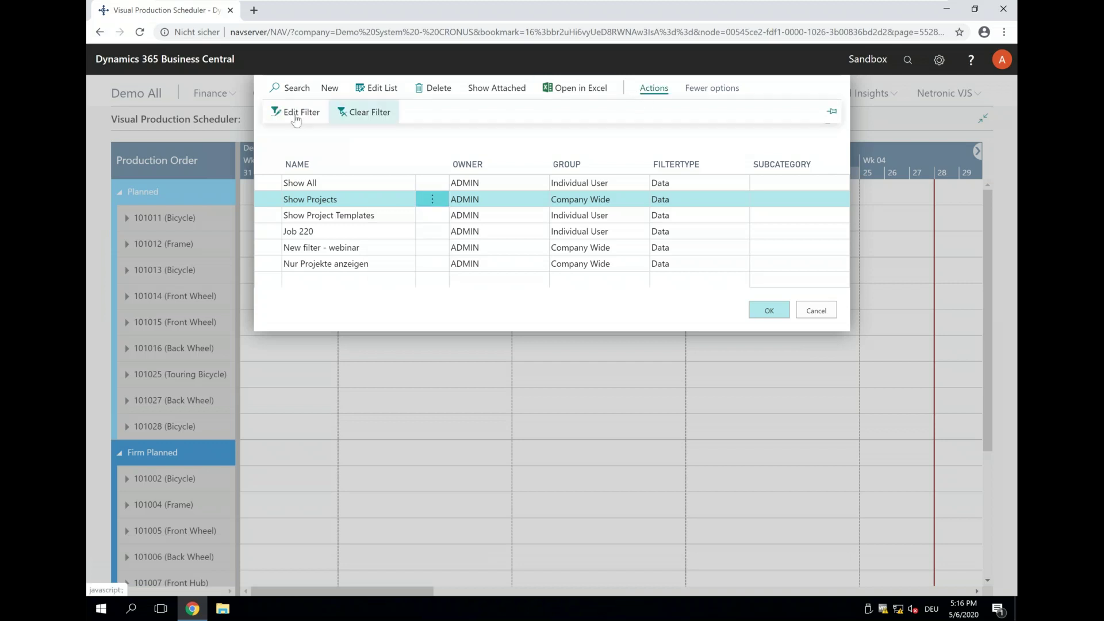
left_click(290, 111)
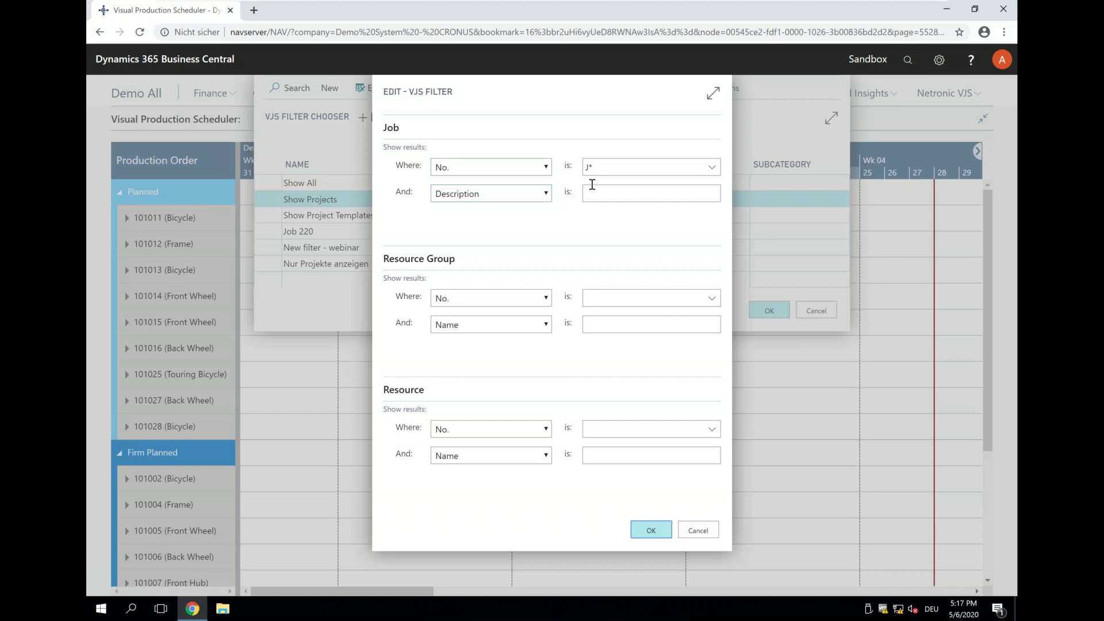
left_click(587, 168)
left_click(648, 530)
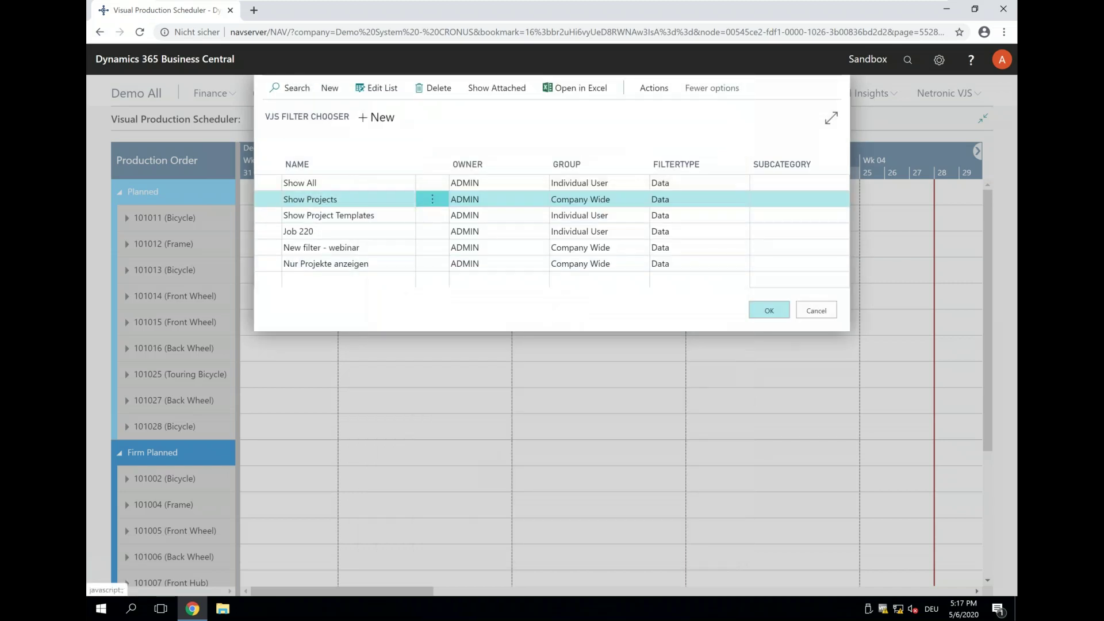
Load the jobs schedule with the Show Projects filter, and expand and collapse job J00110 to view its tasks
left_click(751, 314)
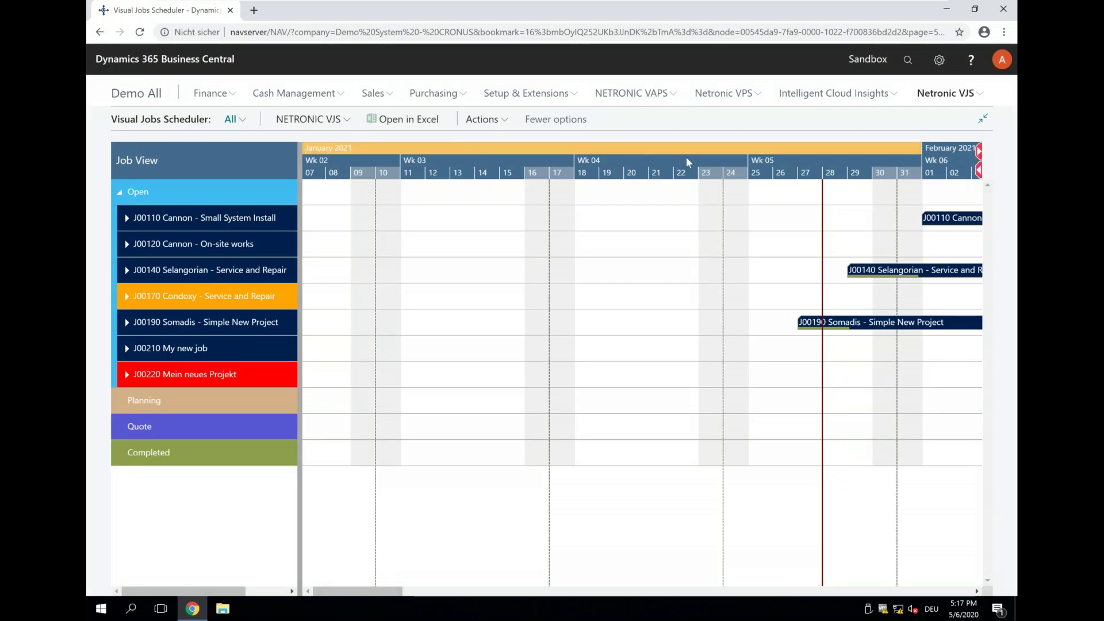
scroll(680, 156, "down", 3)
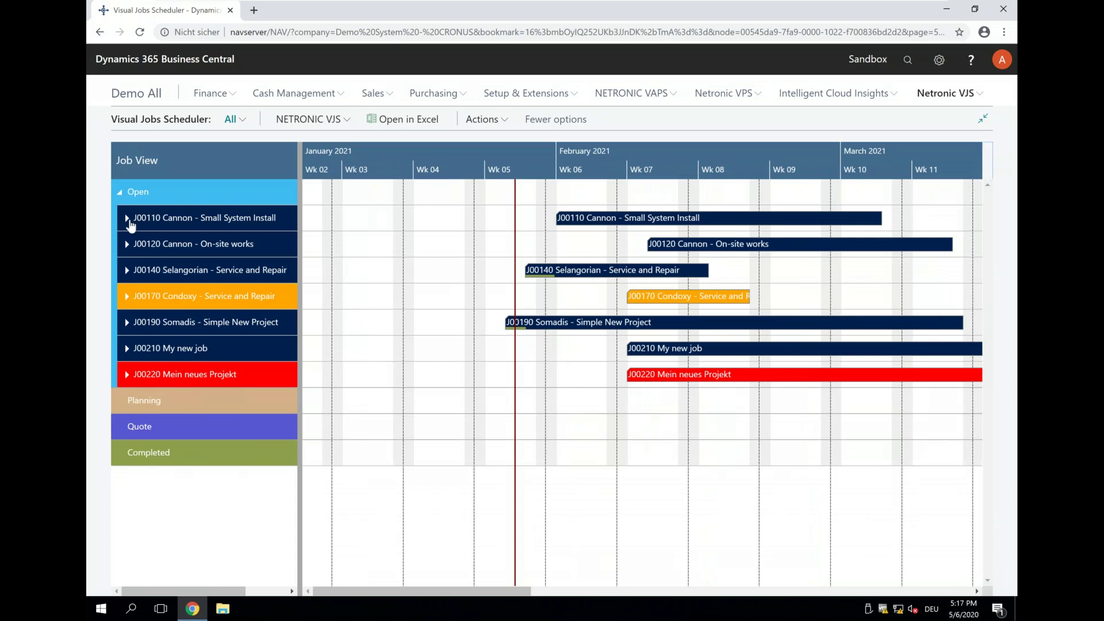
left_click(128, 220)
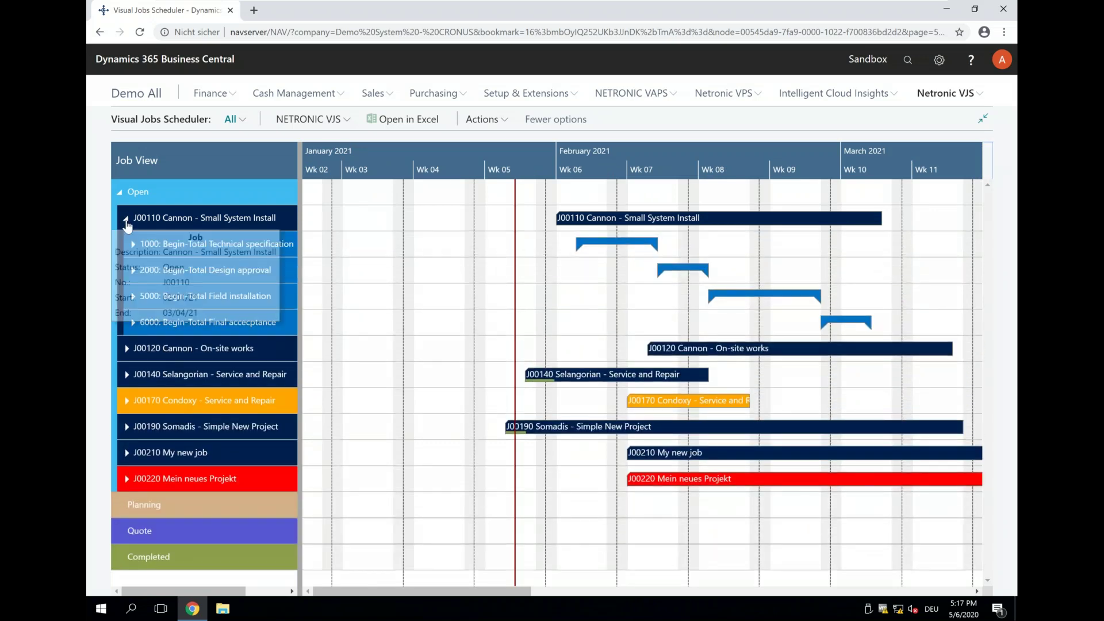
left_click(127, 224)
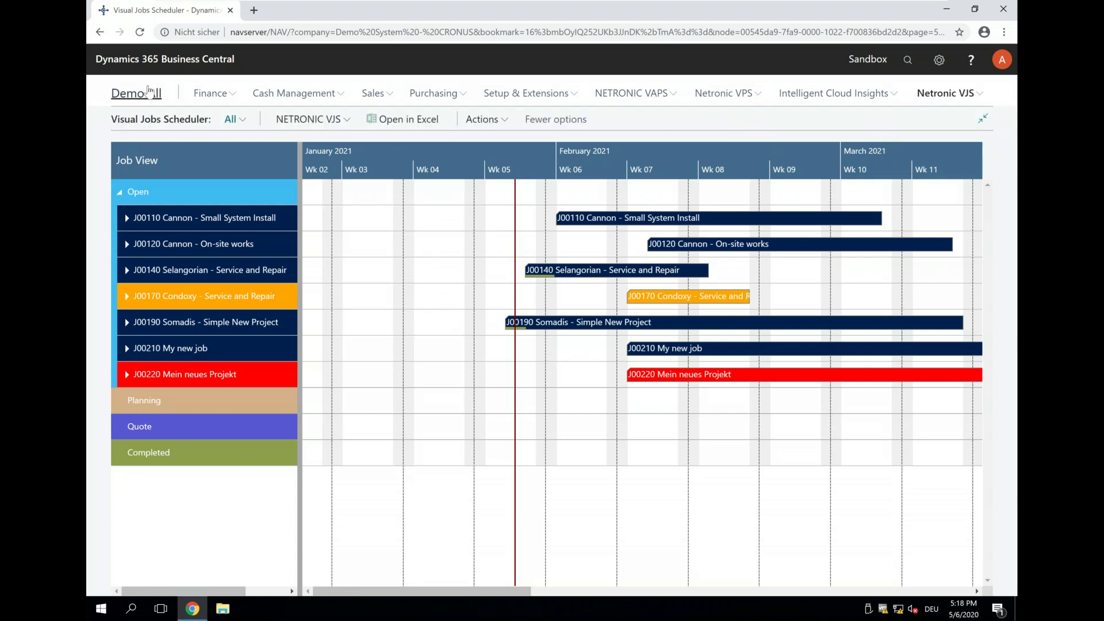
Return to the home page and reopen the Visual Jobs Scheduler with the Show All data filter
left_click(148, 92)
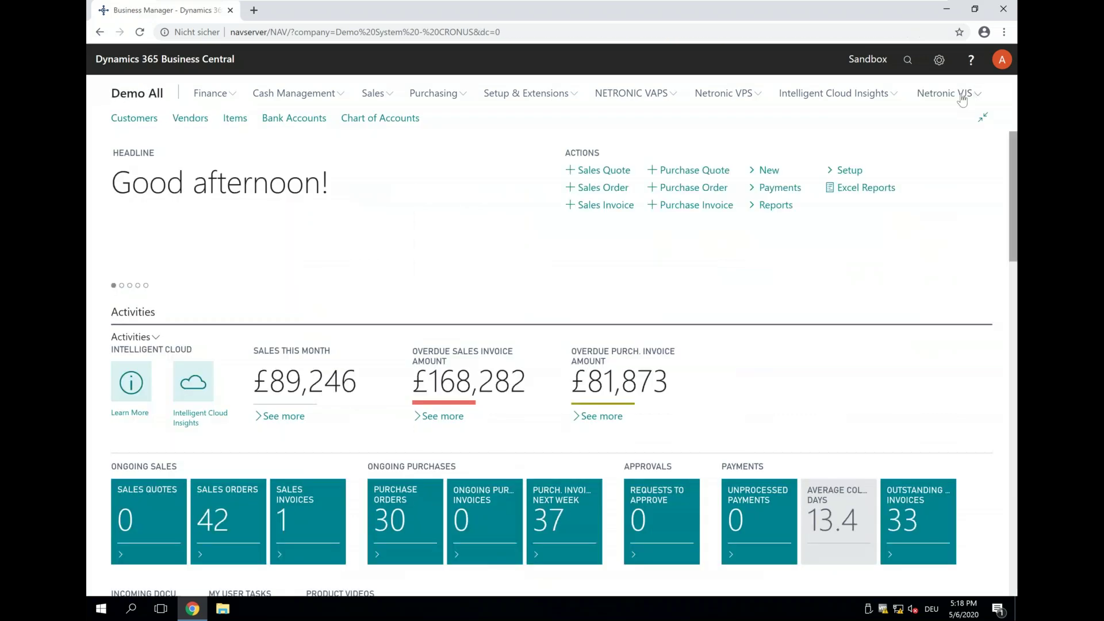
left_click(960, 94)
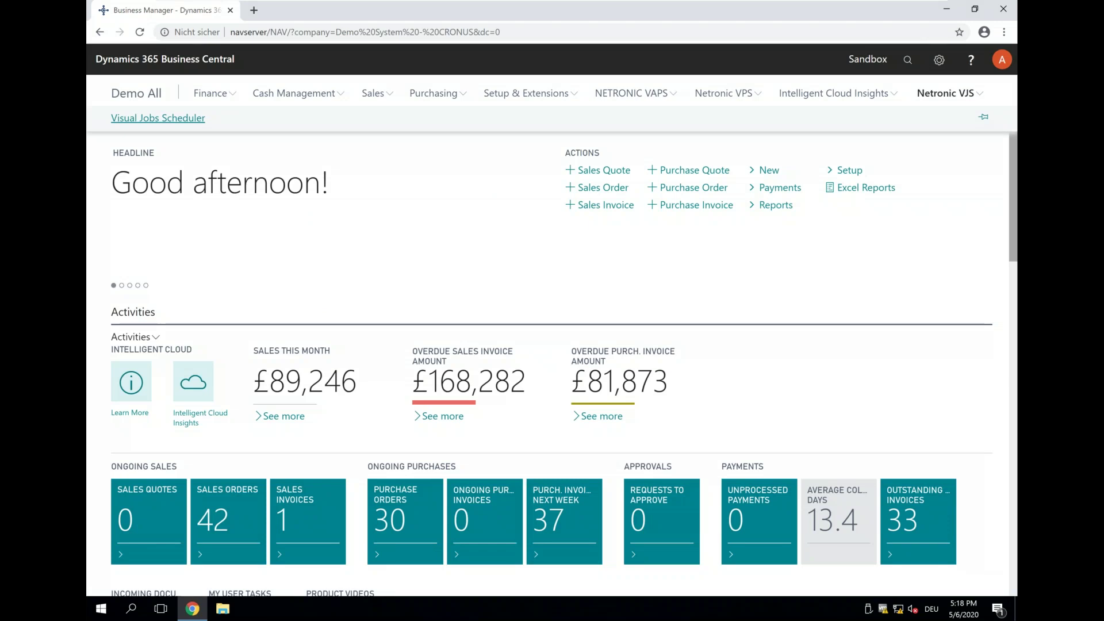
left_click(158, 118)
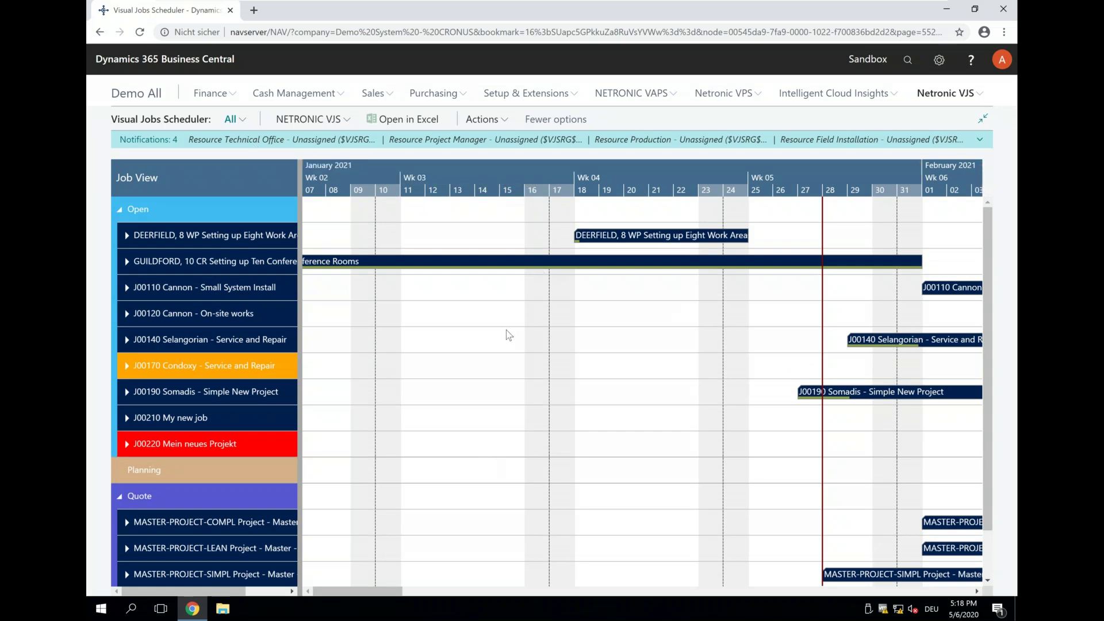
Examine the open jobs and the master project quotes across the full schedule from January to May 2021
scroll(509, 330, "down", 2)
scroll(506, 322, "up", 2)
scroll(517, 178, "down", 2)
scroll(219, 357, "down", 2)
mouse_move(231, 381)
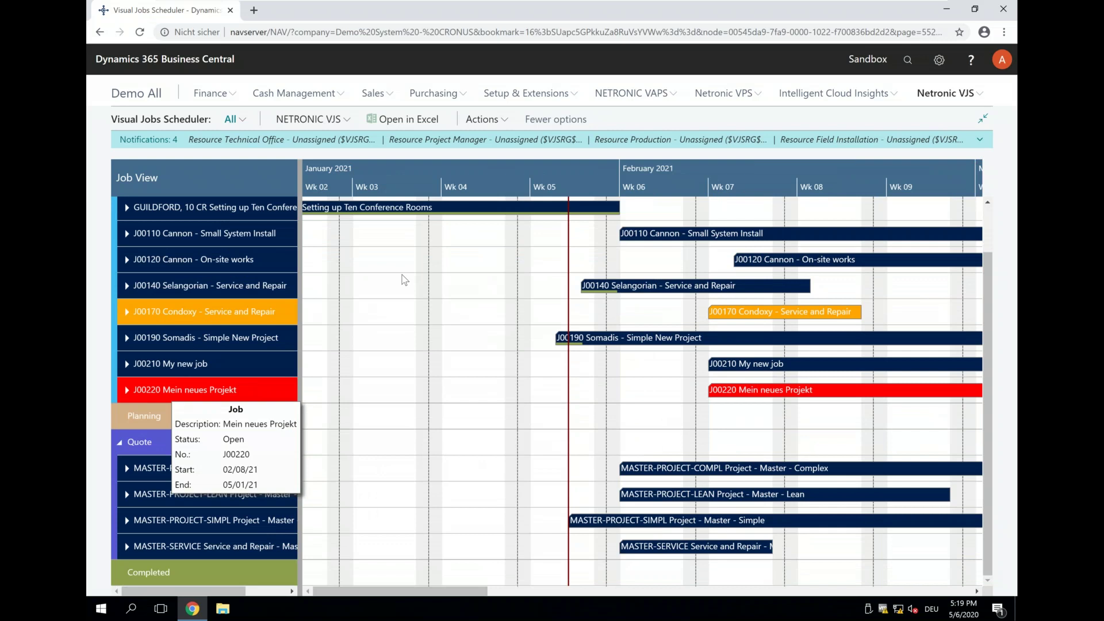
scroll(453, 368, "up", 2)
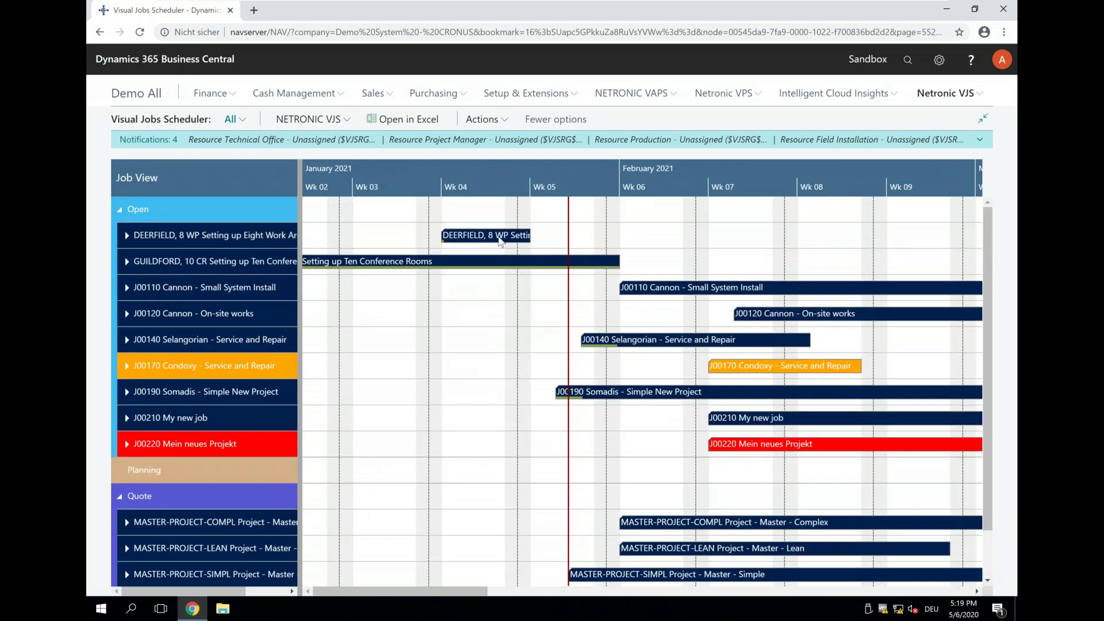
scroll(498, 188, "down", 3)
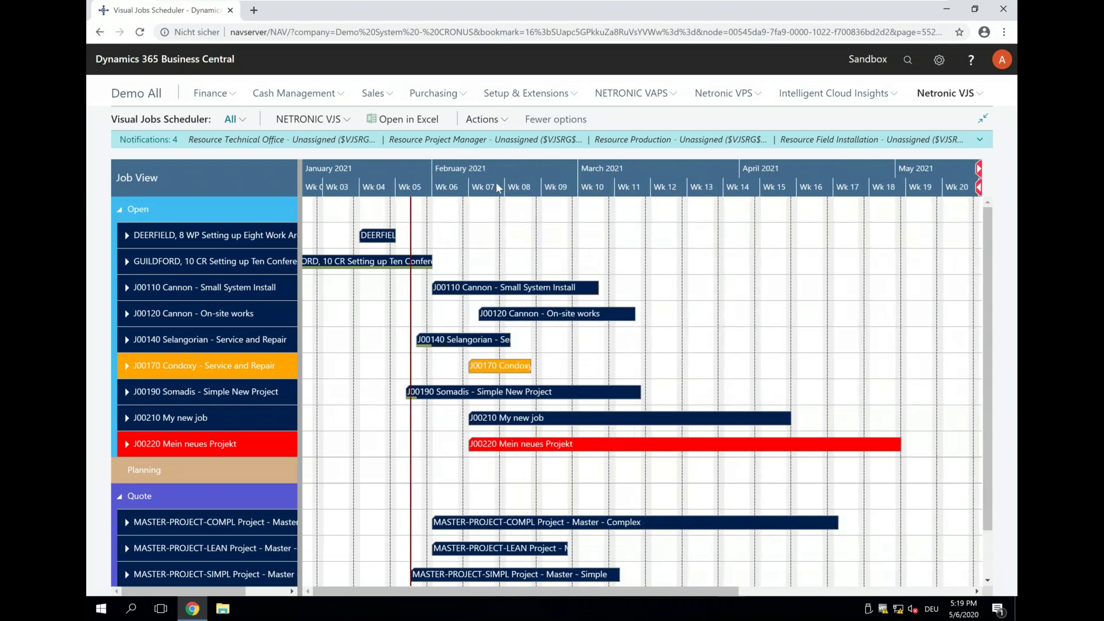
Open the Visual Jobs Scheduler user settings, check the relative starting and ending dates of the timeframe, and close the settings
left_click(488, 122)
mouse_move(504, 242)
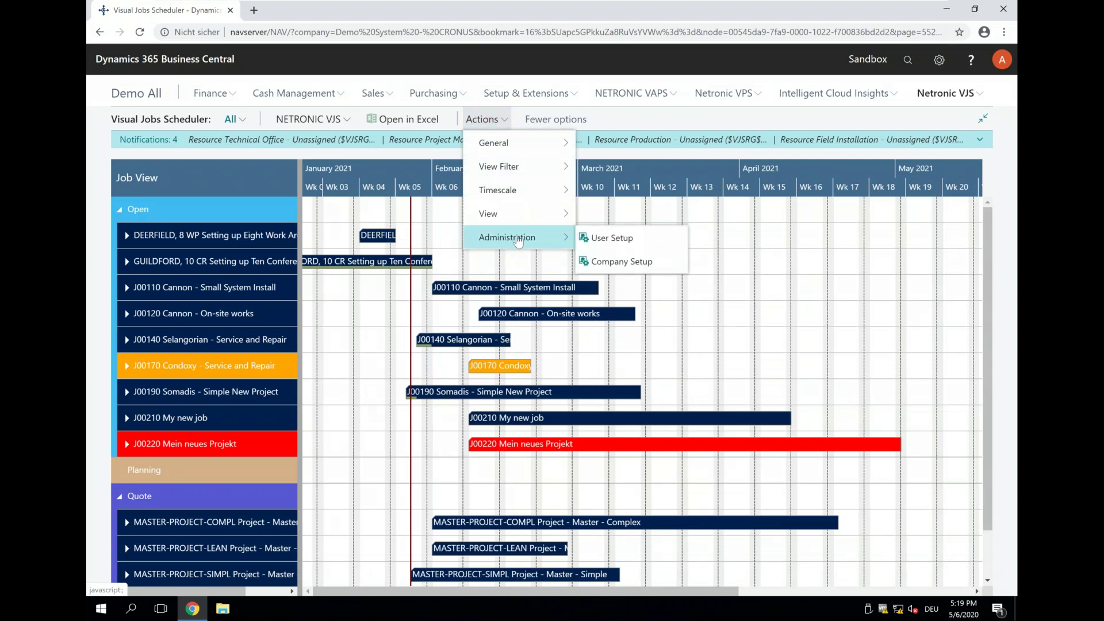
left_click(627, 240)
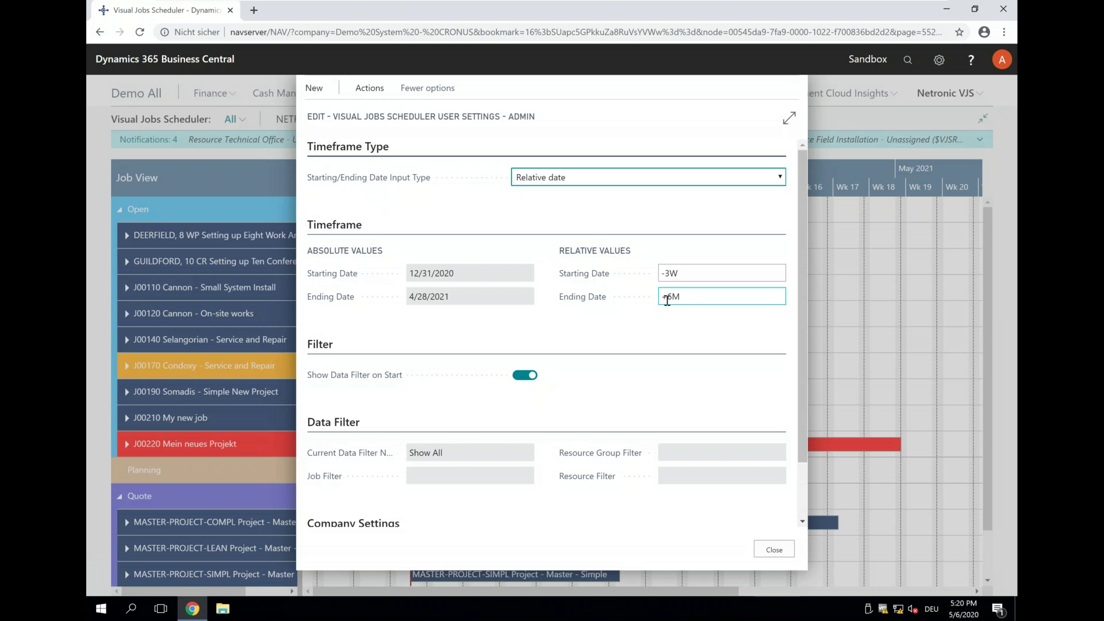
left_click(712, 277)
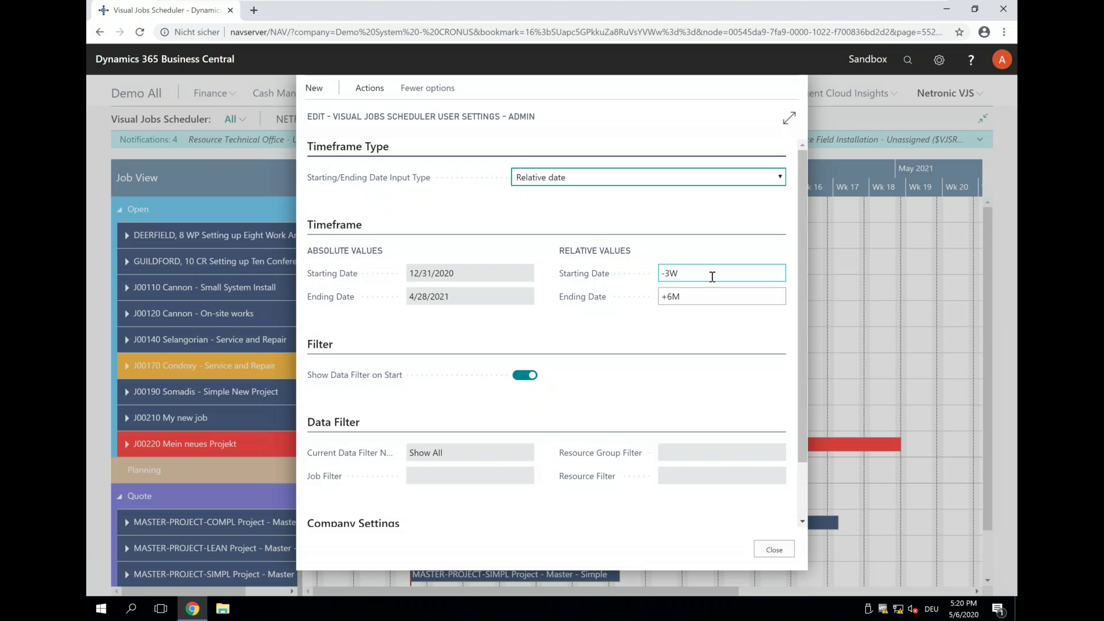
left_click(500, 280)
left_click(774, 550)
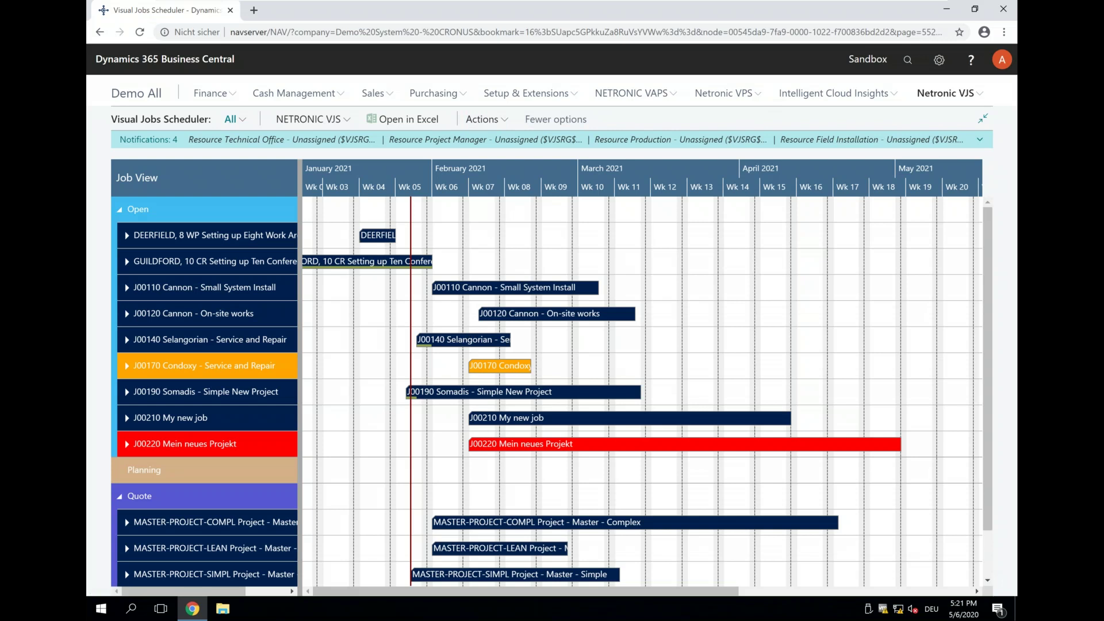
Open the Visual Production Scheduler with the company-wide Show All filter and show its timeline through April 2021
left_click(744, 94)
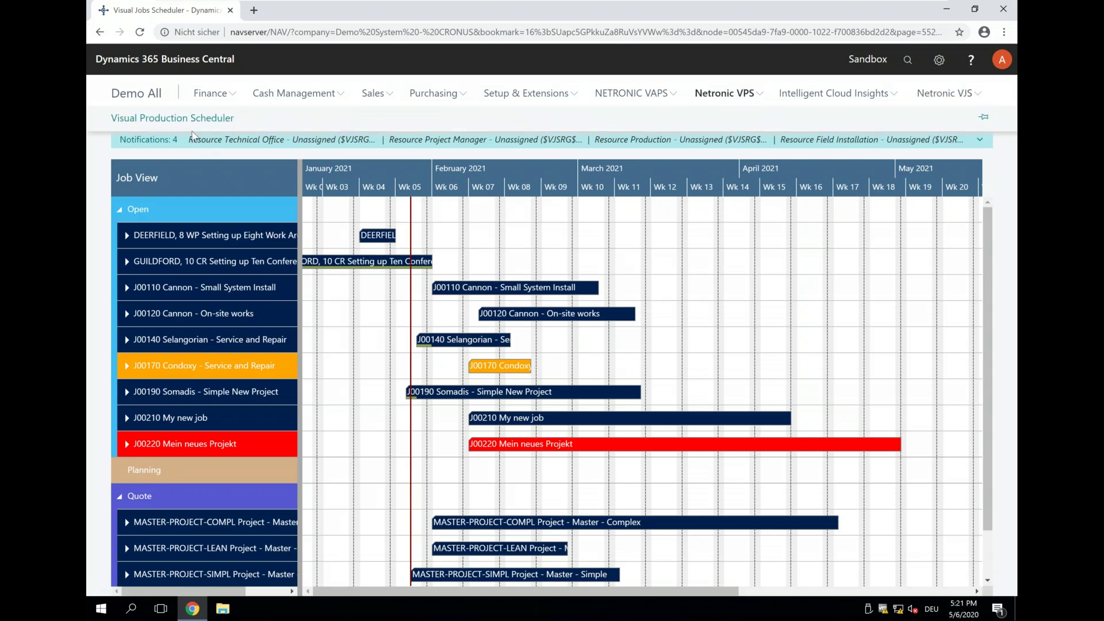
left_click(187, 119)
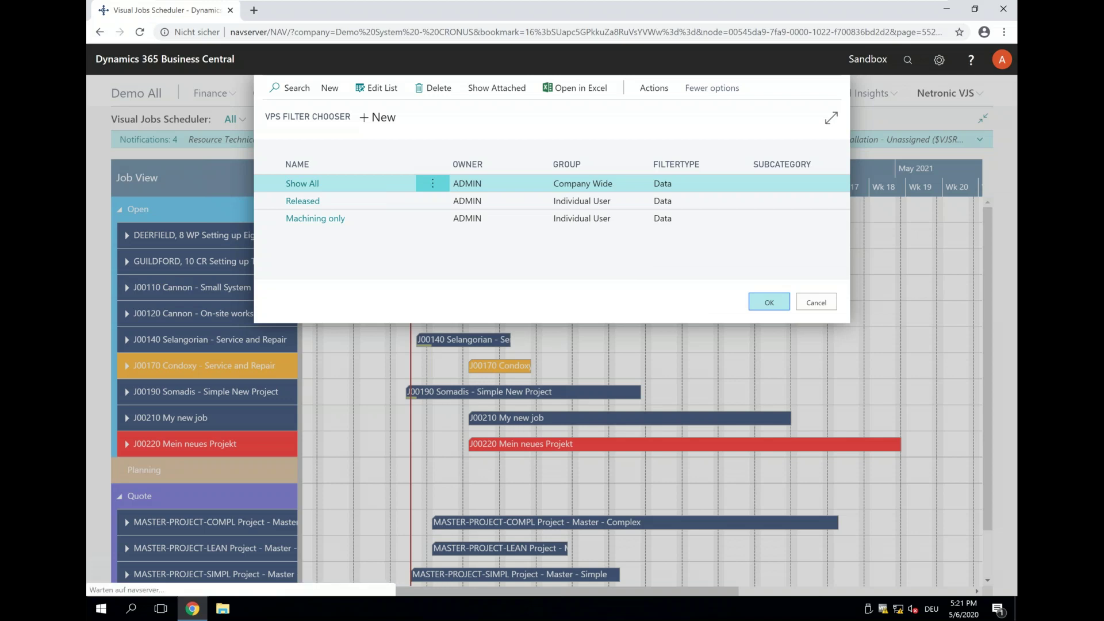
left_click(767, 301)
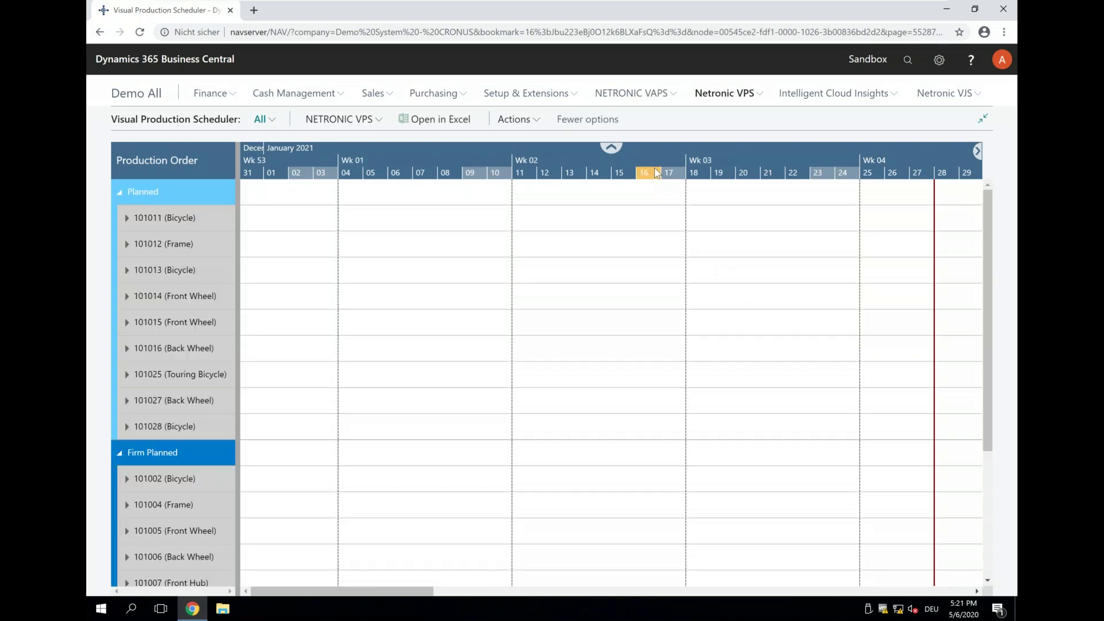
scroll(654, 168, "down", 5)
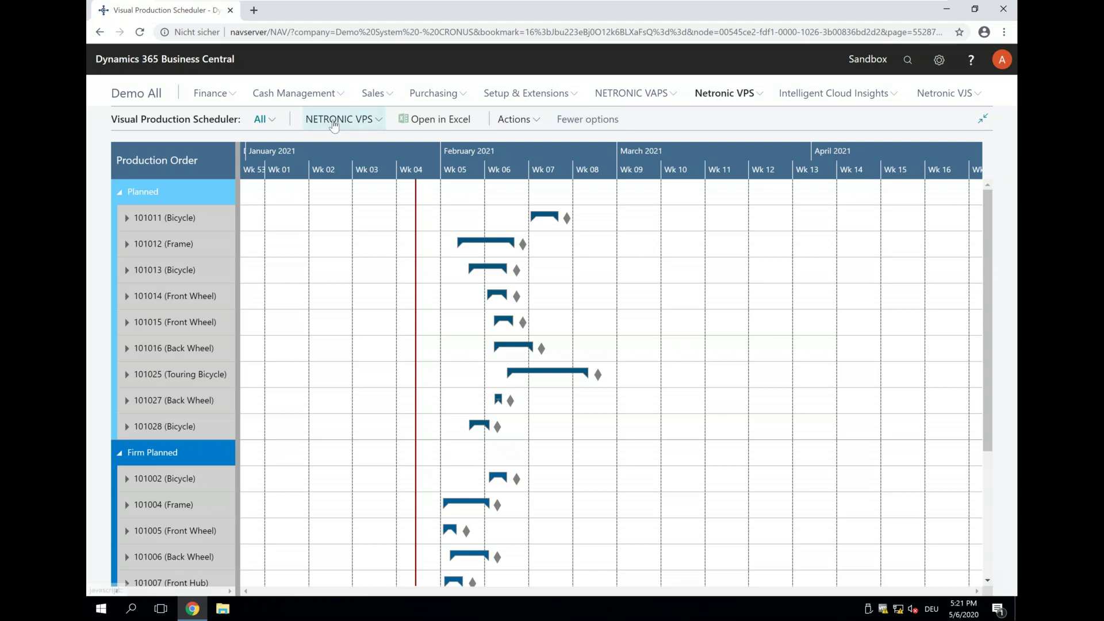
Switch the production schedule to the capacities view, and expand and collapse the Cutting work center under Machining
left_click(313, 119)
left_click(355, 199)
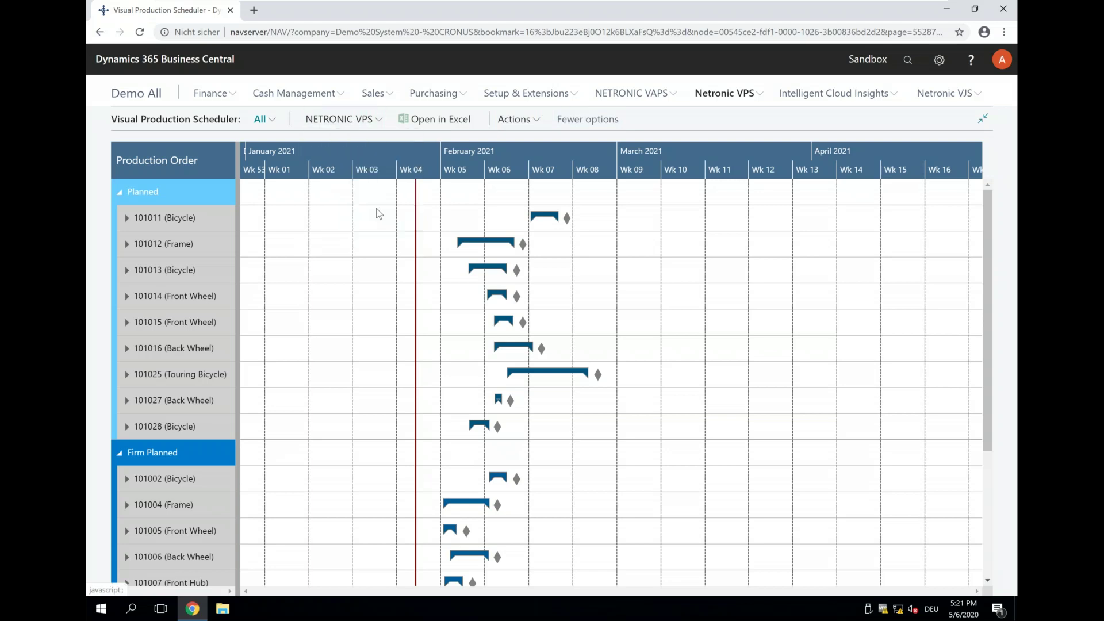
left_click(466, 152)
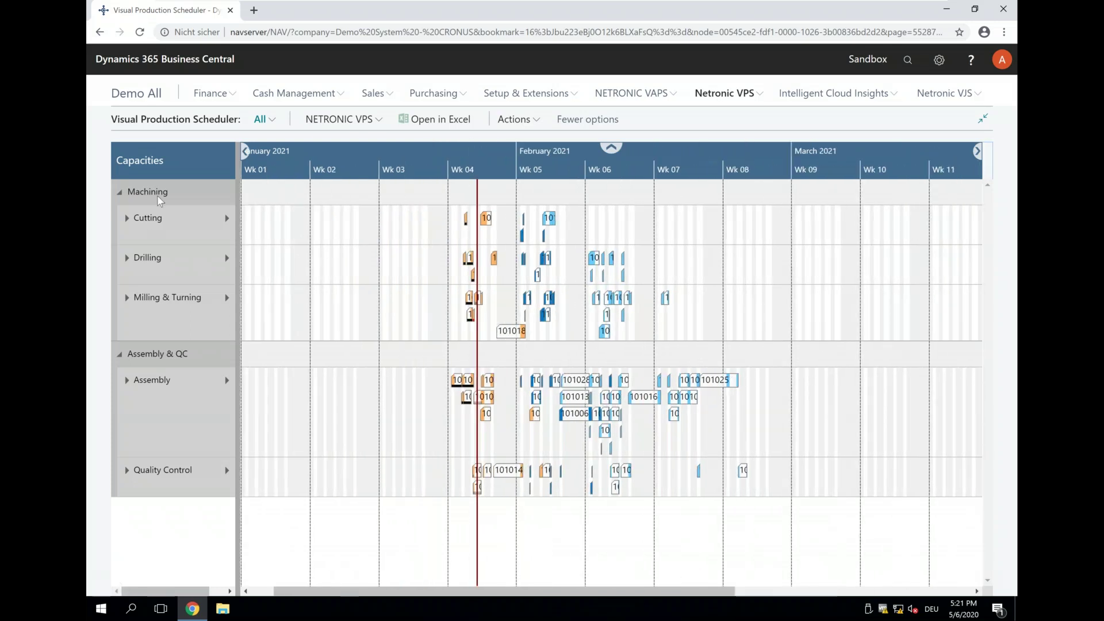
mouse_move(176, 195)
left_click(126, 218)
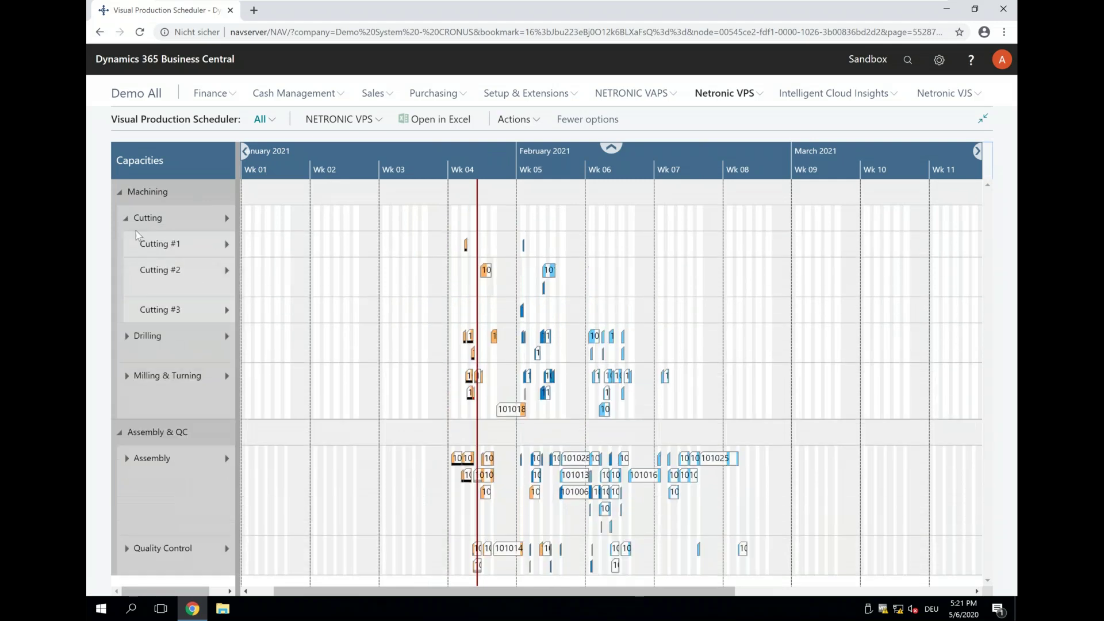
left_click(126, 218)
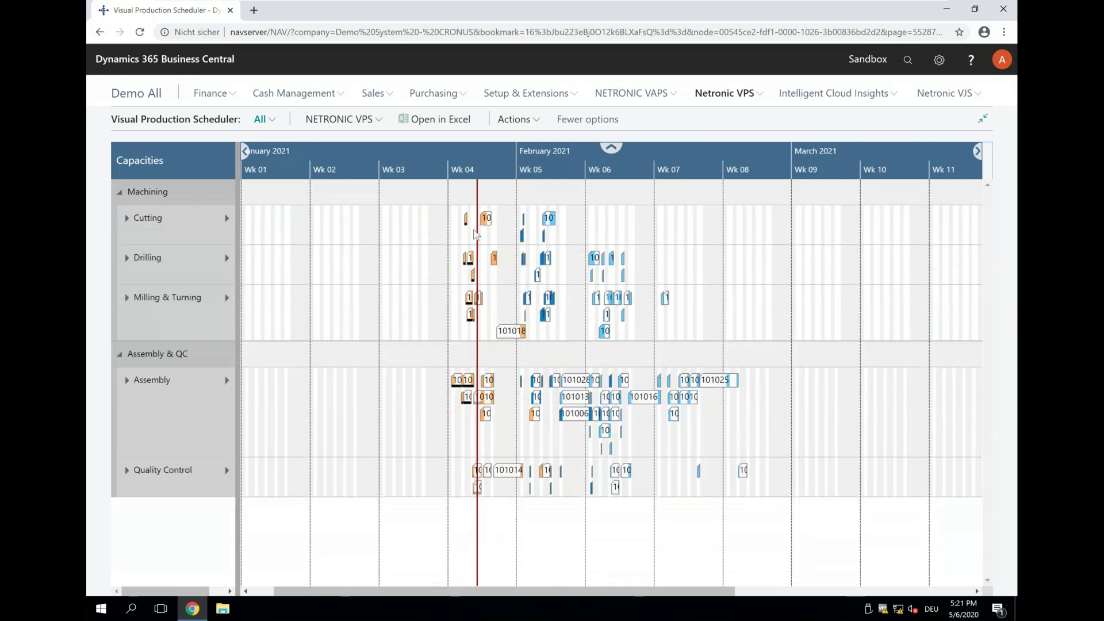
Choose the company-wide Machining view filter for the production schedule, checking its Work Center Group criterion with Code 1
left_click(514, 119)
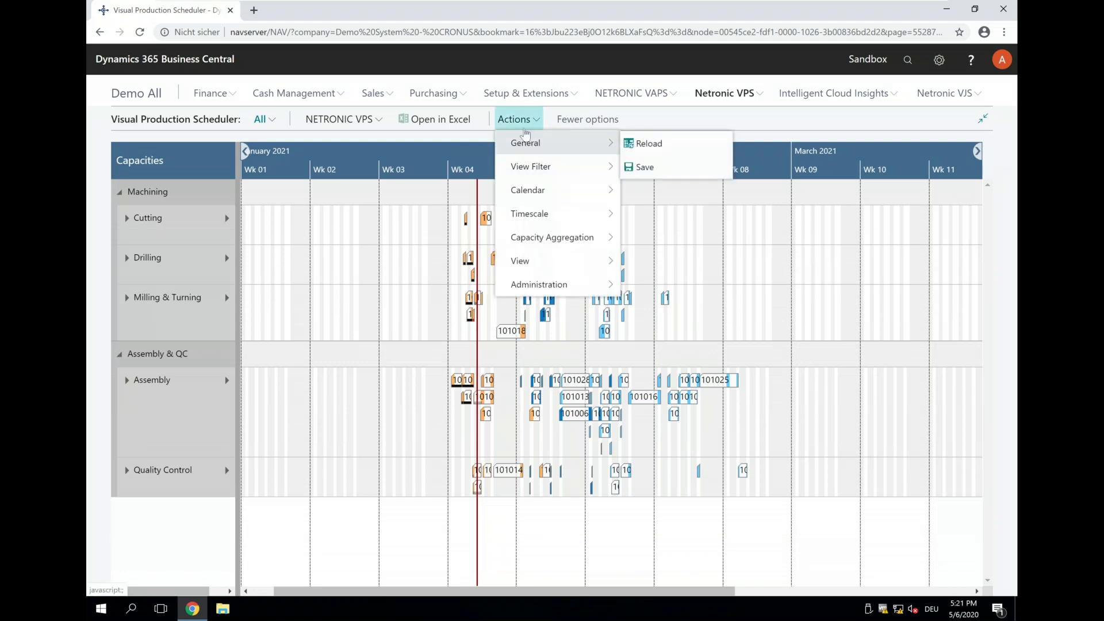
mouse_move(545, 168)
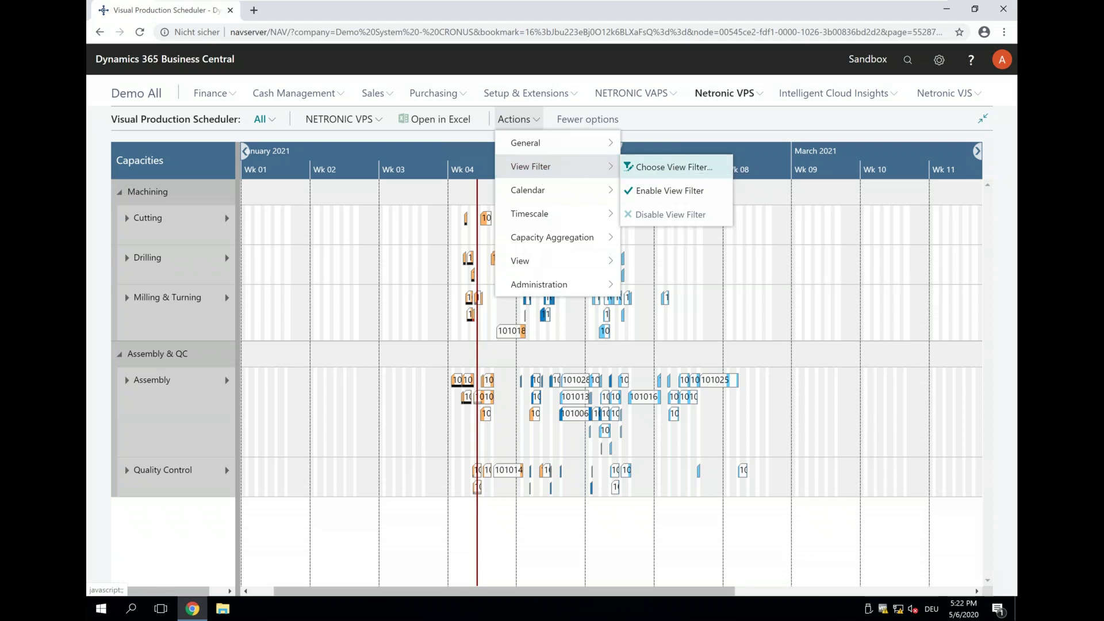
left_click(668, 168)
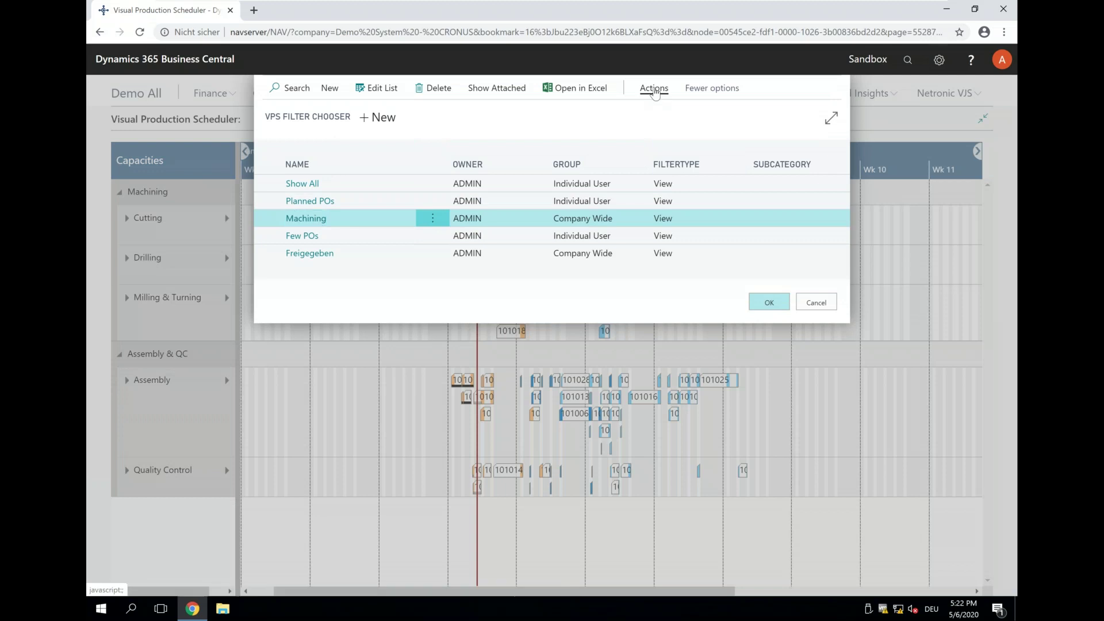
left_click(654, 92)
left_click(306, 218)
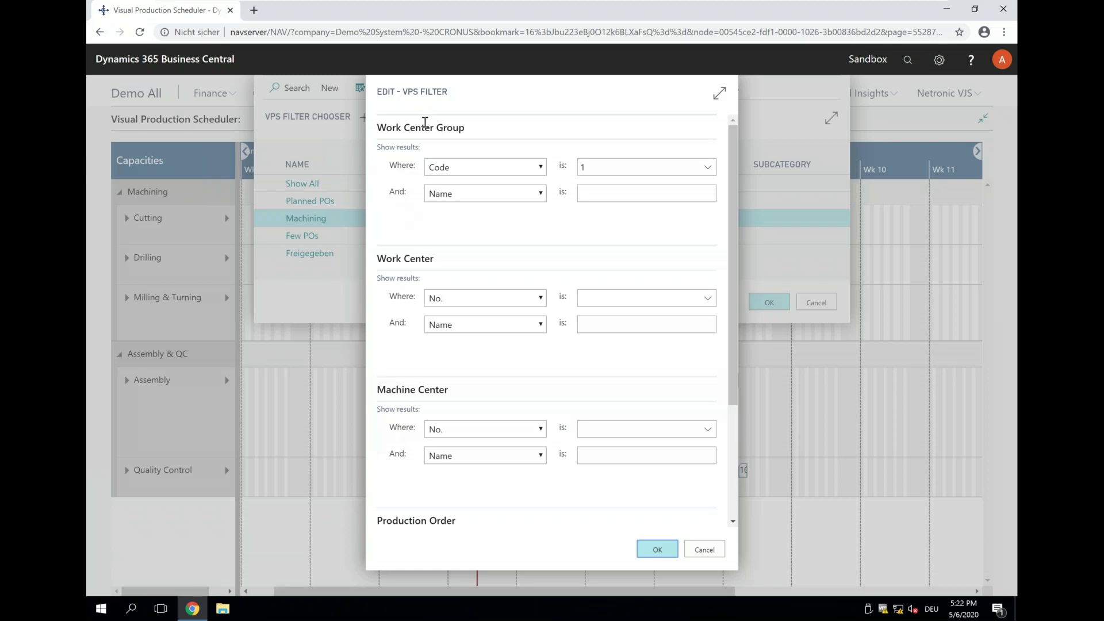
left_click(586, 166)
left_click(657, 549)
left_click(769, 302)
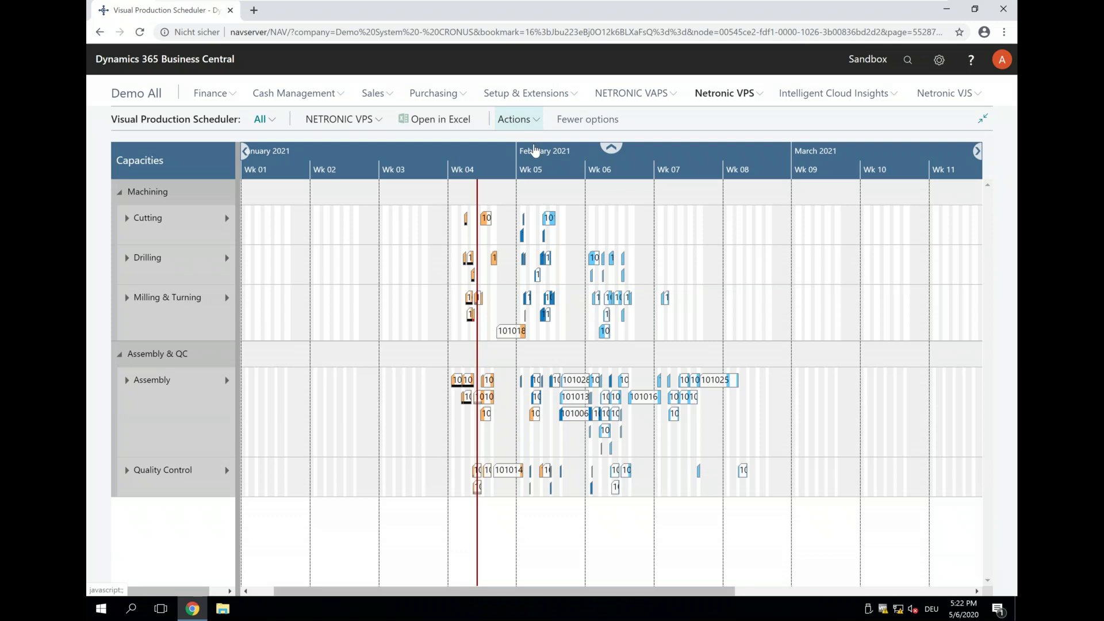
Enable the Machining view filter on the capacities view
left_click(516, 120)
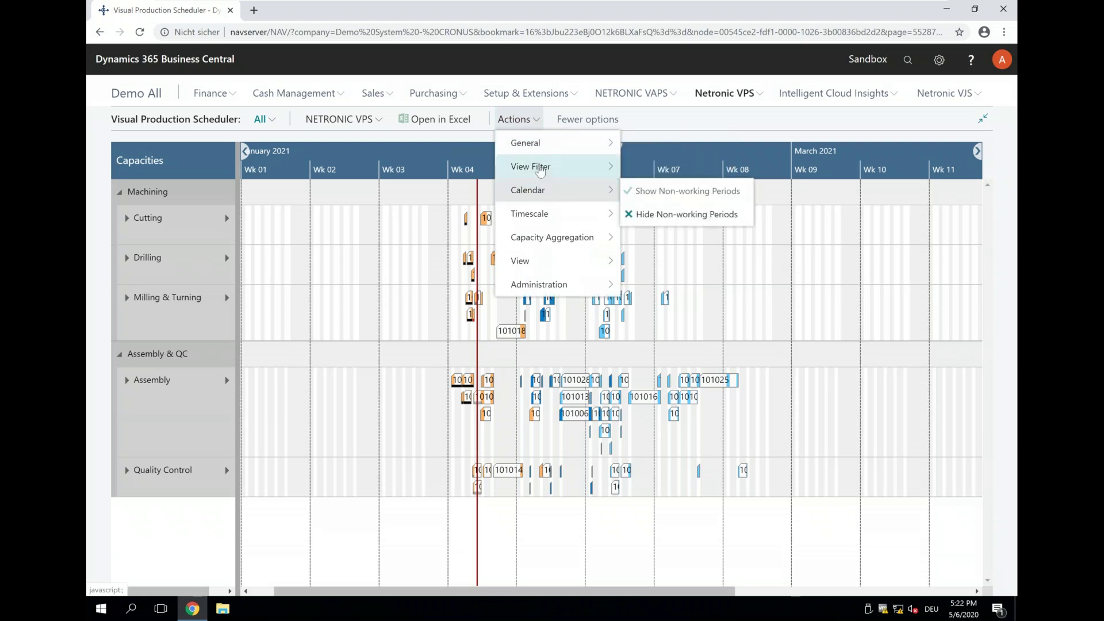
mouse_move(609, 178)
left_click(656, 198)
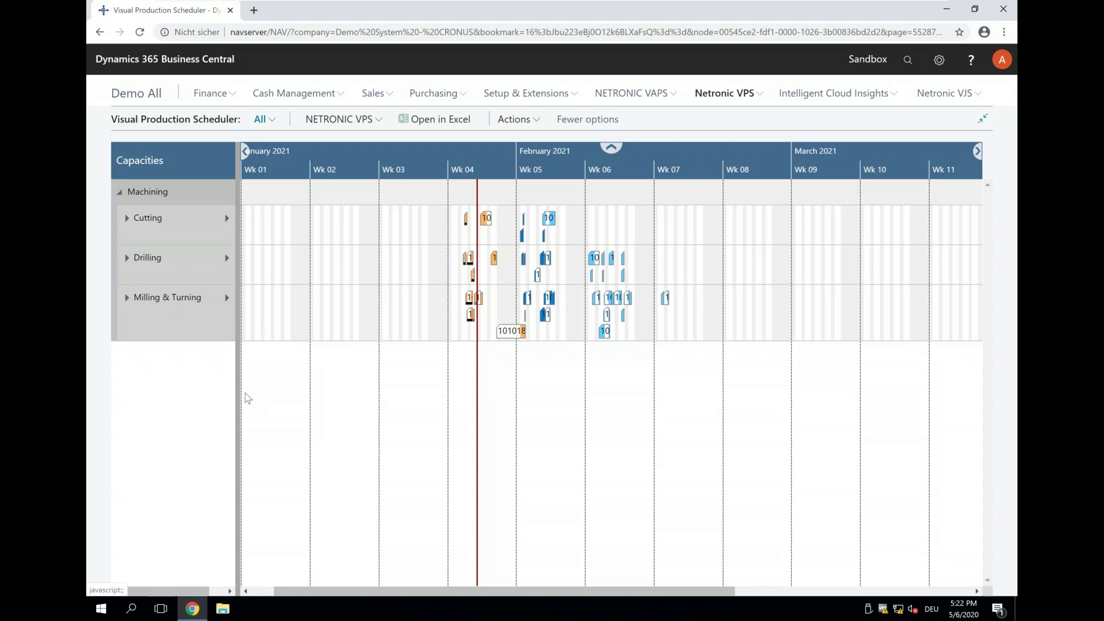
Select the week 6 operation in the lowest Milling & Turning row and expand that work center
left_click(606, 333)
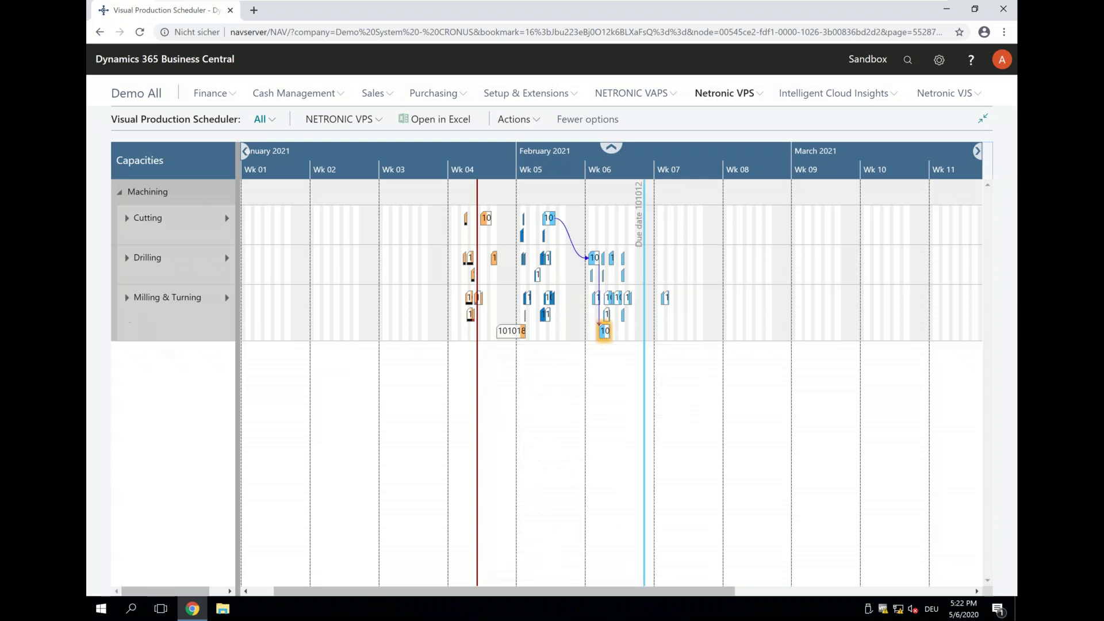
left_click(128, 298)
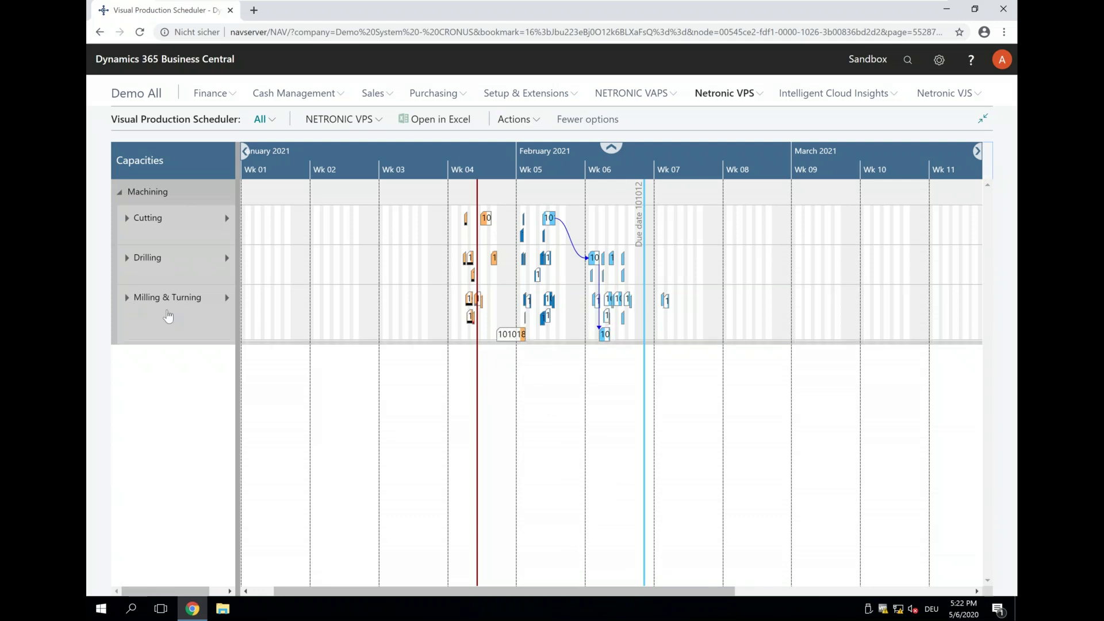
Disable the Machining view filter to bring back the Assembly & QC group
left_click(511, 121)
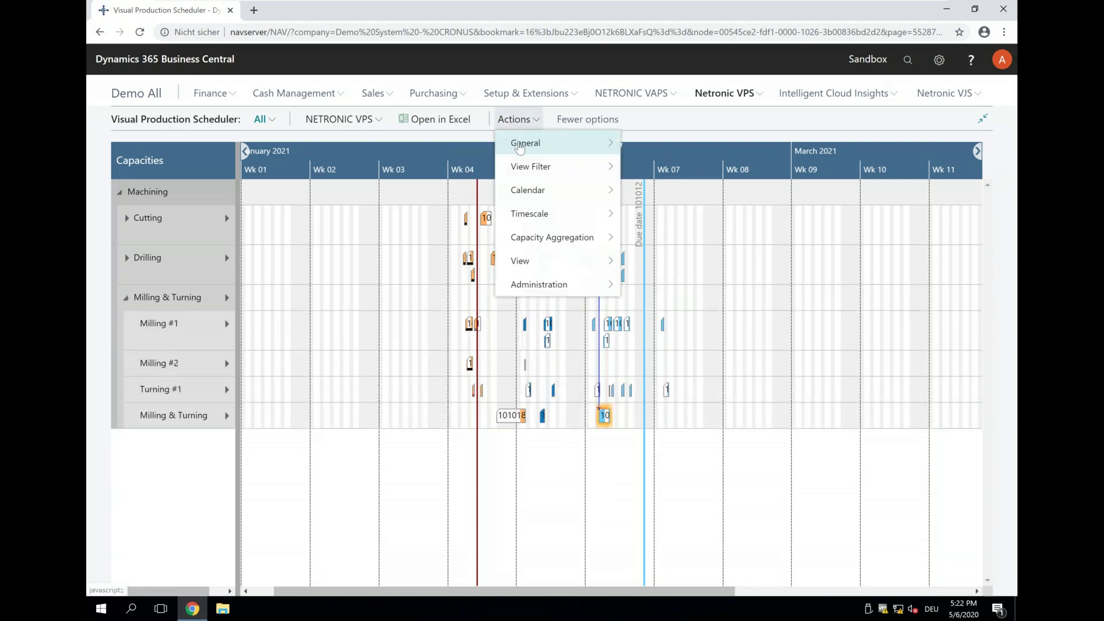
mouse_move(525, 169)
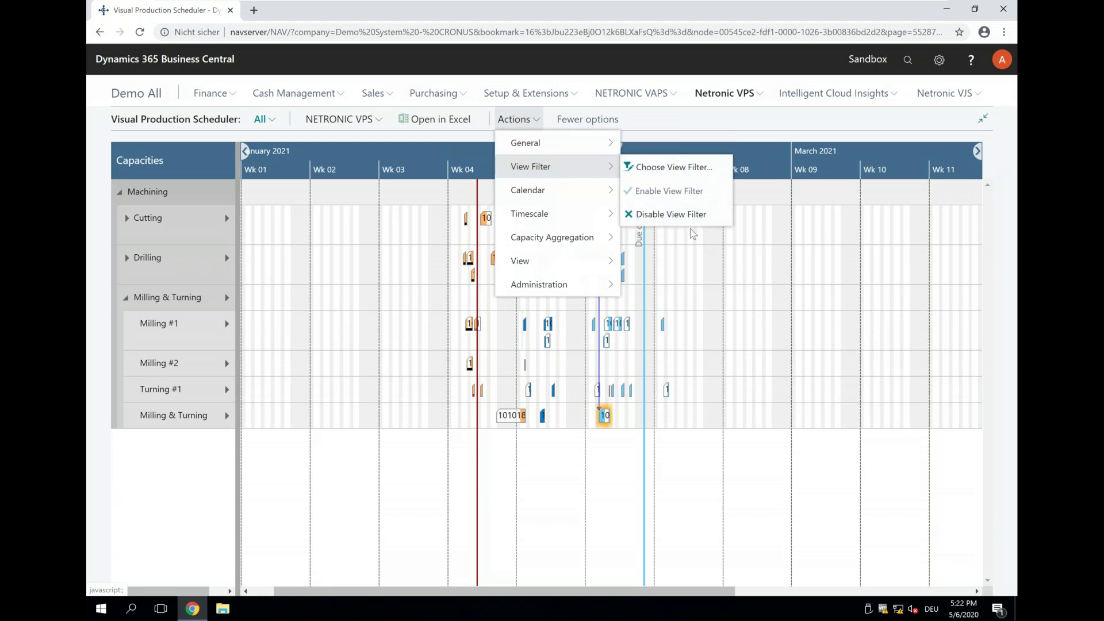
left_click(638, 214)
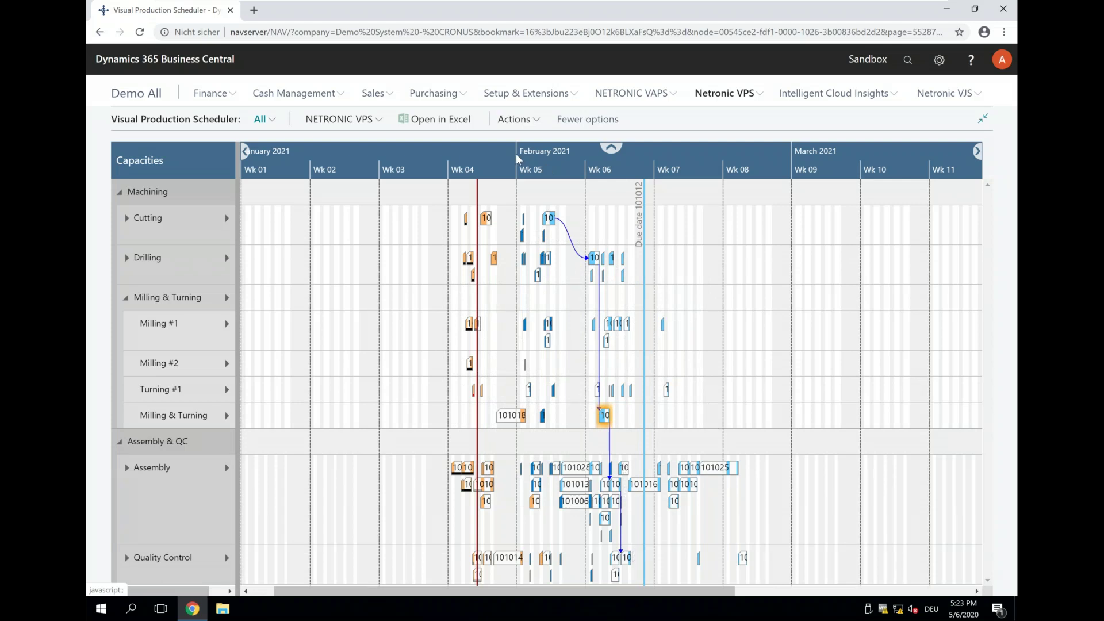
Enable the Machining view filter again to compare the filtered schedule, and switch it back off
left_click(512, 118)
mouse_move(528, 176)
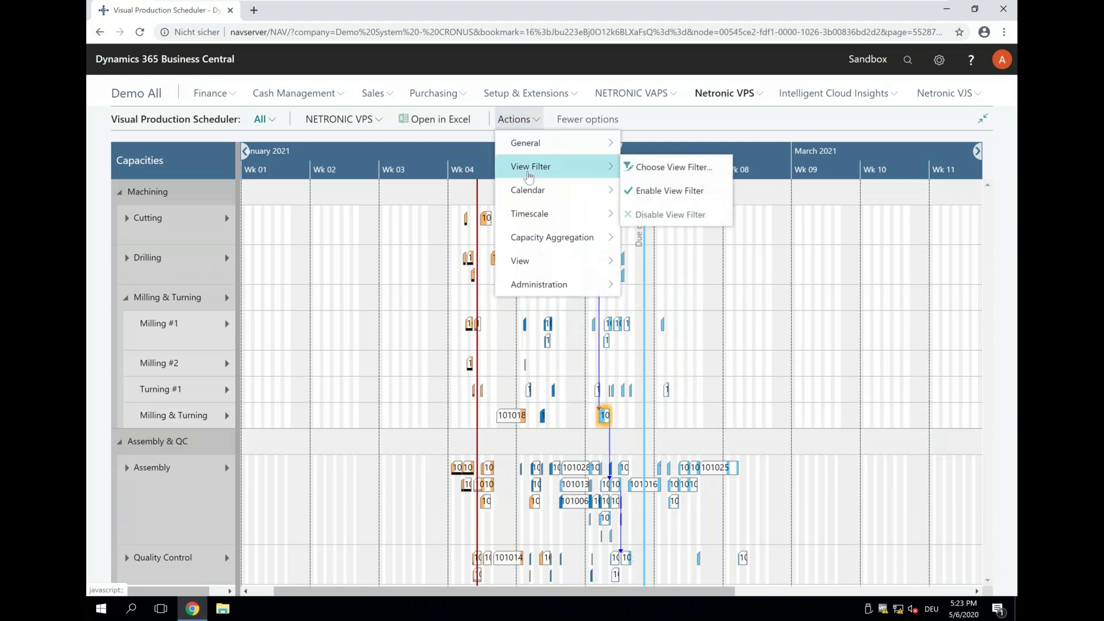
left_click(691, 194)
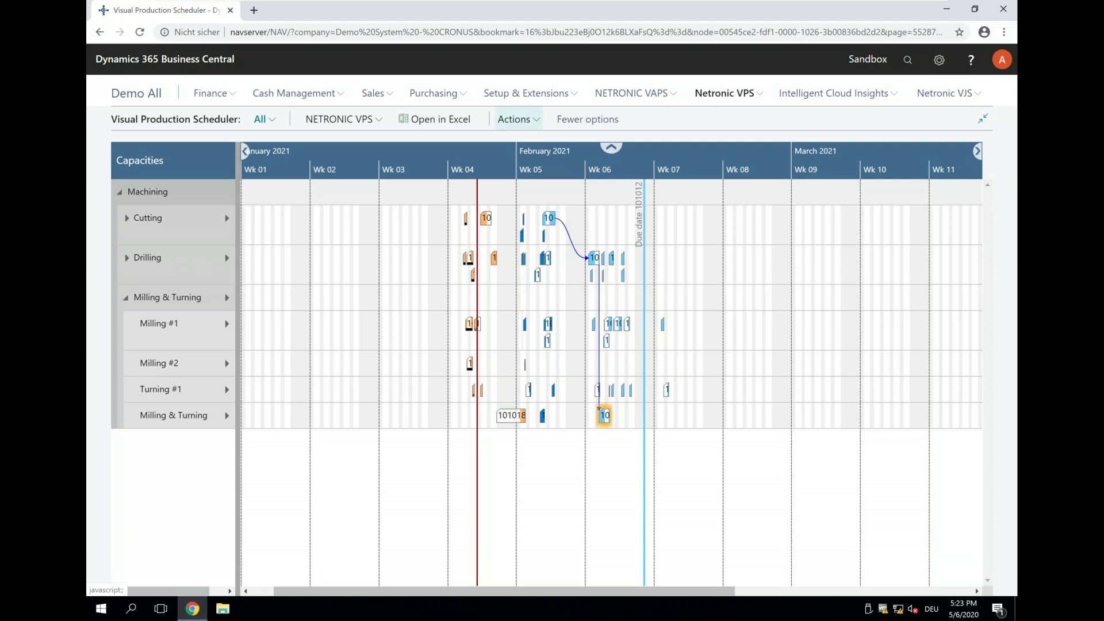
left_click(515, 119)
mouse_move(529, 167)
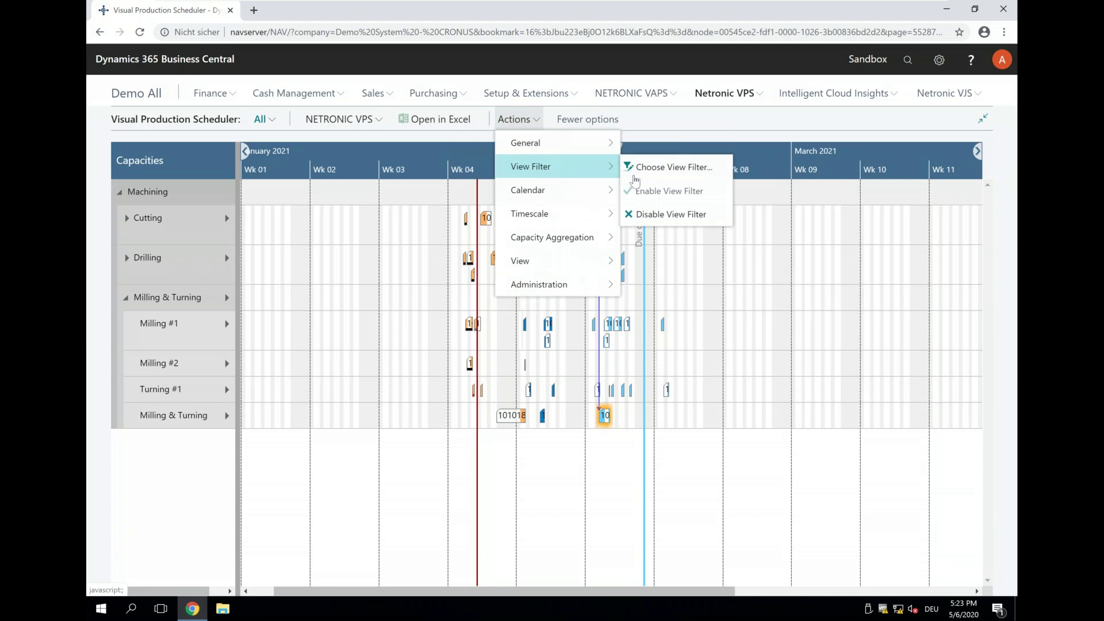
left_click(670, 214)
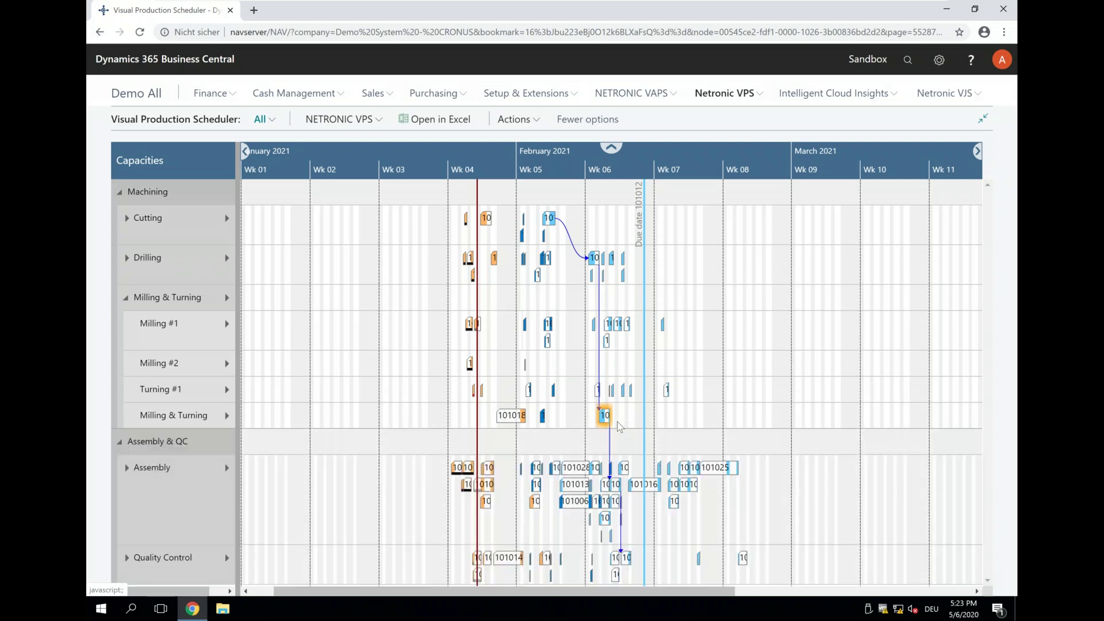
Turn off Show Partial Prod. Order Lines in the Visual Production Scheduler setup and close the setup
left_click(525, 120)
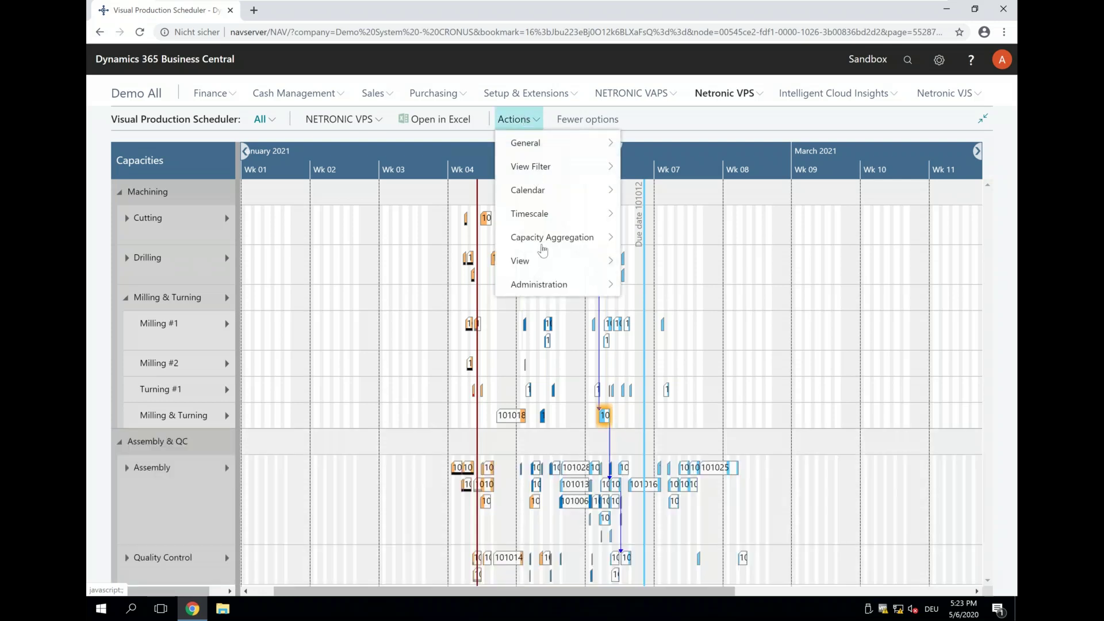
mouse_move(544, 284)
left_click(667, 295)
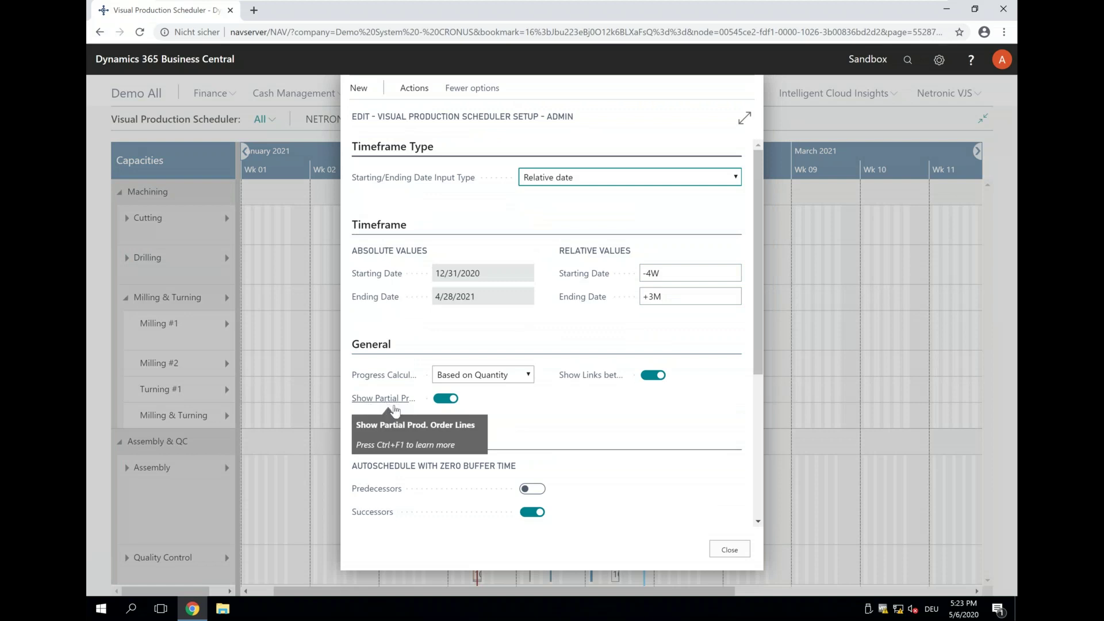
left_click(448, 402)
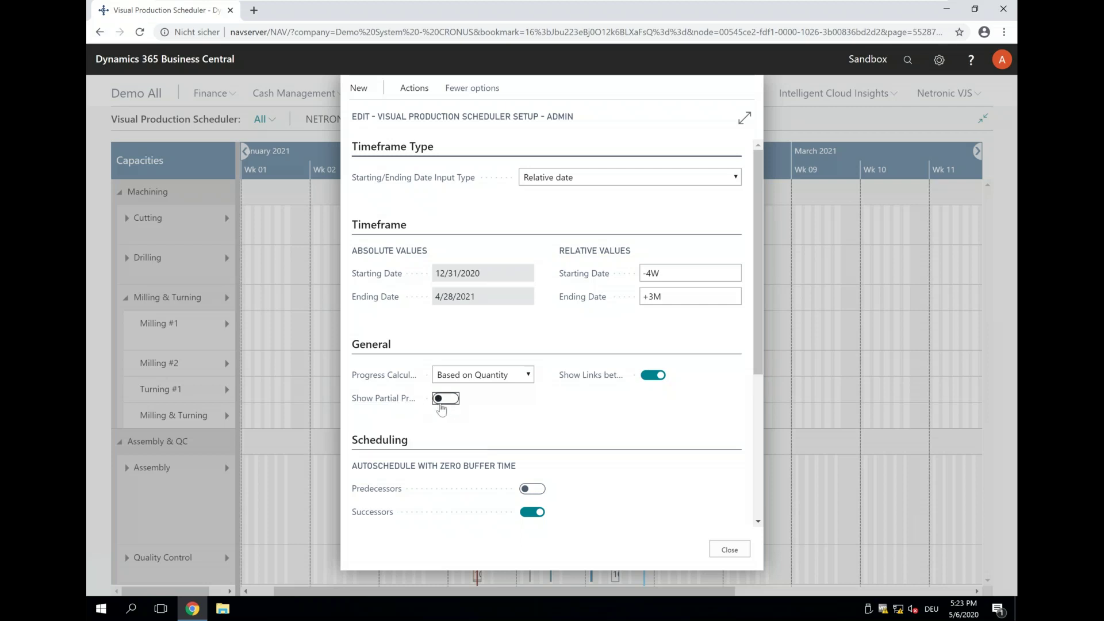
left_click(728, 552)
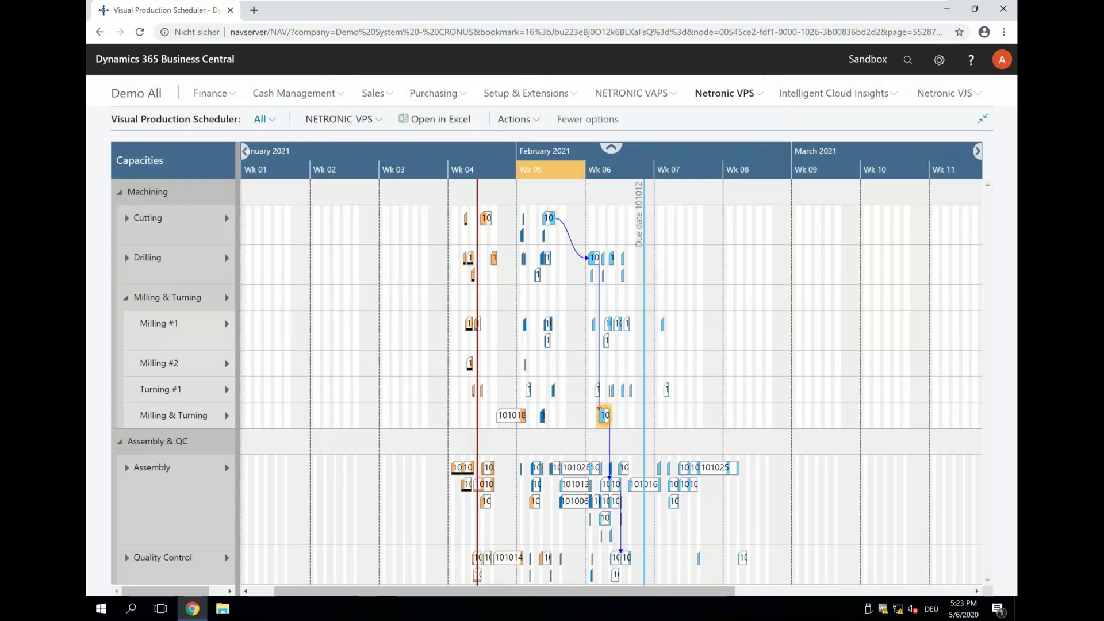
Enable the Machining view filter with partial production order lines hidden, and check the schedule through April 2021
left_click(513, 119)
mouse_move(552, 166)
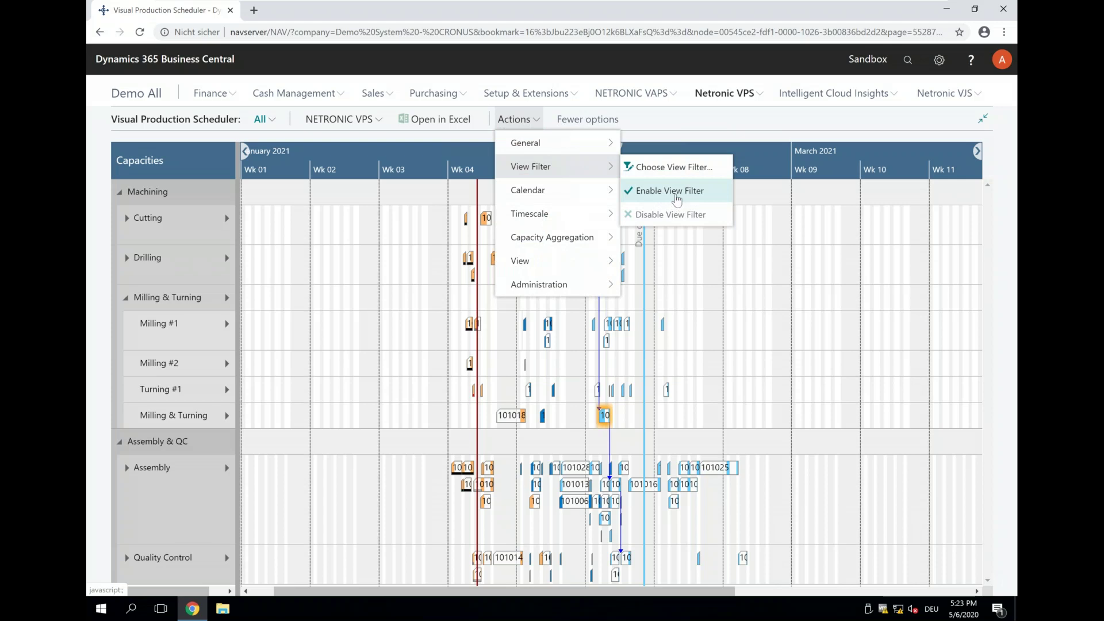
left_click(677, 197)
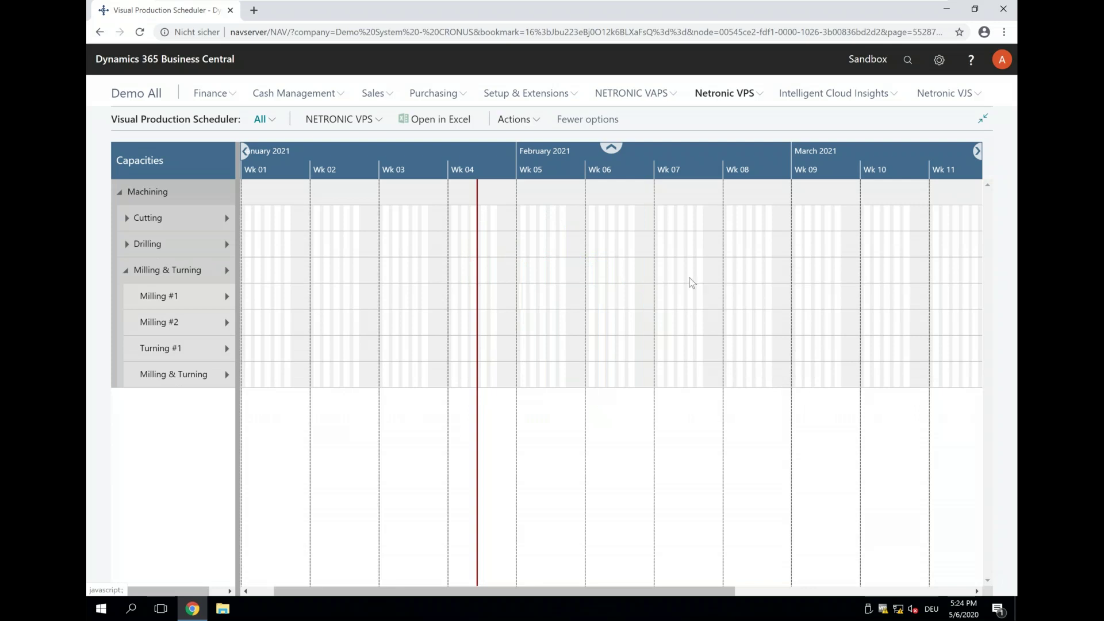
scroll(602, 156, "down", 2)
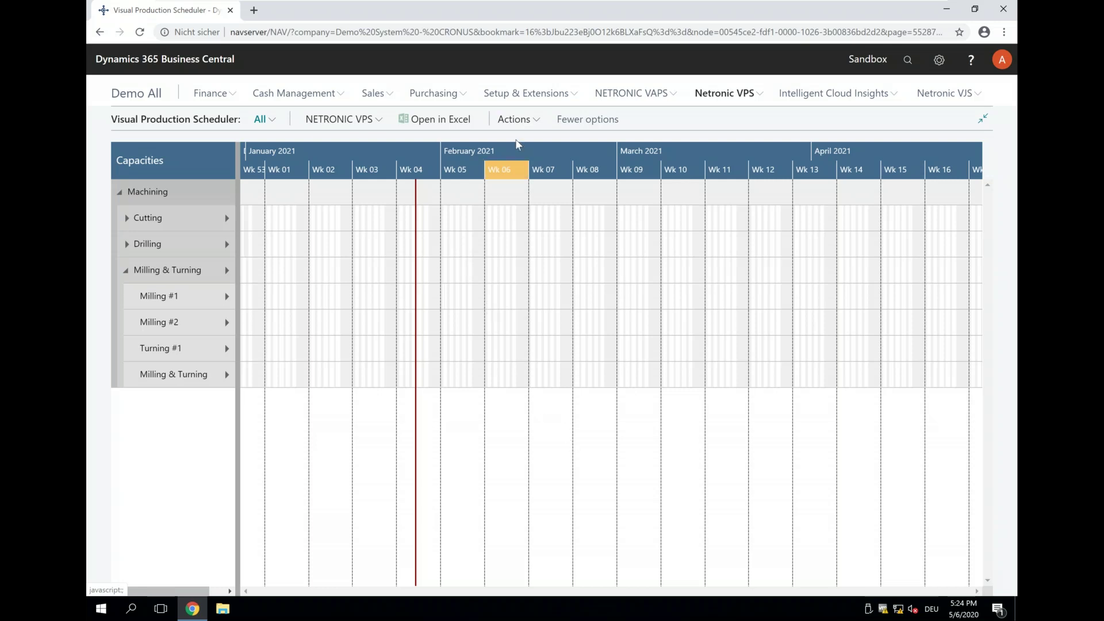
Turn Show Partial Prod. Order Lines back on in the Visual Production Scheduler setup and close the setup
left_click(513, 119)
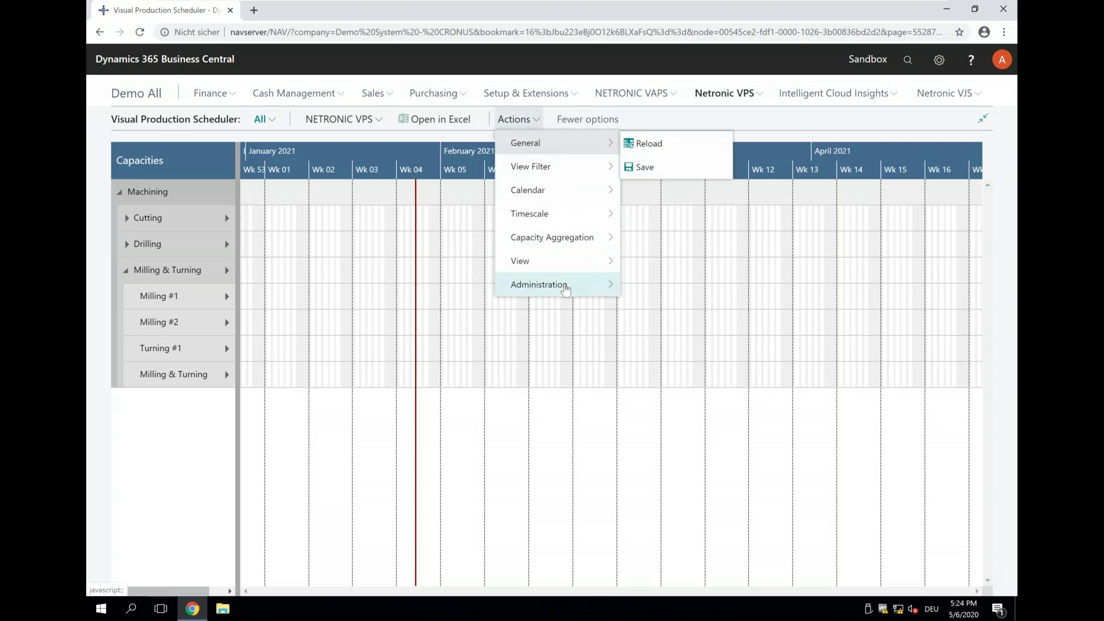
mouse_move(570, 286)
left_click(647, 286)
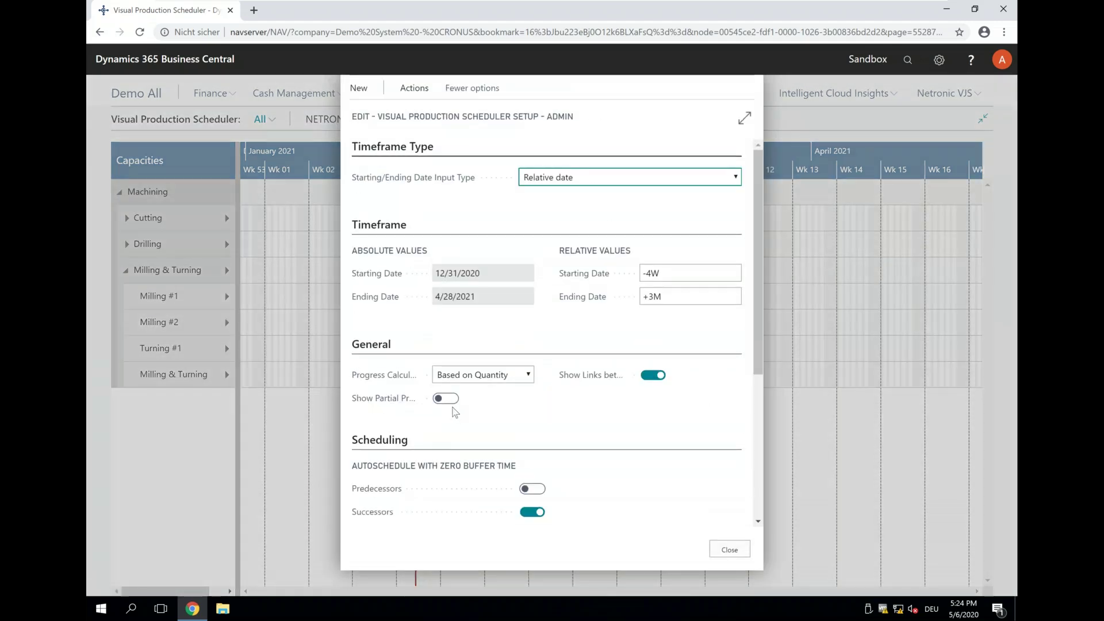
left_click(445, 398)
left_click(730, 550)
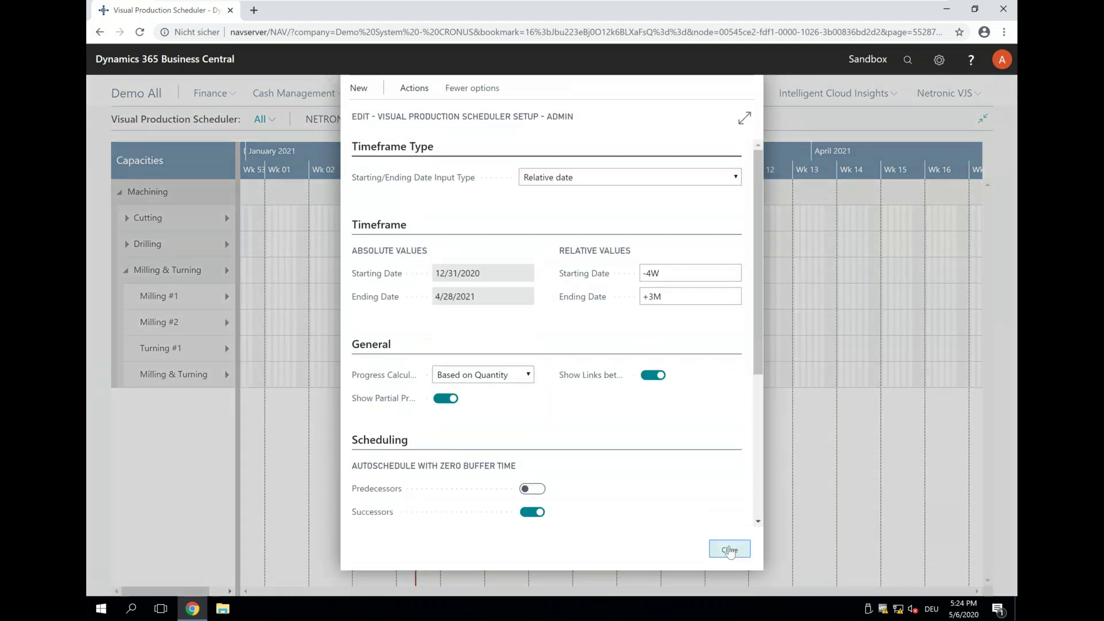
left_click(729, 550)
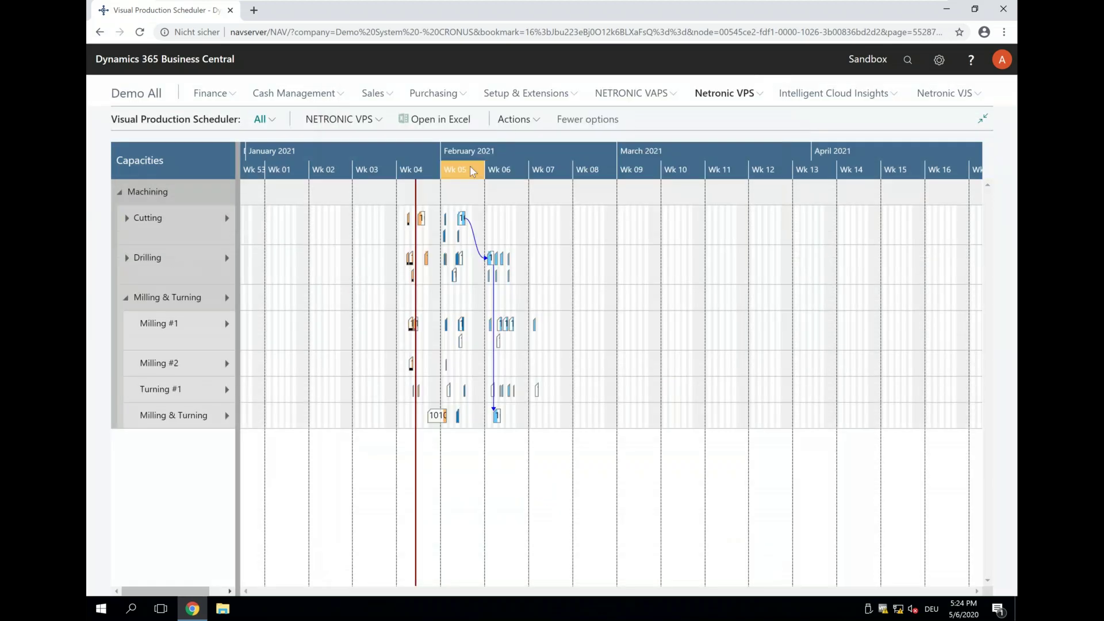
Disable the Machining view filter so the capacities view covers both Machining and Assembly & QC
left_click(471, 171)
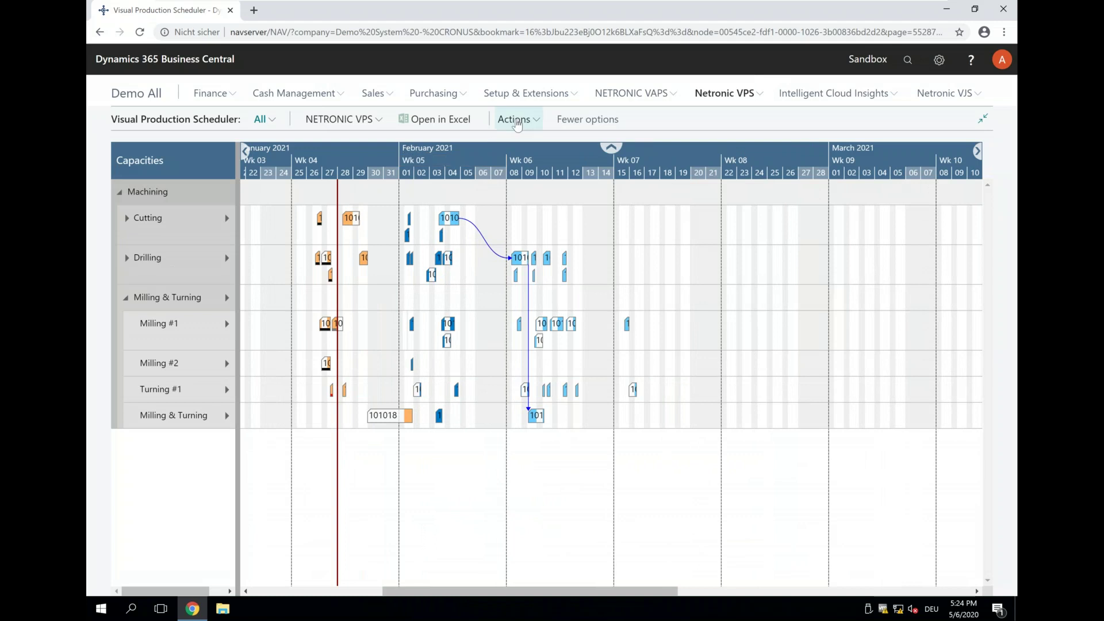
left_click(517, 120)
mouse_move(539, 172)
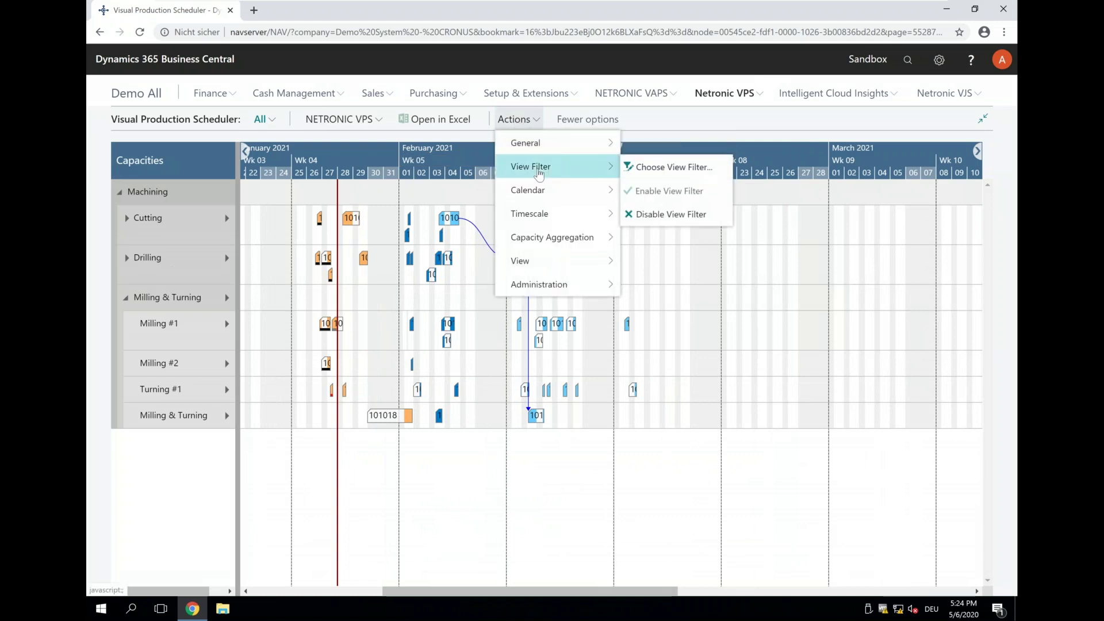
left_click(671, 214)
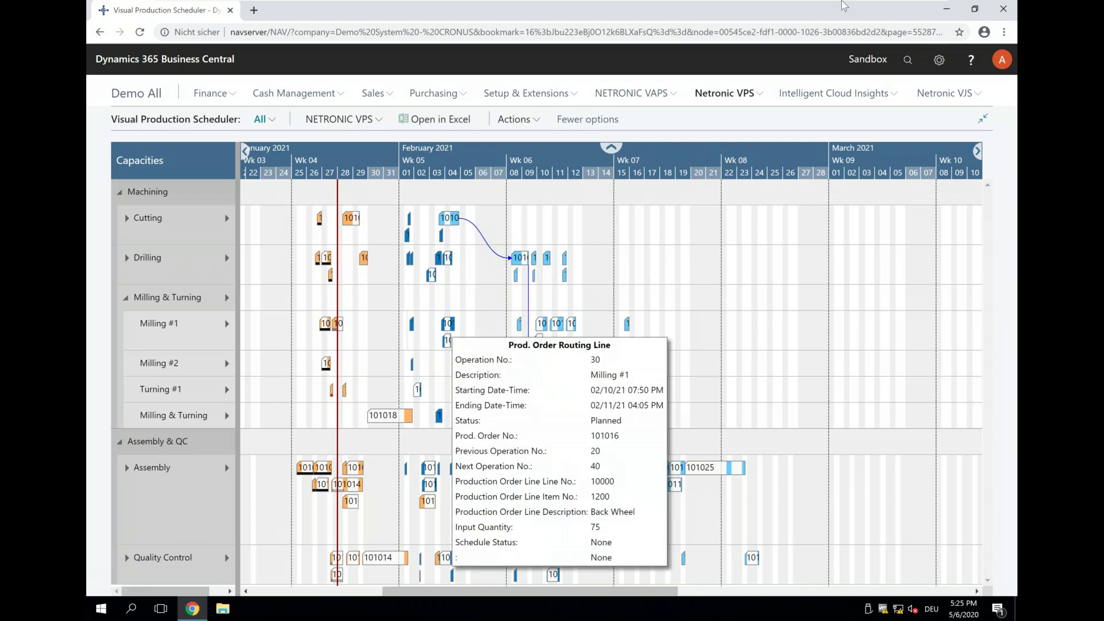
Switch to the PowerPoint presentation and show the Context-specific information slide
left_click(902, 12)
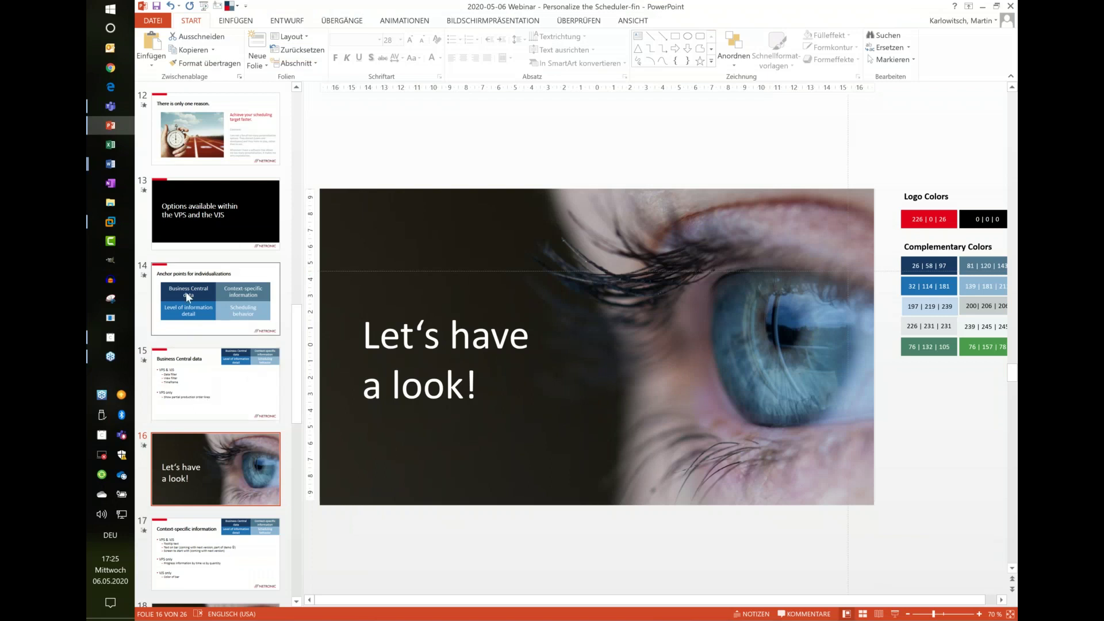
key("Down")
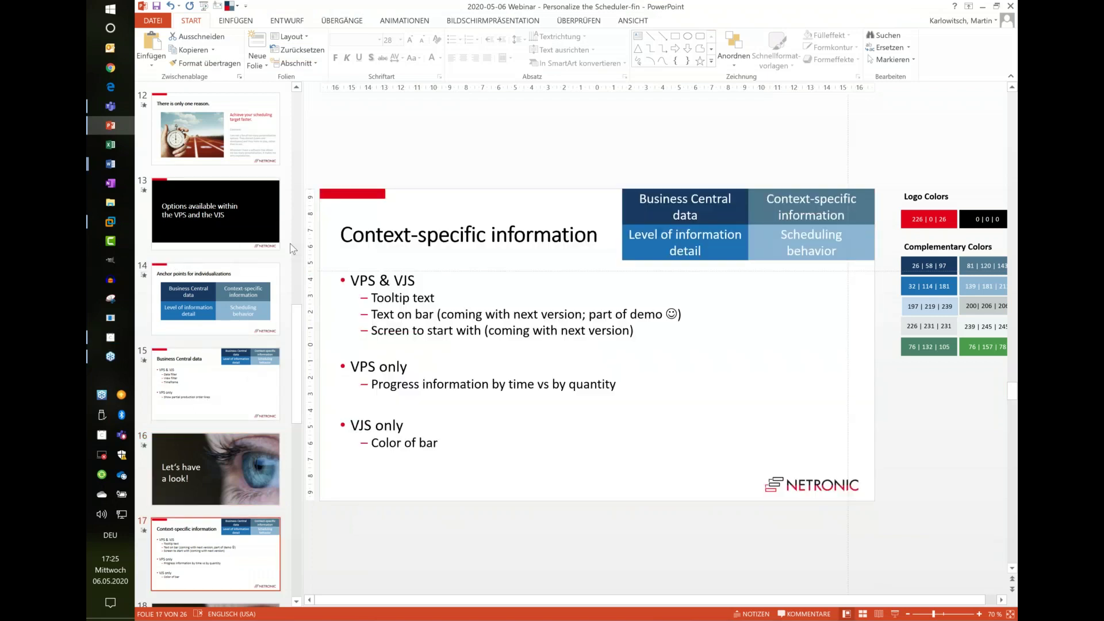
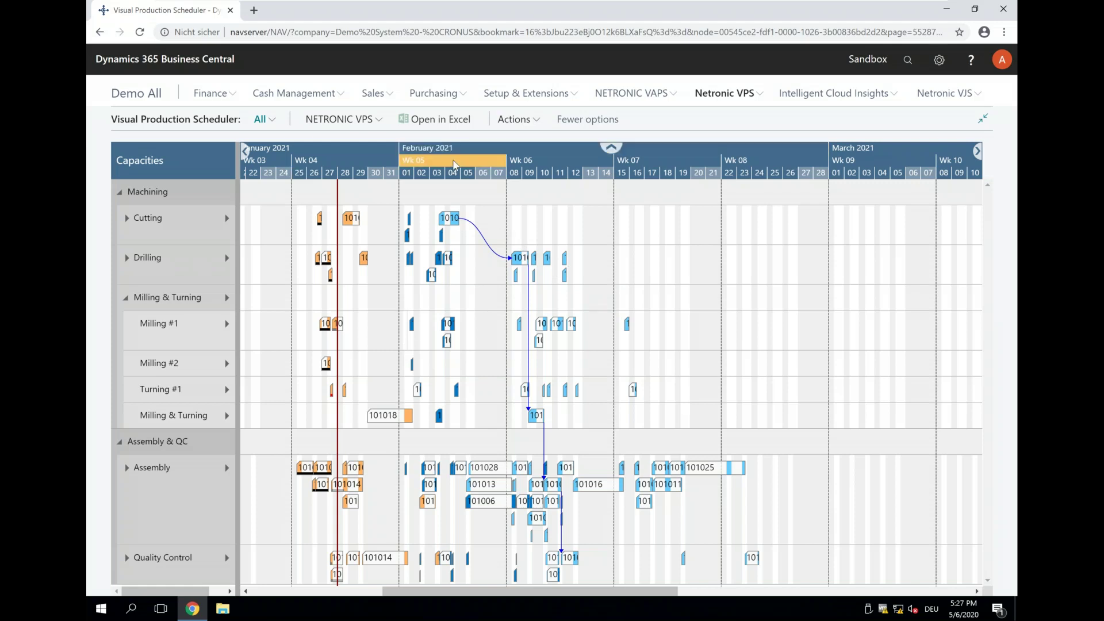
Switch the scheduler from the capacity view to the Production Order View, showing early to mid-February 2021
scroll(454, 165, "up", 1)
scroll(454, 165, "up", 2)
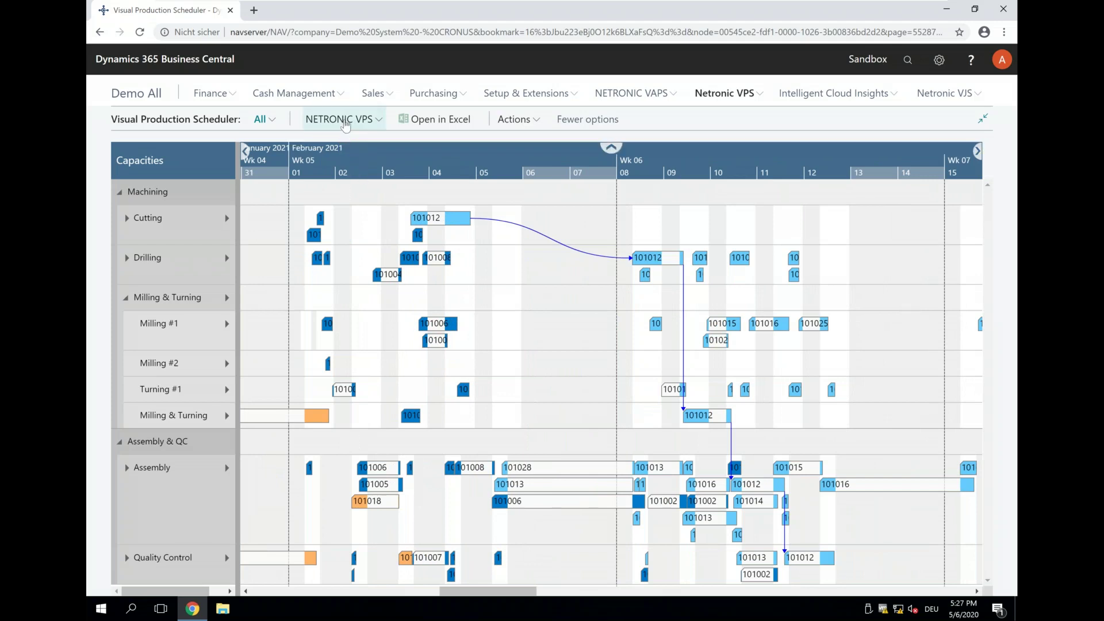
left_click(344, 121)
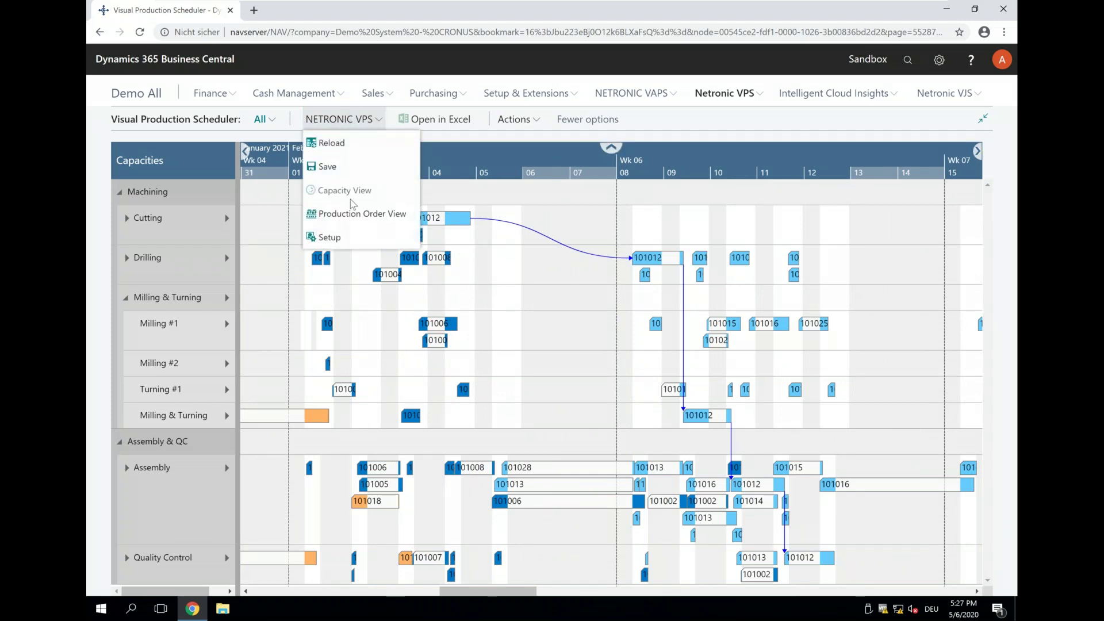
left_click(359, 215)
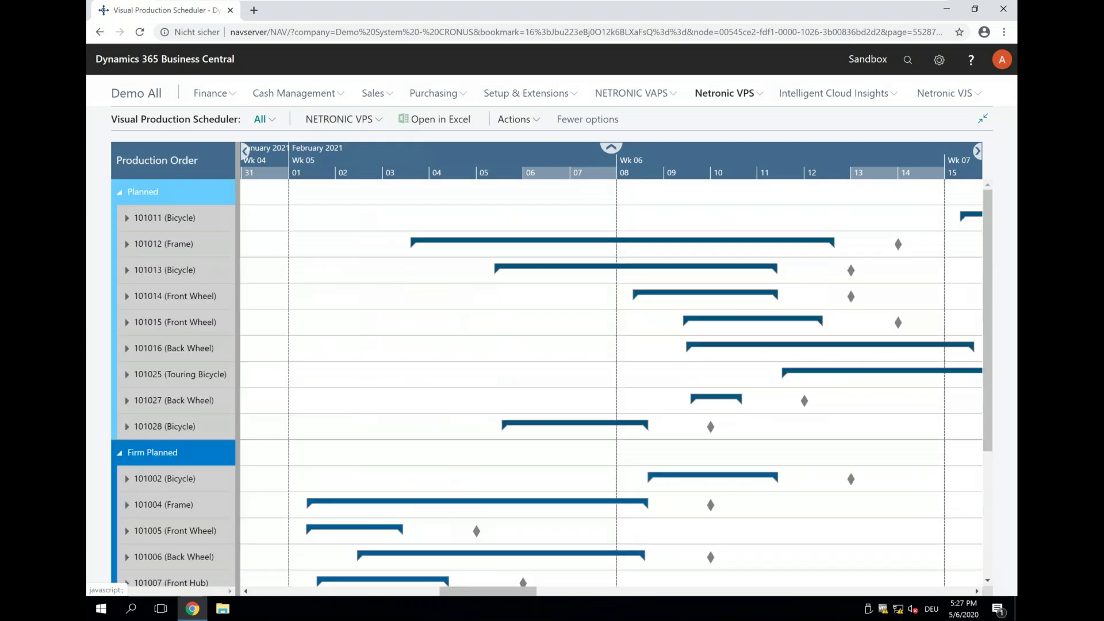
scroll(448, 170, "down", 1)
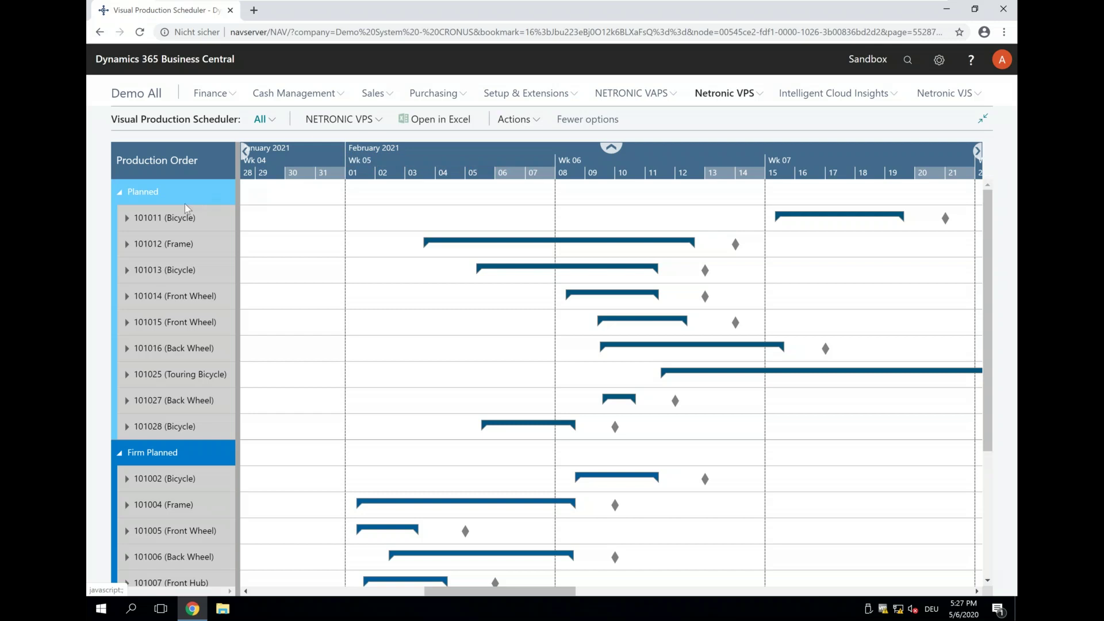
Expand the first planned Bicycle order down to its routing operations and examine the tooltips of the order, its line and operation 10
mouse_move(148, 222)
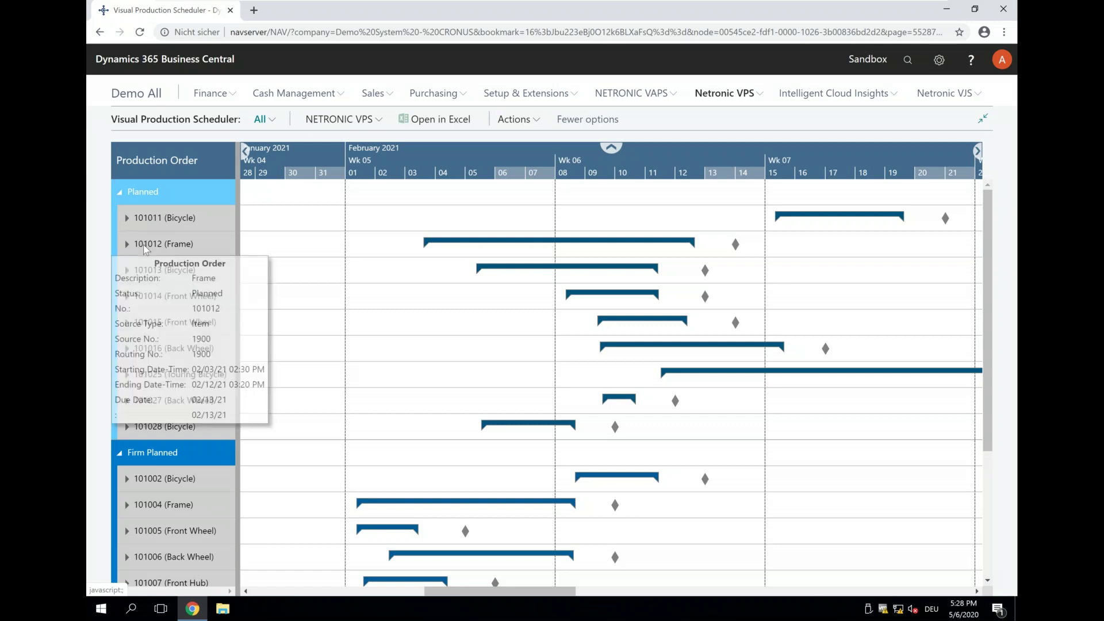
left_click(127, 221)
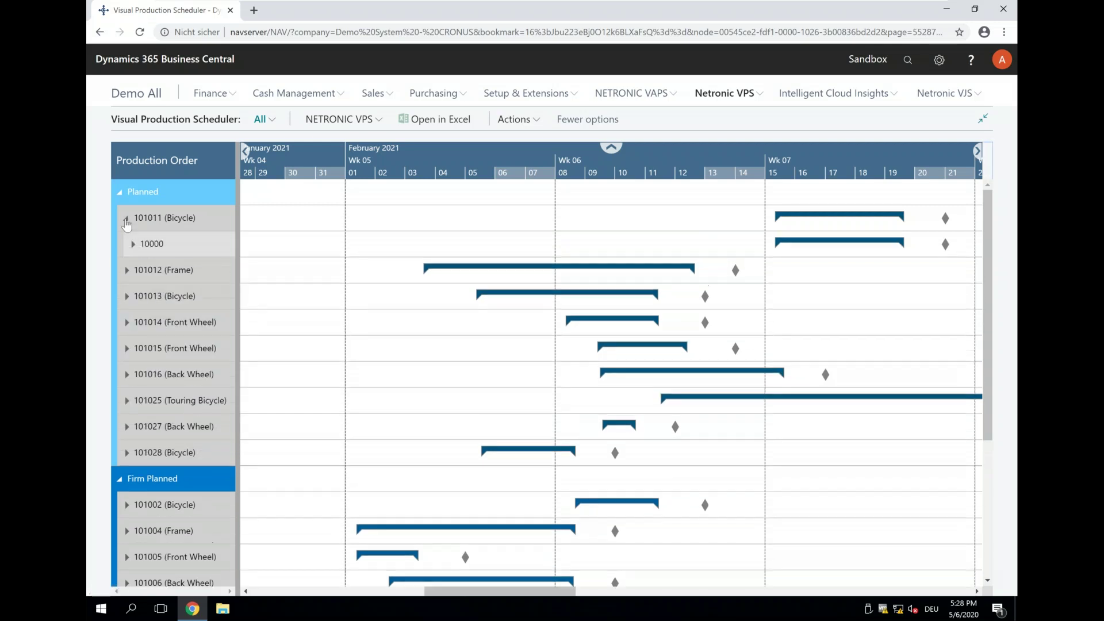
mouse_move(149, 252)
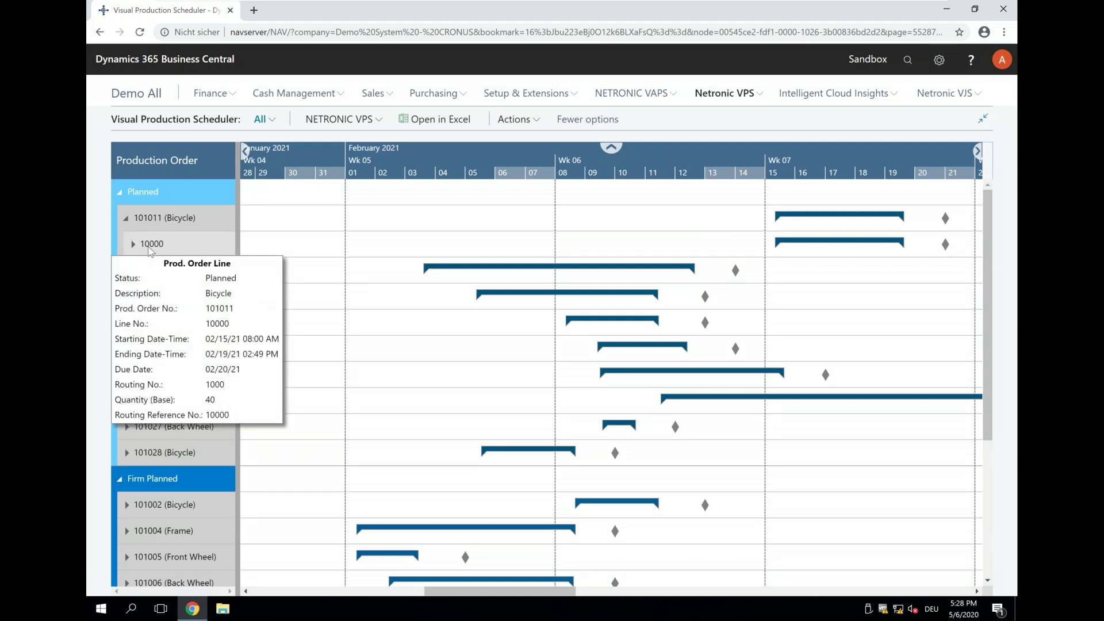
mouse_move(148, 222)
left_click(132, 244)
mouse_move(188, 275)
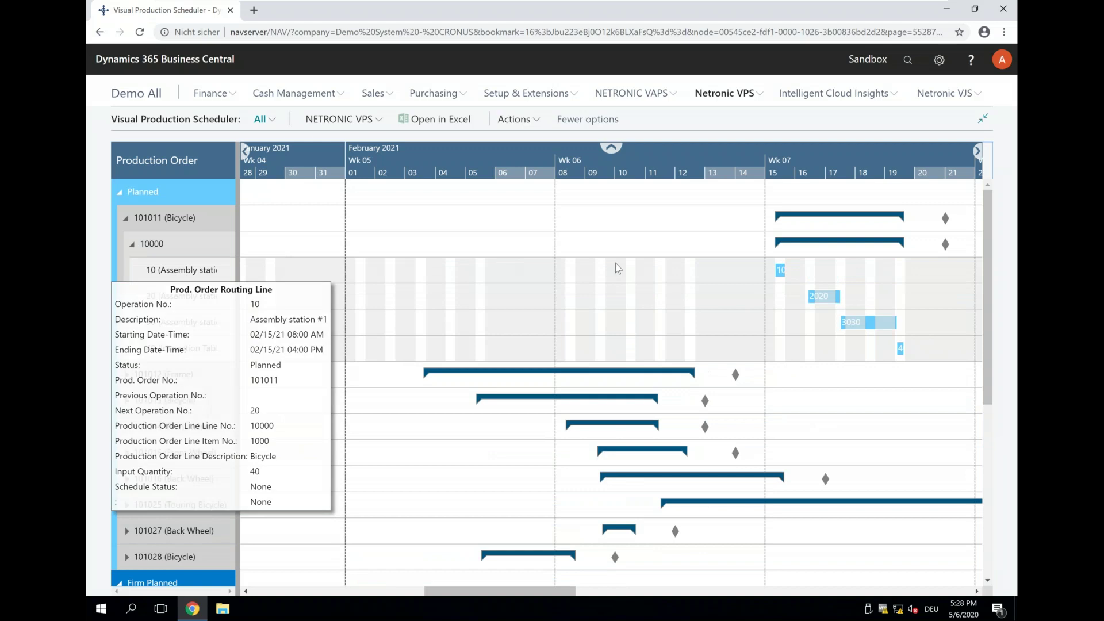
mouse_move(782, 270)
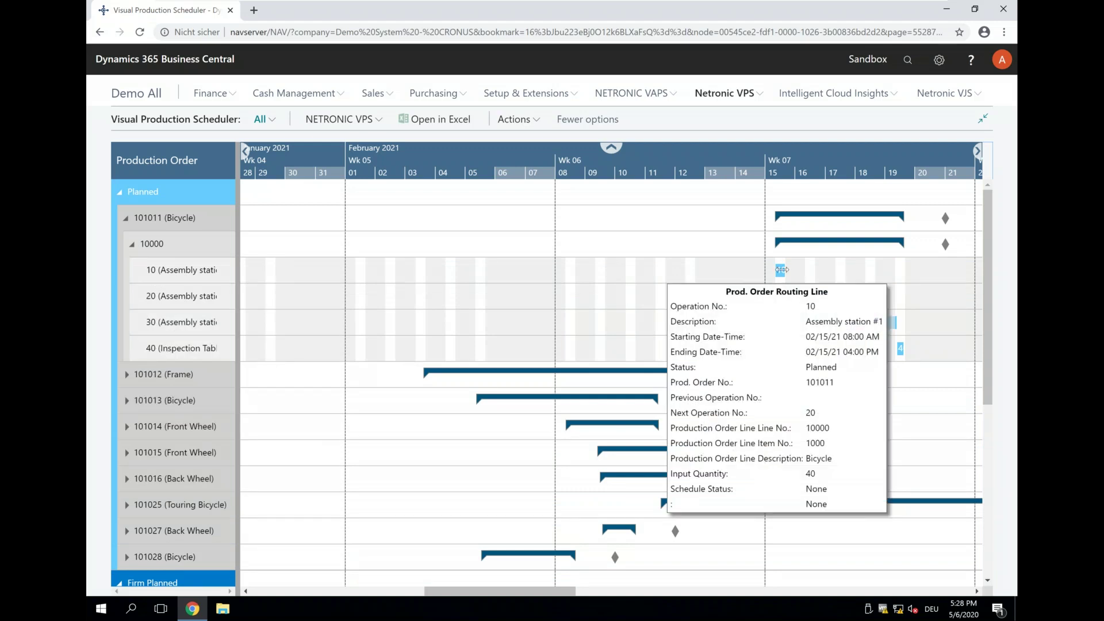
left_click_drag(473, 175, 257, 173)
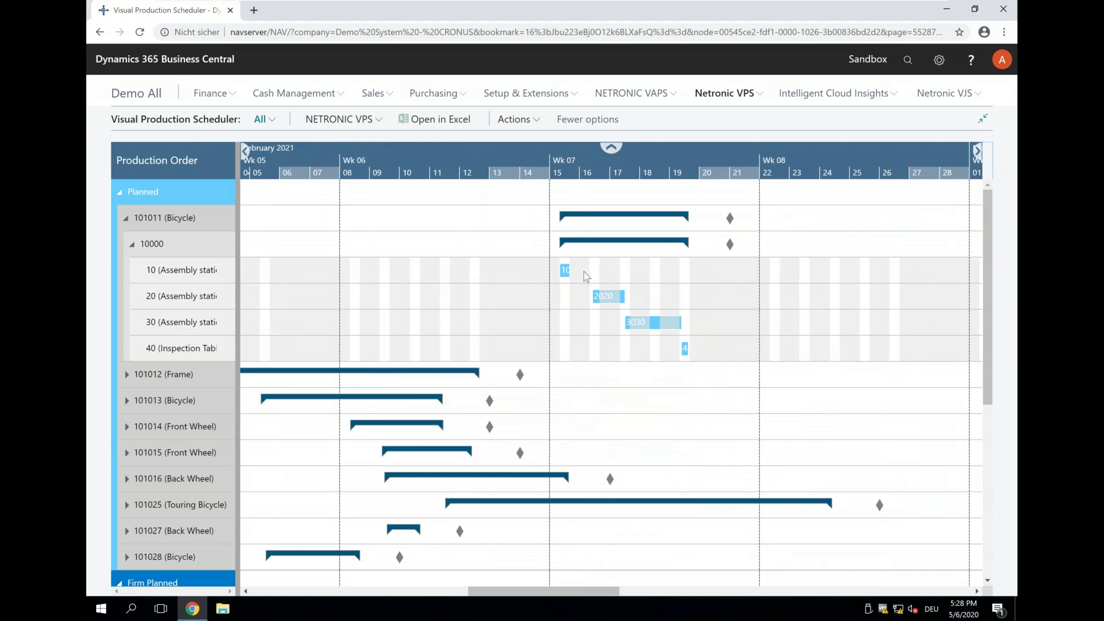
mouse_move(562, 268)
From the scheduler setup, open the tooltip configuration for Planned and Firm Planned Operations
left_click(515, 119)
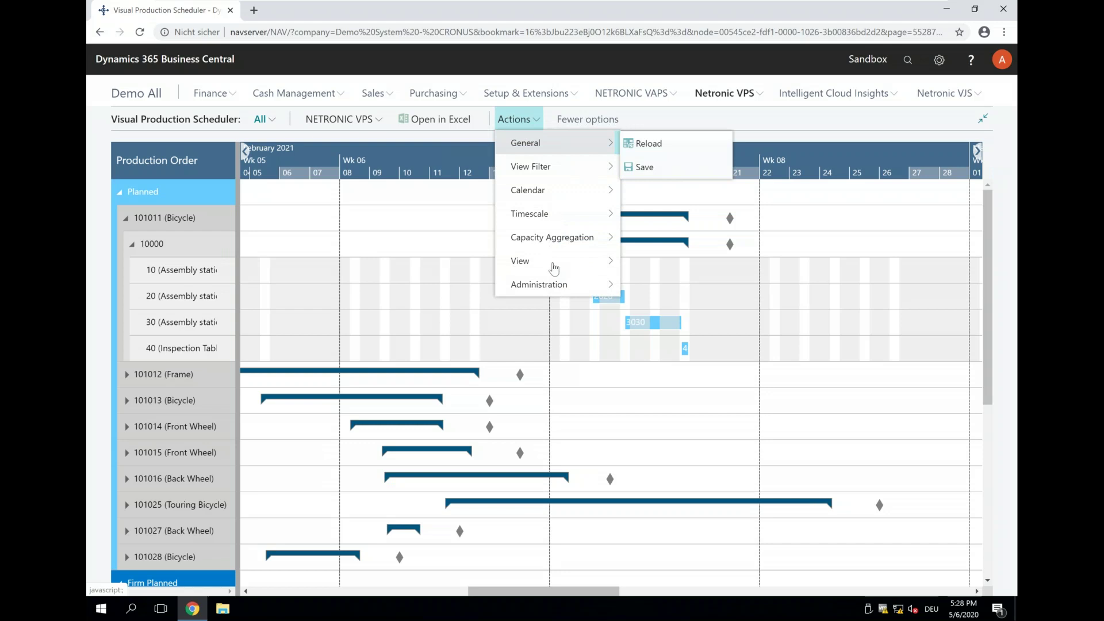
mouse_move(555, 289)
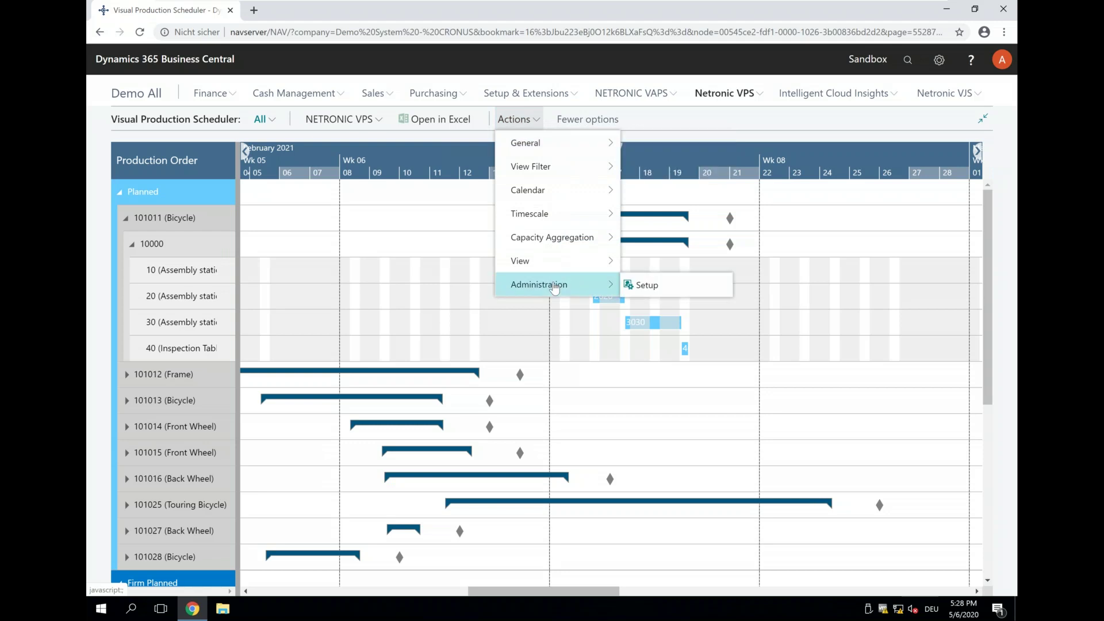
left_click(646, 285)
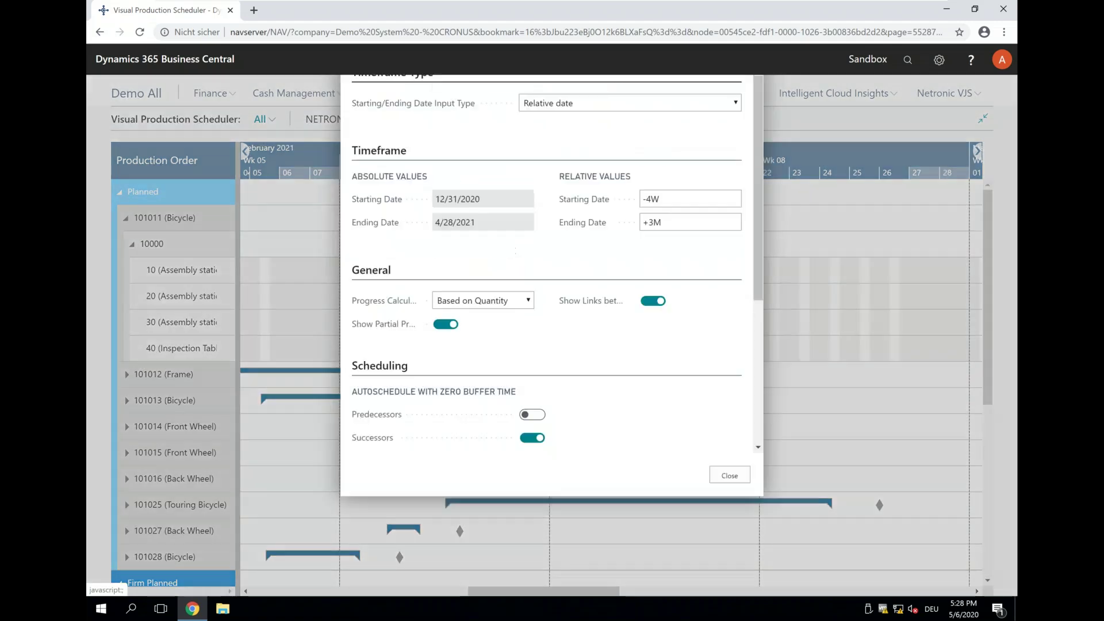
left_click(421, 94)
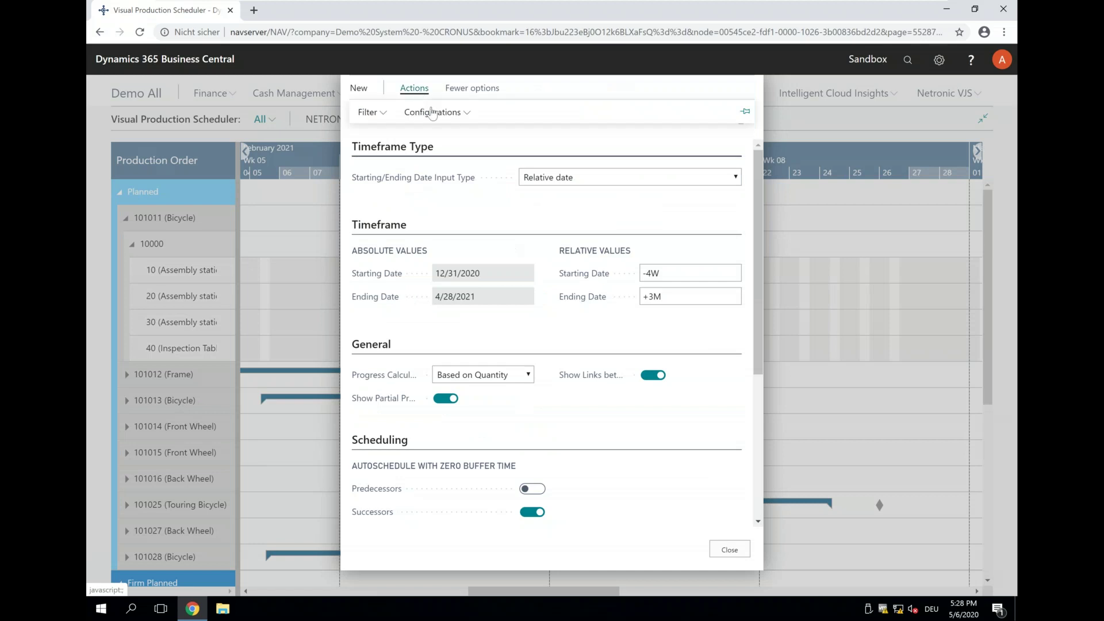
left_click(433, 113)
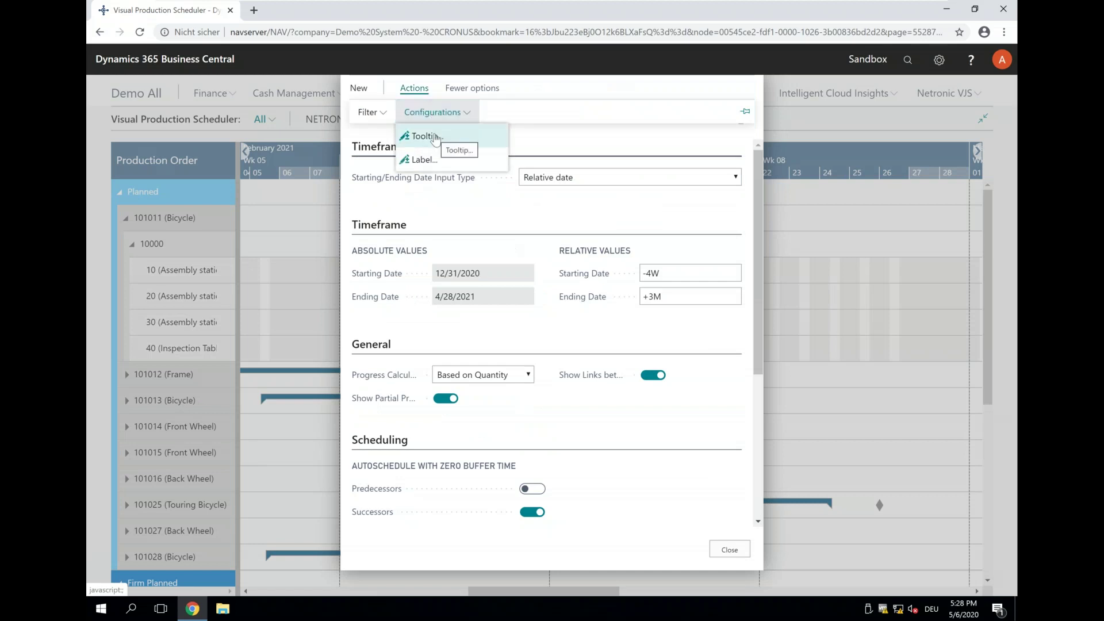
left_click(420, 136)
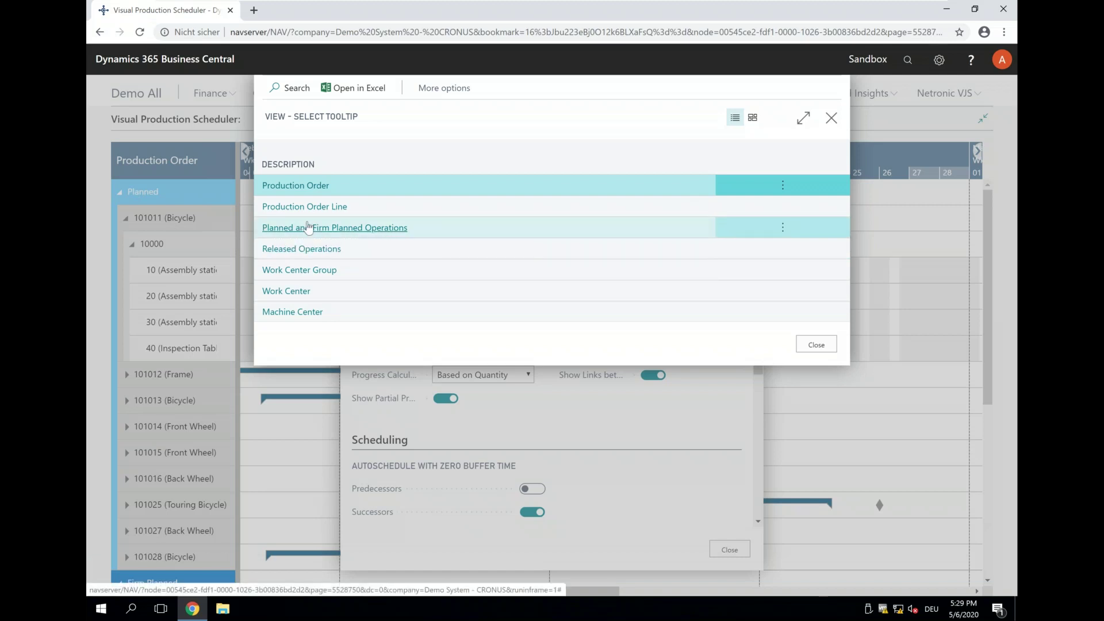
left_click(308, 229)
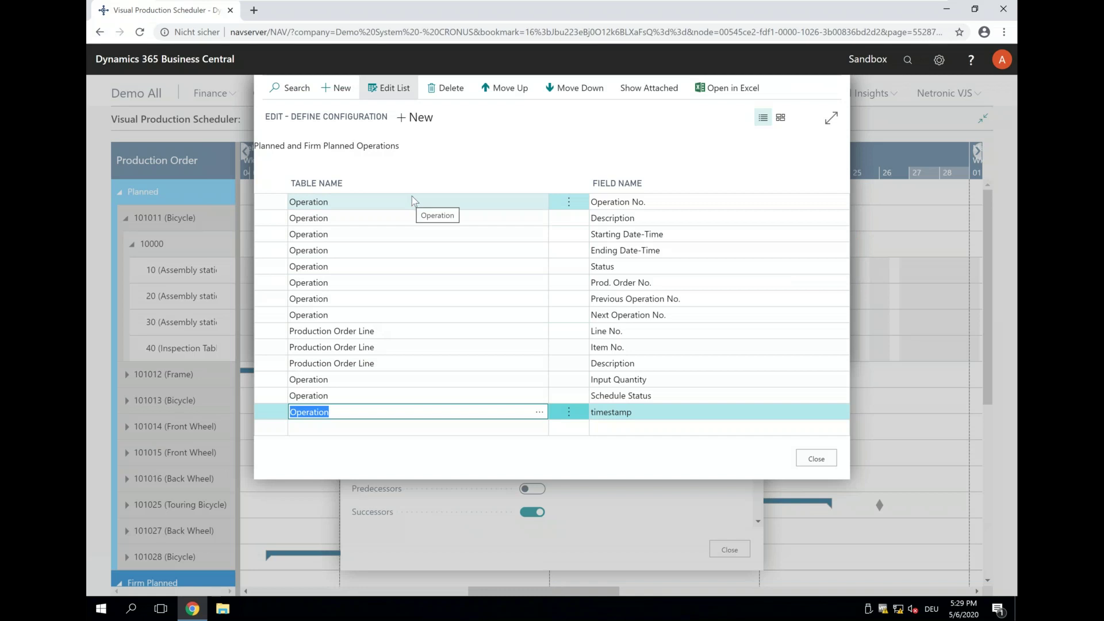
Delete the Operation fields timestamp and Schedule Status from the tooltip configuration
left_click(446, 87)
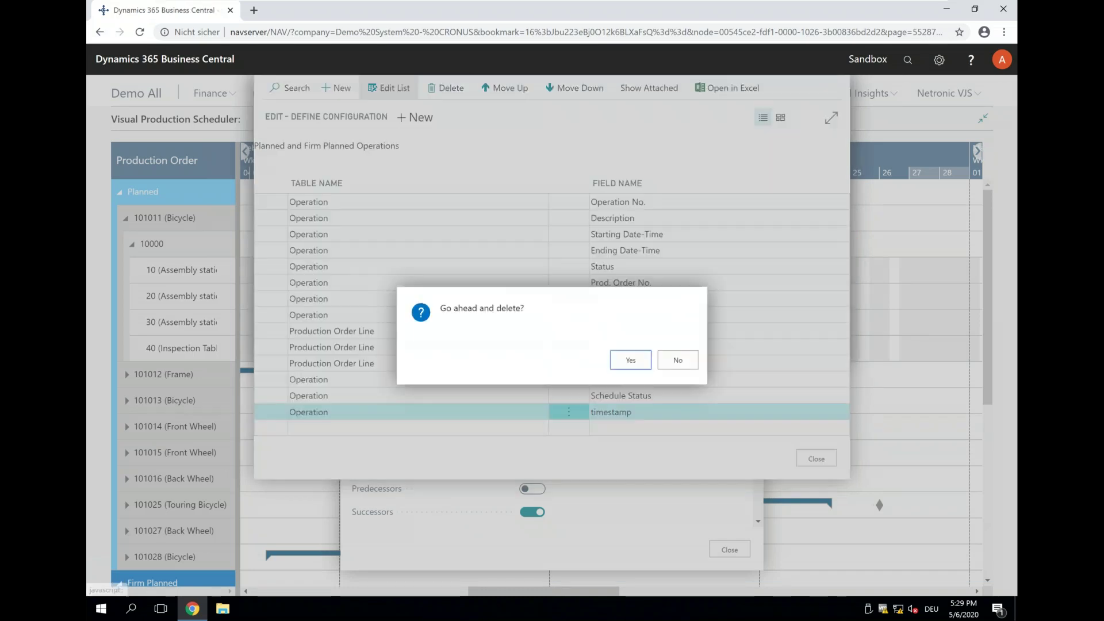
left_click(628, 361)
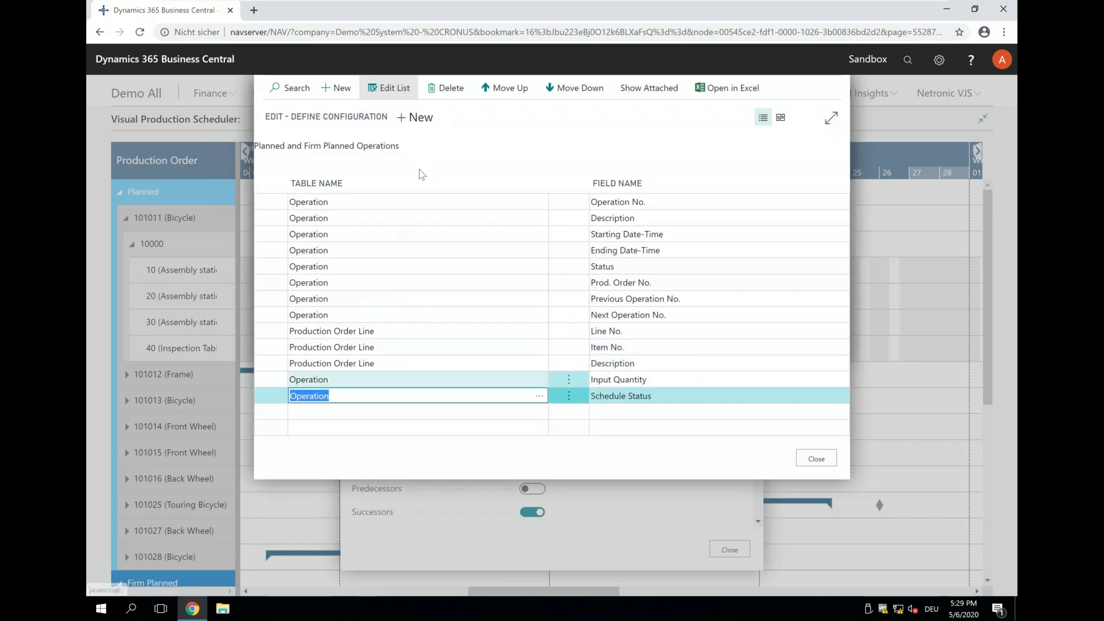
left_click(445, 87)
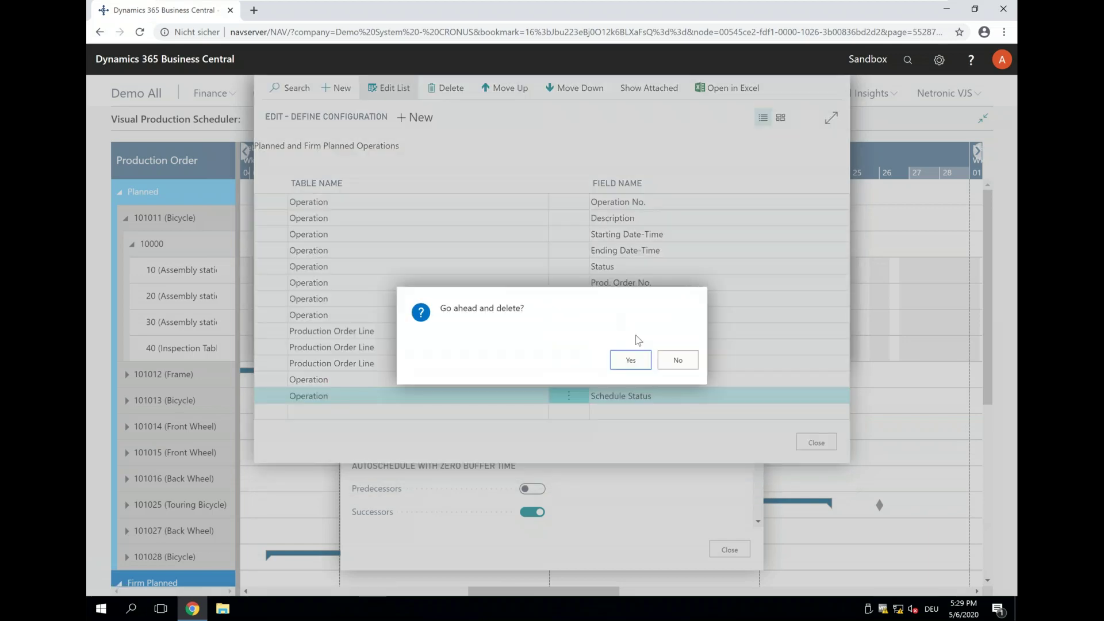
left_click(631, 360)
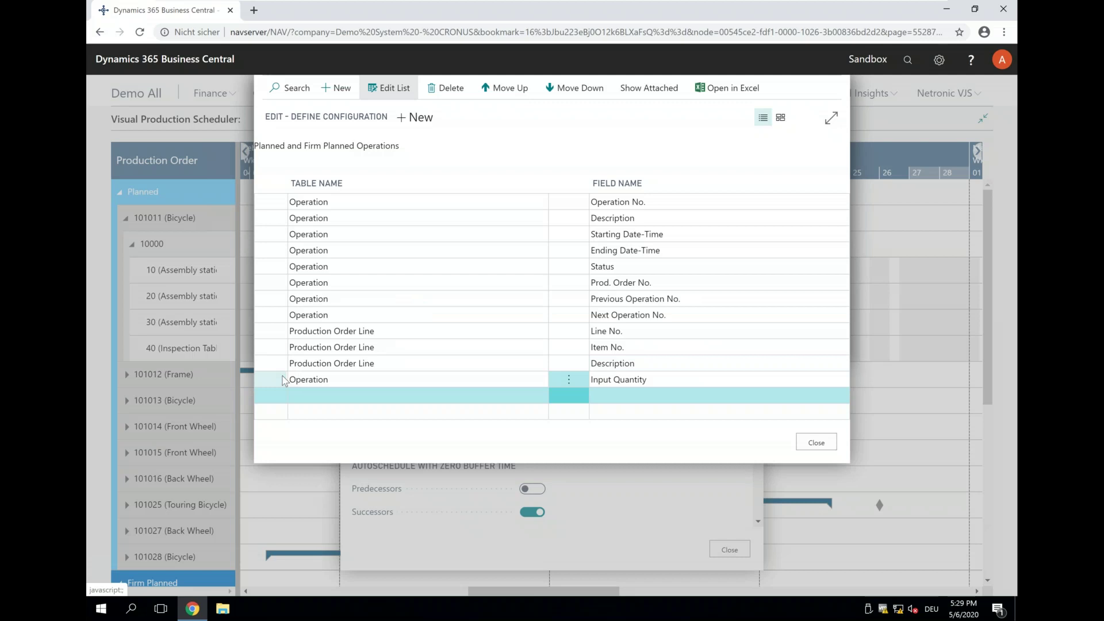
Remove the Production Order Line field Line No. from the tooltip configuration
left_click(283, 380)
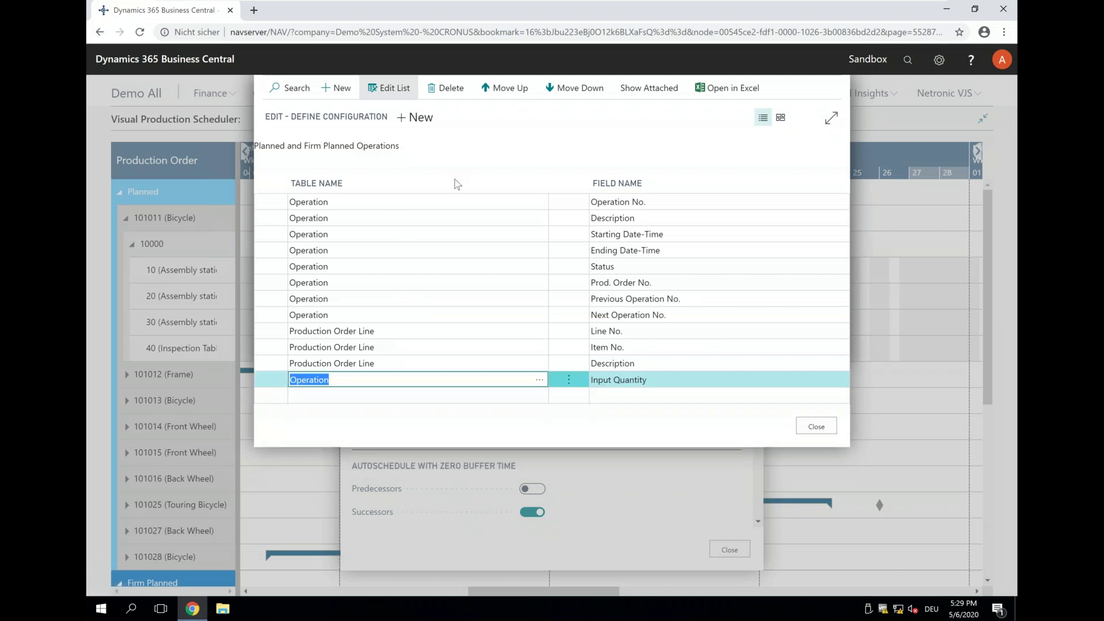
left_click(273, 333)
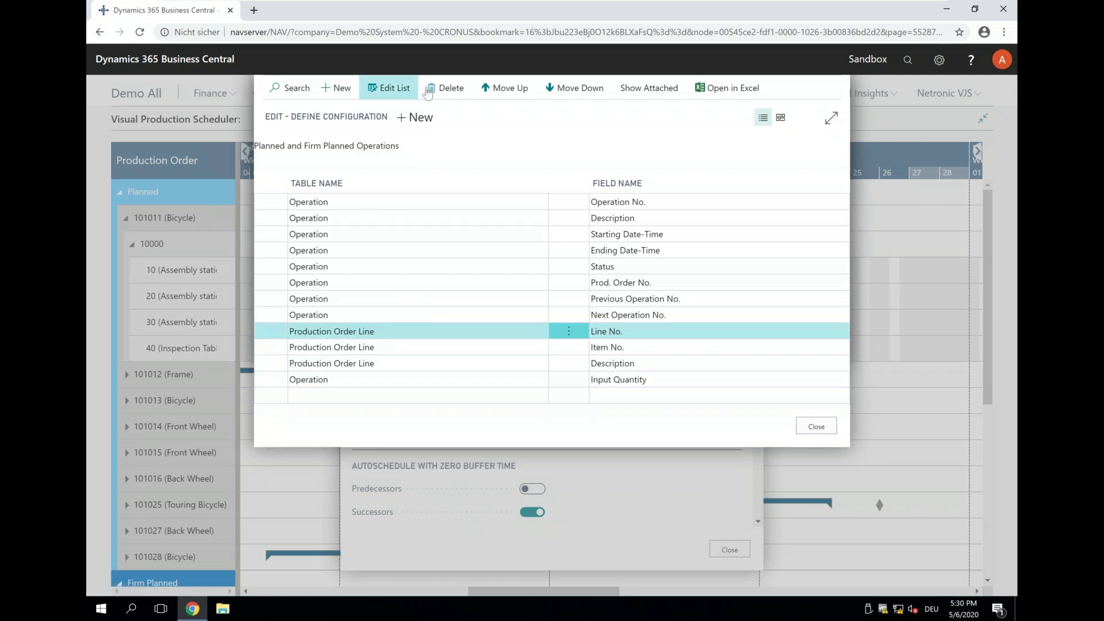
left_click(445, 88)
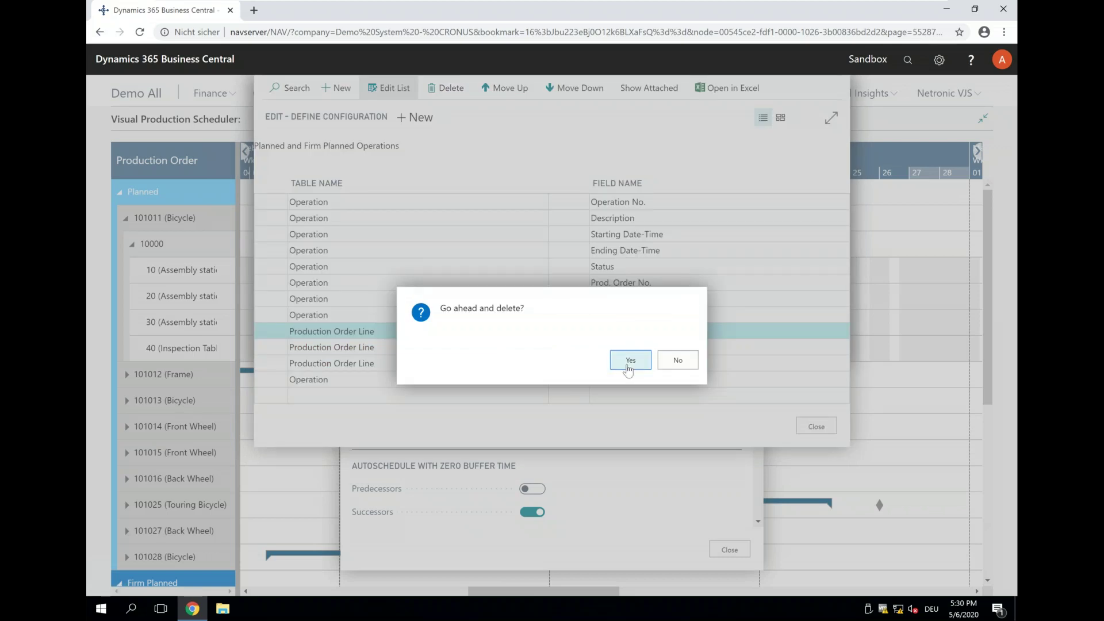
left_click(631, 360)
Delete the Operation fields Starting Date-Time, Ending Date-Time and Status from the tooltip configuration
left_click(273, 235)
left_click(446, 88)
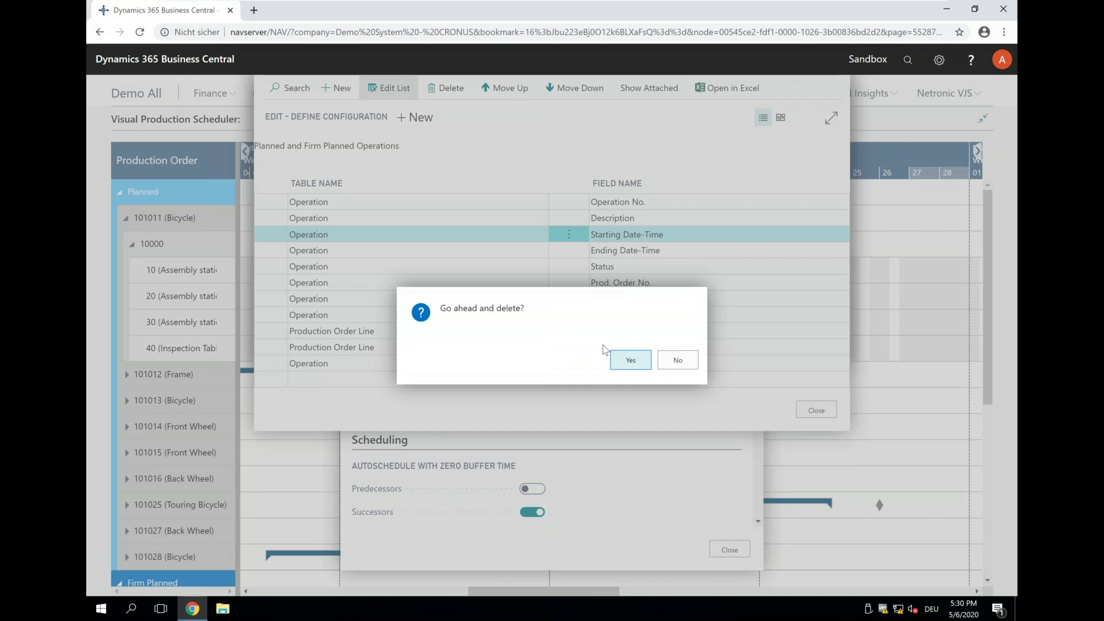
left_click(621, 360)
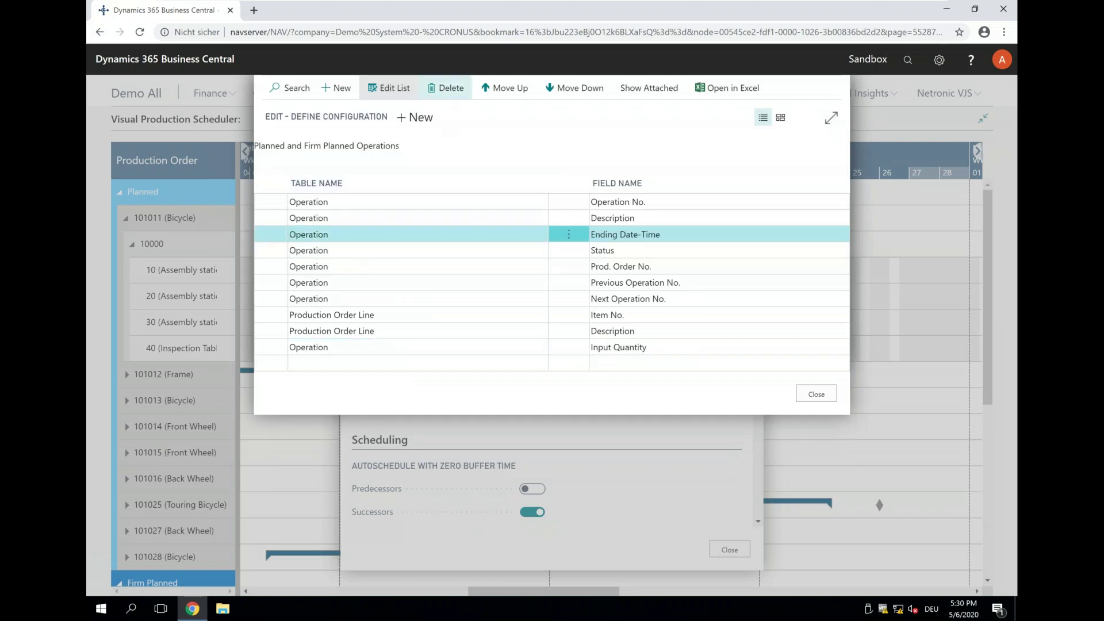
left_click(446, 87)
left_click(631, 360)
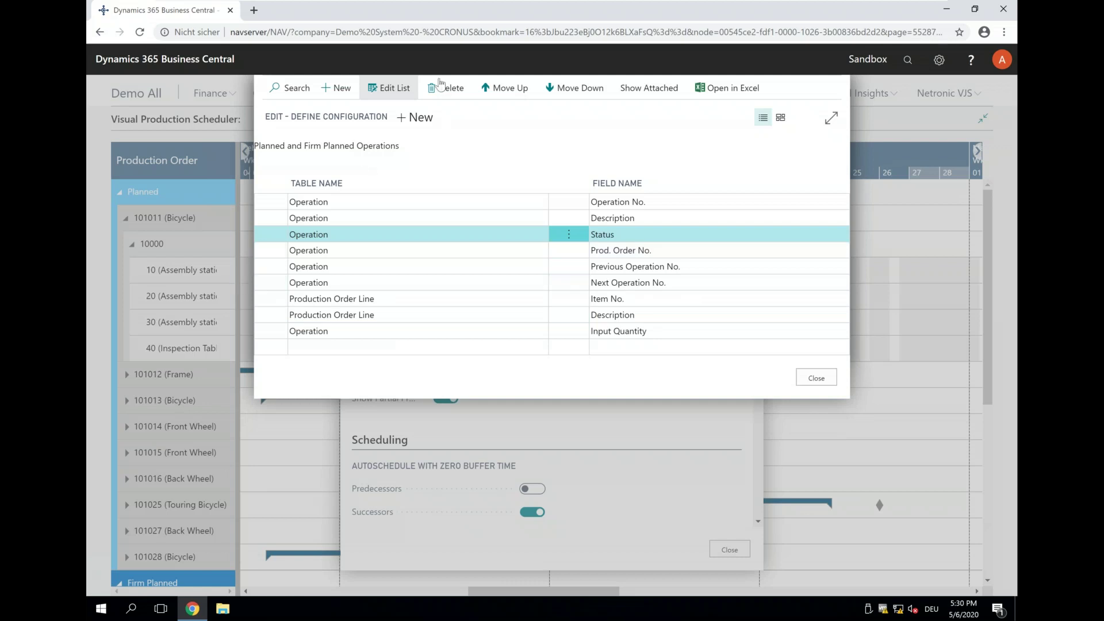
left_click(446, 88)
left_click(631, 360)
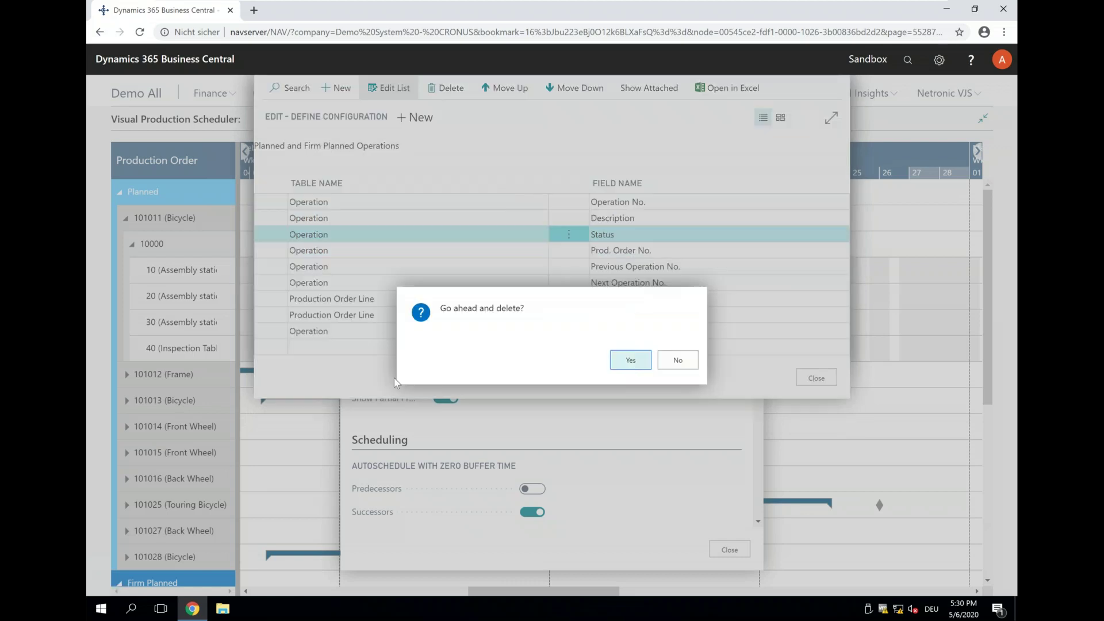
Add a new tooltip entry with table Machine Center and field Name at the end of the configuration list
left_click(352, 334)
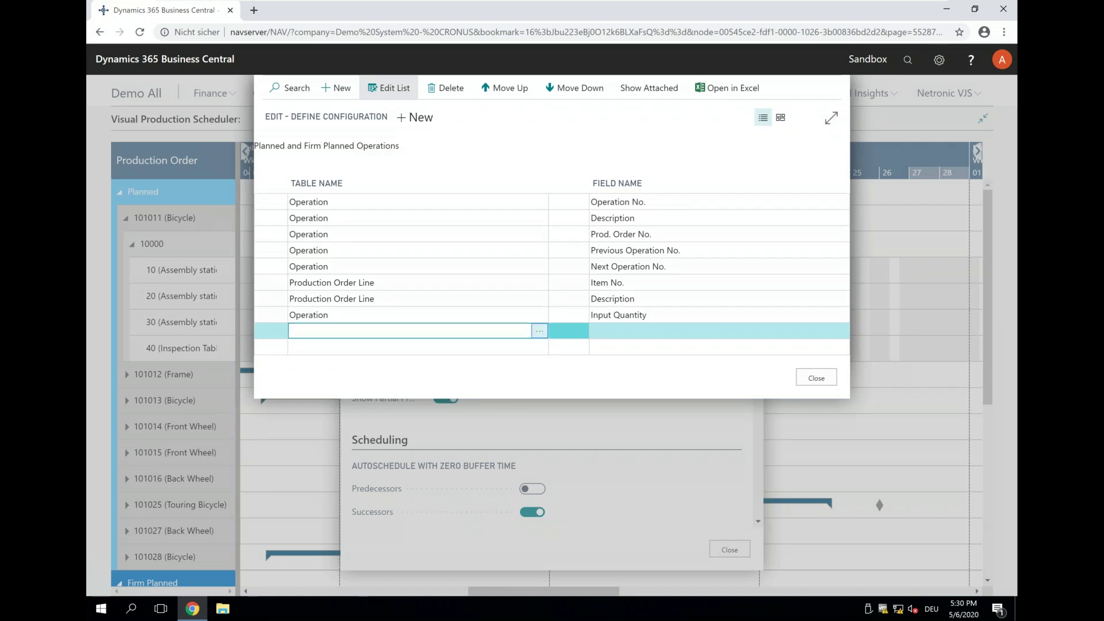
left_click(539, 331)
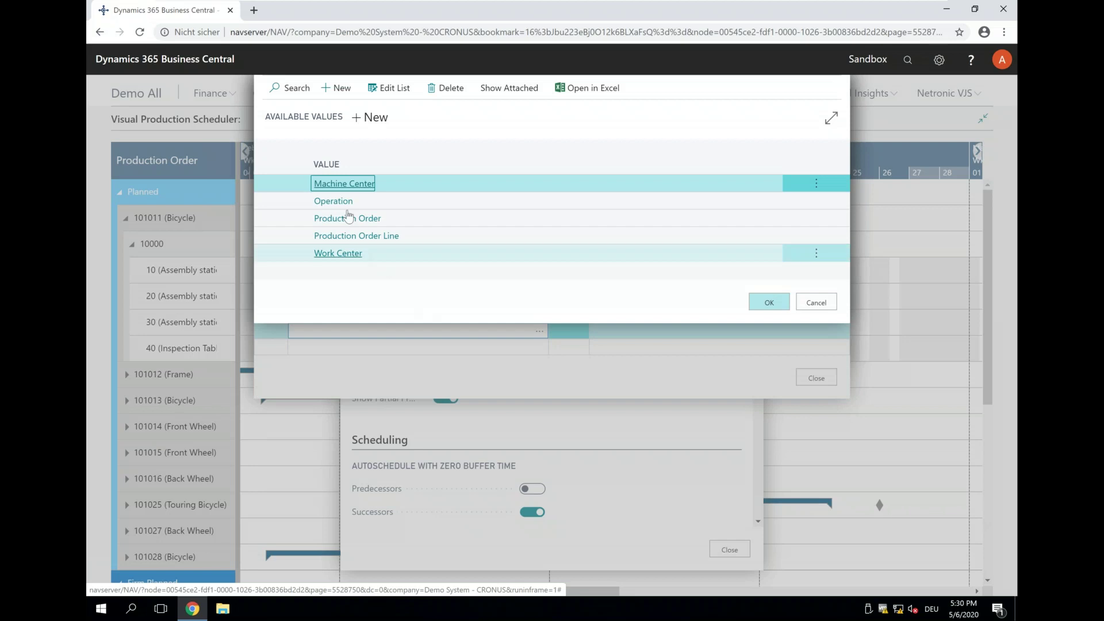
left_click(344, 183)
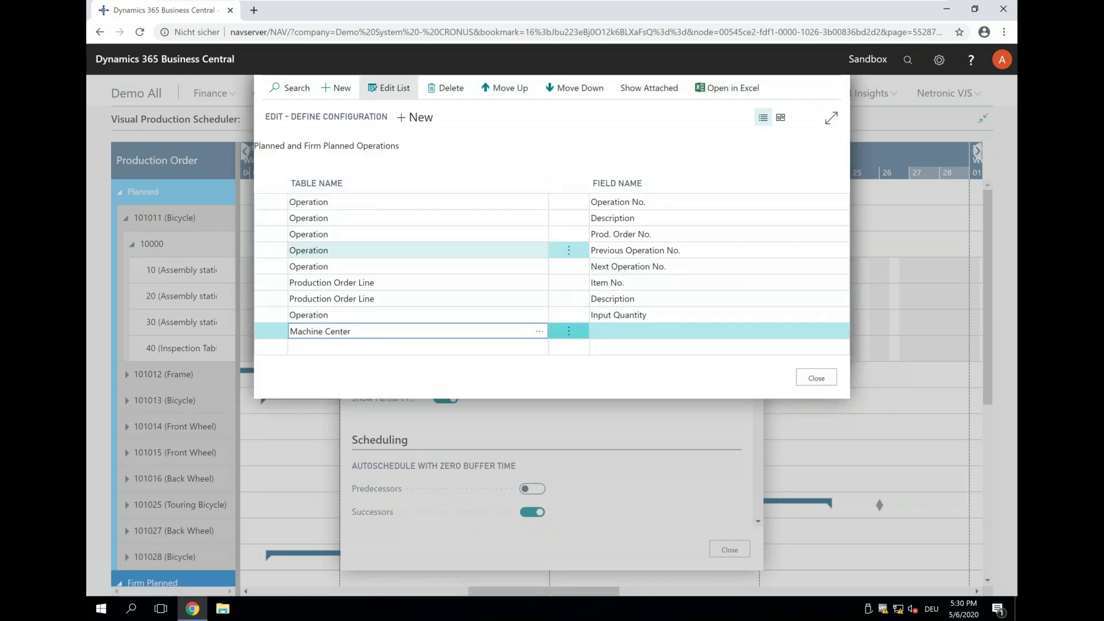
left_click(616, 333)
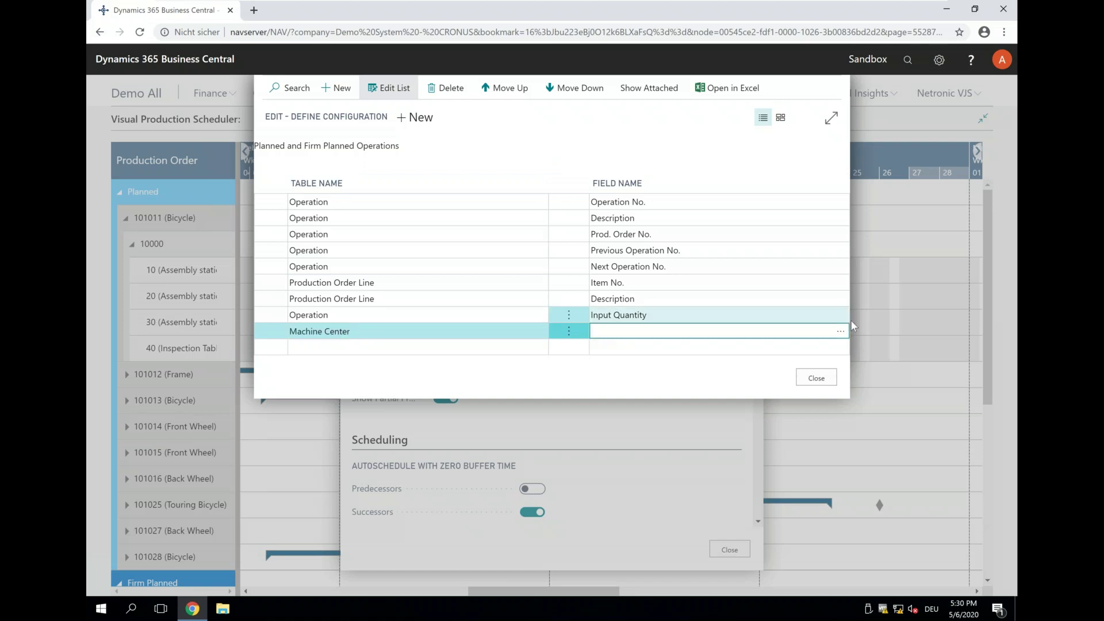
left_click(840, 332)
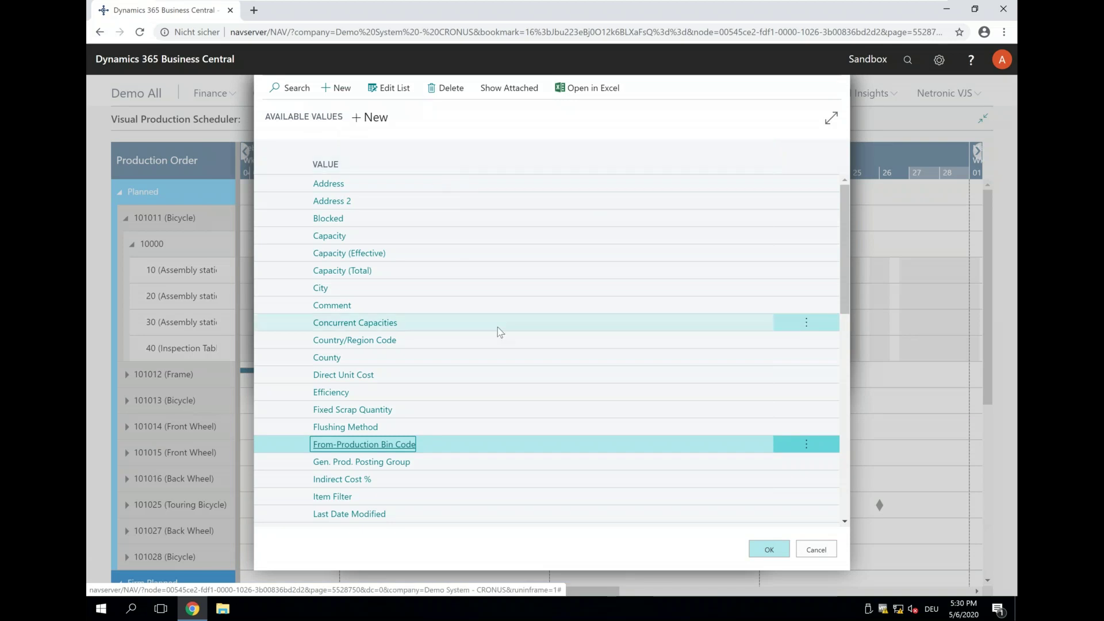
scroll(498, 328, "down", 4)
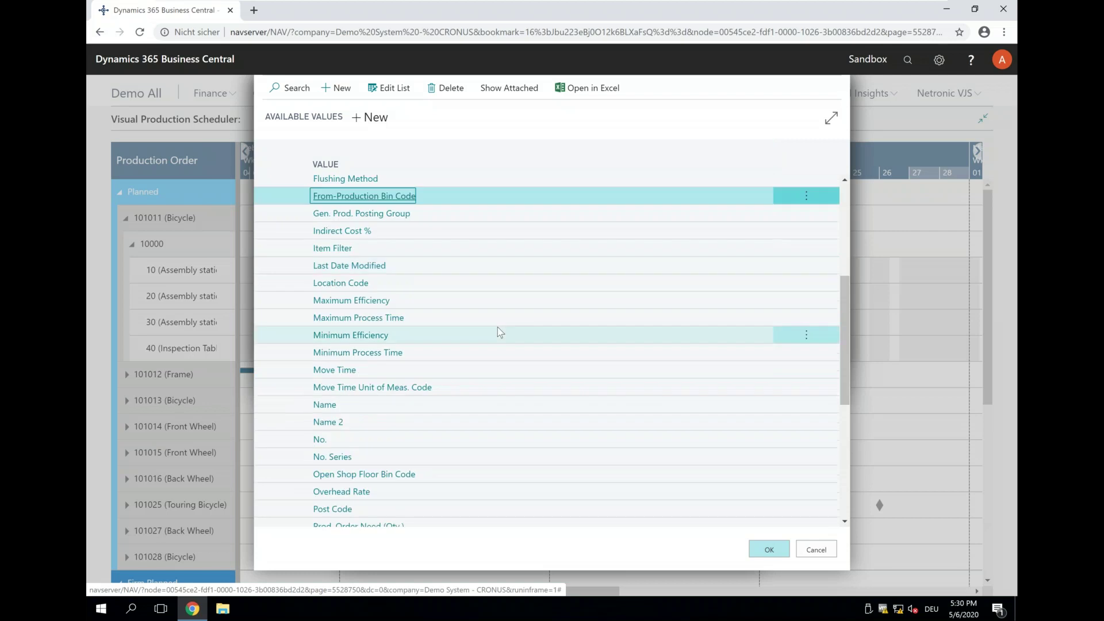
left_click(328, 406)
left_click(769, 549)
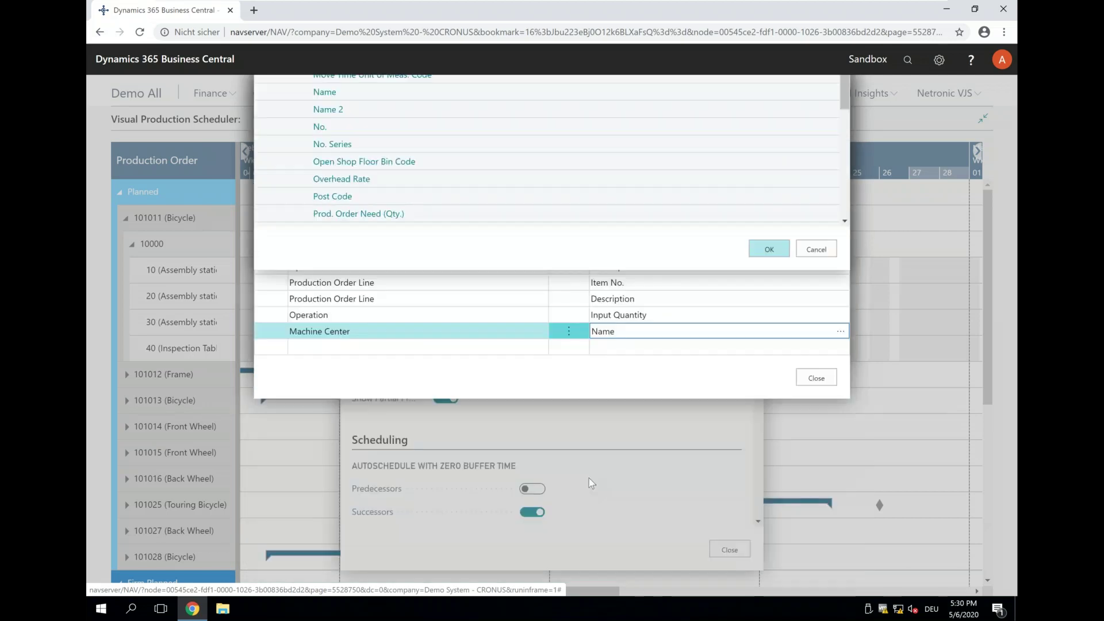
Move the Machine Center Name entry directly below the Operation Description entry, and close the tooltip configuration and scheduler setup
left_click(499, 89)
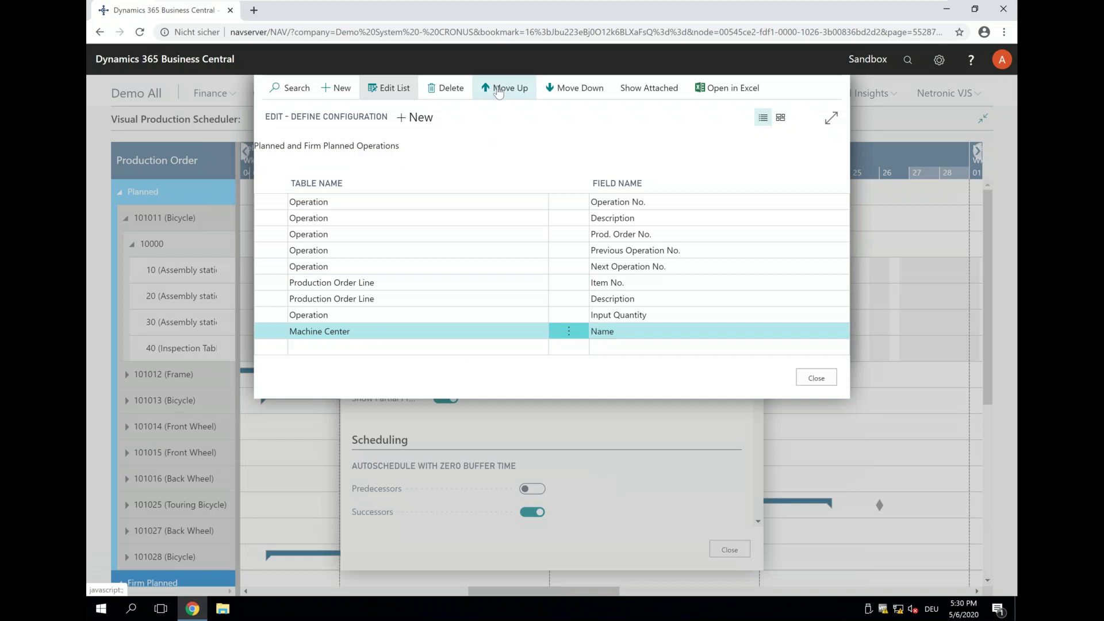
left_click(499, 89)
left_click(498, 89)
left_click(498, 89)
left_click(499, 89)
left_click(498, 89)
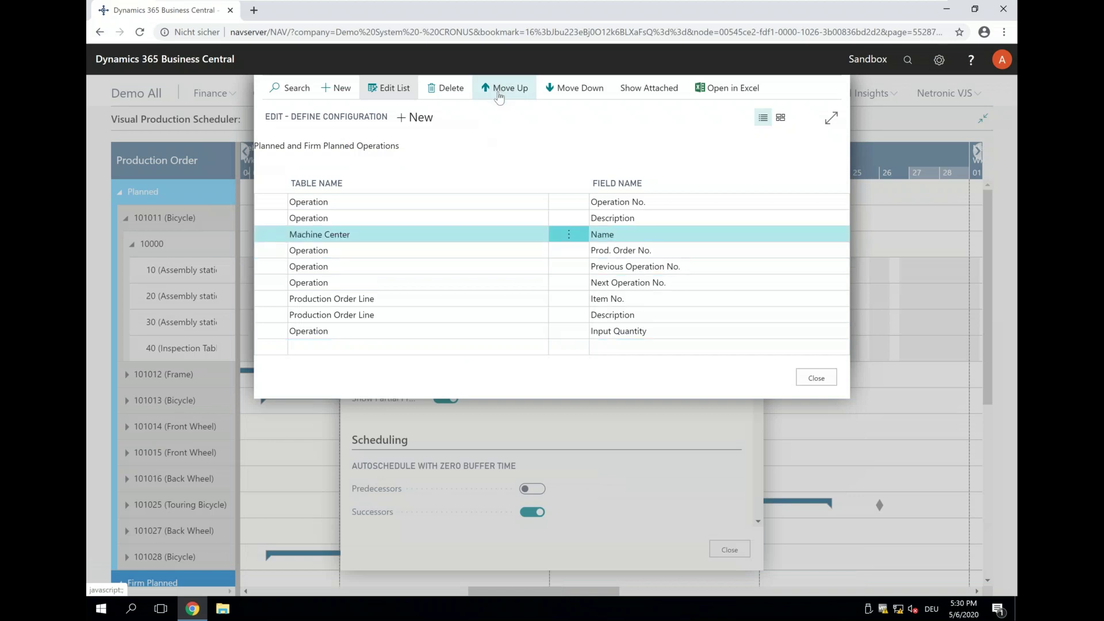
left_click(502, 89)
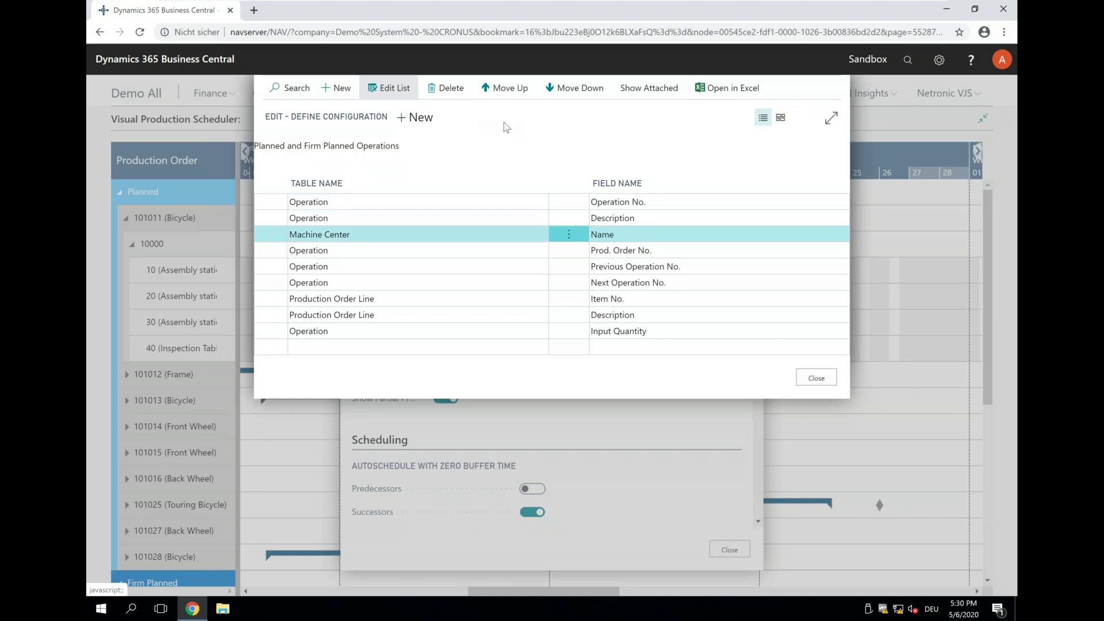
left_click(815, 378)
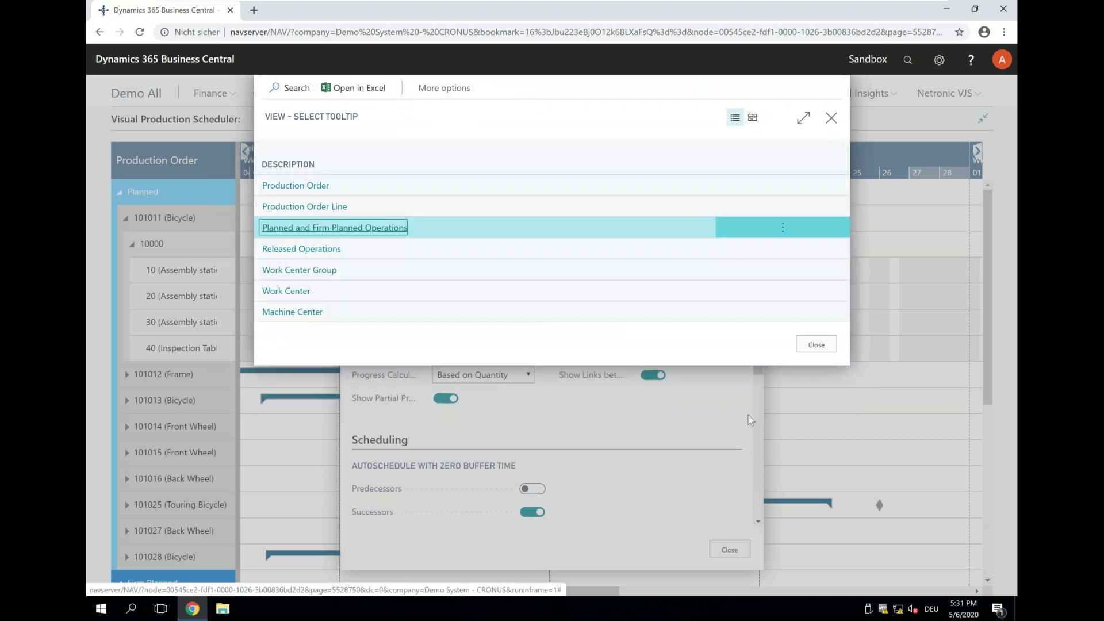
left_click(816, 345)
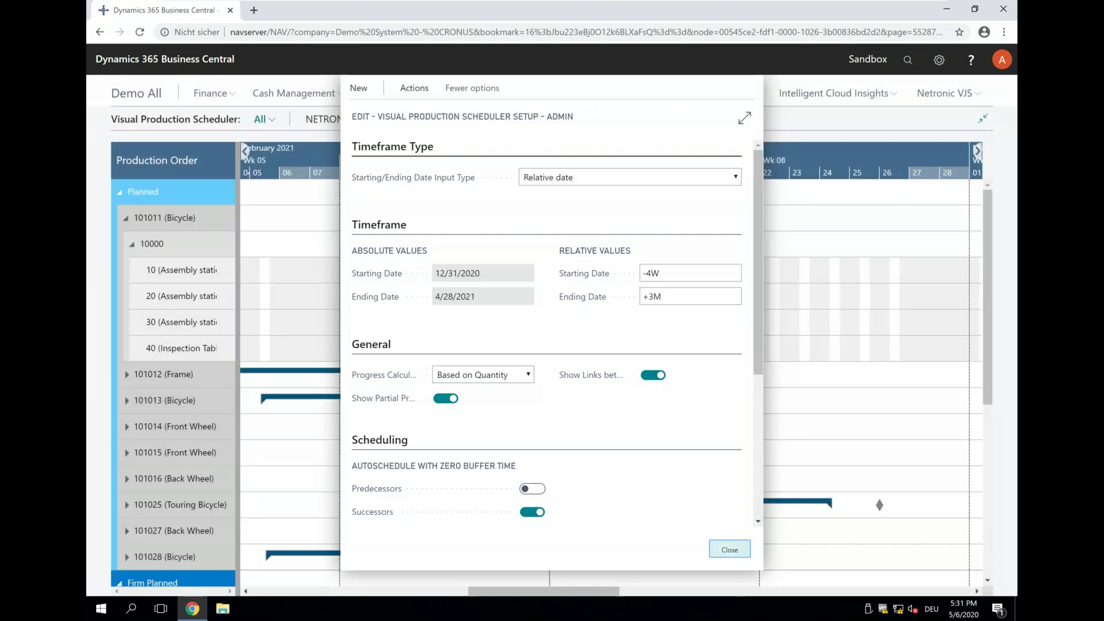
left_click(730, 550)
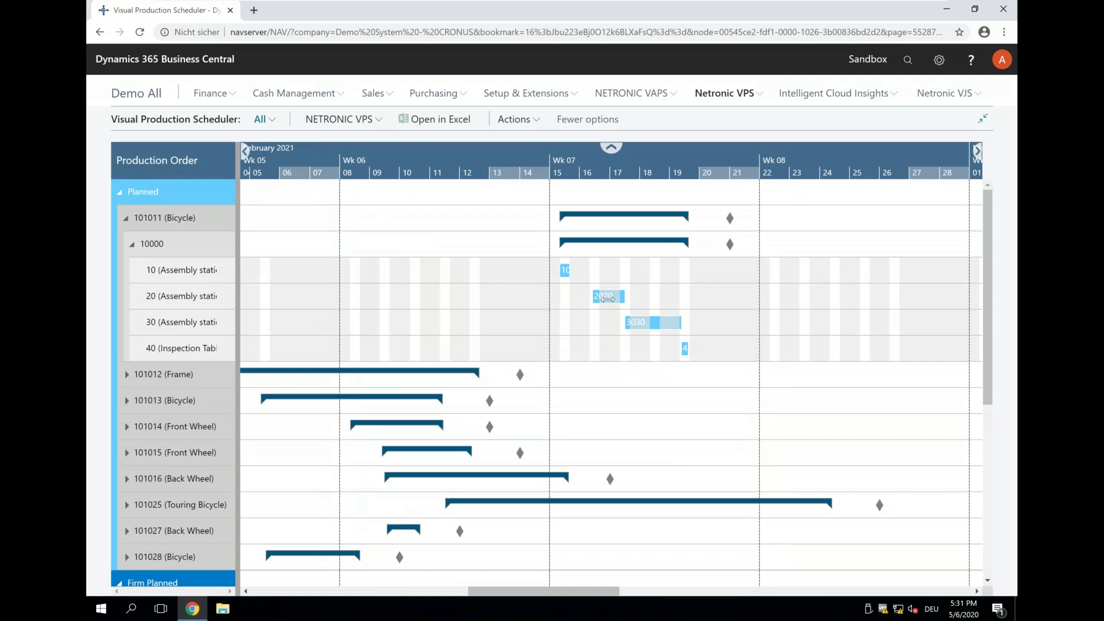
Show operation 20 of the expanded planned Bicycle production order in the capacity view
mouse_move(607, 298)
right_click(610, 296)
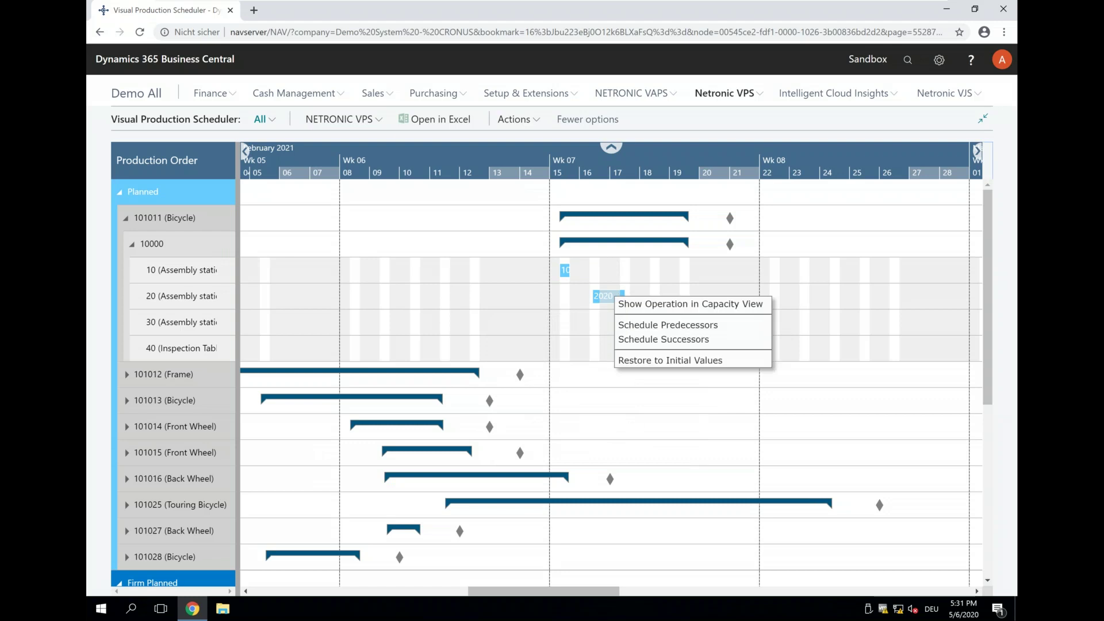
left_click(650, 304)
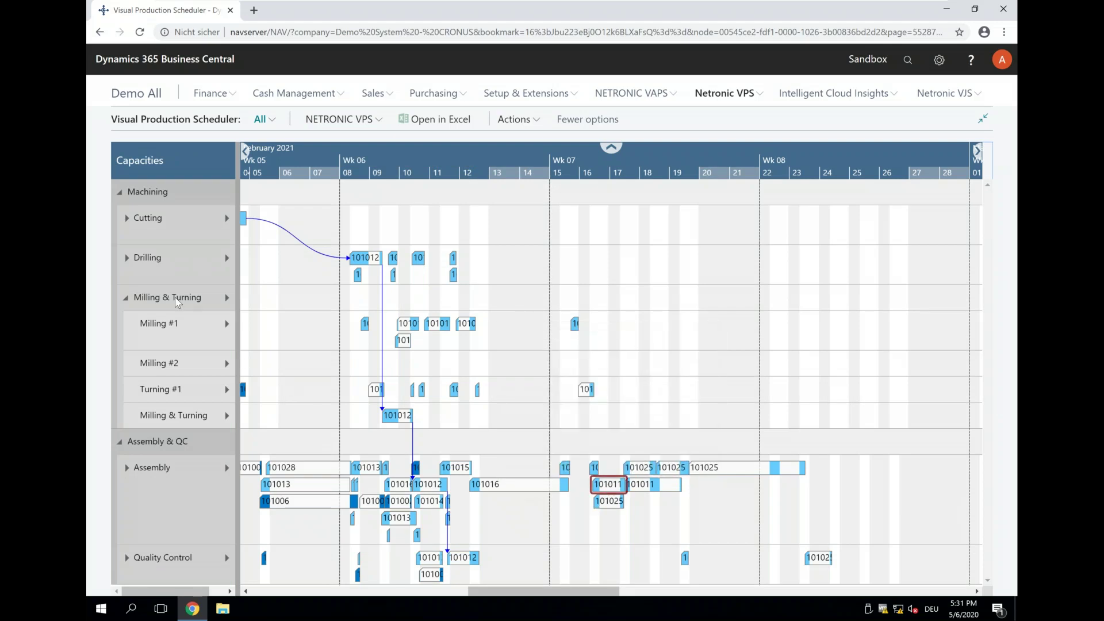
Examine the tooltips of the Milling & Turning work center and of the operation 20 bar in the Assembly row
mouse_move(176, 298)
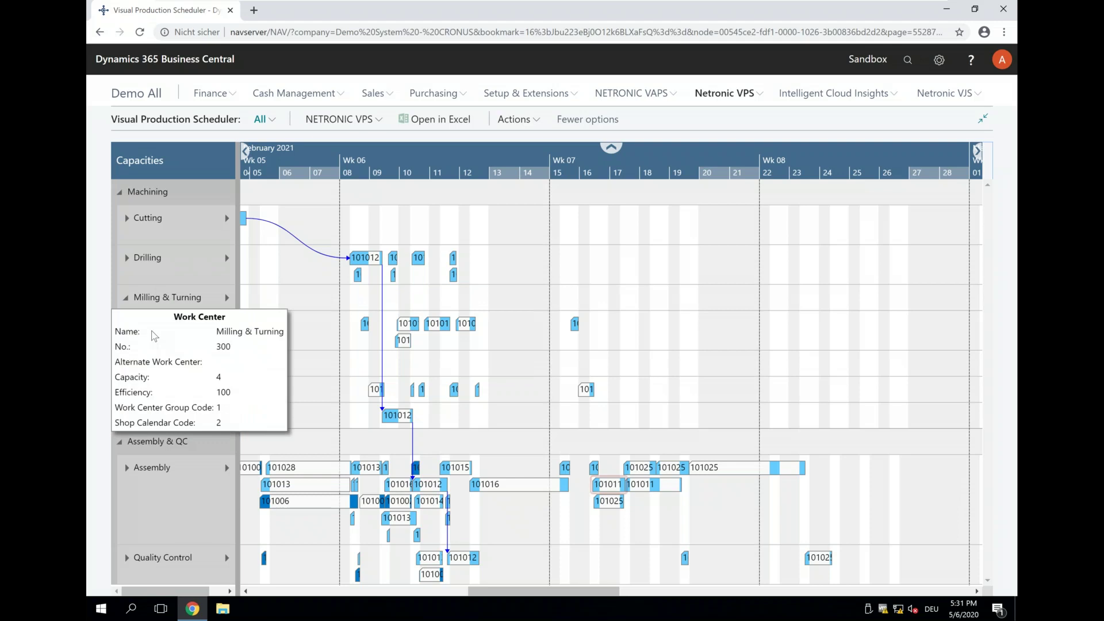
mouse_move(152, 330)
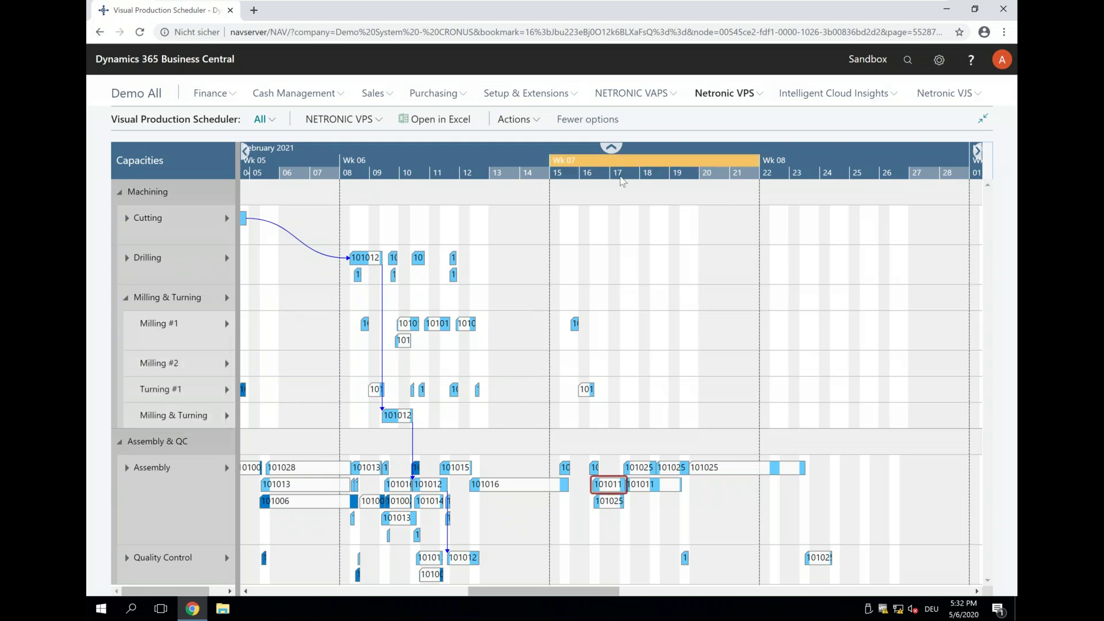
scroll(617, 181, "up", 1)
scroll(618, 180, "up", 3)
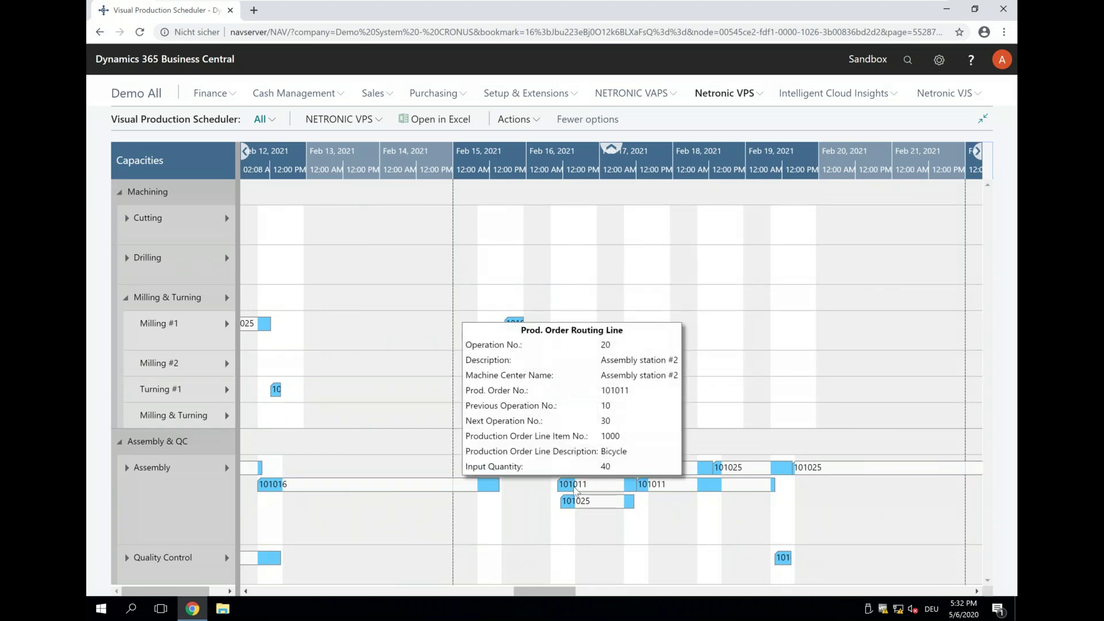
mouse_move(572, 487)
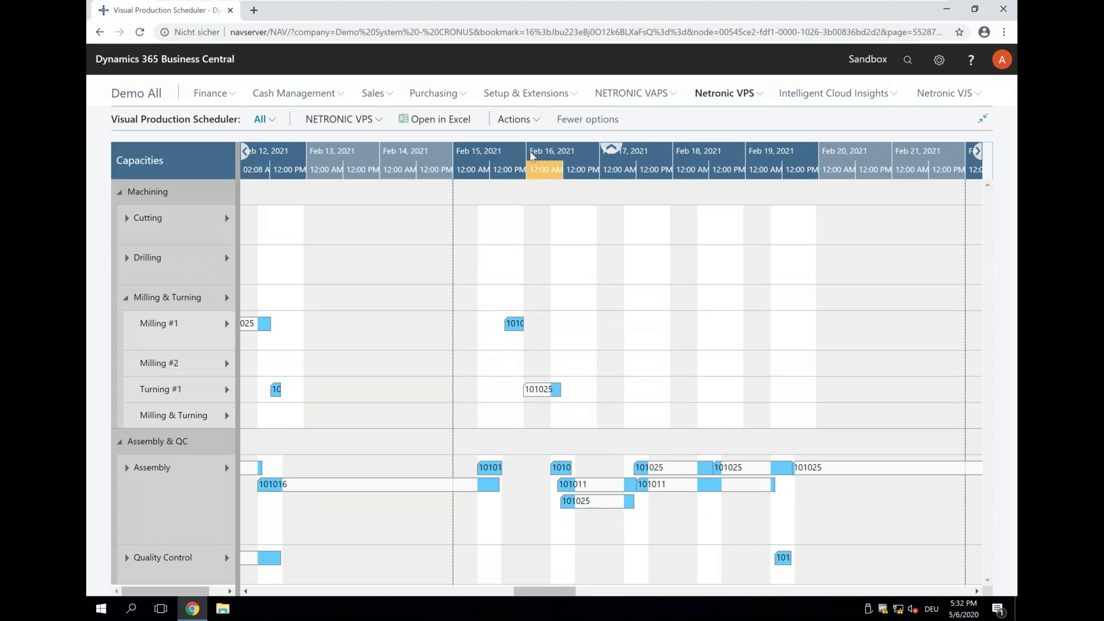
scroll(546, 166, "down", 2)
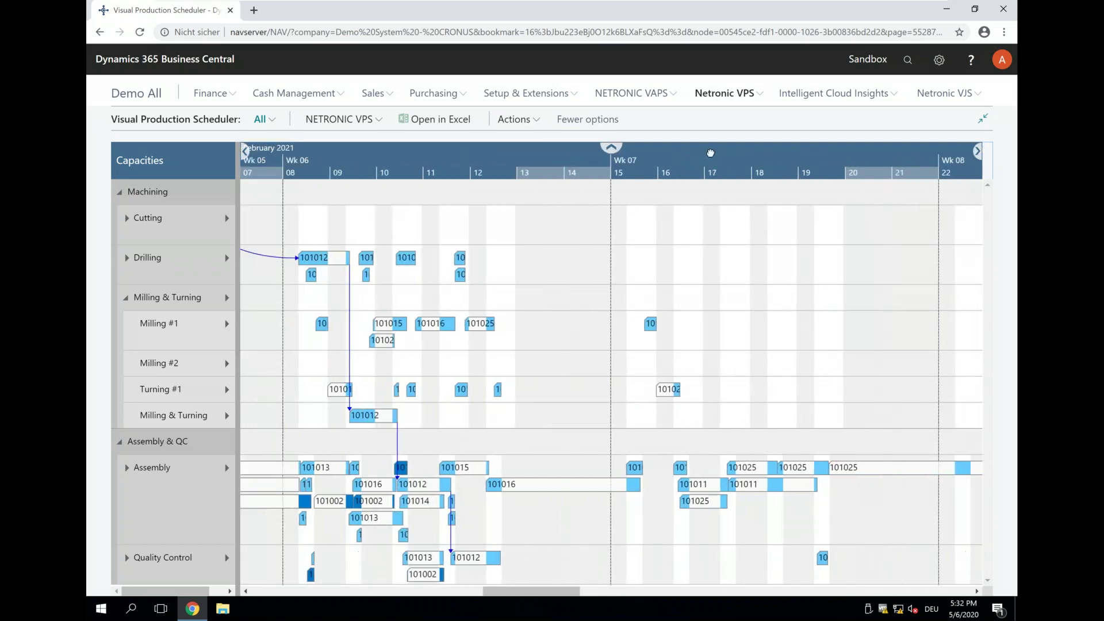
mouse_move(360, 261)
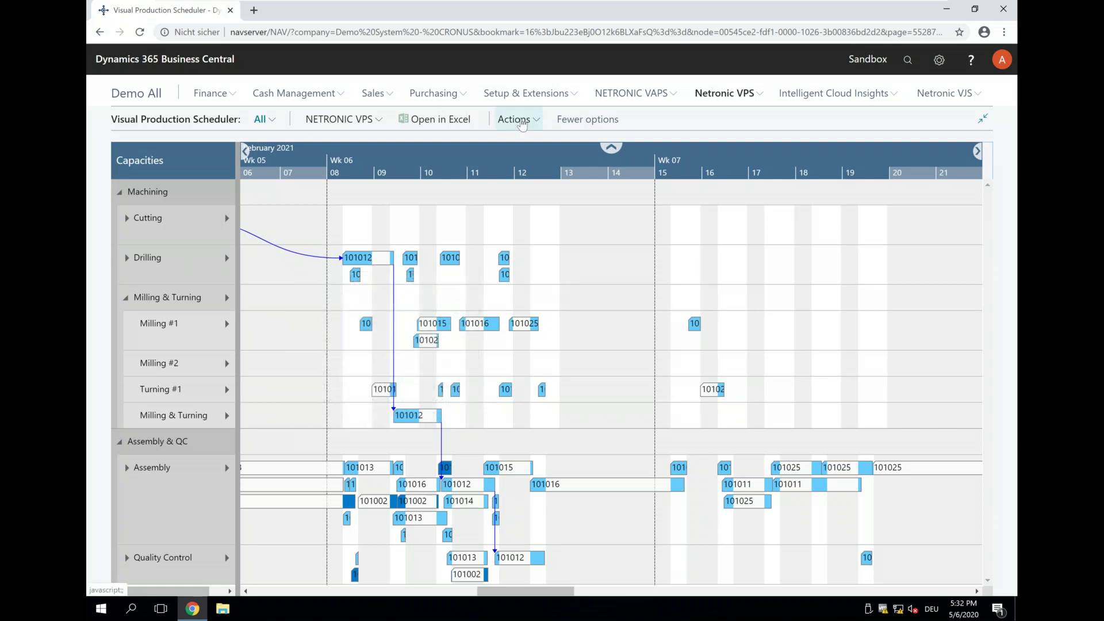
Open the label configuration for Operation in Capacity View from the Visual Production Scheduler setup
left_click(516, 119)
mouse_move(550, 290)
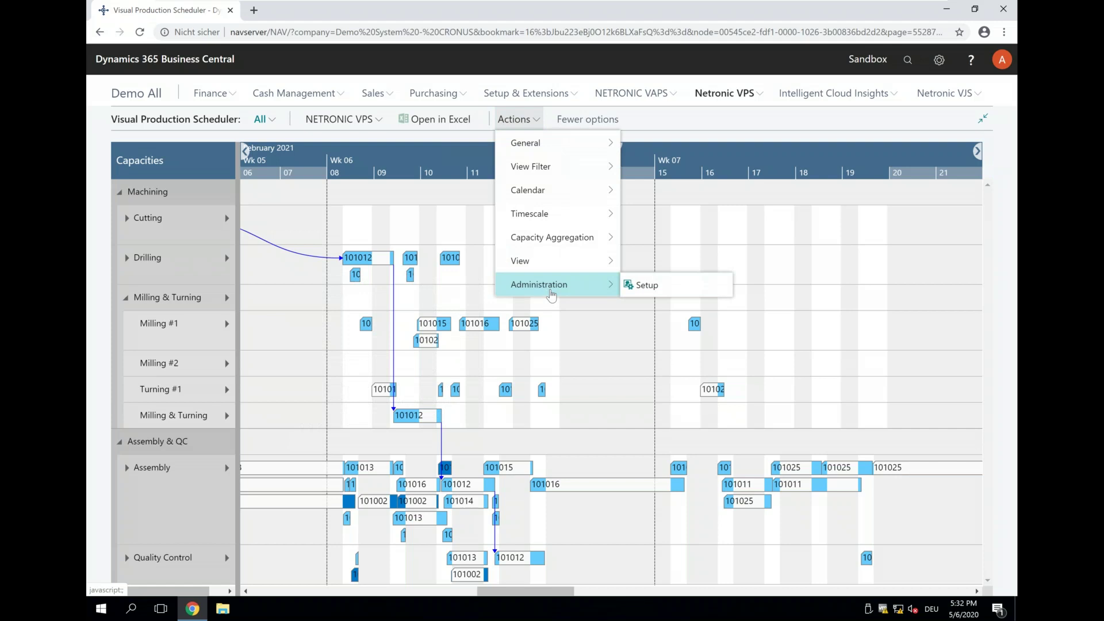
left_click(669, 290)
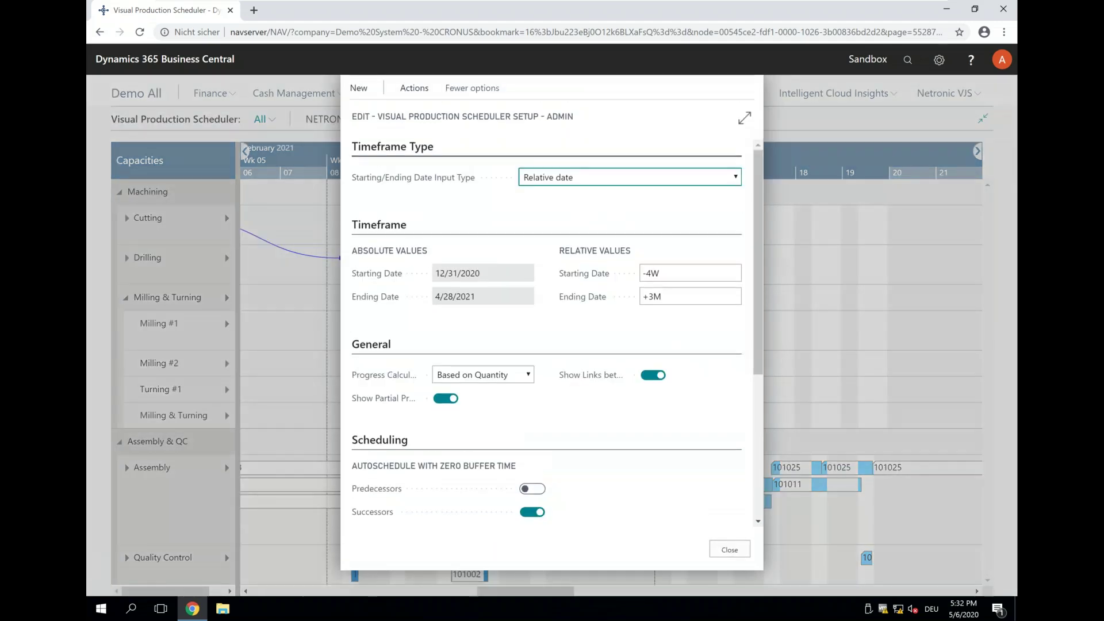
left_click(415, 87)
left_click(437, 112)
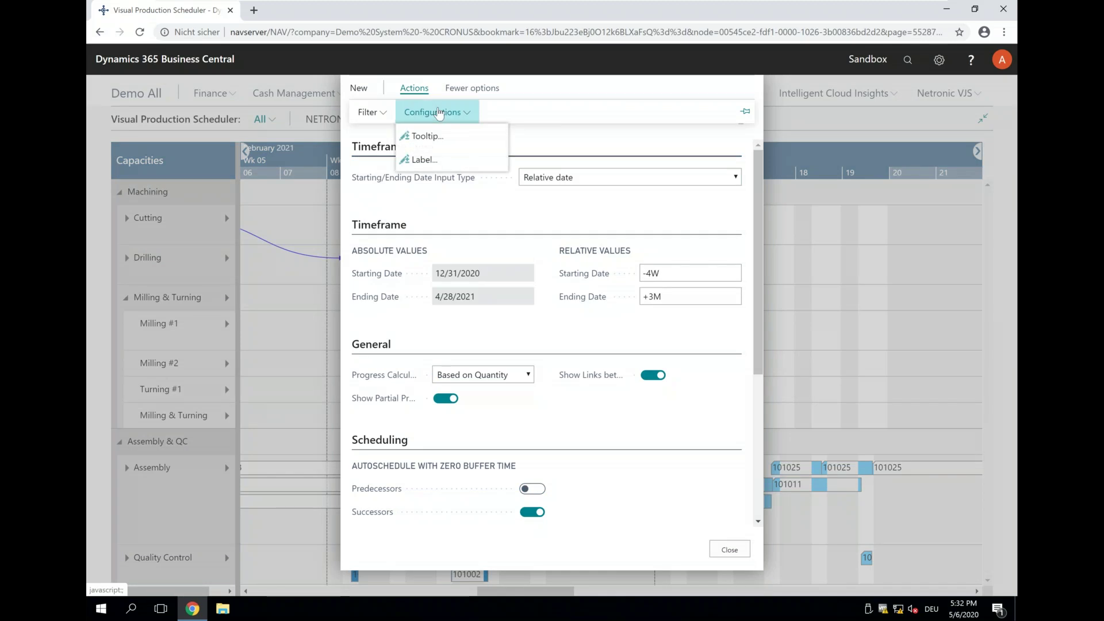
left_click(425, 160)
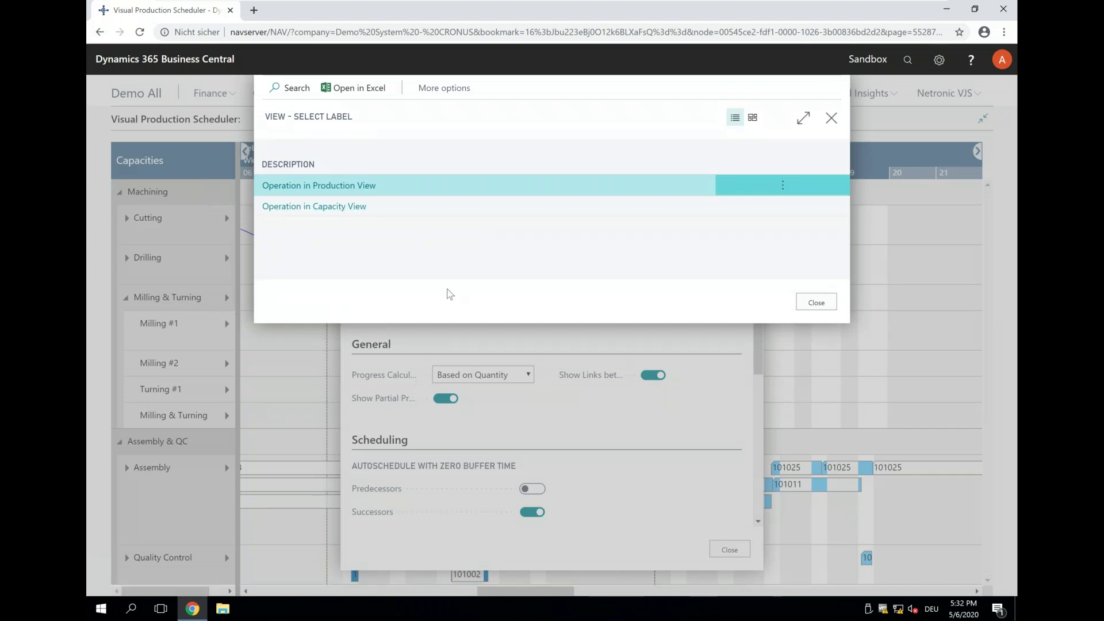
left_click(302, 214)
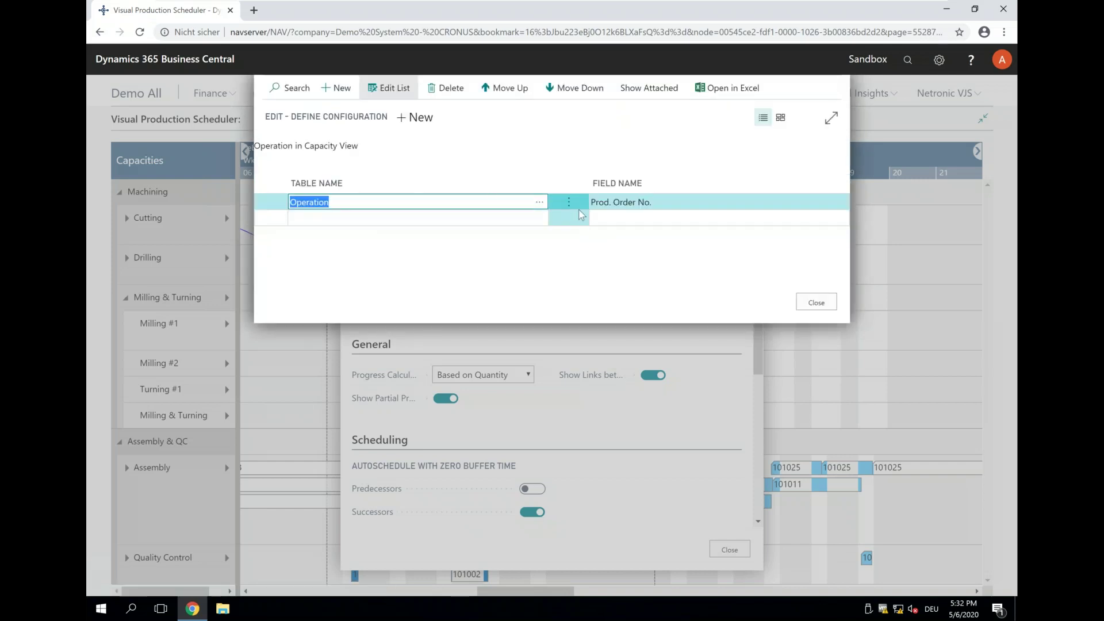
Change the existing label entry to table Production Order with field Description
left_click(678, 202)
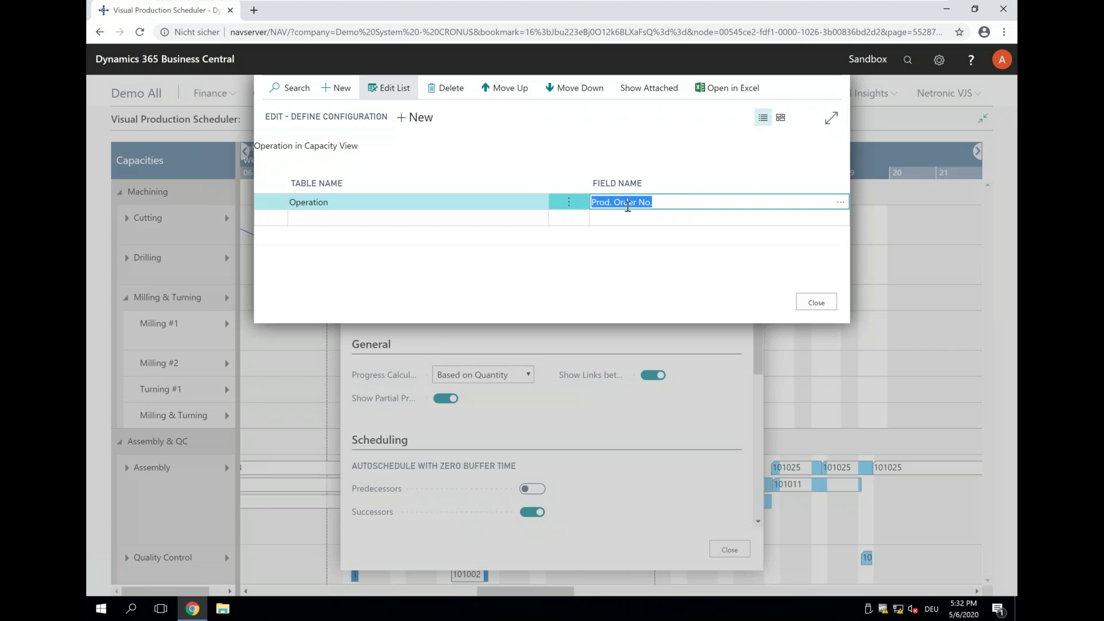
left_click(525, 198)
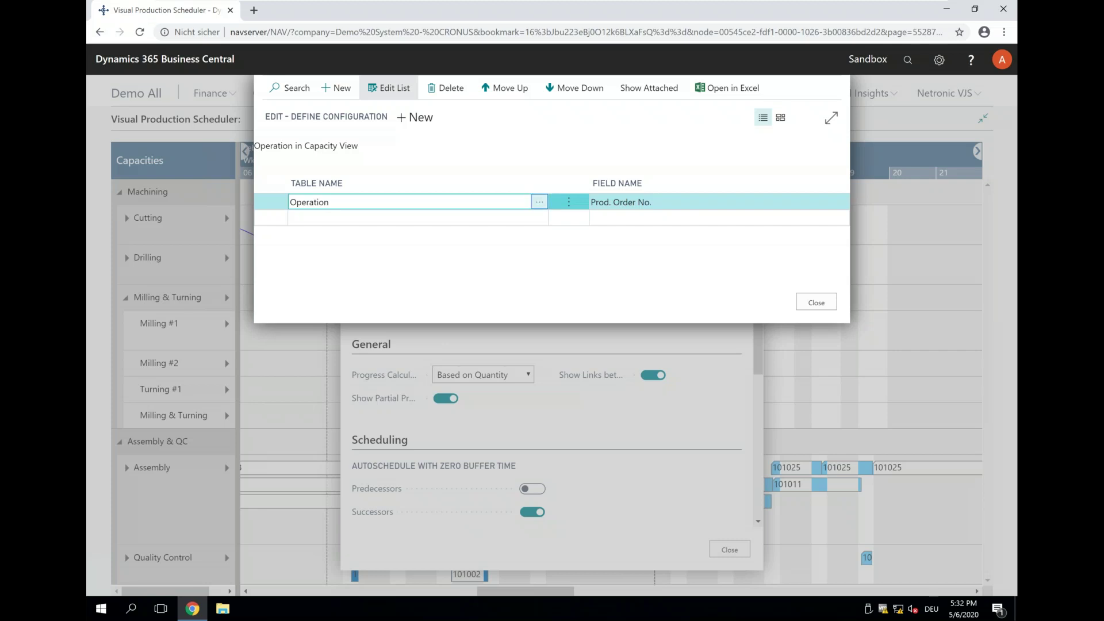
left_click(539, 202)
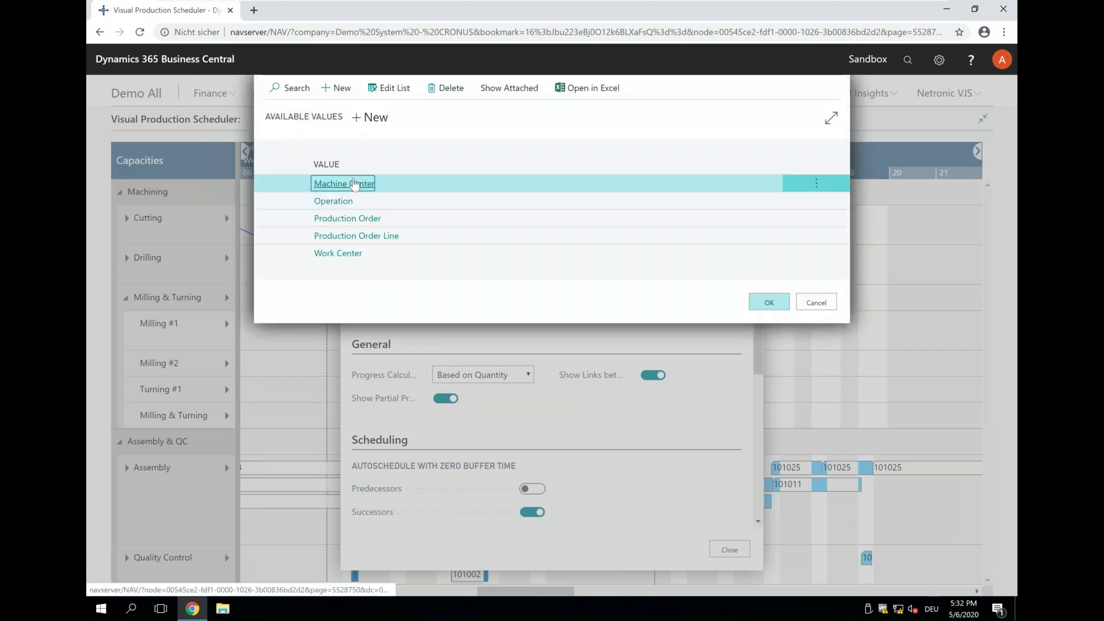
double_click(341, 223)
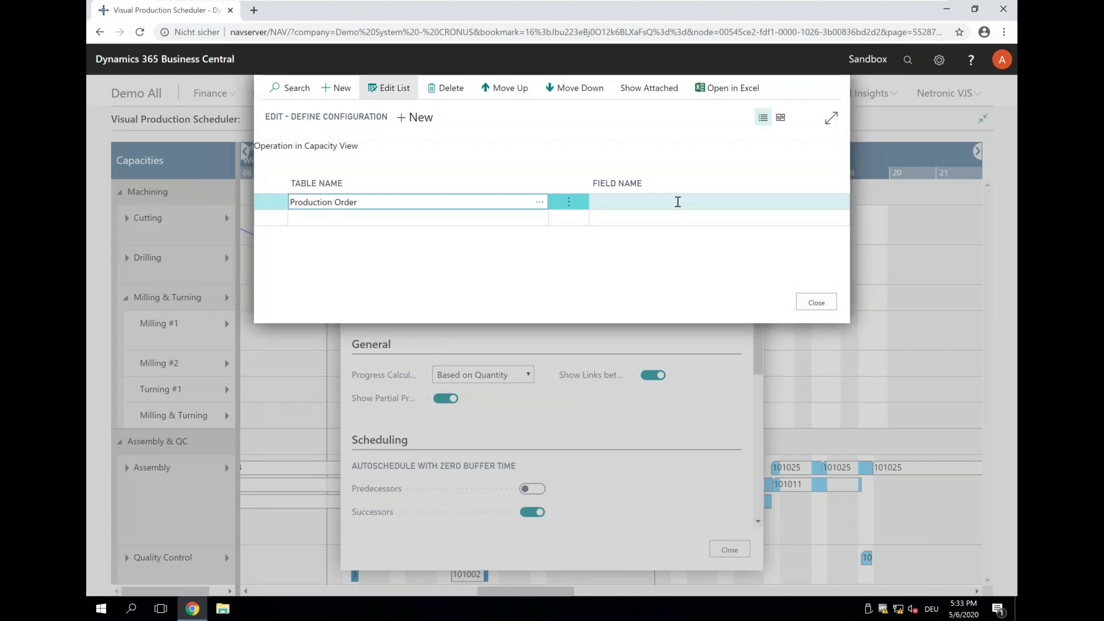
left_click(679, 202)
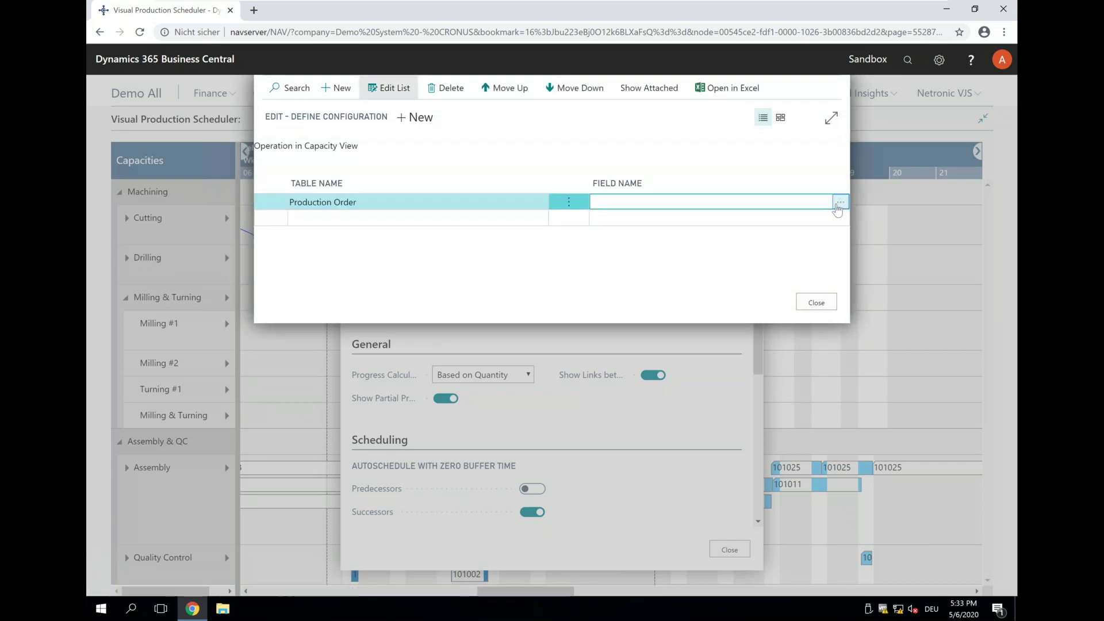
left_click(838, 205)
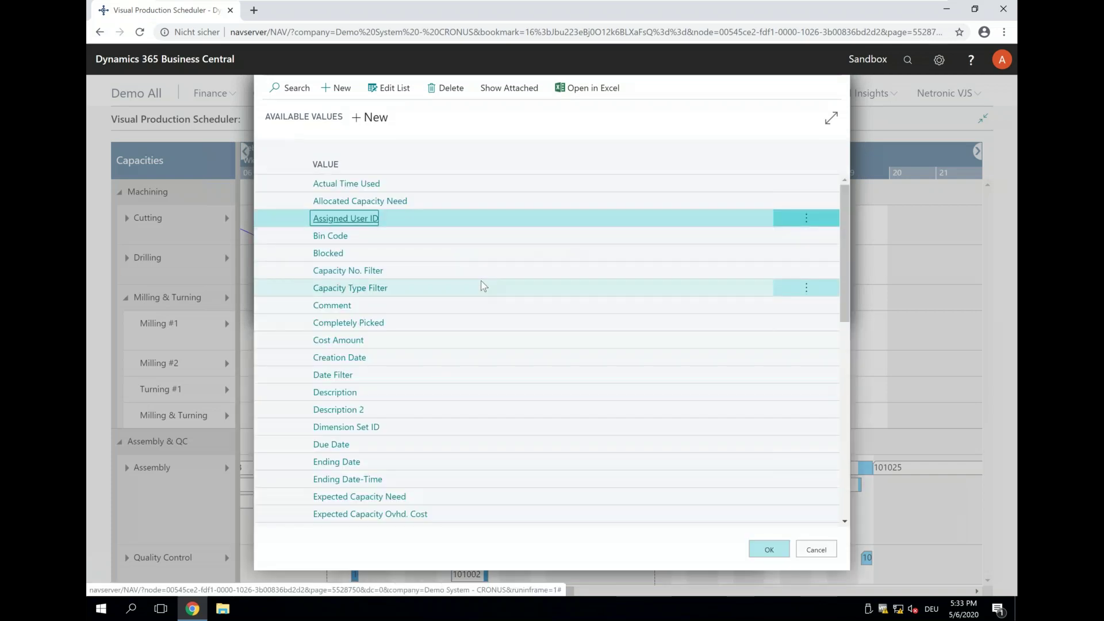
scroll(483, 285, "down", 9)
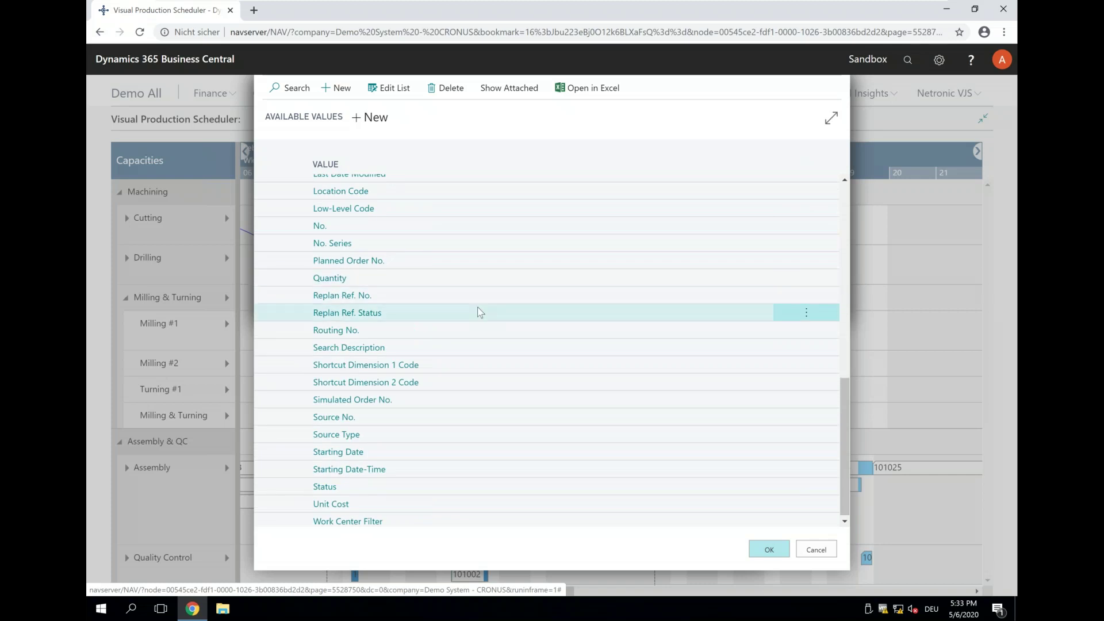
scroll(480, 313, "up", 8)
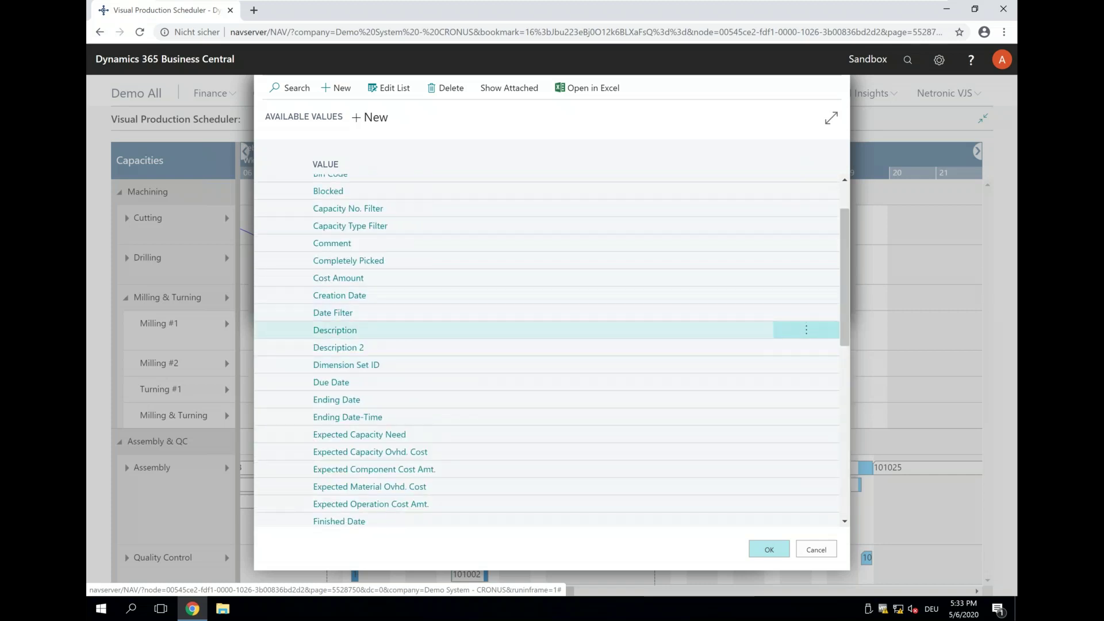
double_click(322, 334)
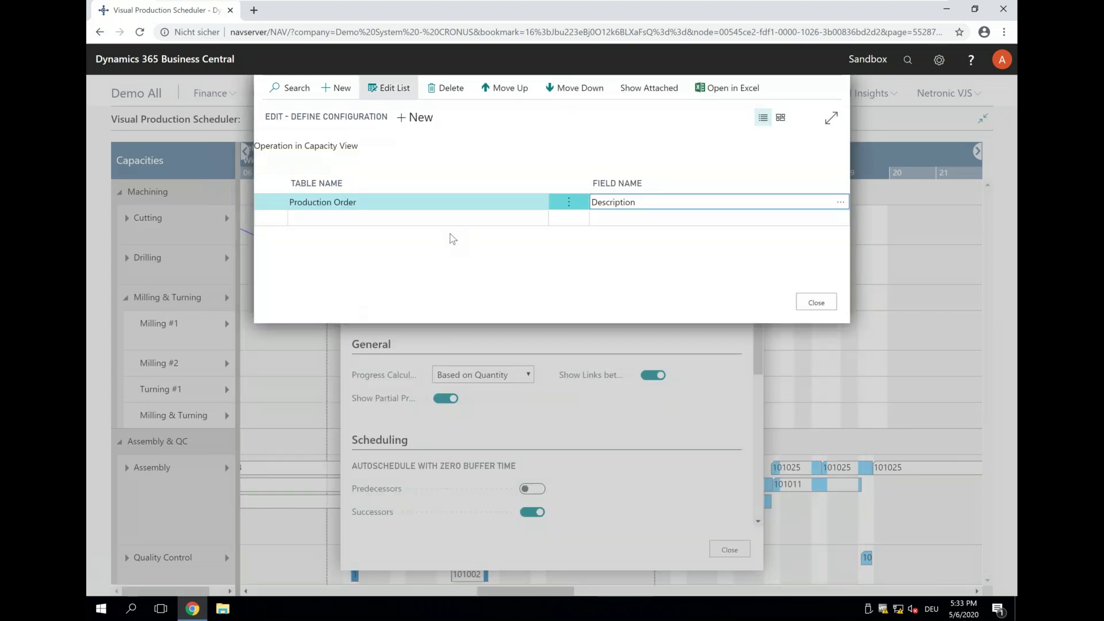
Add a second label entry with table Production Order Line and field Item No., and close the label configuration
left_click(439, 220)
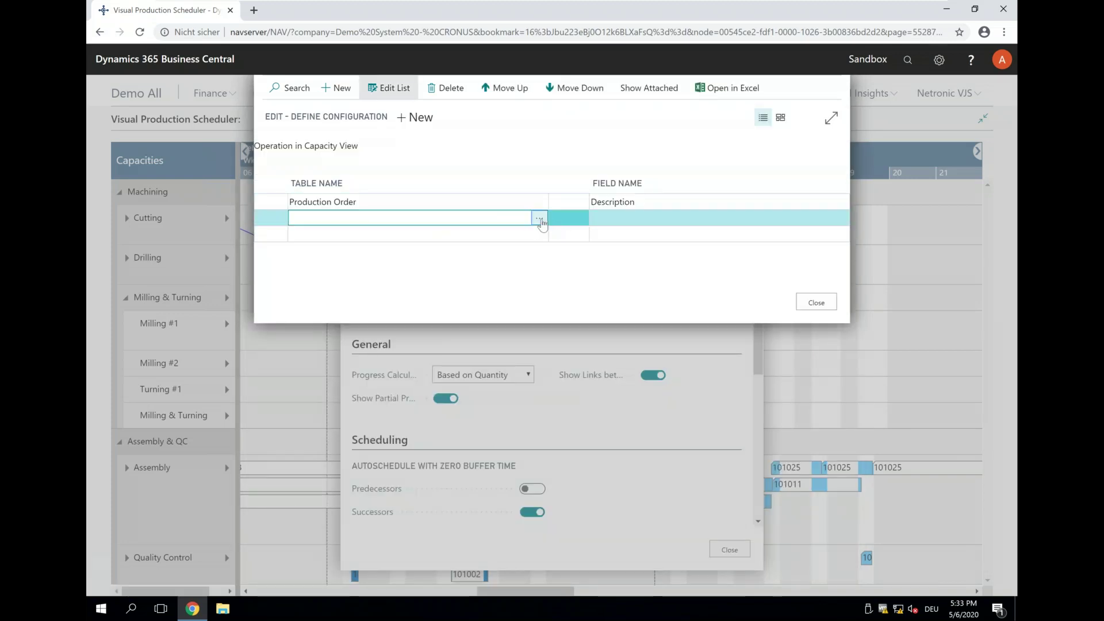
left_click(539, 219)
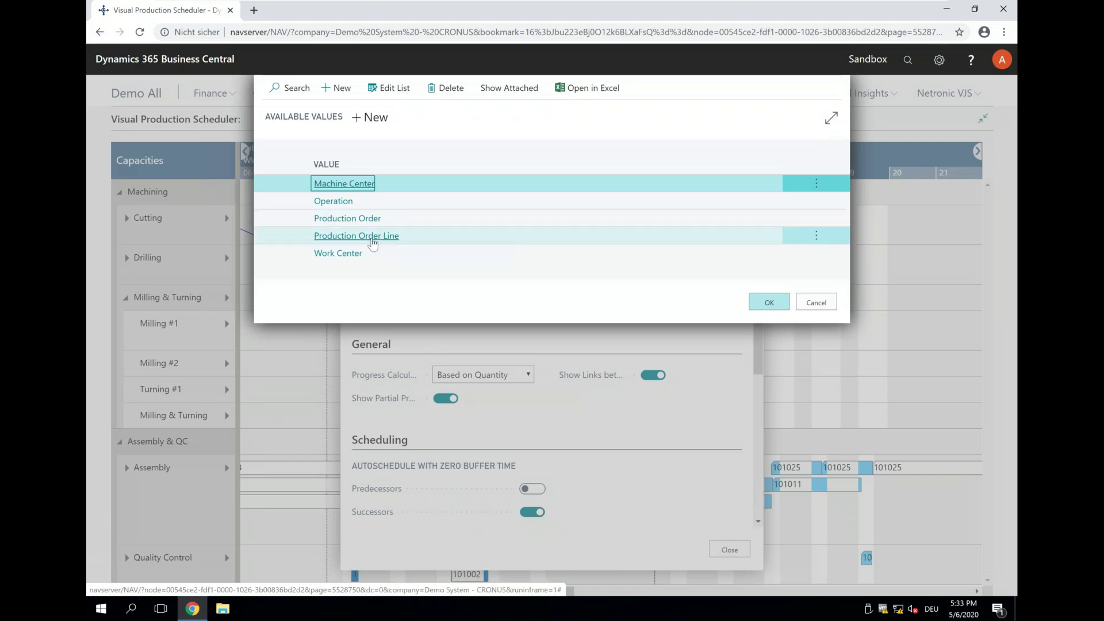
left_click(373, 237)
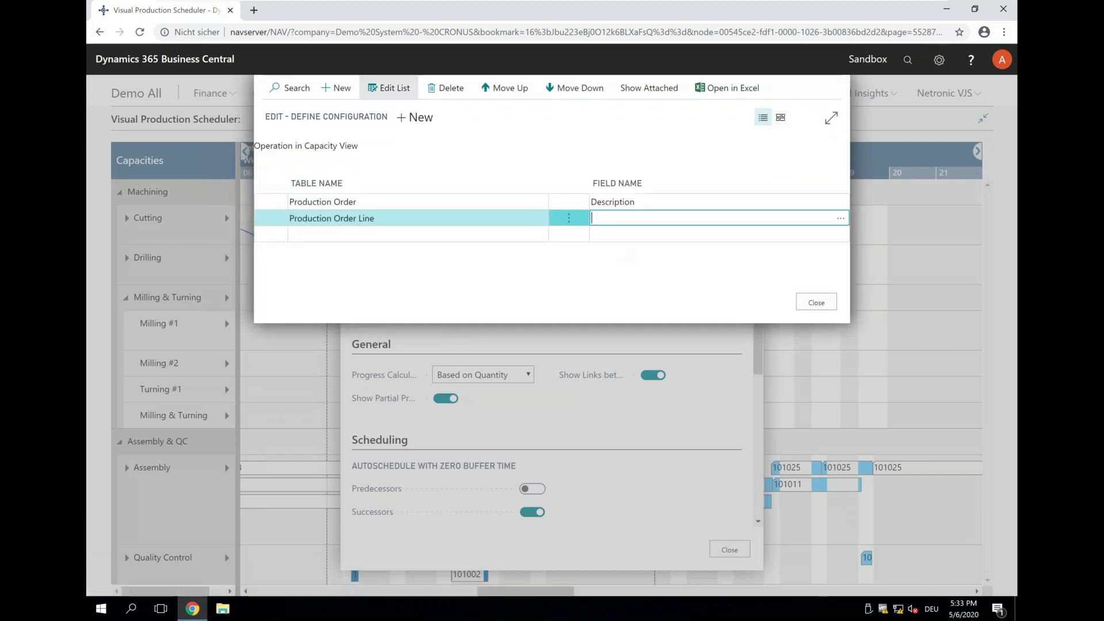
left_click(841, 219)
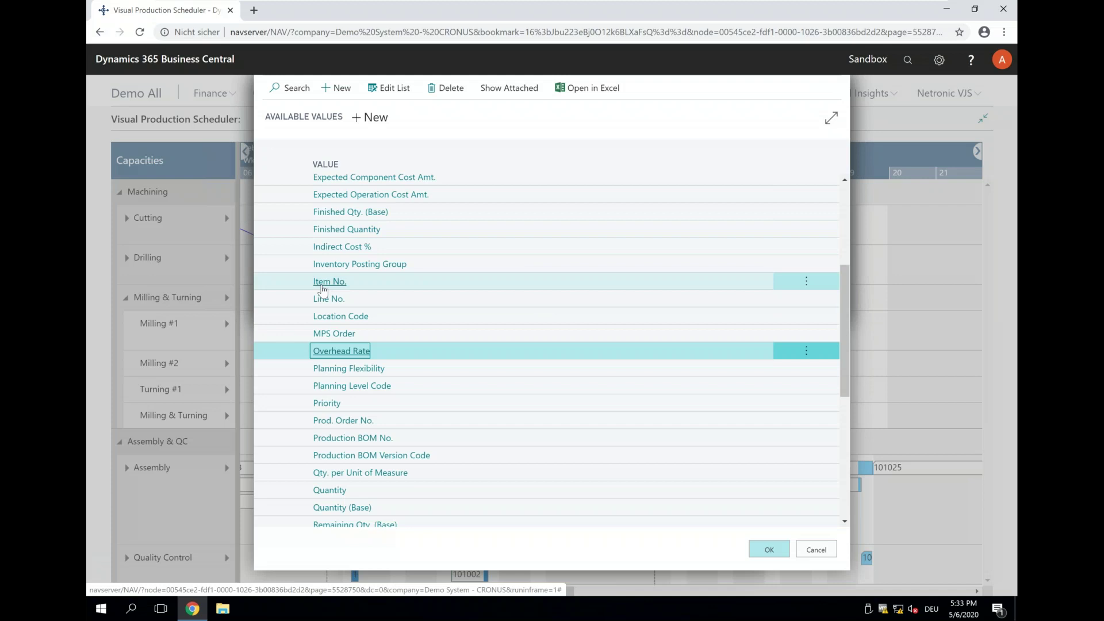
left_click(330, 281)
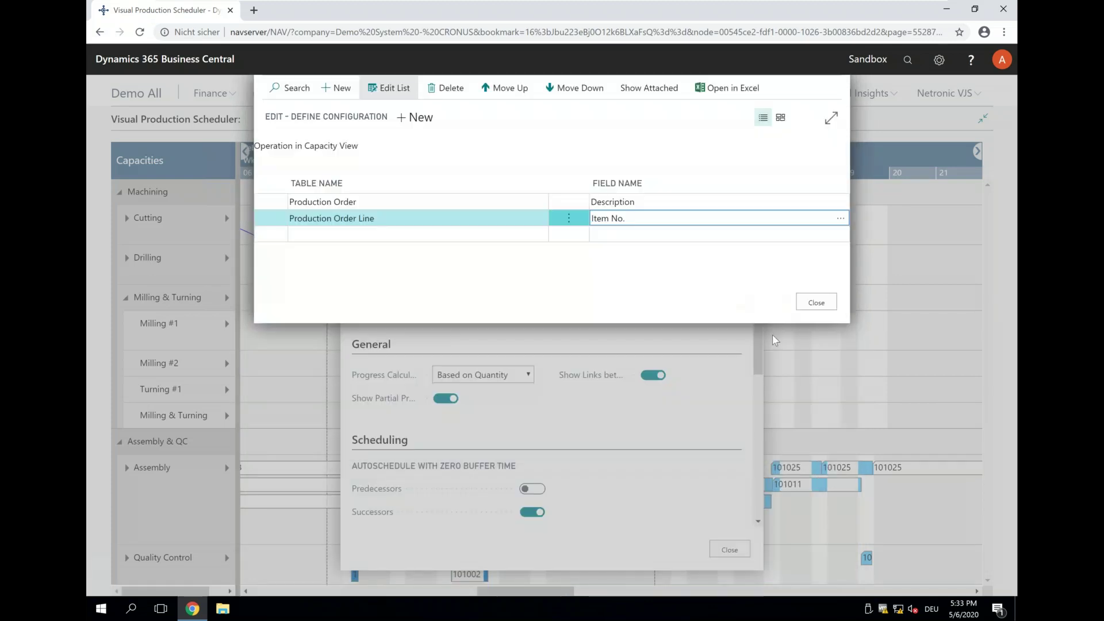
key("Escape")
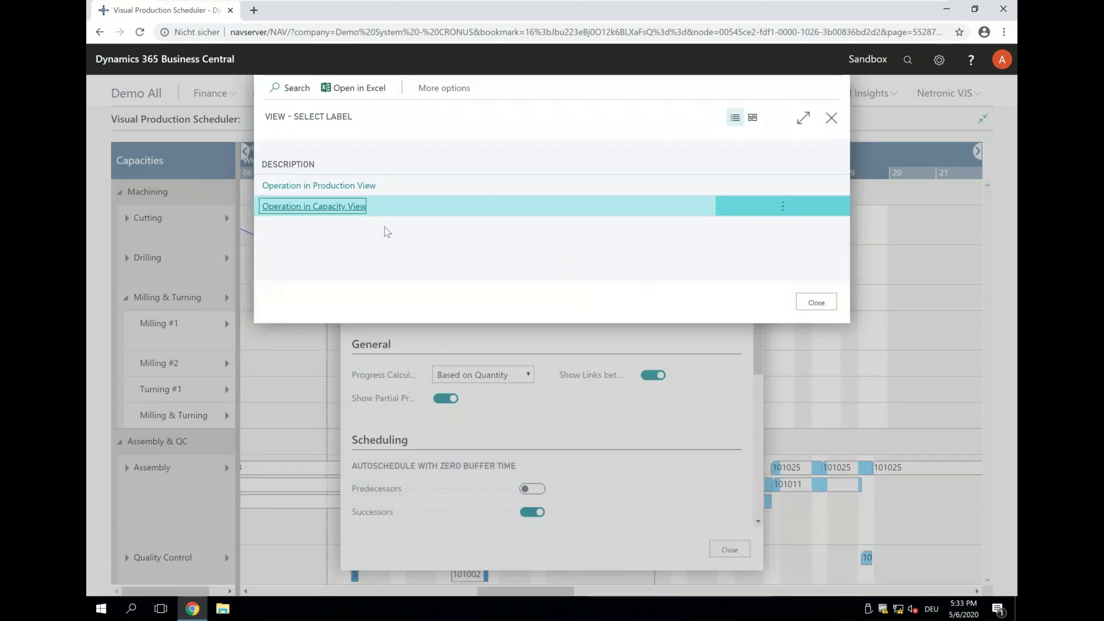
left_click(817, 302)
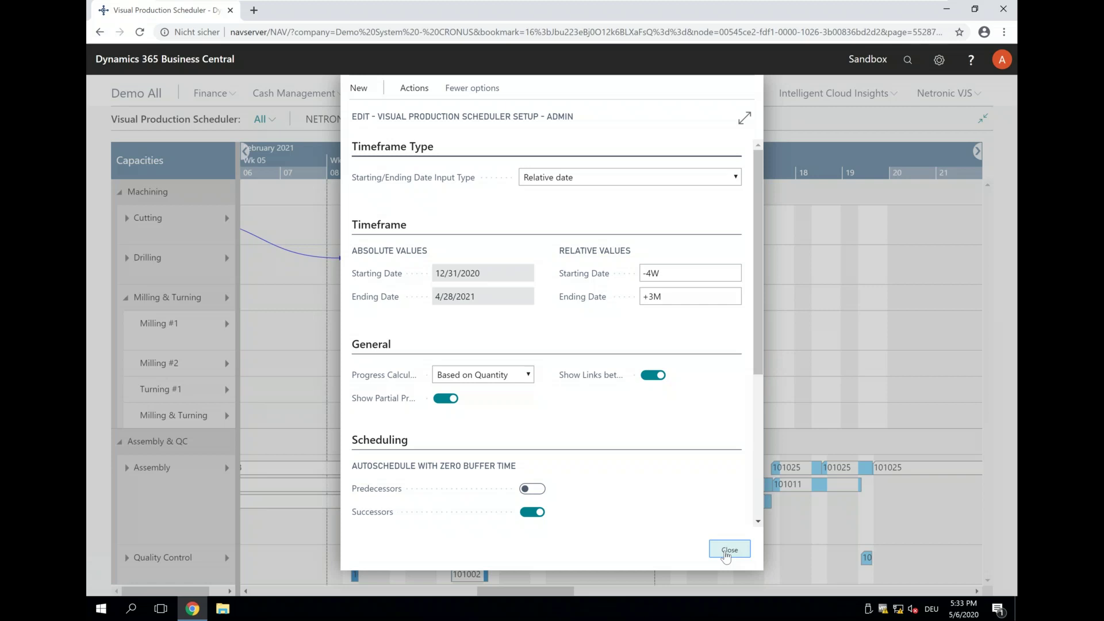
Close the scheduler setup and examine the new operation labels in the capacity view around February 12, 2021
left_click(728, 550)
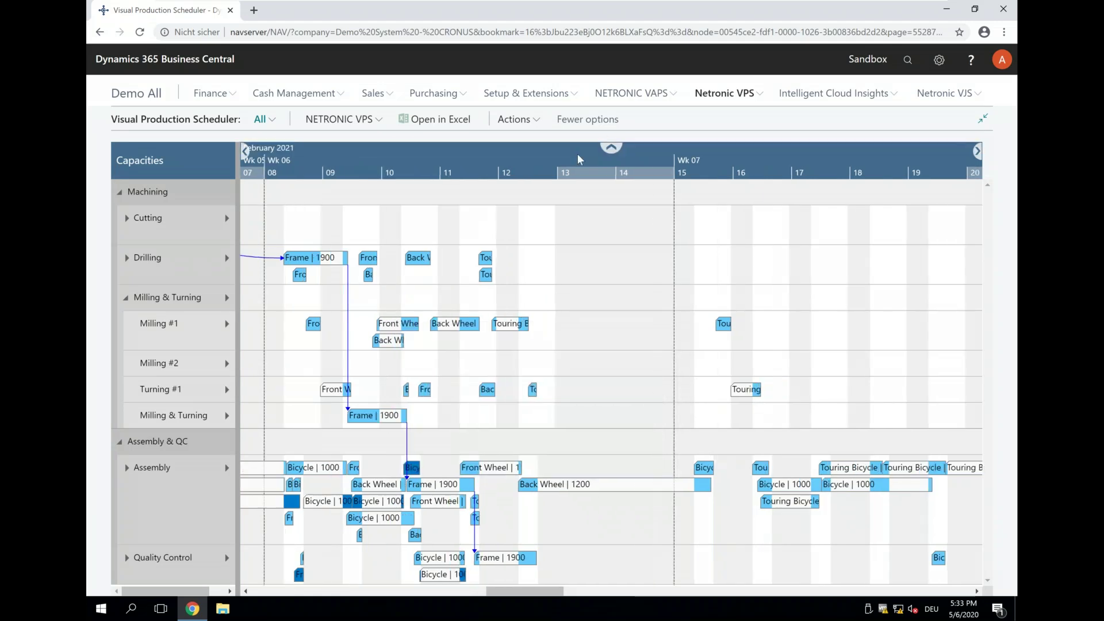
scroll(578, 159, "up", 2)
mouse_move(511, 490)
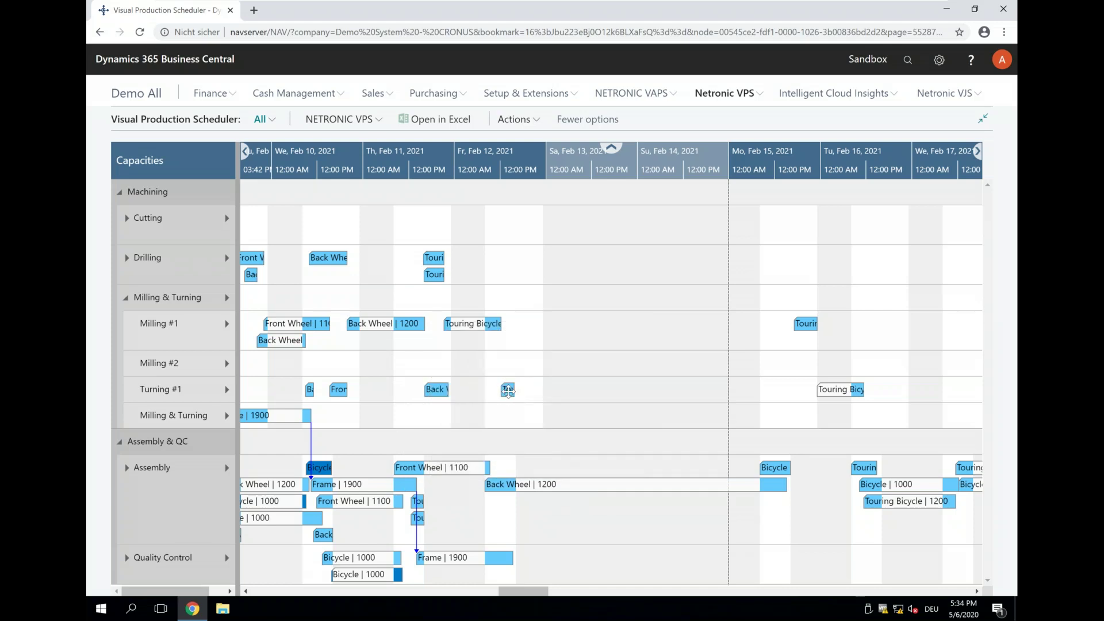
mouse_move(507, 391)
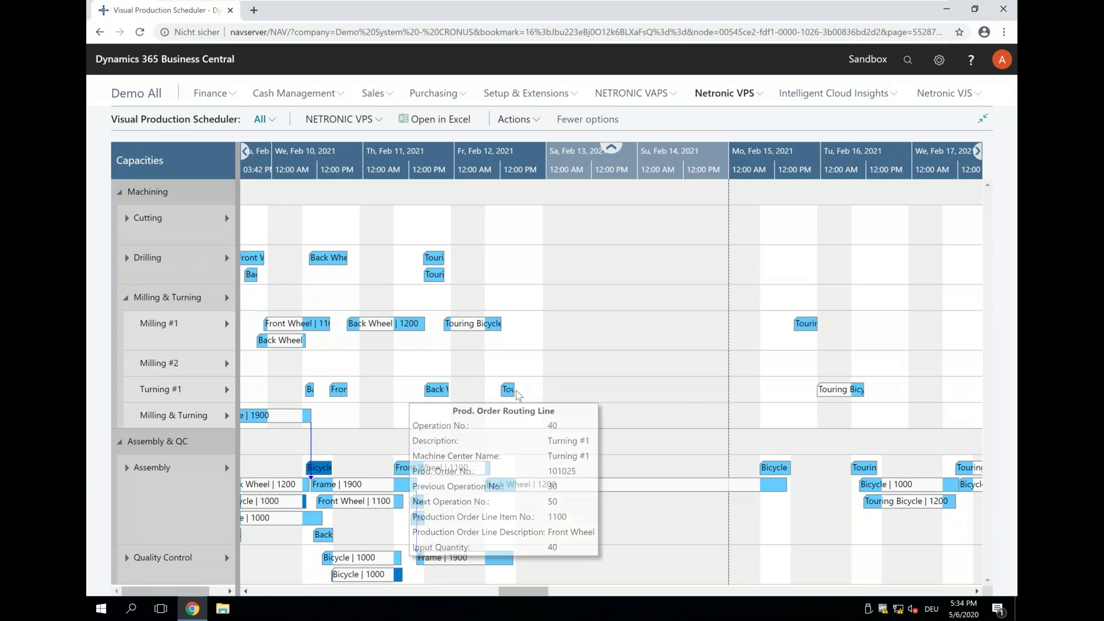
scroll(529, 173, "up", 3)
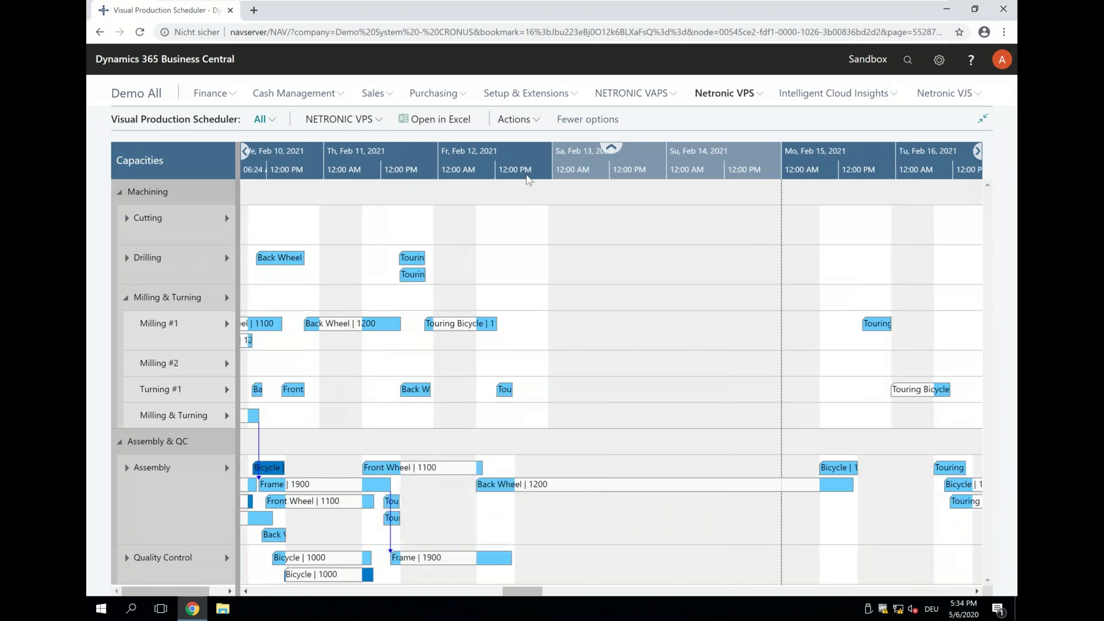
scroll(490, 153, "up", 2)
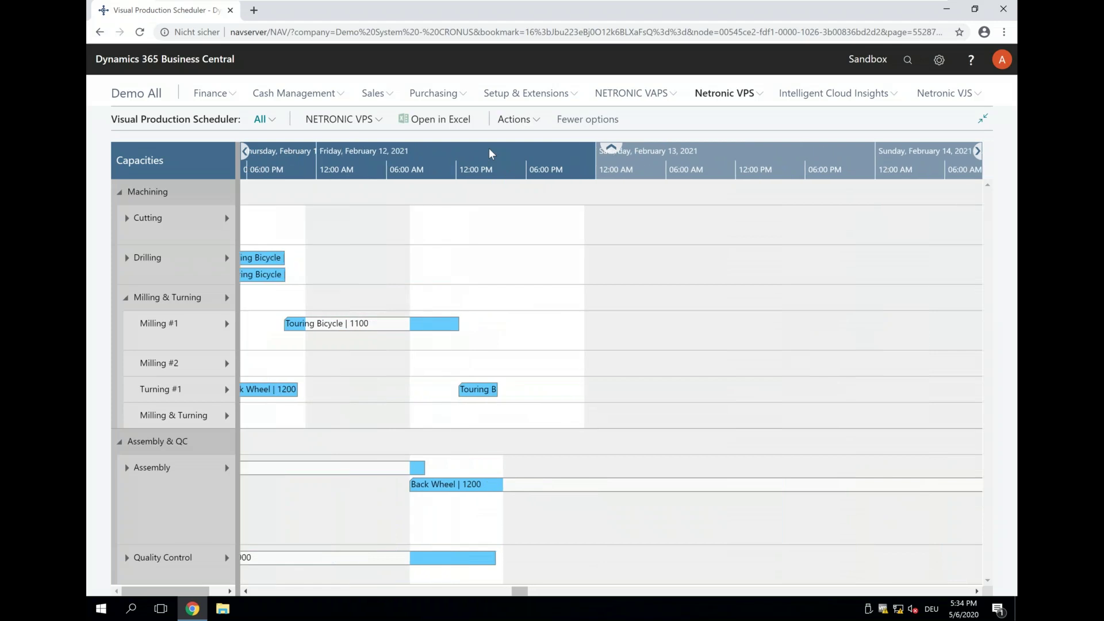
scroll(490, 153, "up", 5)
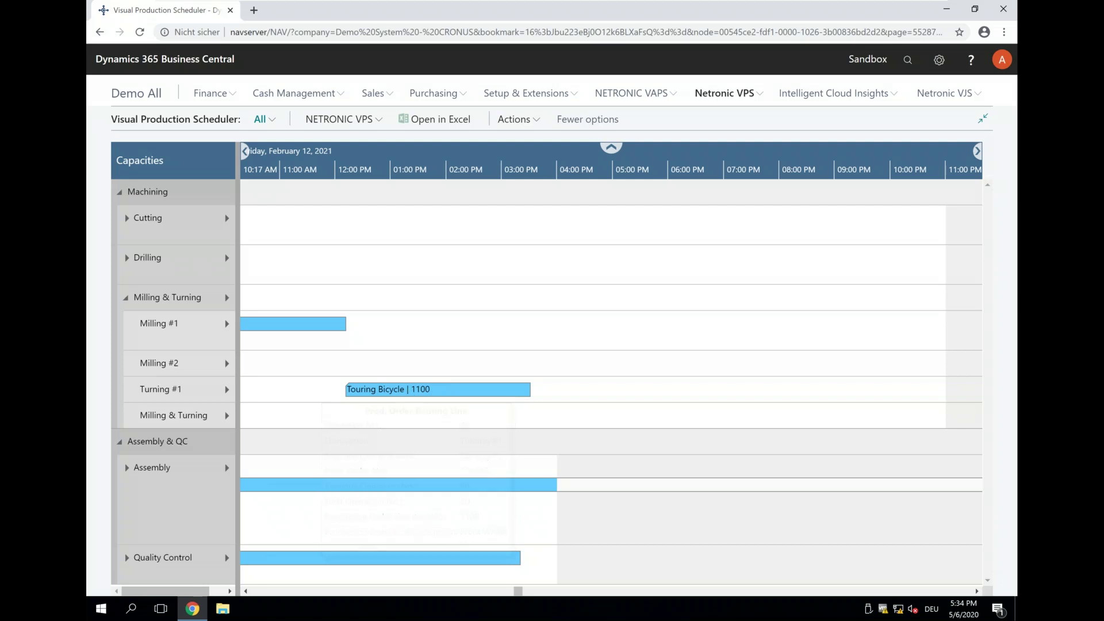
Compare the tooltips of the Cutting work center and the Touring Bicycle operation on Turning #1
mouse_move(402, 395)
mouse_move(156, 221)
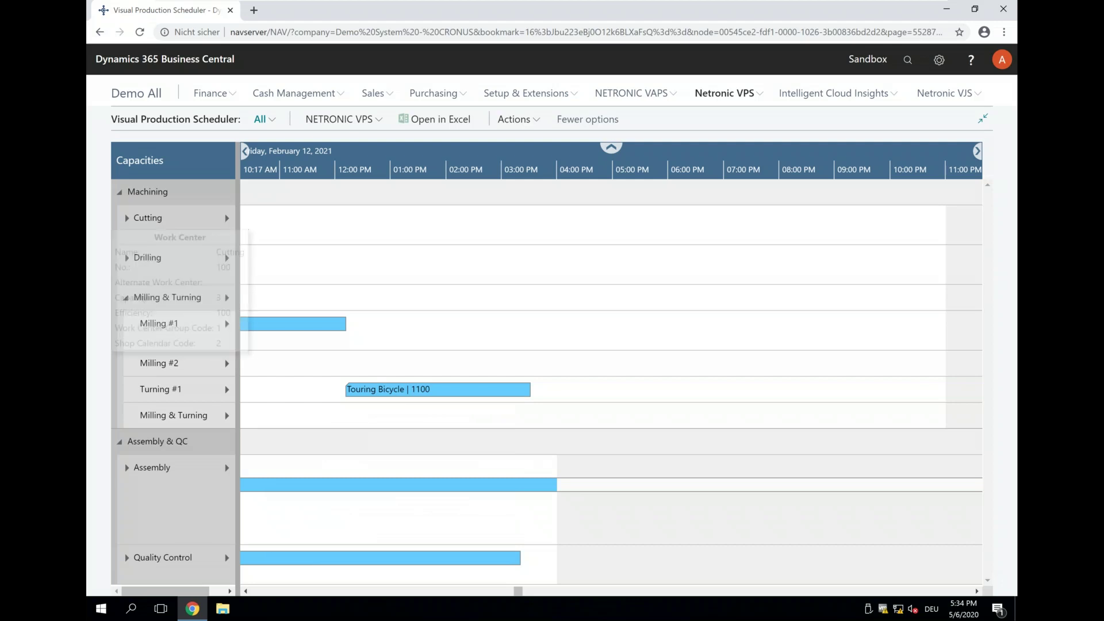
mouse_move(353, 394)
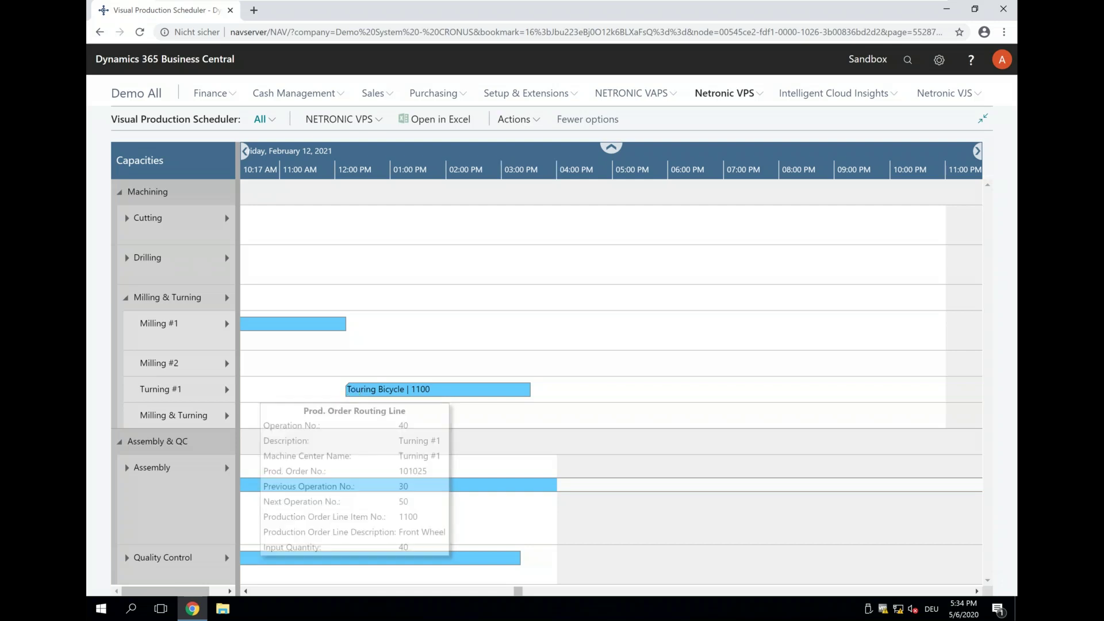
Review the Progress Calculation options in the Visual Production Scheduler setup, then close the setup
left_click(515, 119)
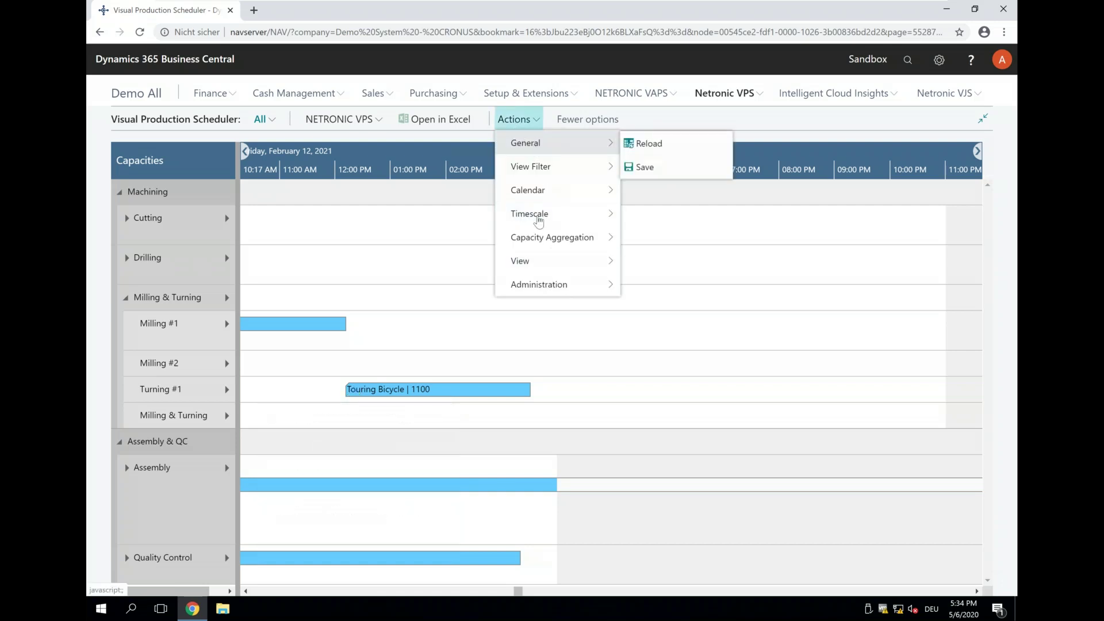
mouse_move(570, 285)
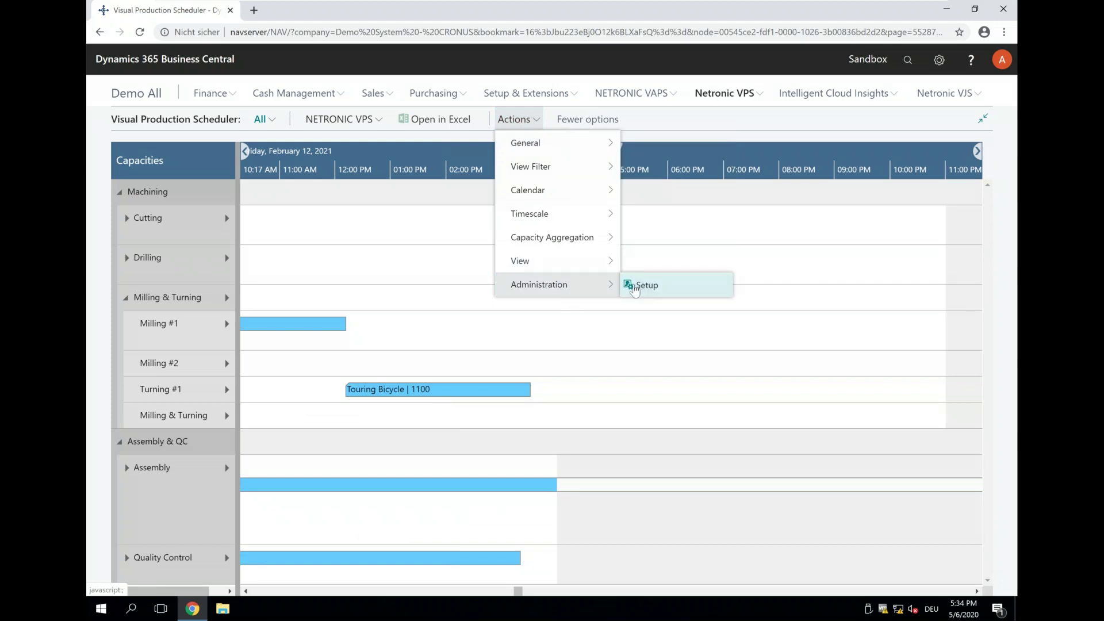
left_click(640, 285)
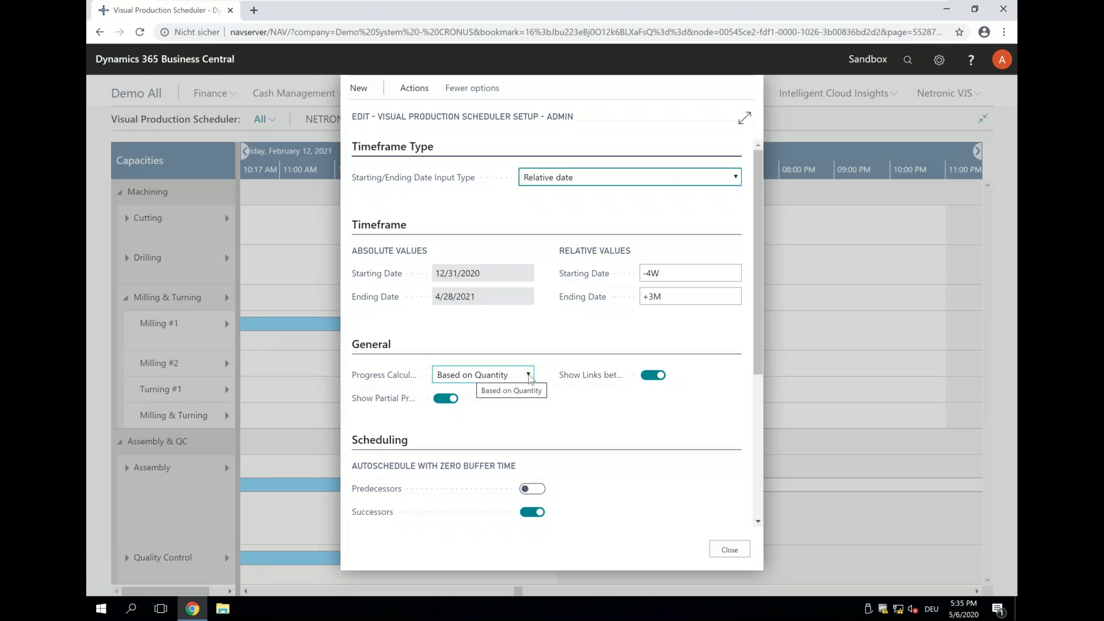
left_click(529, 376)
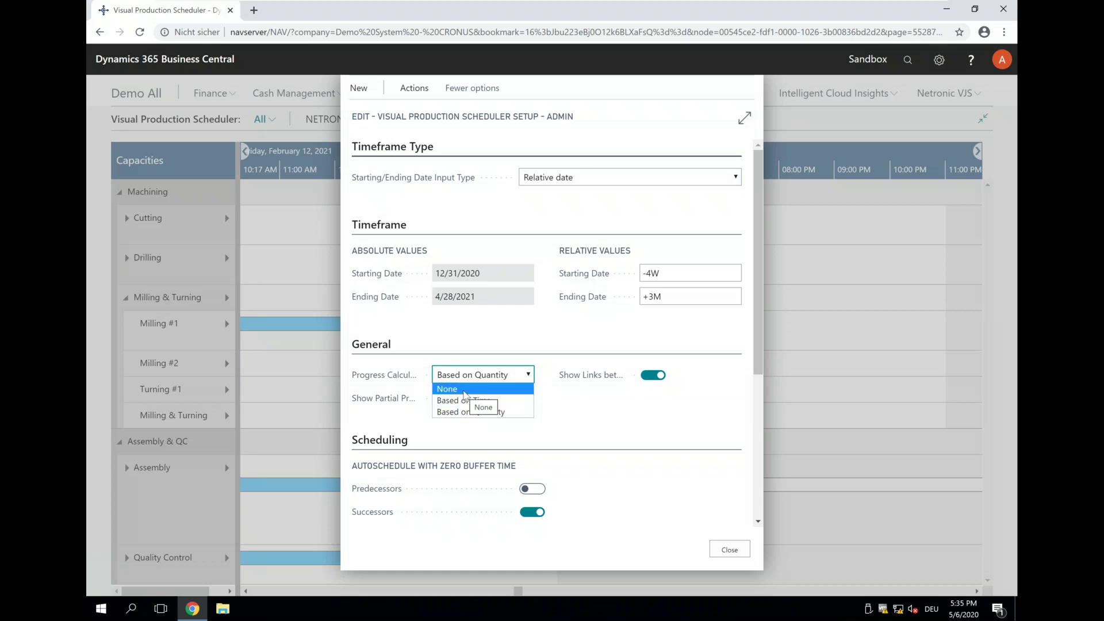
left_click(556, 398)
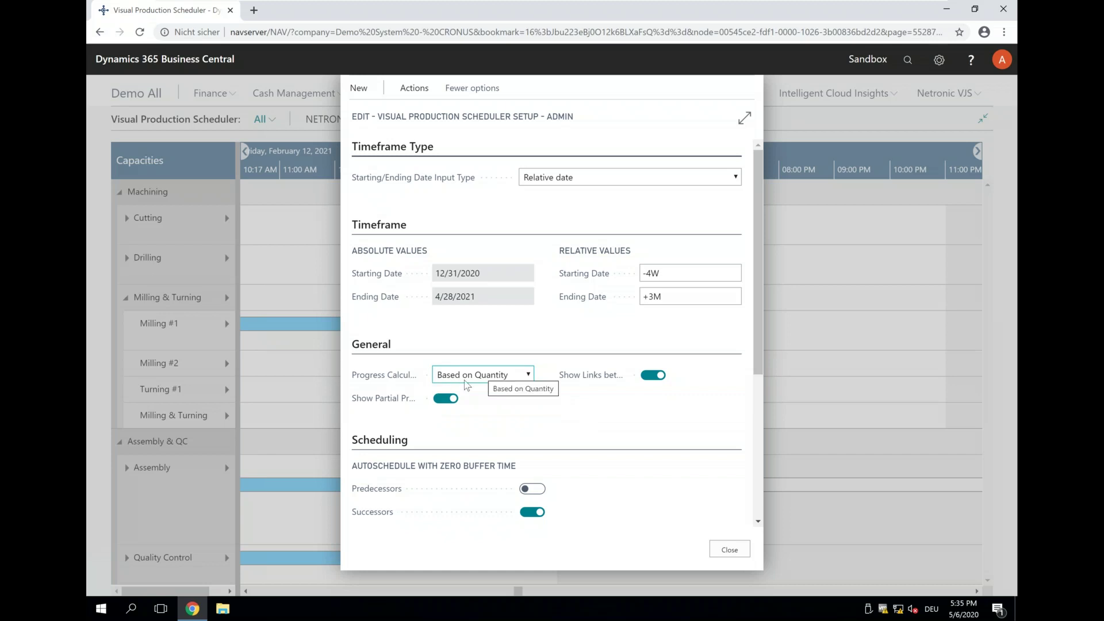
left_click(728, 550)
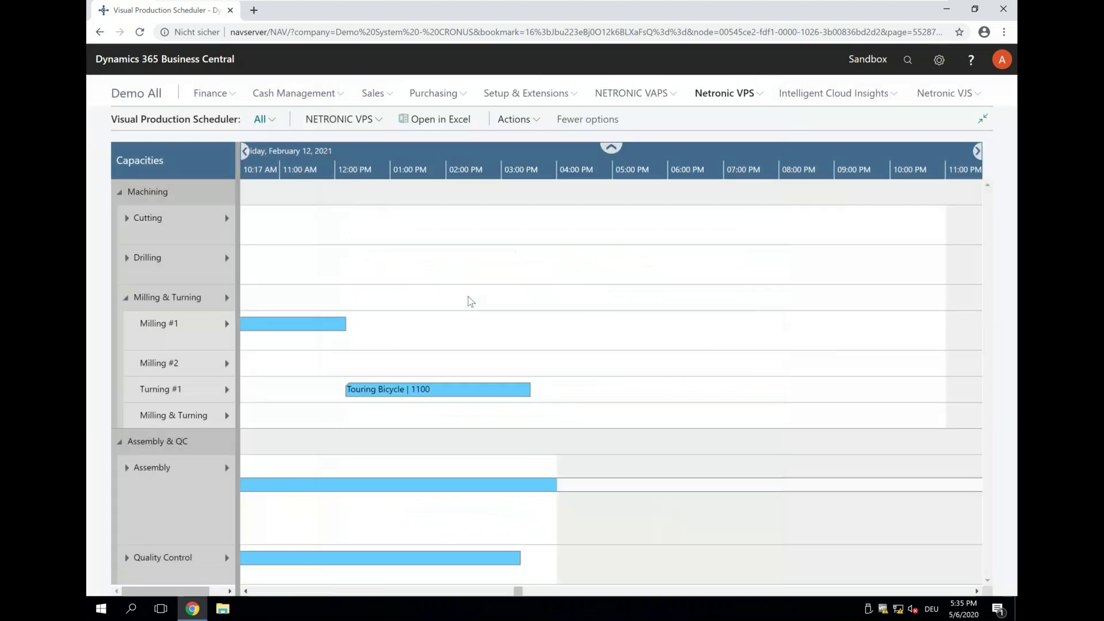
Examine the scheduled operations from February 12 back to late January, including the progress of the Milling #1 operations around January 27
scroll(423, 165, "down", 4)
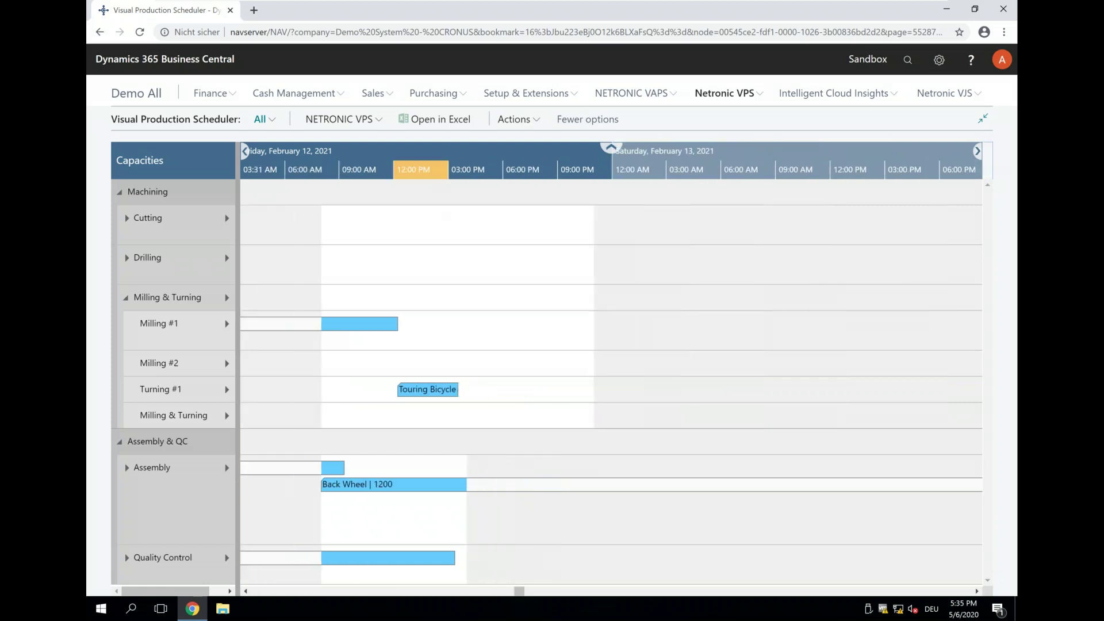
scroll(475, 172, "left", 5)
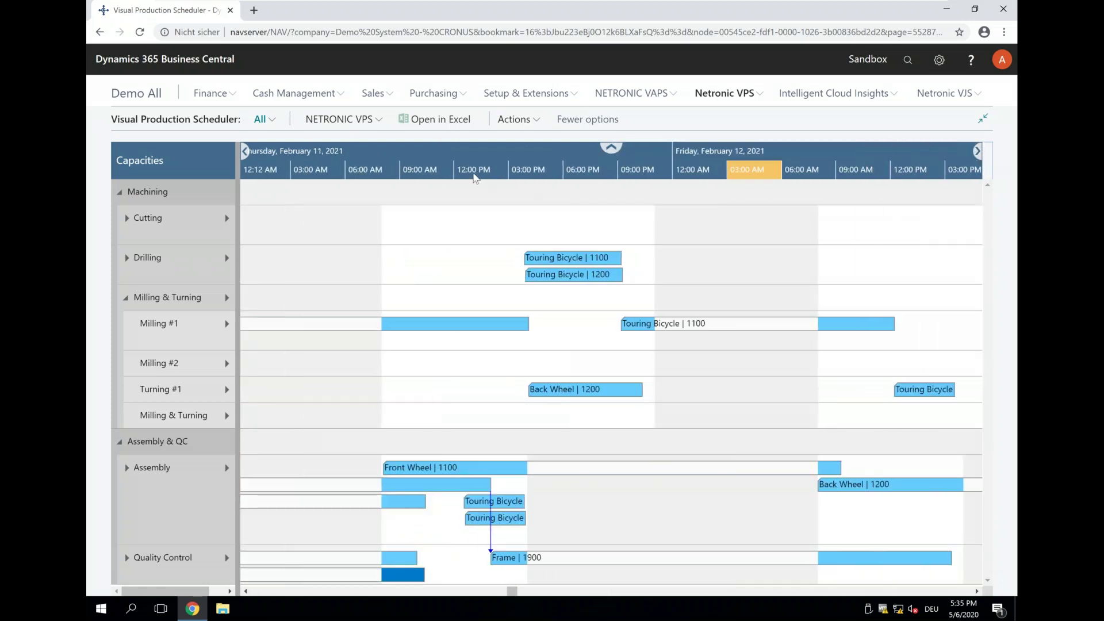
scroll(477, 169, "down", 2)
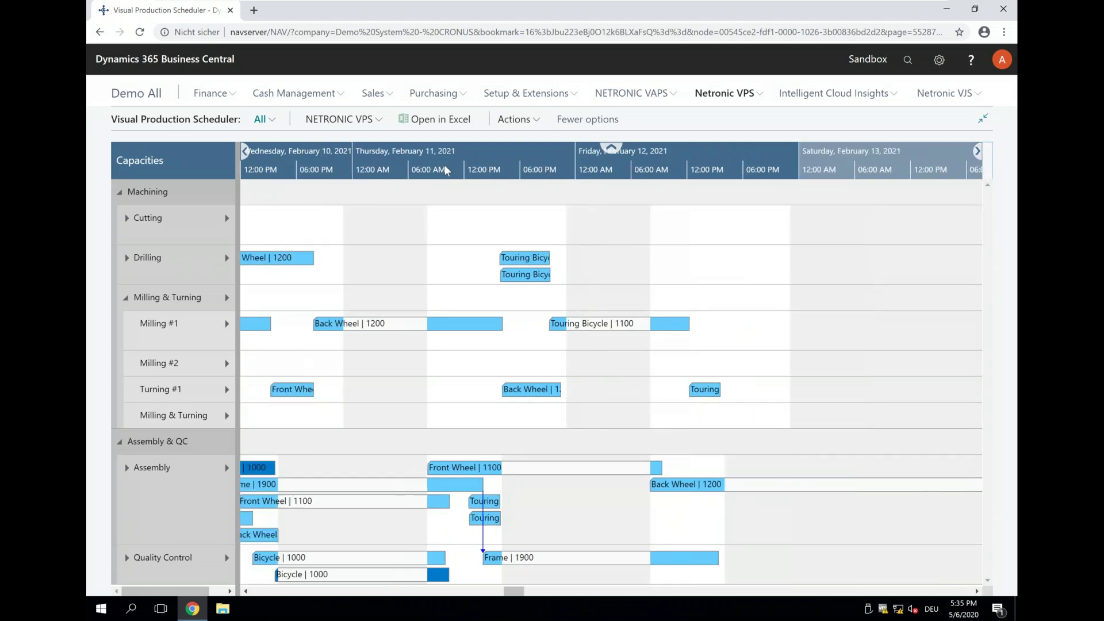
scroll(480, 167, "down", 2)
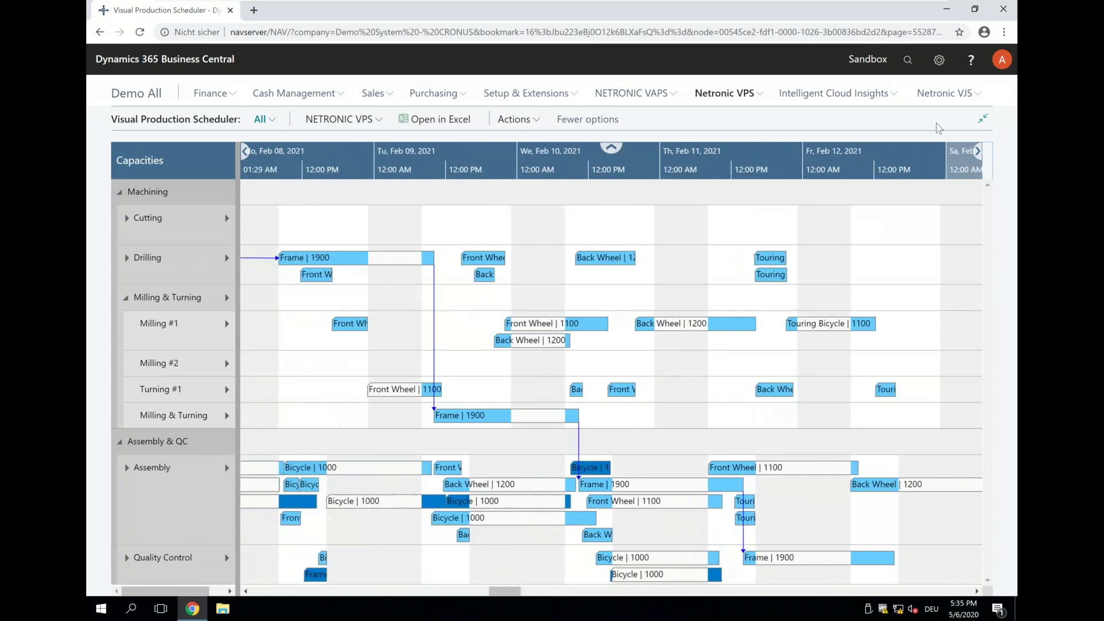
scroll(530, 170, "left", 5)
scroll(530, 170, "down", 1)
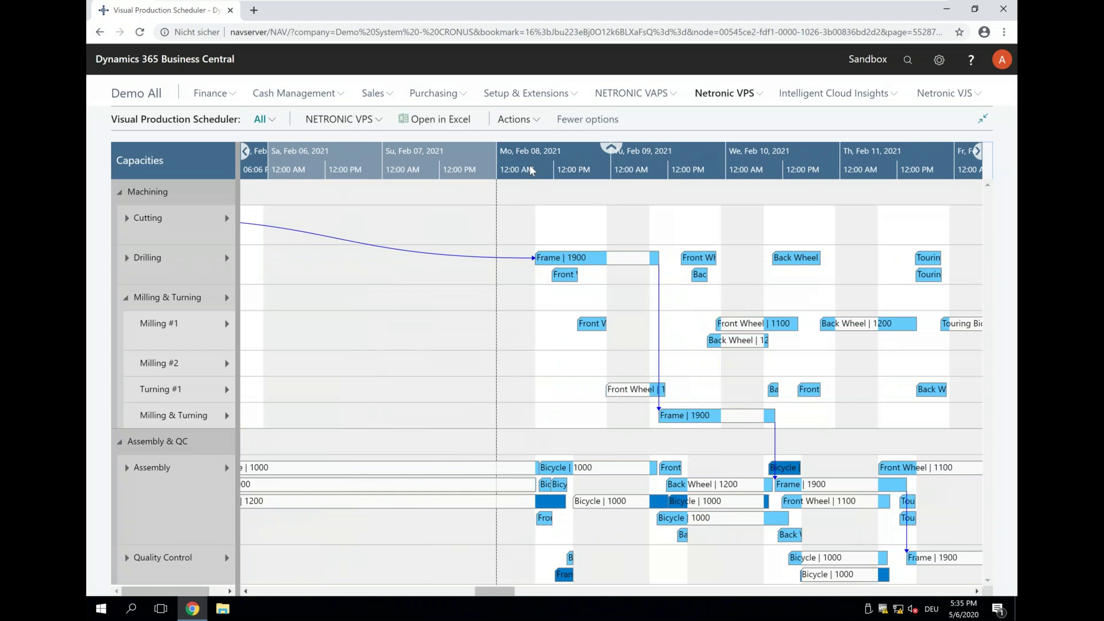
scroll(530, 170, "down", 3)
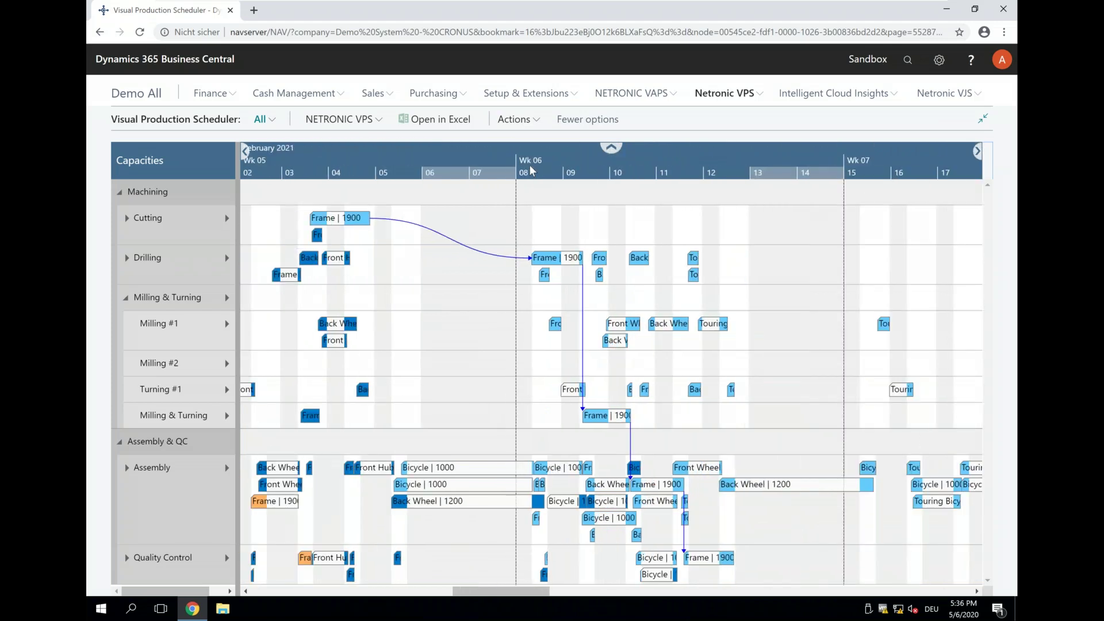
scroll(632, 172, "down", 1)
scroll(633, 171, "left", 5)
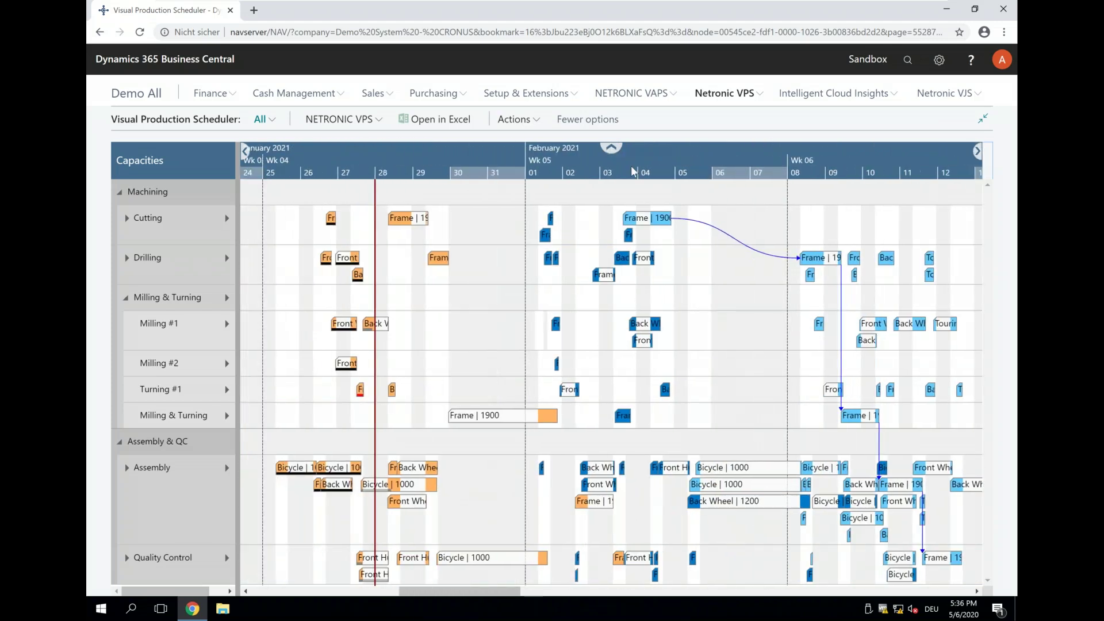
scroll(329, 337, "up", 2)
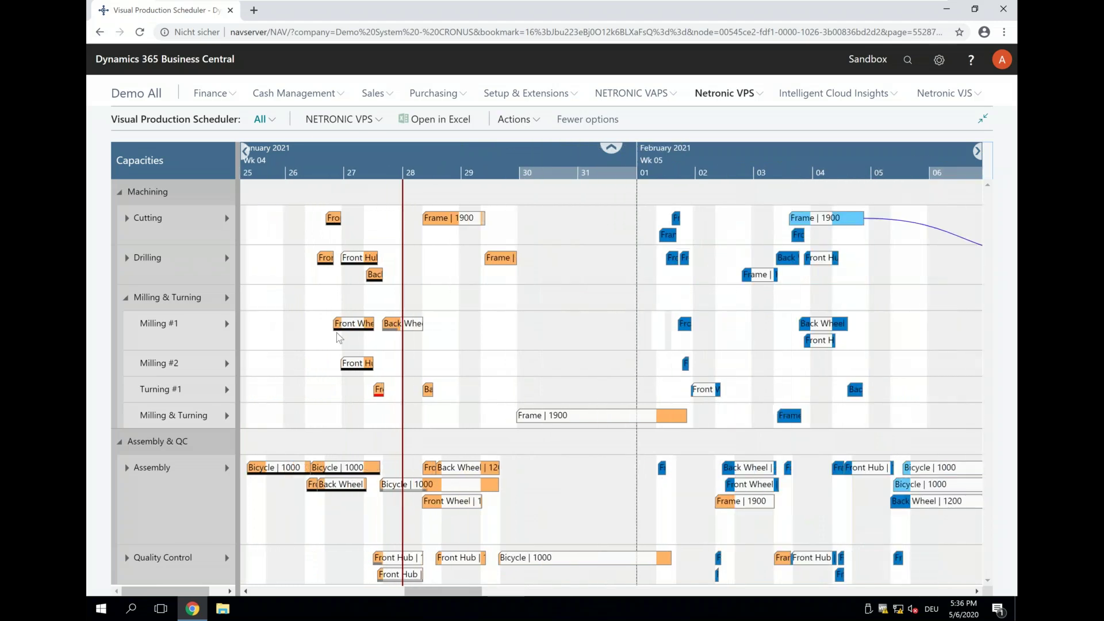
mouse_move(345, 333)
mouse_move(392, 330)
Switch to the Visual Jobs Scheduler using the Show Projects filter
left_click(946, 95)
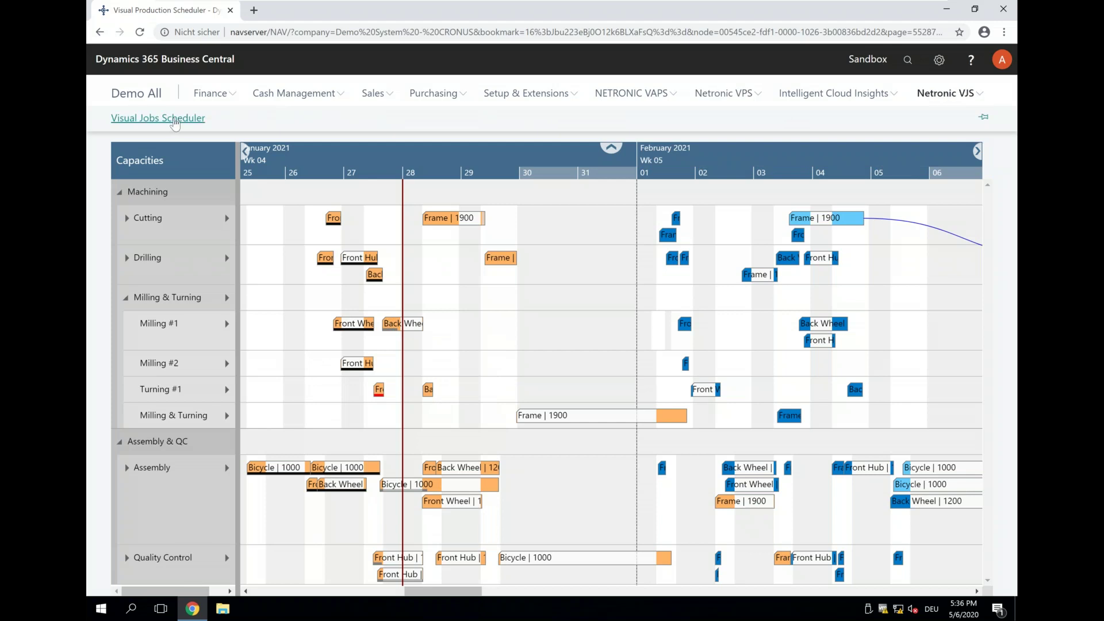
left_click(174, 119)
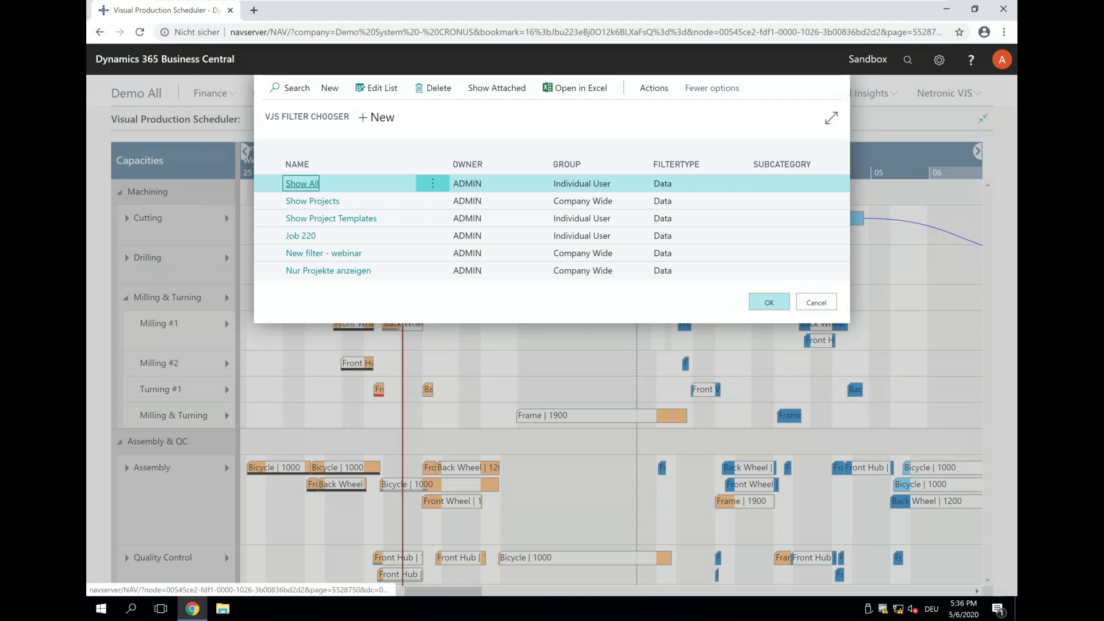
left_click(322, 201)
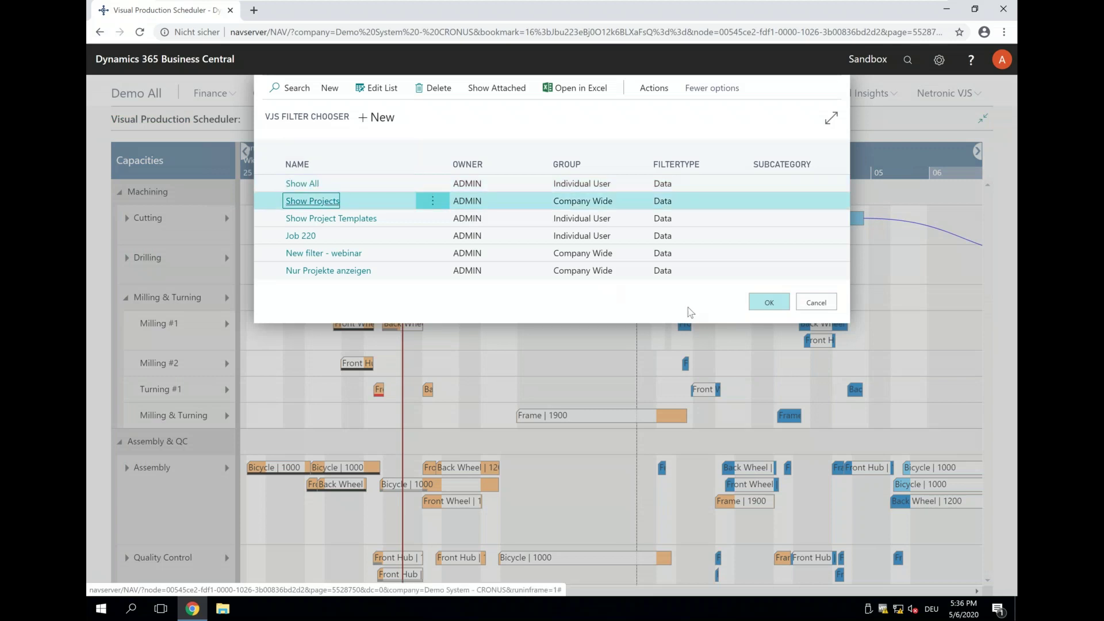
key("Return")
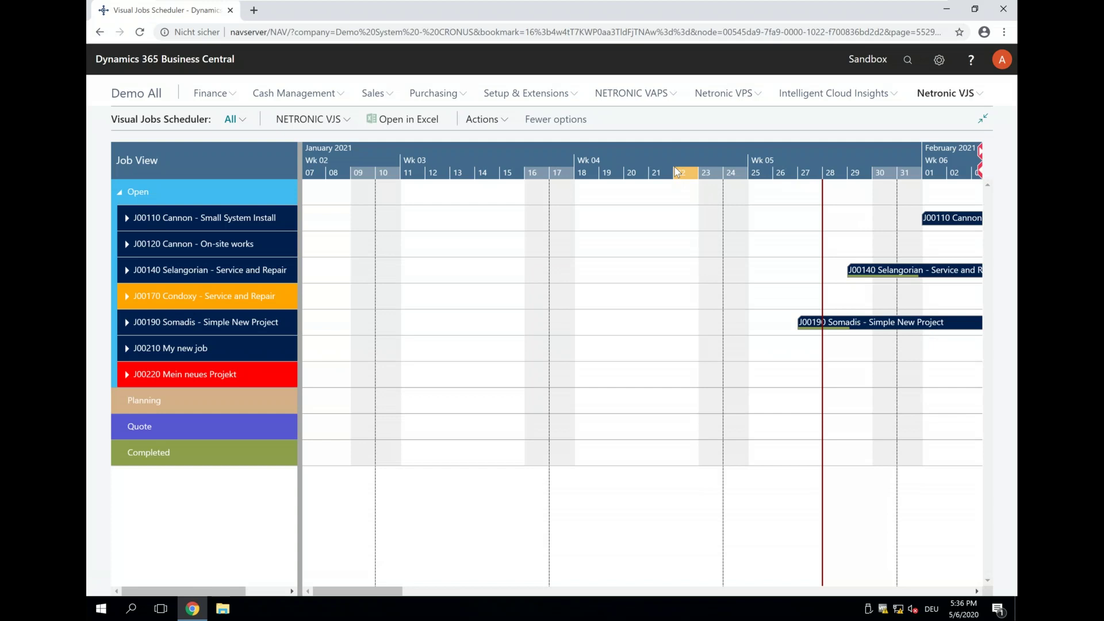
Examine the open jobs from January to March 2021 and the tooltips of Mein neues Projekt in its table row and on its bar
scroll(676, 171, "down", 3)
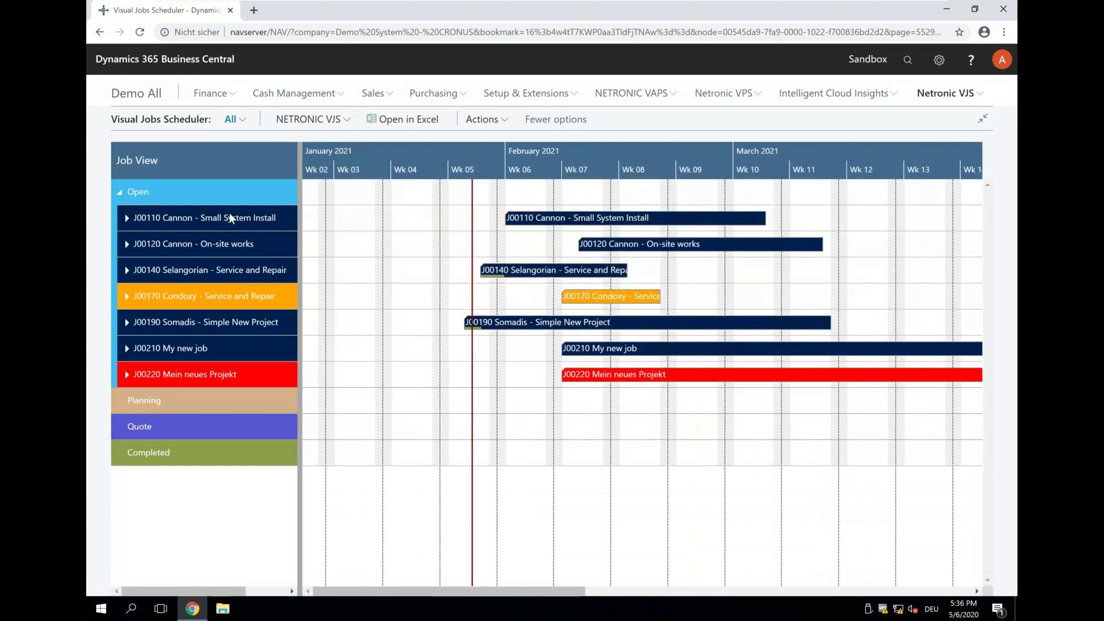
mouse_move(176, 219)
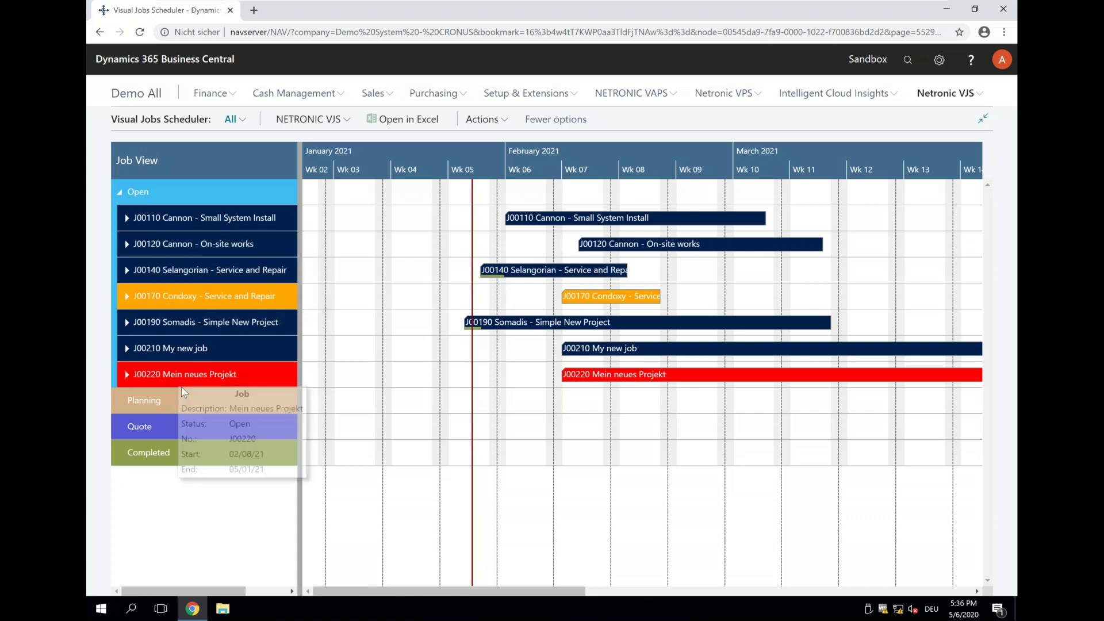
mouse_move(186, 377)
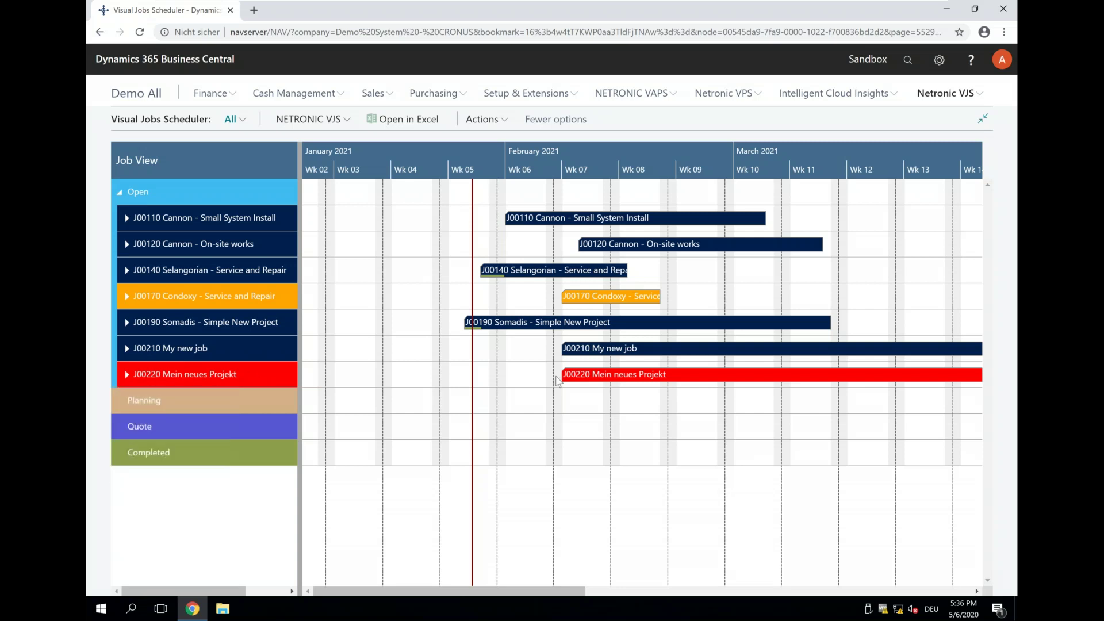
left_click(624, 376)
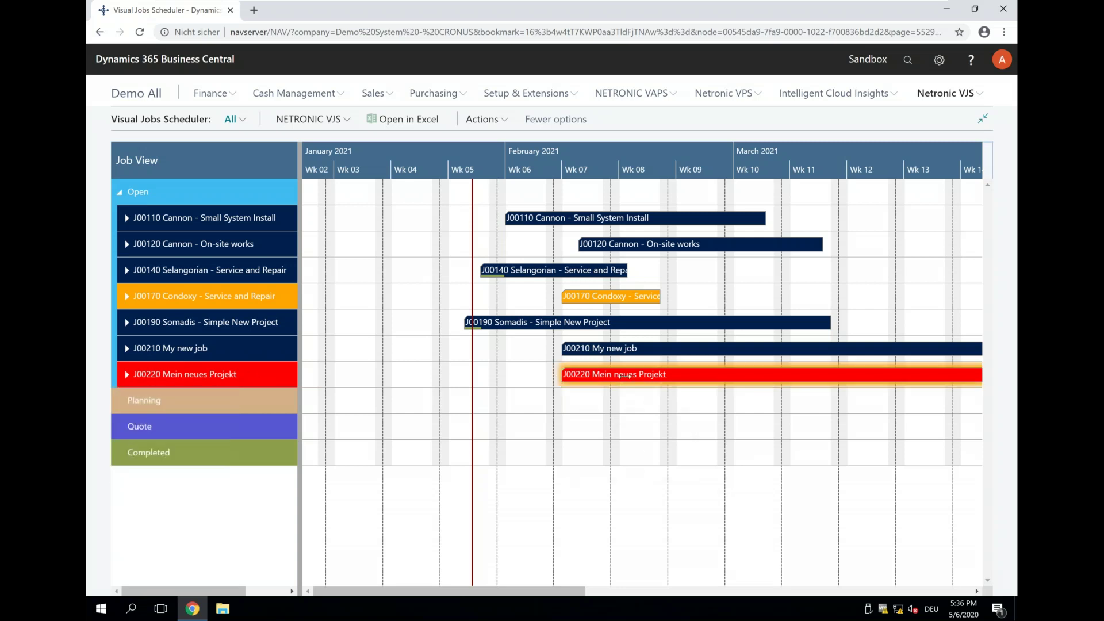
mouse_move(627, 377)
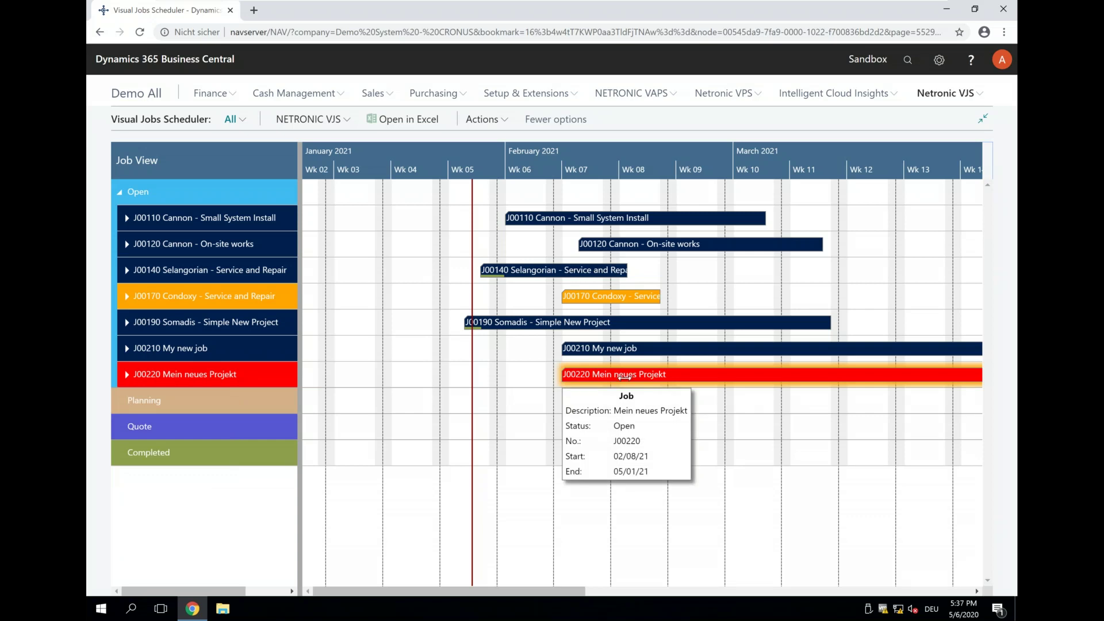
mouse_move(170, 378)
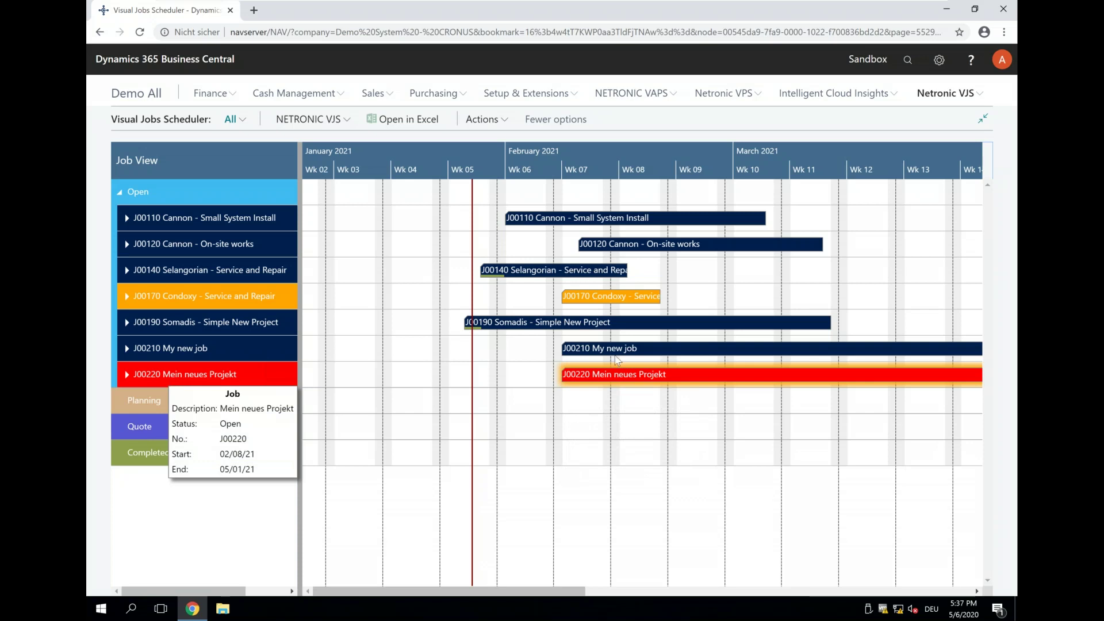
Open the job card of Mein neues Projekt, view the color picker of its Color (VJS) field and cancel the picker
double_click(618, 372)
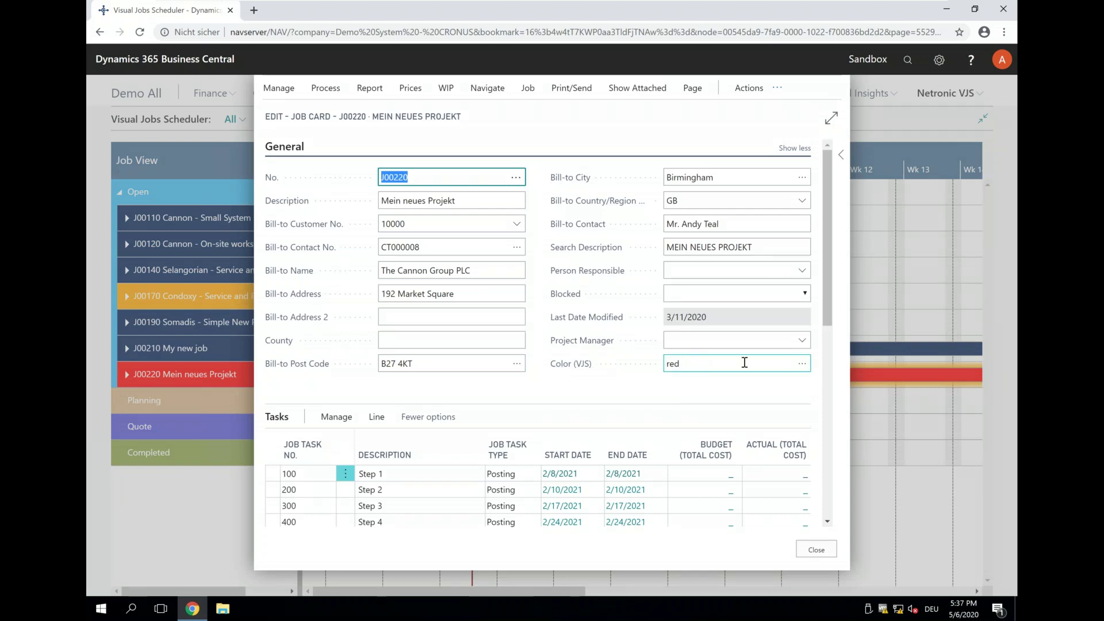
left_click(804, 366)
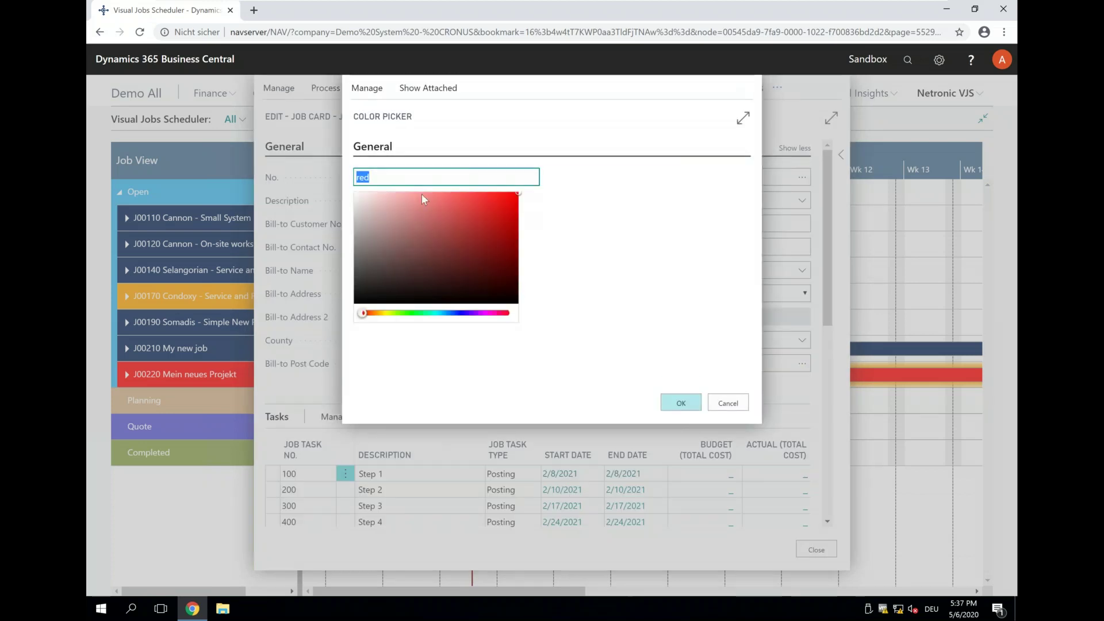
left_click(742, 406)
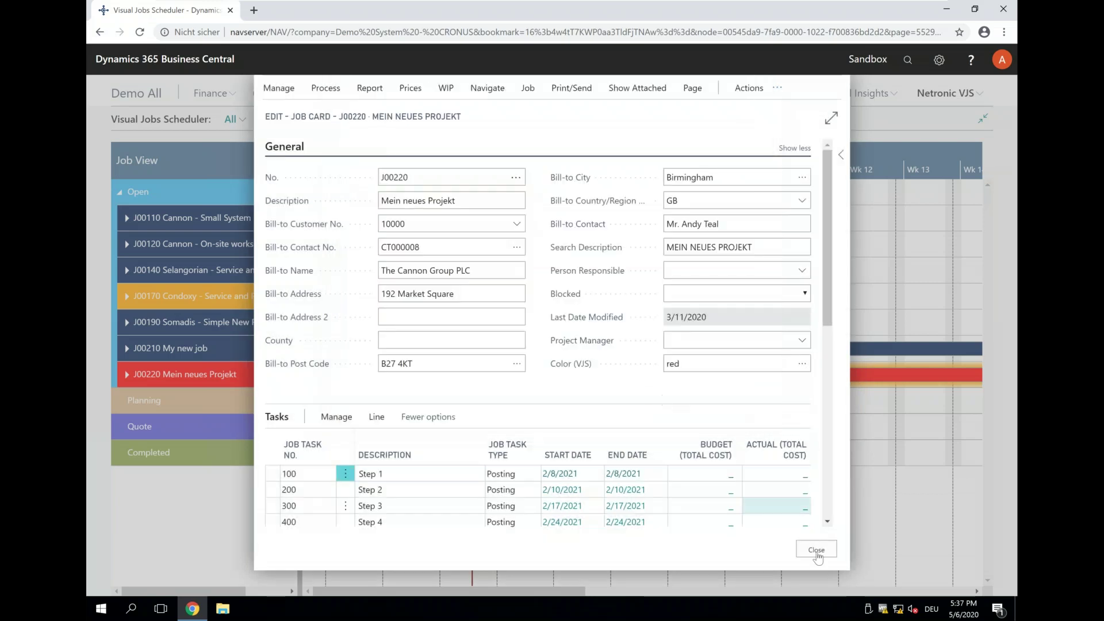
Close the job card and expand all tasks of Mein neues Projekt in the Job View
left_click(816, 551)
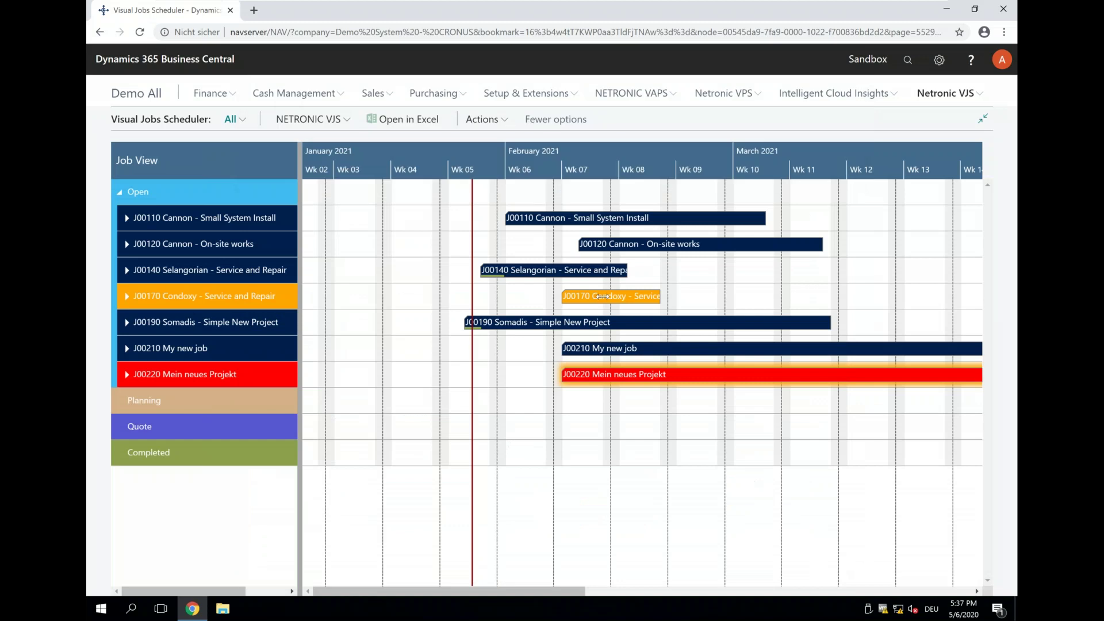
mouse_move(595, 294)
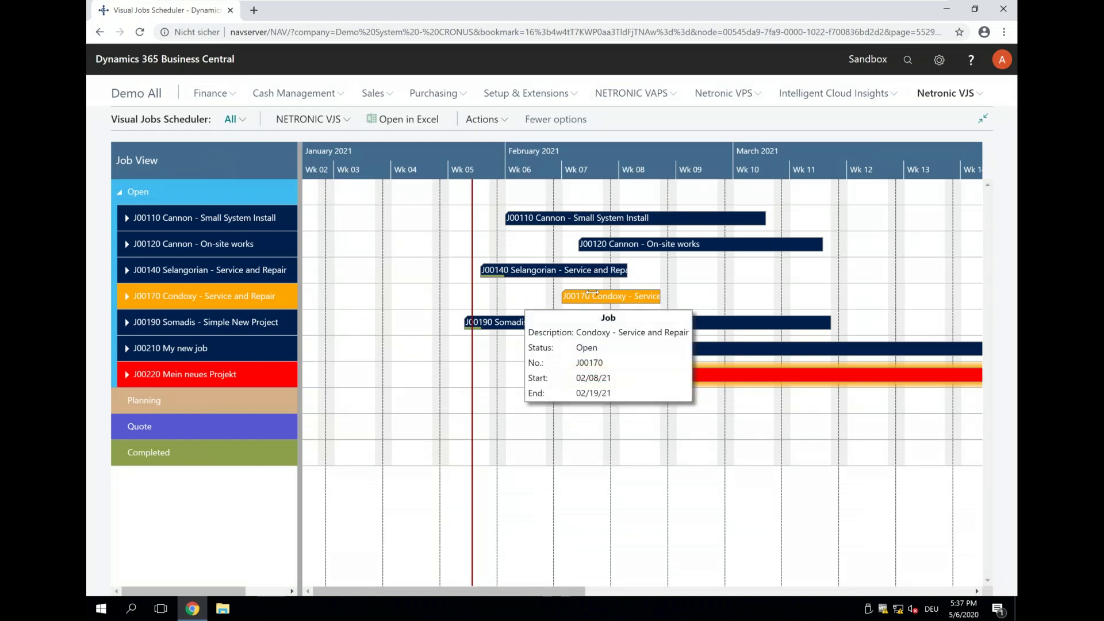
right_click(180, 379)
right_click(197, 374)
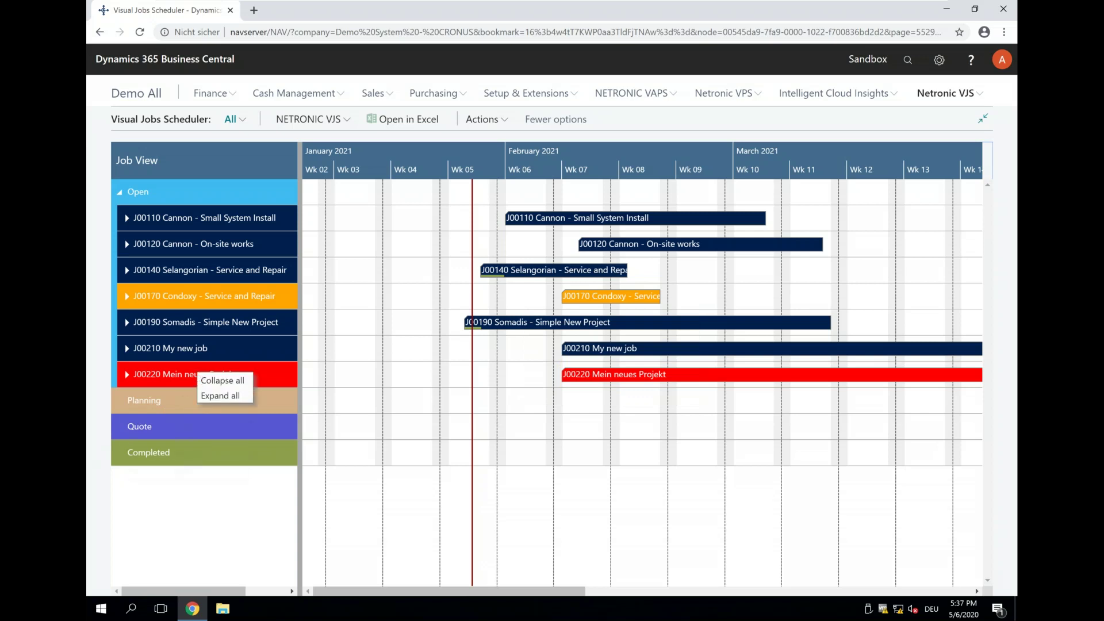
left_click(216, 400)
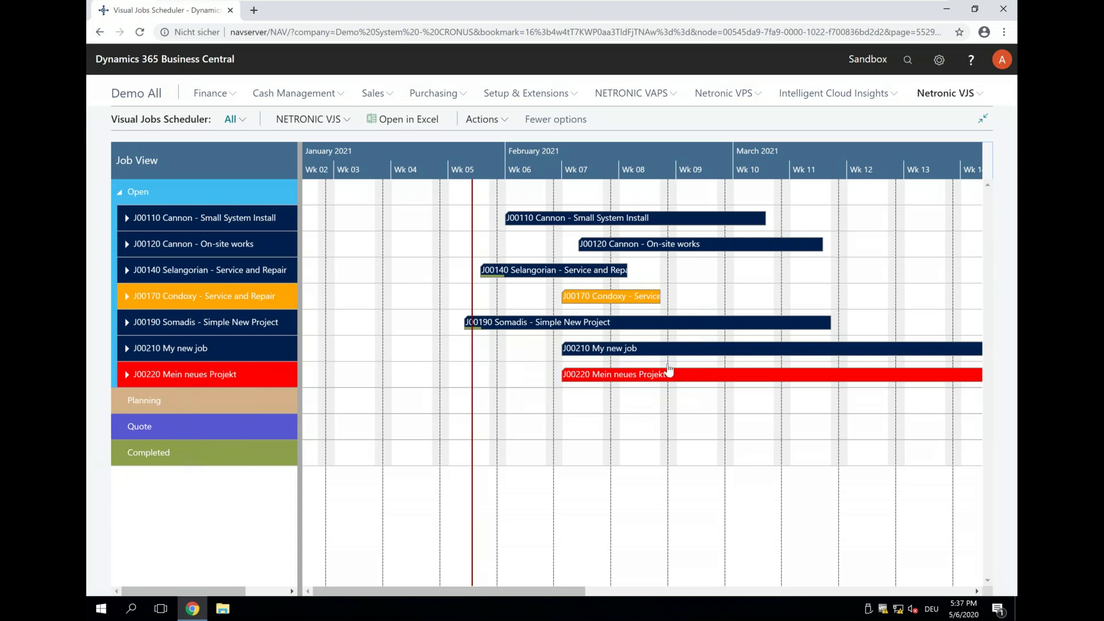
scroll(667, 382, "down", 2)
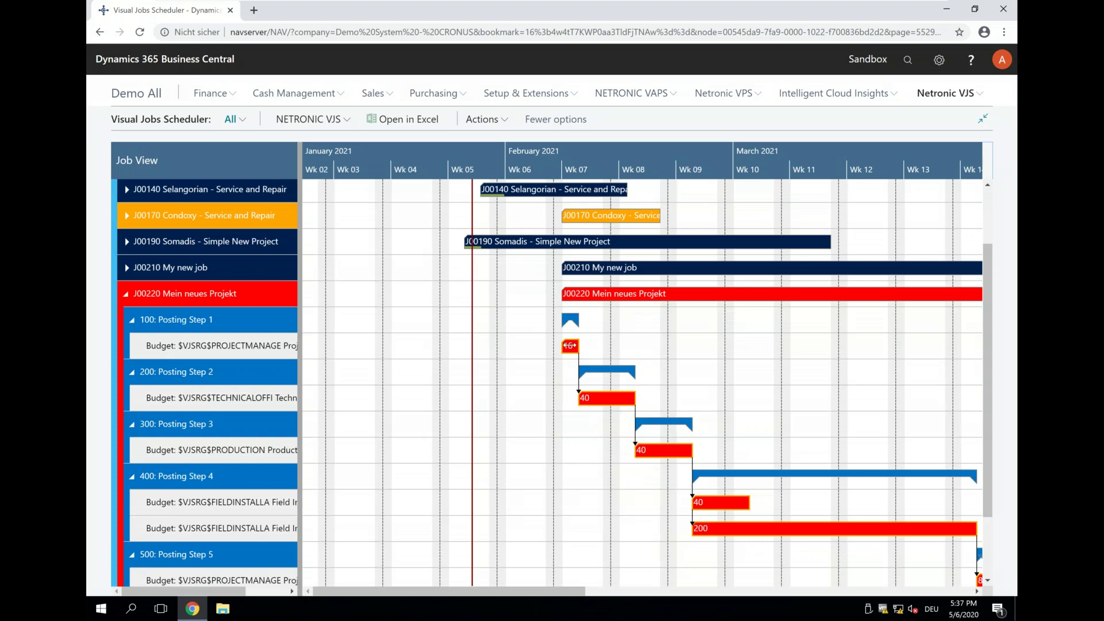
Show the Posting Step 1 planning line of Mein neues Projekt in the Resource View and examine the job's red bars across the resource groups
right_click(570, 345)
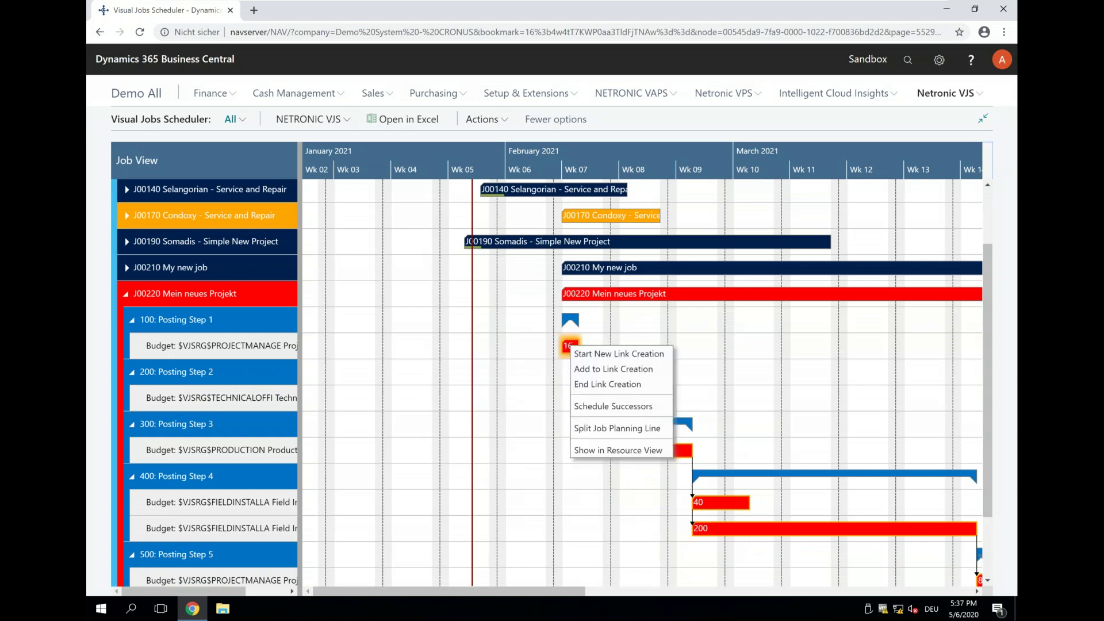
left_click(613, 406)
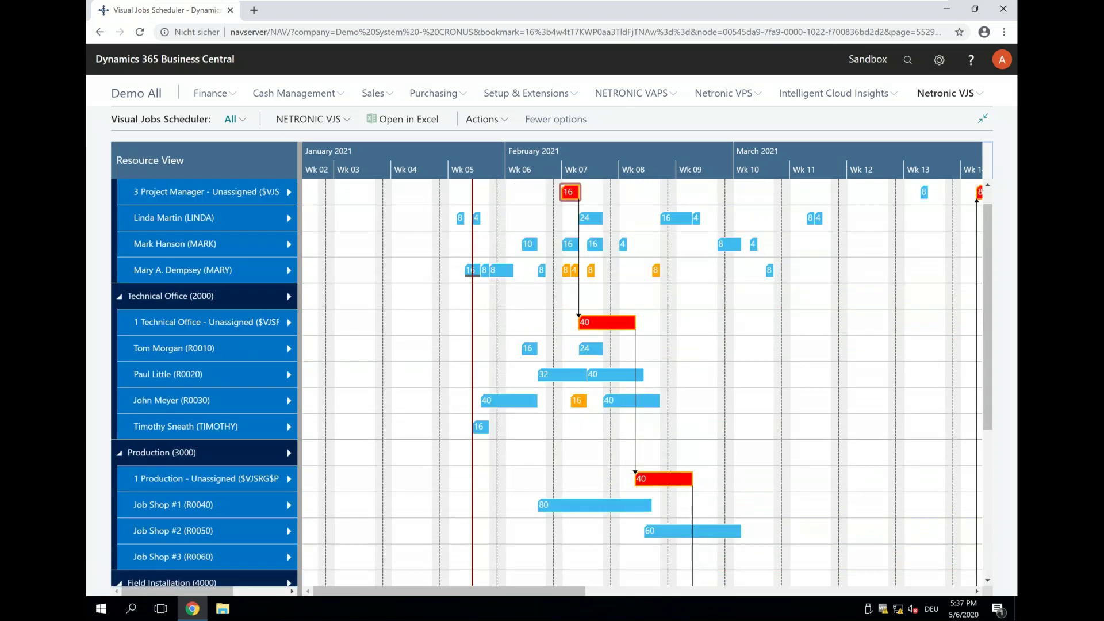
scroll(629, 170, "down", 2)
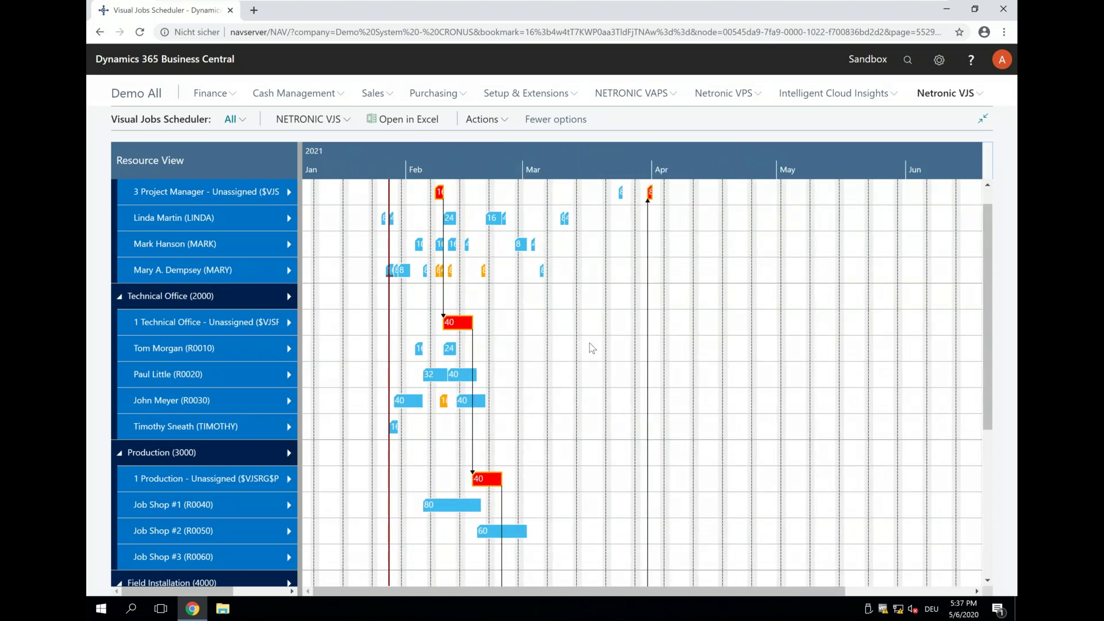
scroll(635, 403, "down", 4)
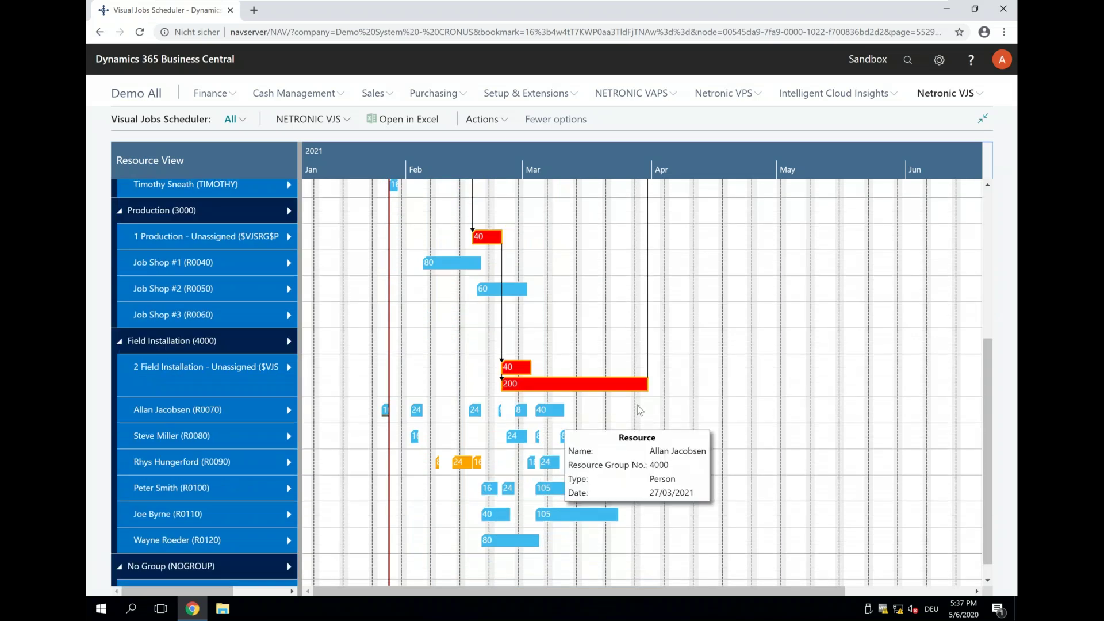
scroll(758, 416, "up", 5)
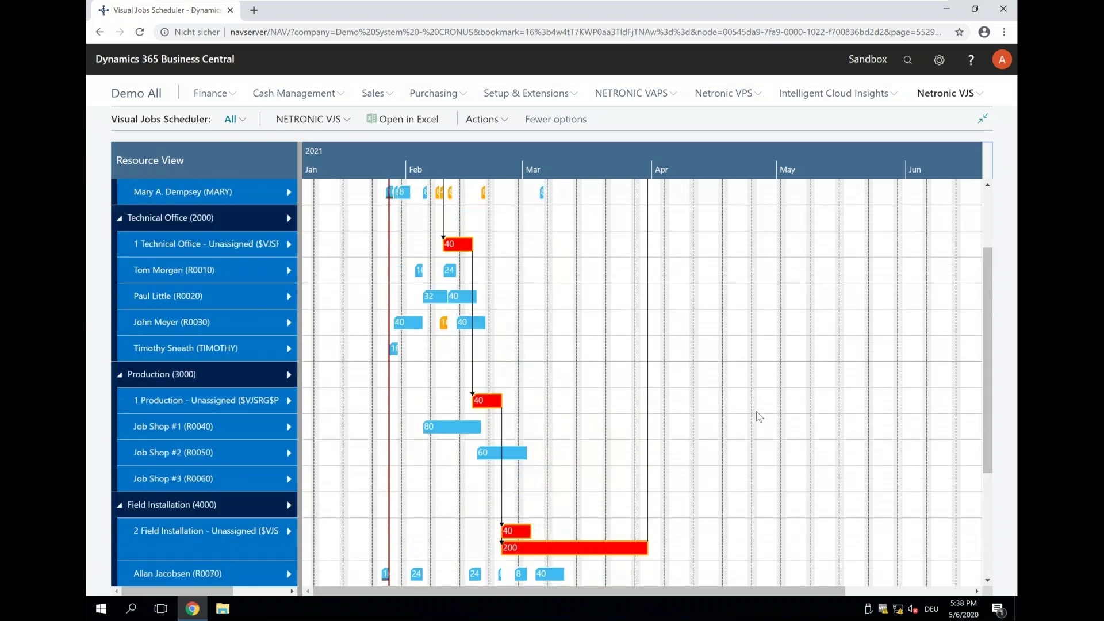
mouse_move(461, 349)
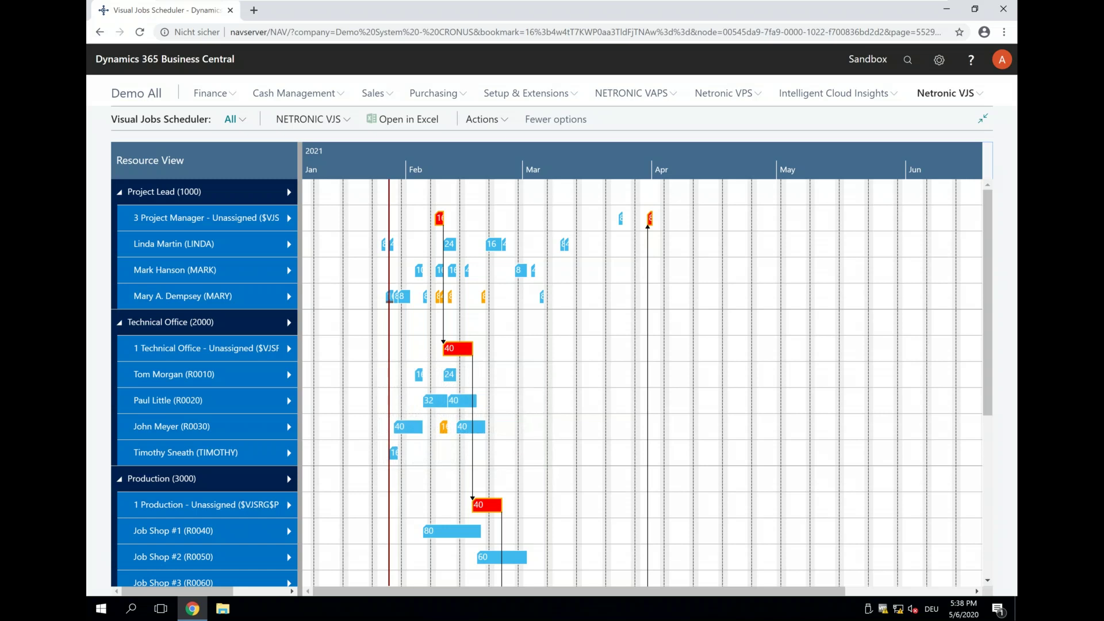
mouse_move(497, 370)
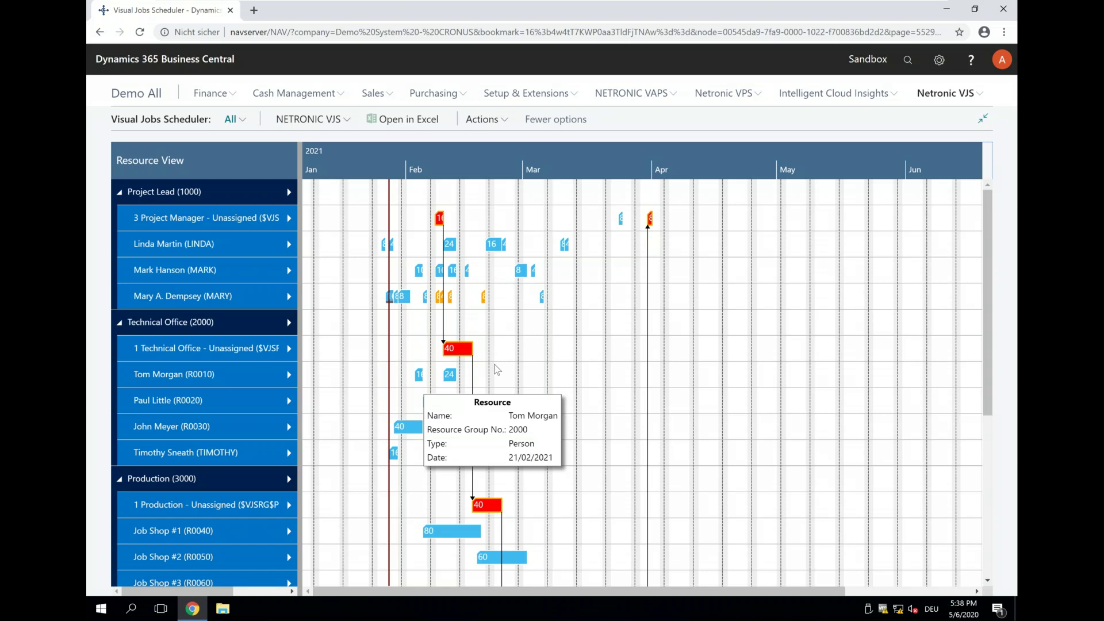
Switch to the PowerPoint presentation and view slide 19, Level of information detail
mouse_move(915, 9)
left_click(906, 9)
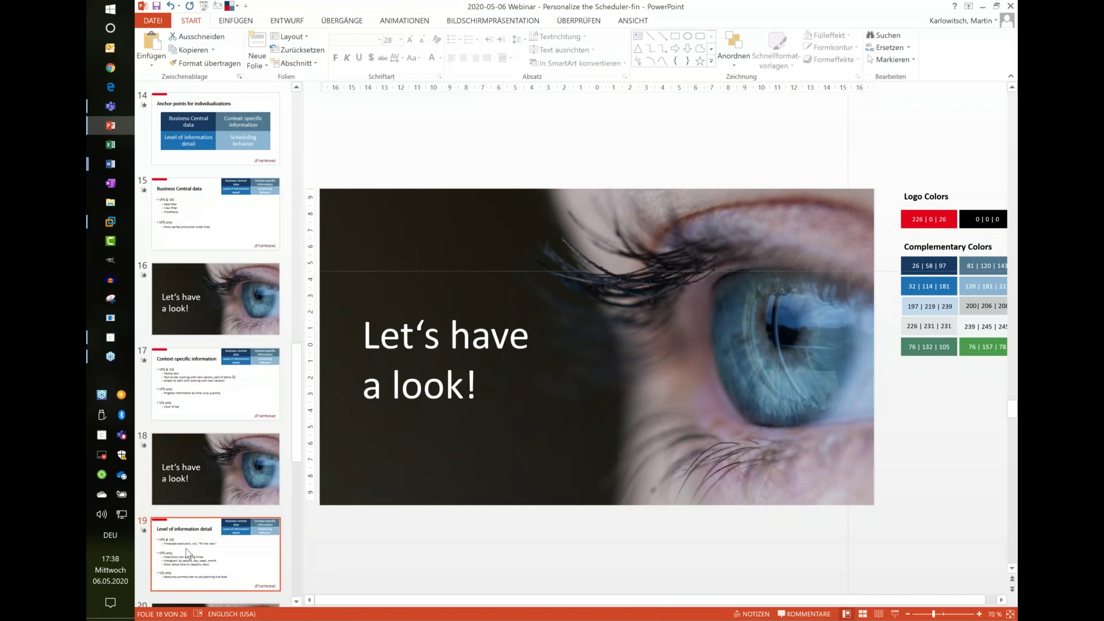
left_click(190, 552)
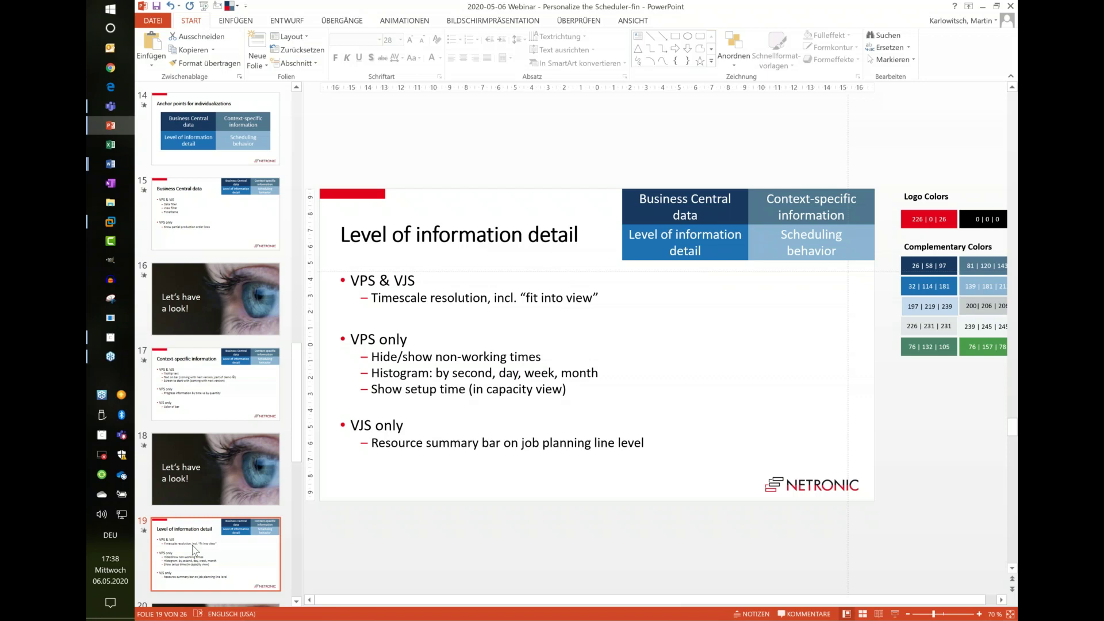
Return to the Visual Jobs Scheduler in Chrome and rescale the Resource View timescale from months to calendar weeks, starting at week 07
key("alt+Tab")
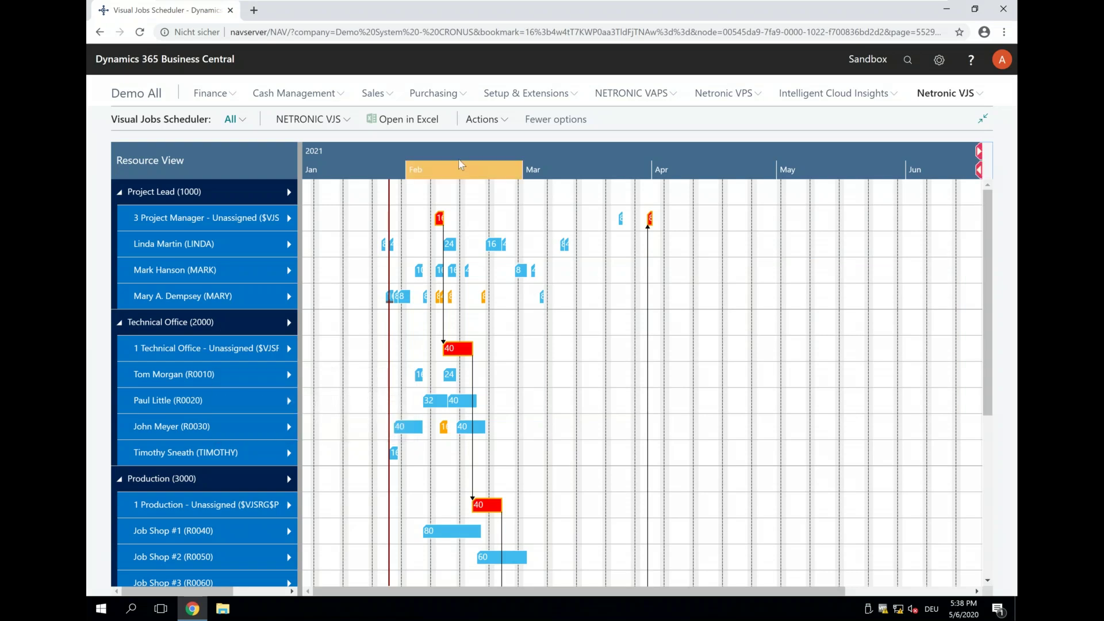
left_click(309, 166)
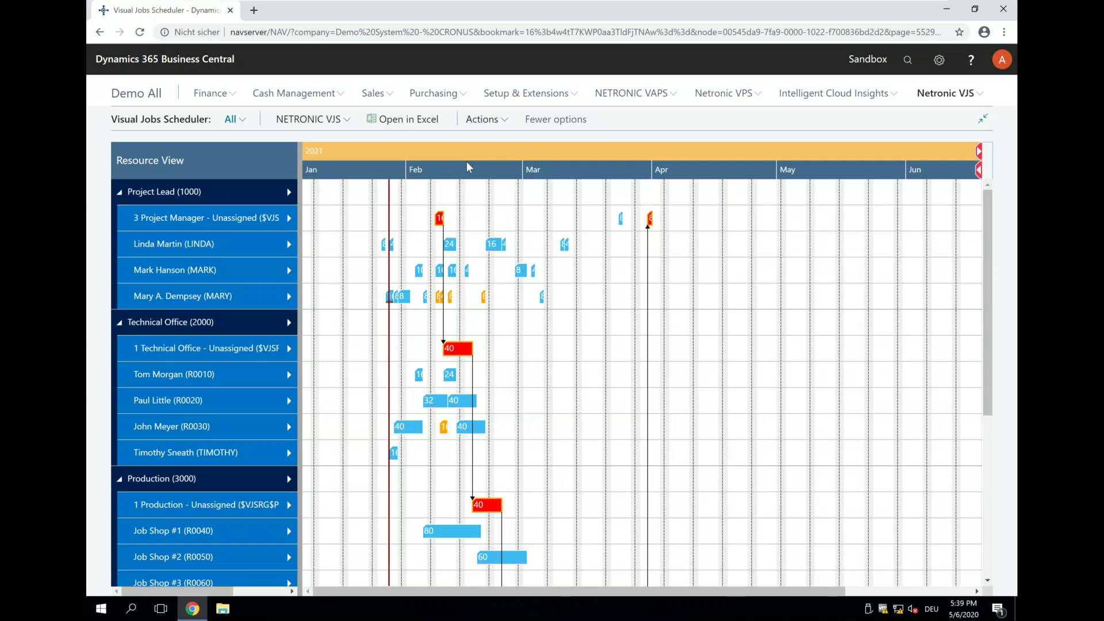
scroll(467, 167, "down", 1)
scroll(468, 167, "up", 2)
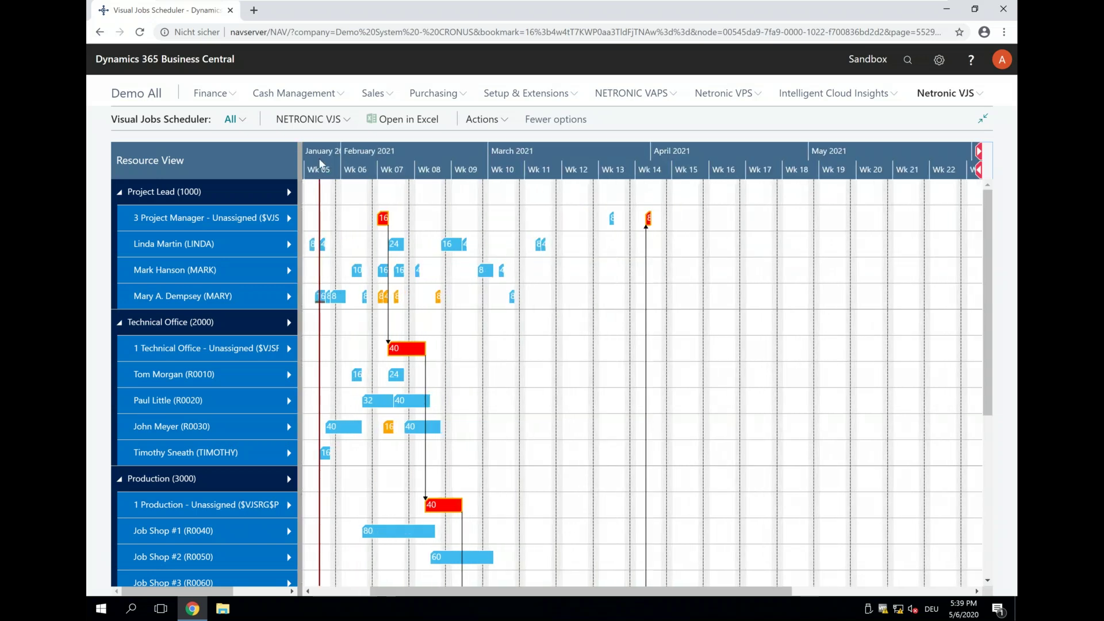
scroll(340, 175, "up", 3)
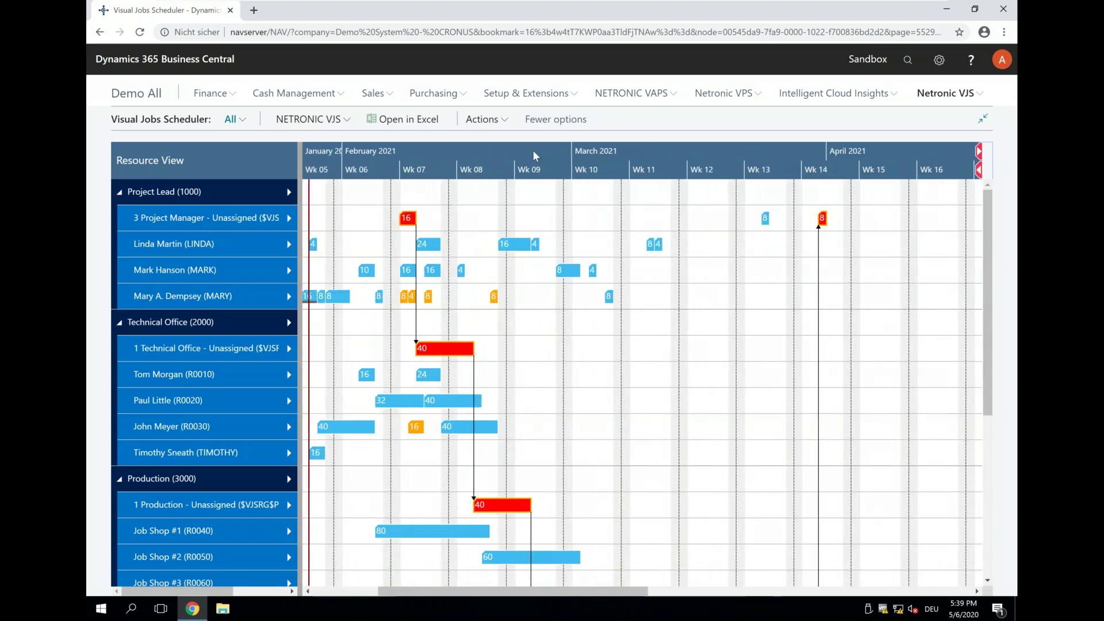
left_click_drag(419, 156, 381, 156)
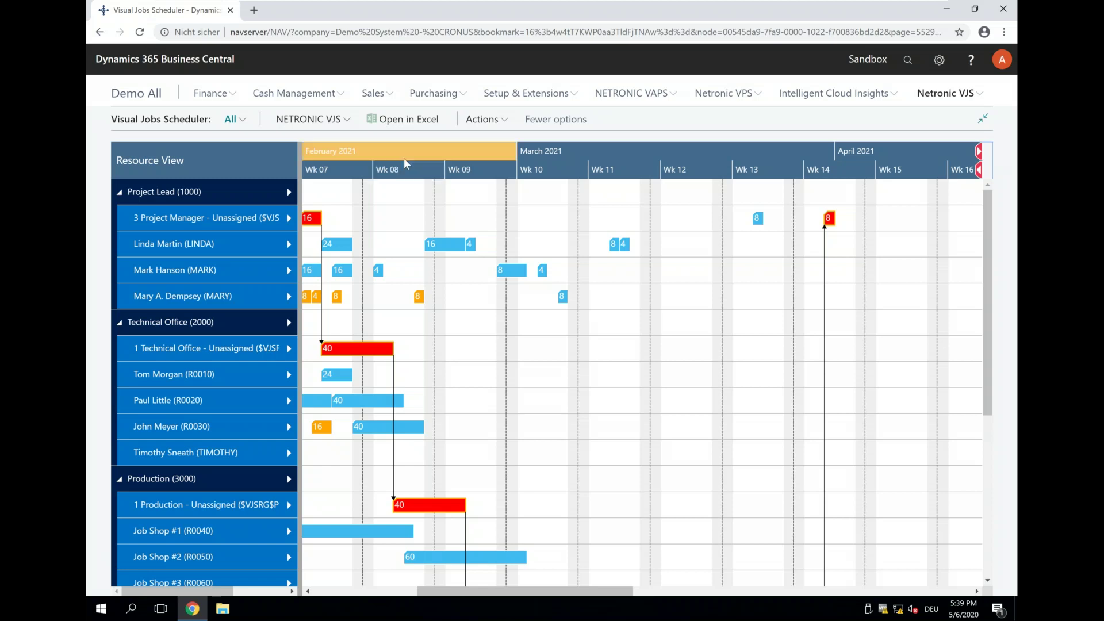
Fit the entire Resource View timescale into the view
left_click(498, 123)
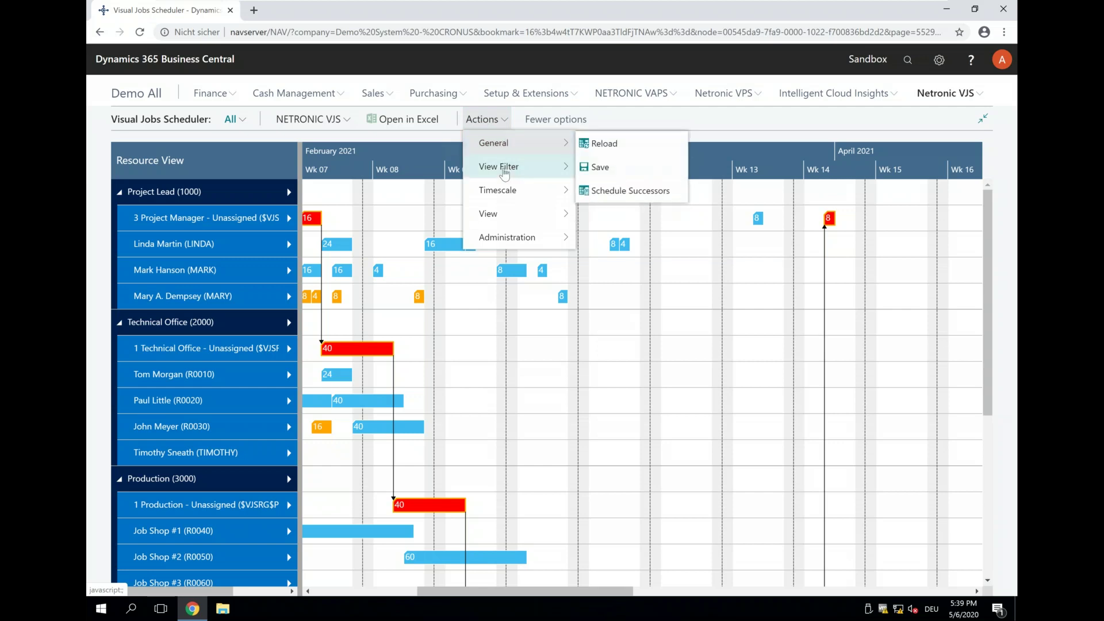
mouse_move(505, 200)
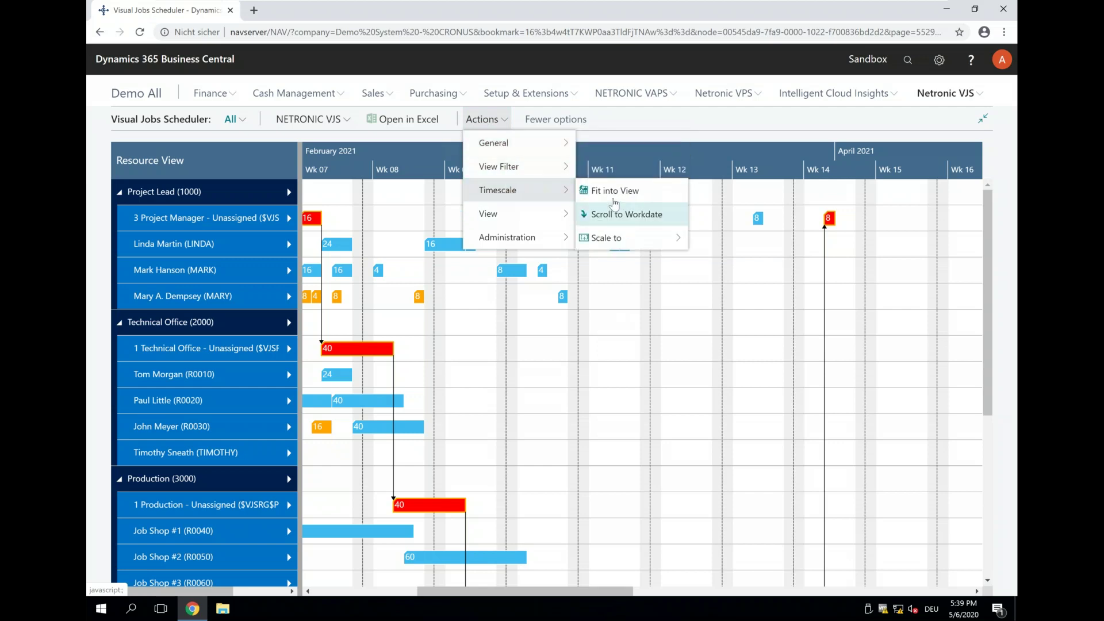
left_click(613, 199)
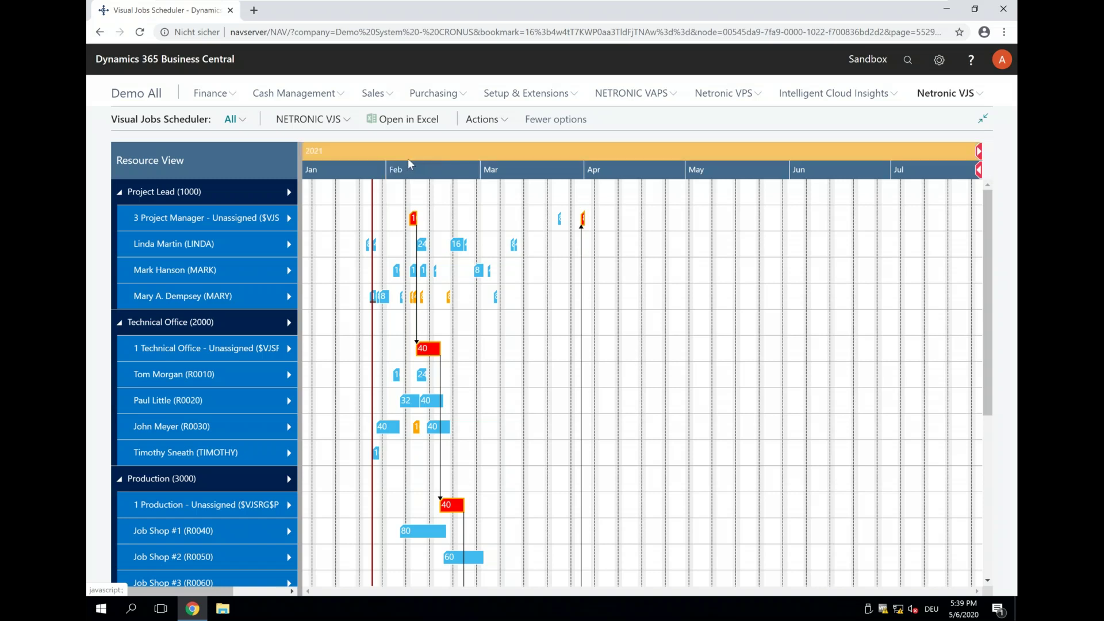
Rescale the timescale to single days around week 07 of February 2021 and back to calendar weeks from January to April
scroll(410, 163, "up", 2)
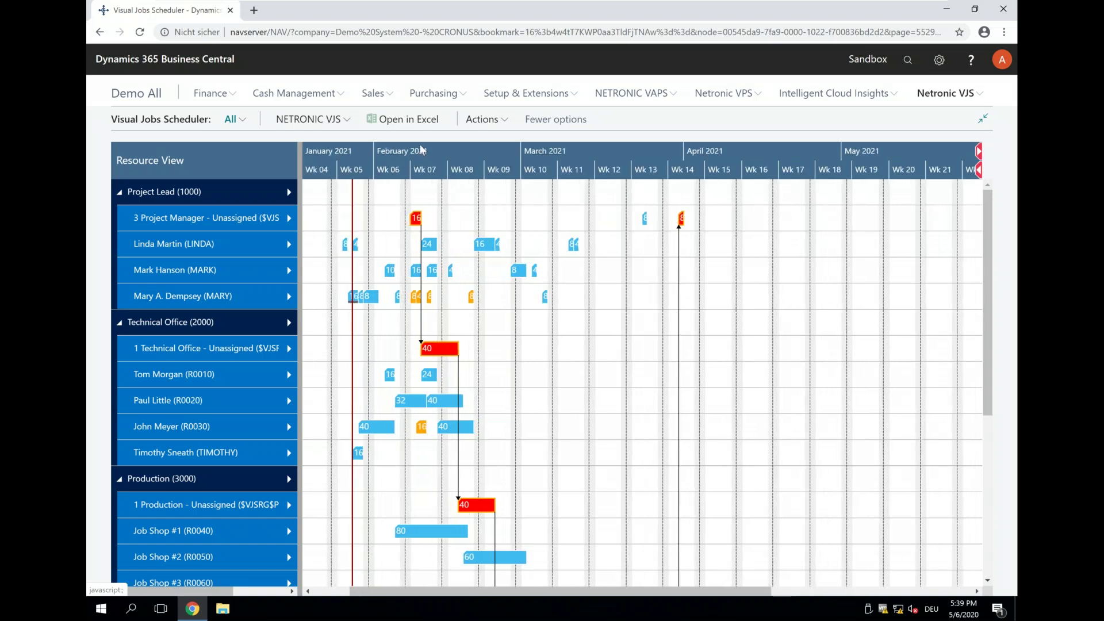
scroll(406, 164, "up", 3)
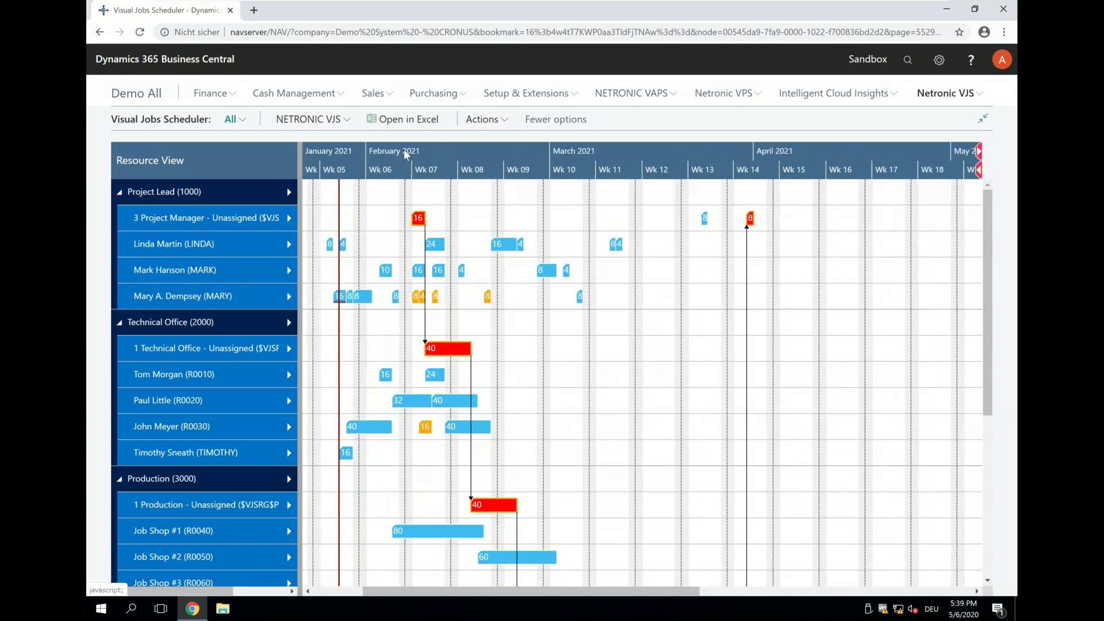
scroll(407, 154, "up", 3)
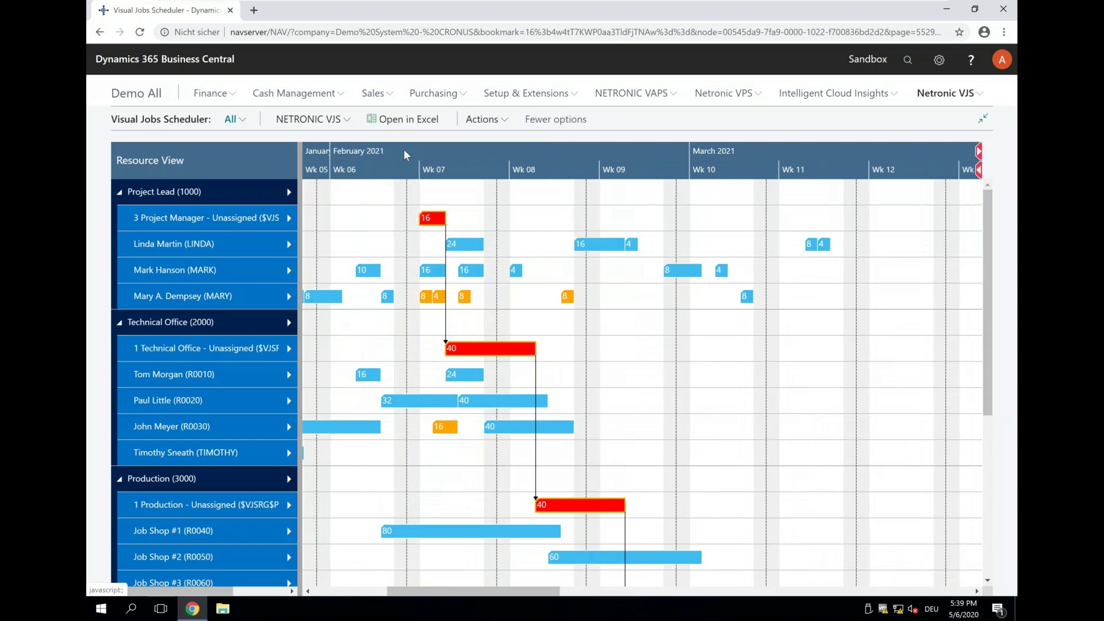
scroll(405, 155, "up", 2)
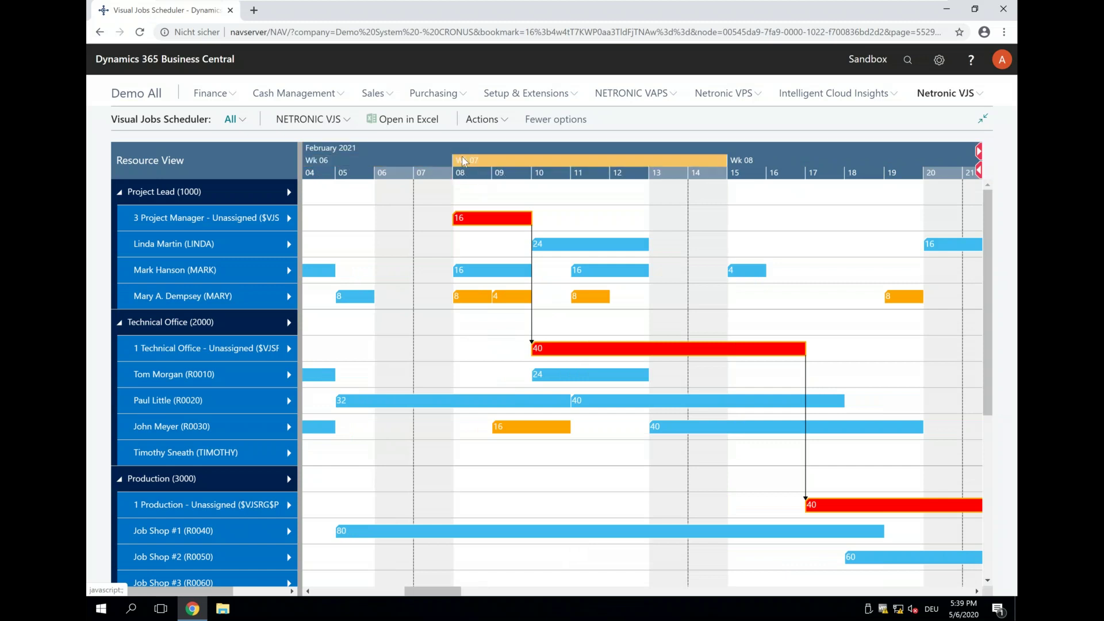
scroll(464, 162, "up", 1)
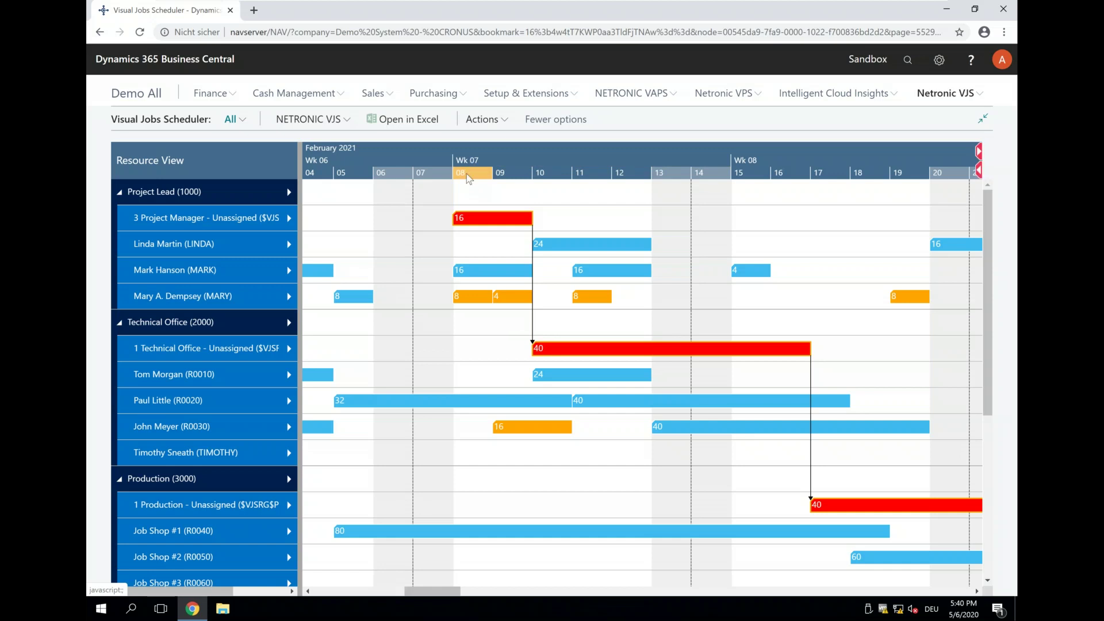
scroll(469, 176, "down", 3)
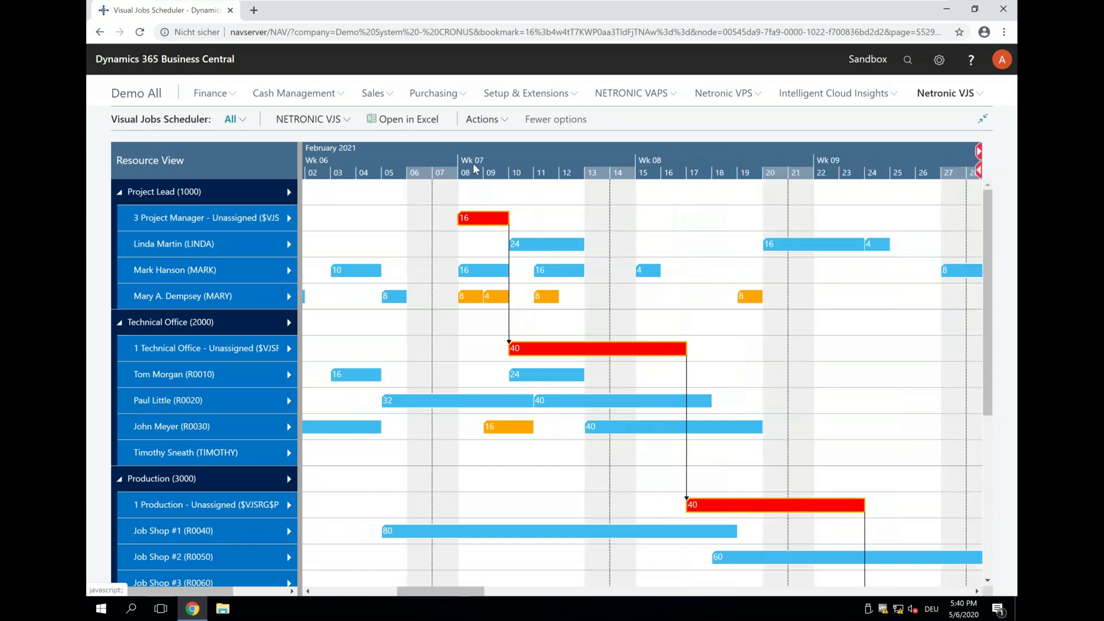
scroll(475, 167, "down", 2)
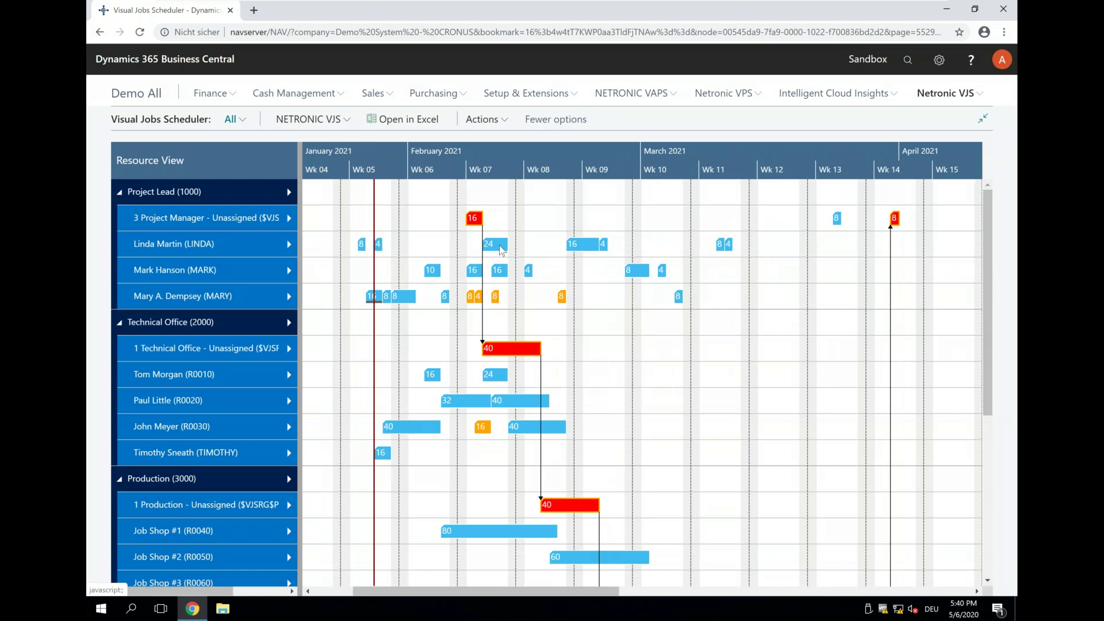
Show the unassigned Project Manager's 16-hour line in the Job View and examine the task summary bars and planning lines of Mein neues Projekt
right_click(476, 218)
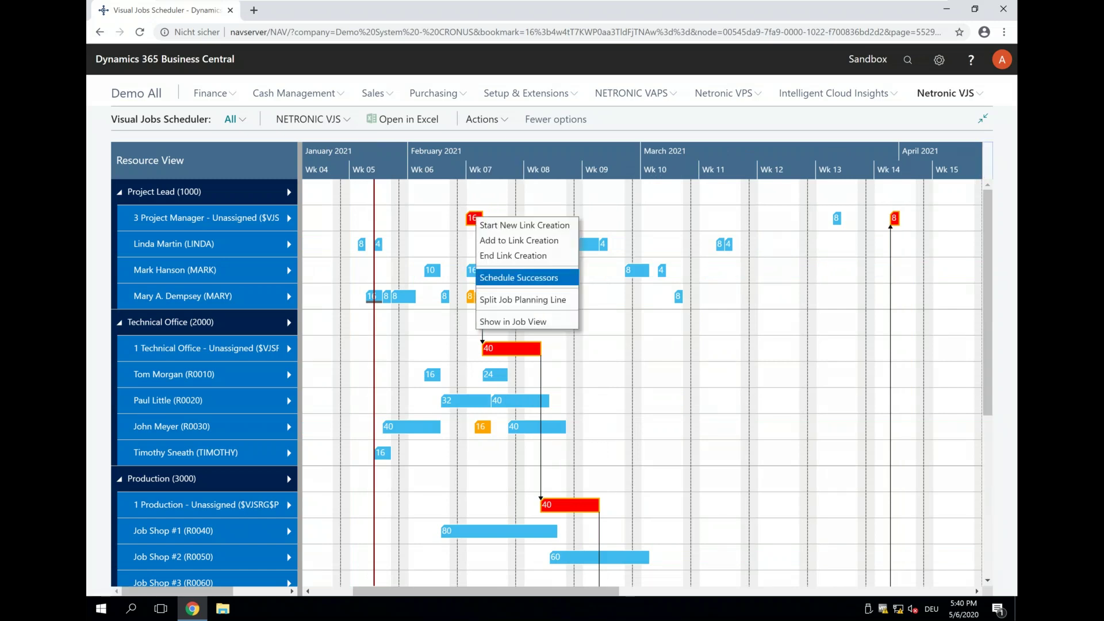
left_click(518, 322)
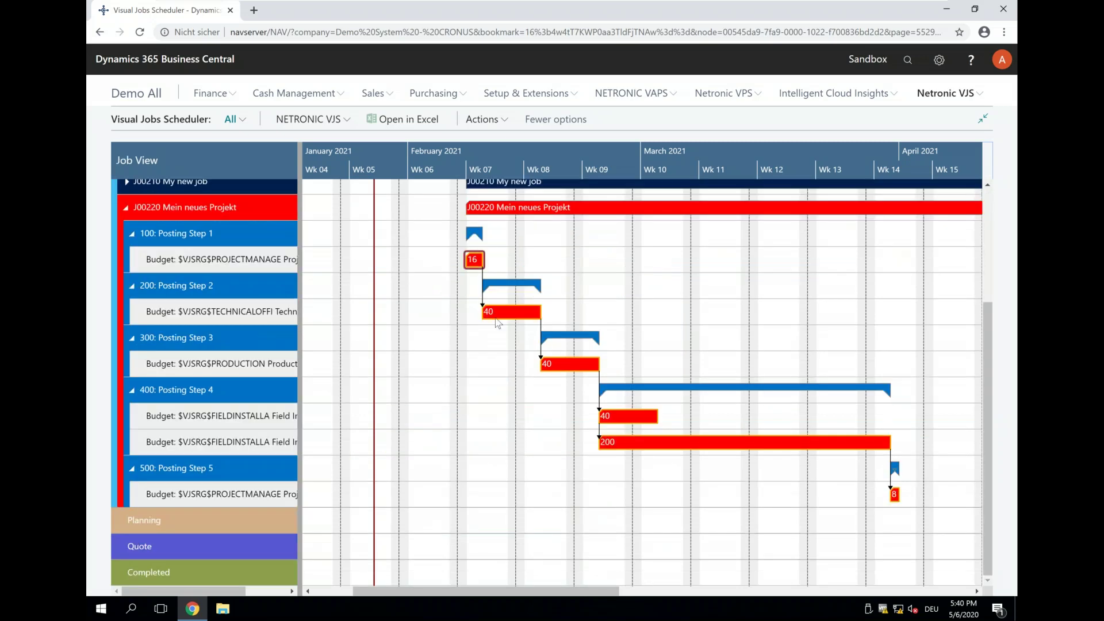
scroll(291, 271, "up", 1)
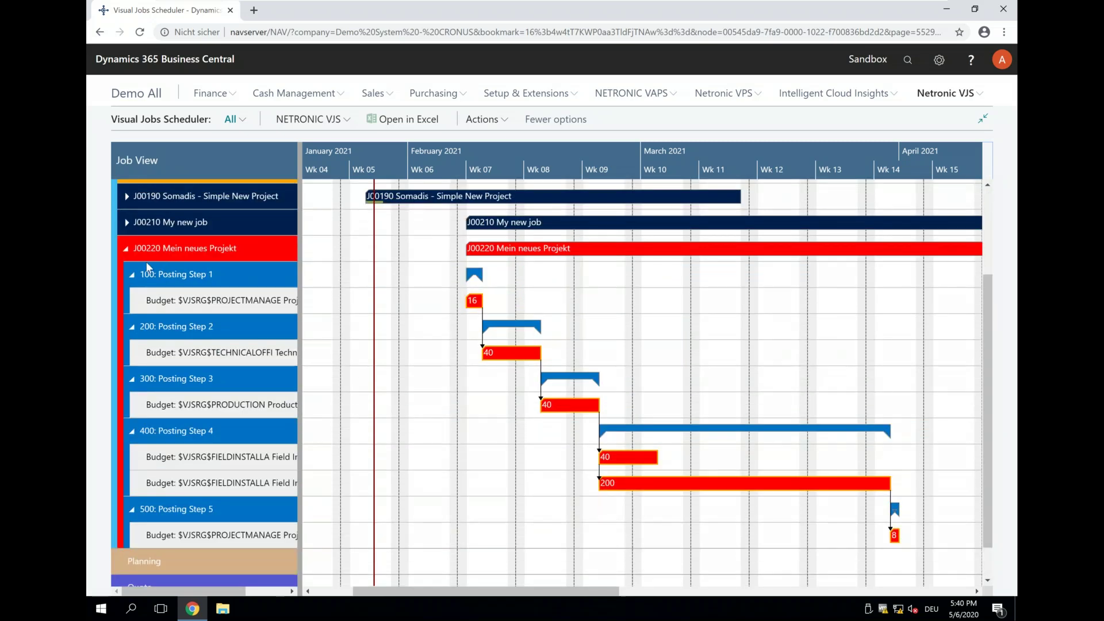
mouse_move(254, 281)
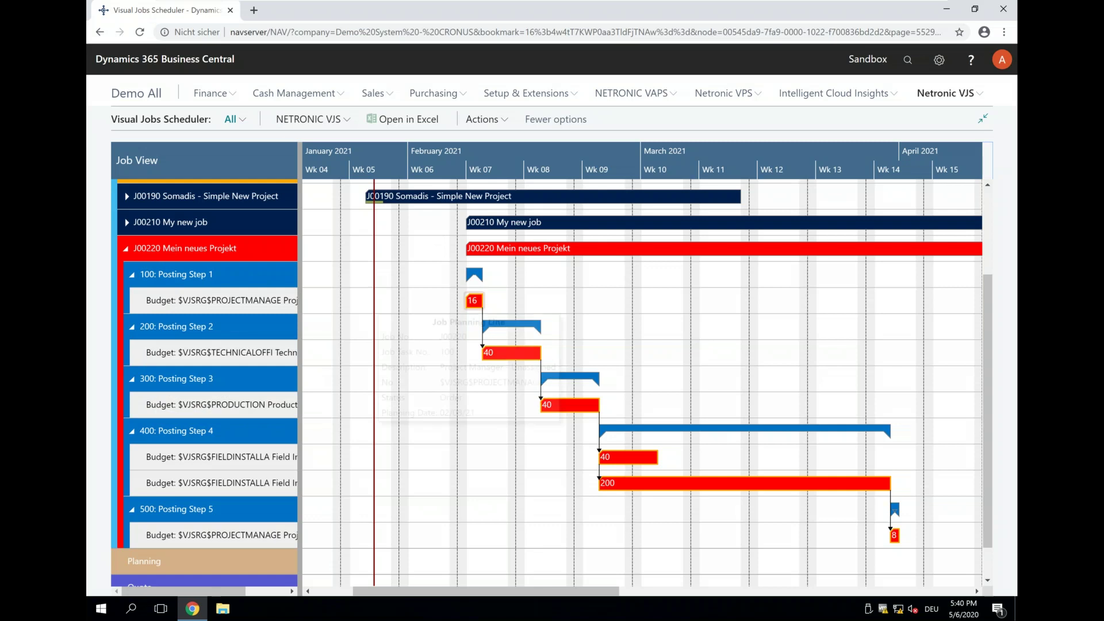
mouse_move(471, 303)
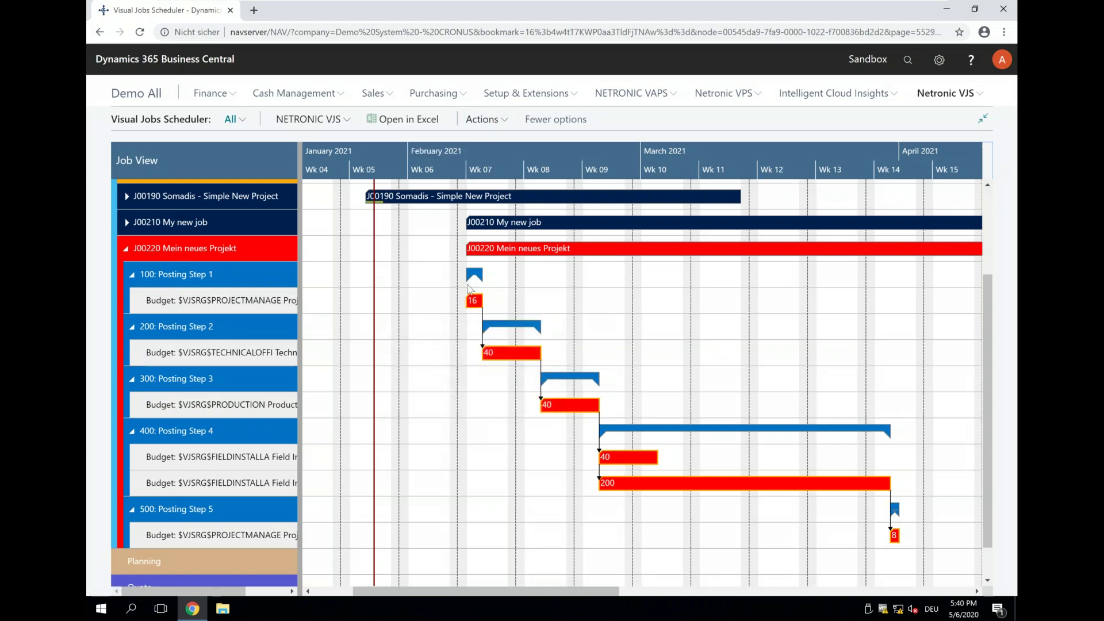
Review the Visual Jobs Scheduler user settings for timeframe, data filter and company settings, and close them
left_click(484, 119)
mouse_move(506, 239)
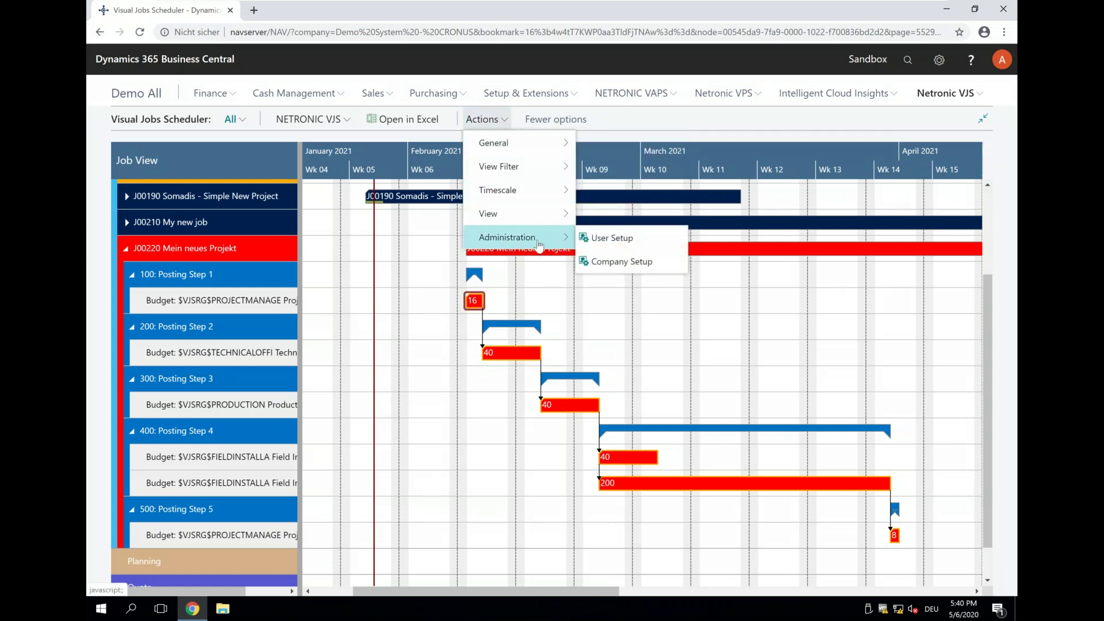
left_click(612, 238)
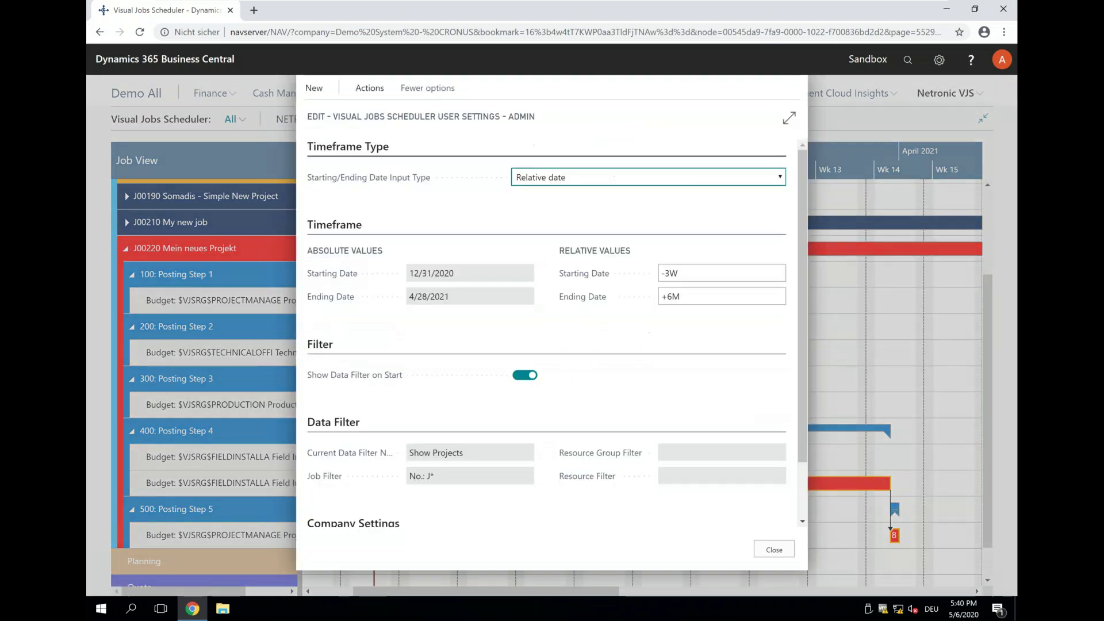
scroll(385, 294, "down", 2)
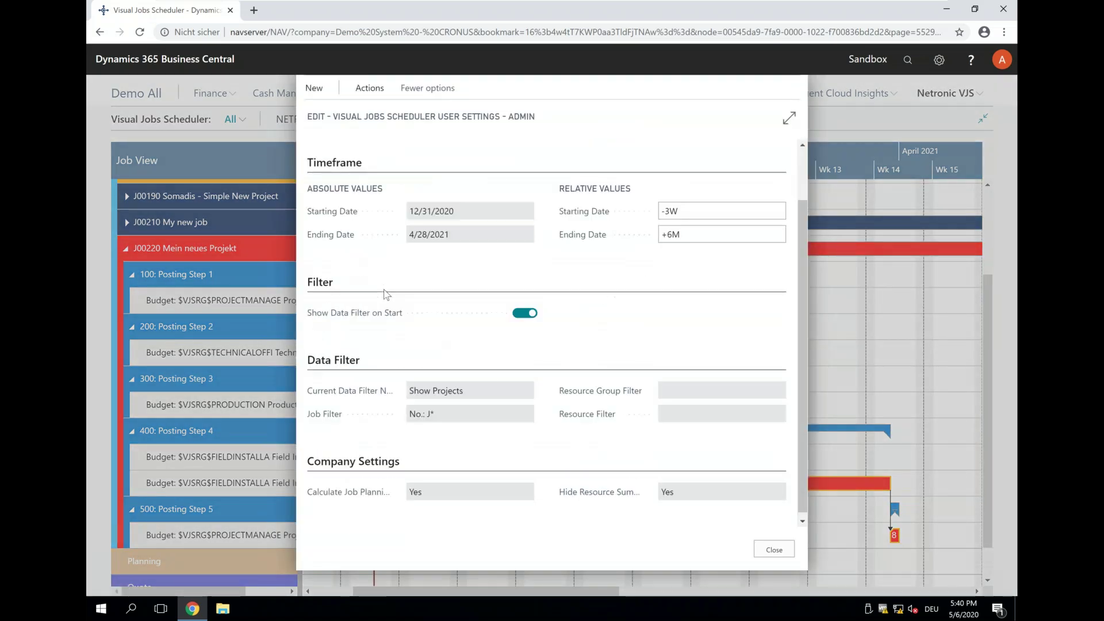
scroll(726, 502, "up", 2)
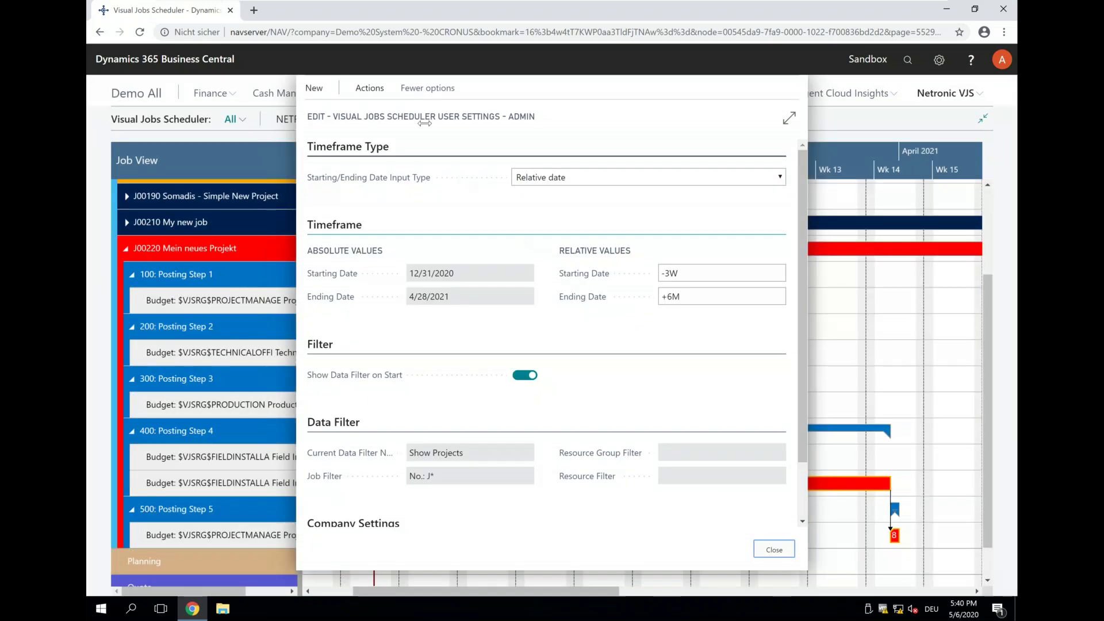
key("Escape")
Turn off the hiding of resource summaries in the Visual Jobs Scheduler company setup and close the setup
left_click(492, 123)
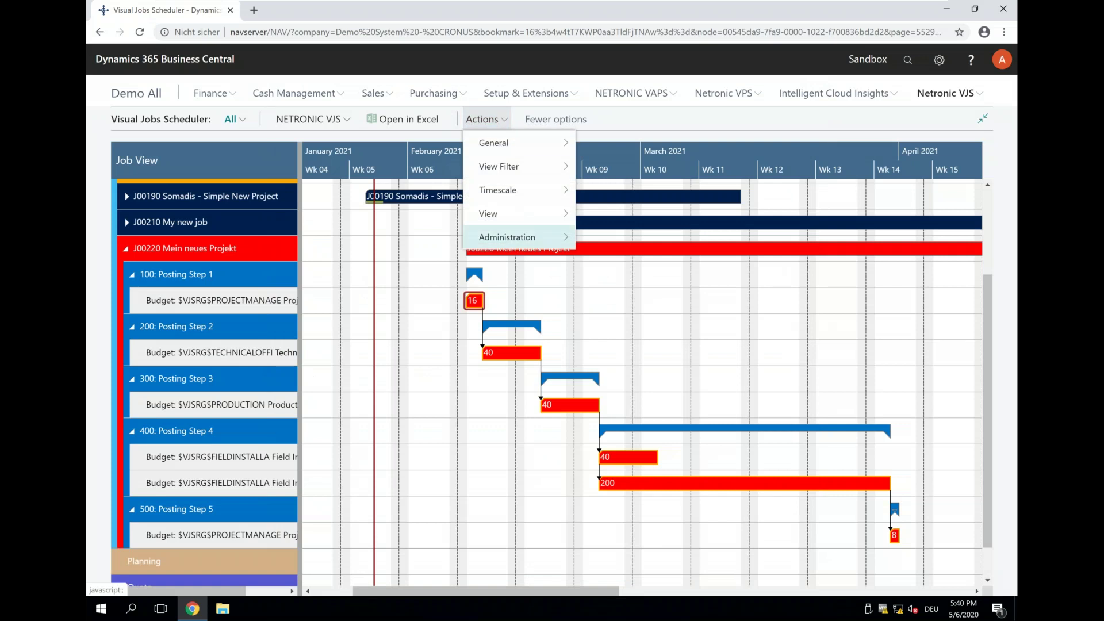
mouse_move(517, 237)
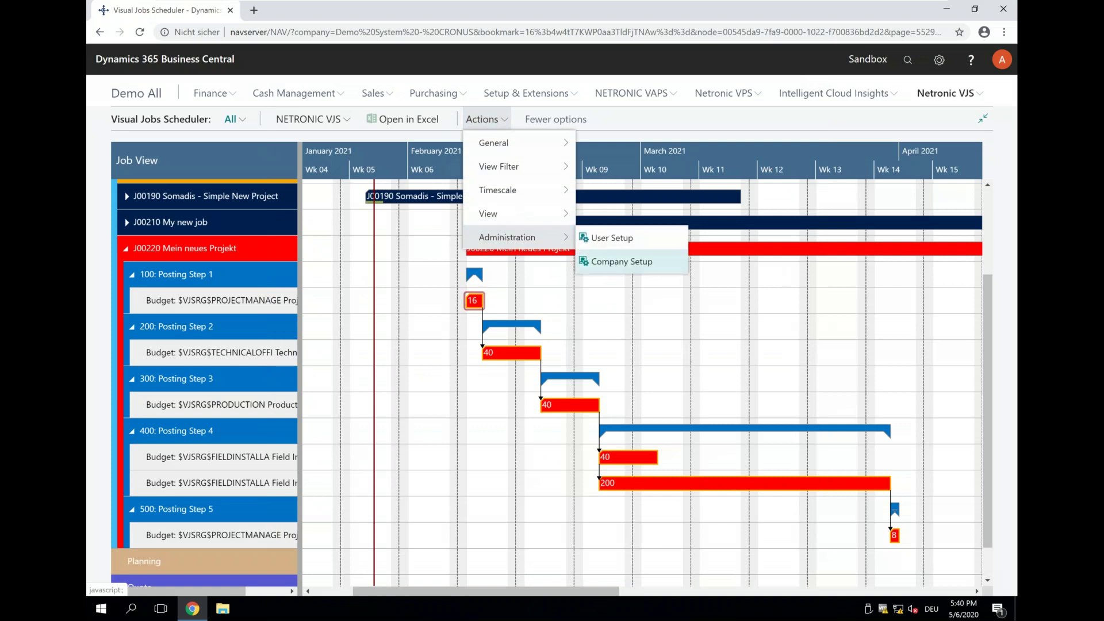
left_click(610, 264)
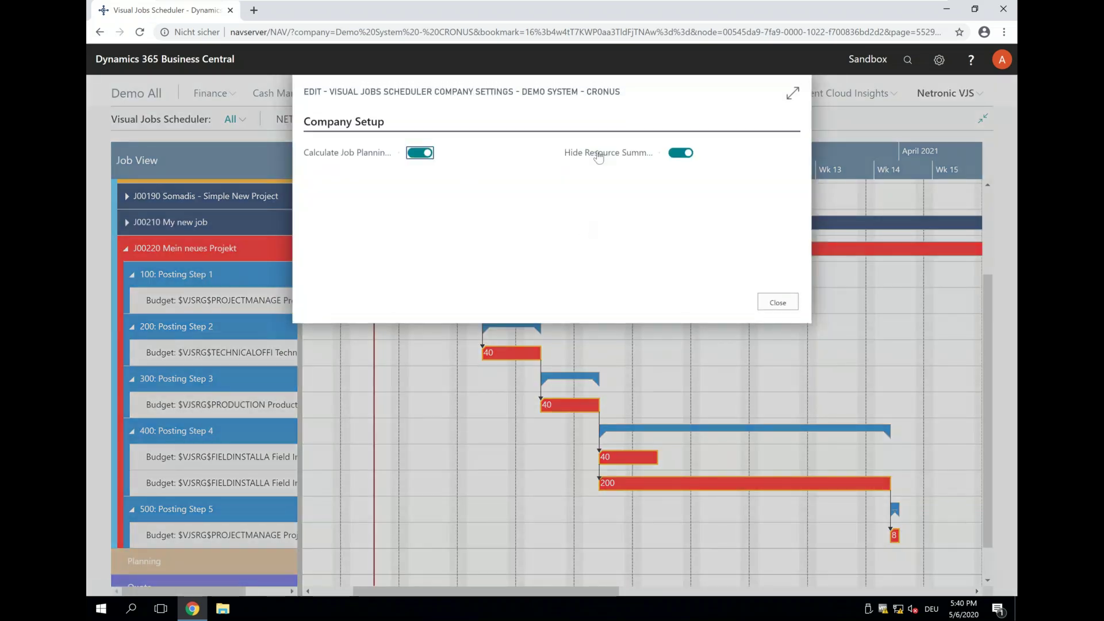
left_click(681, 153)
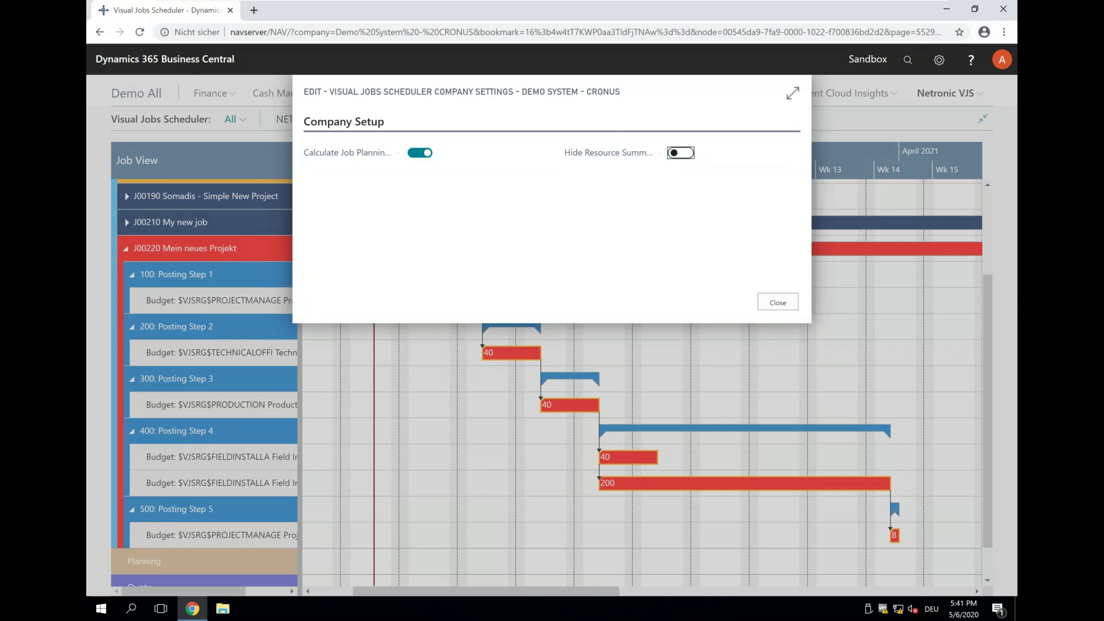
left_click(765, 308)
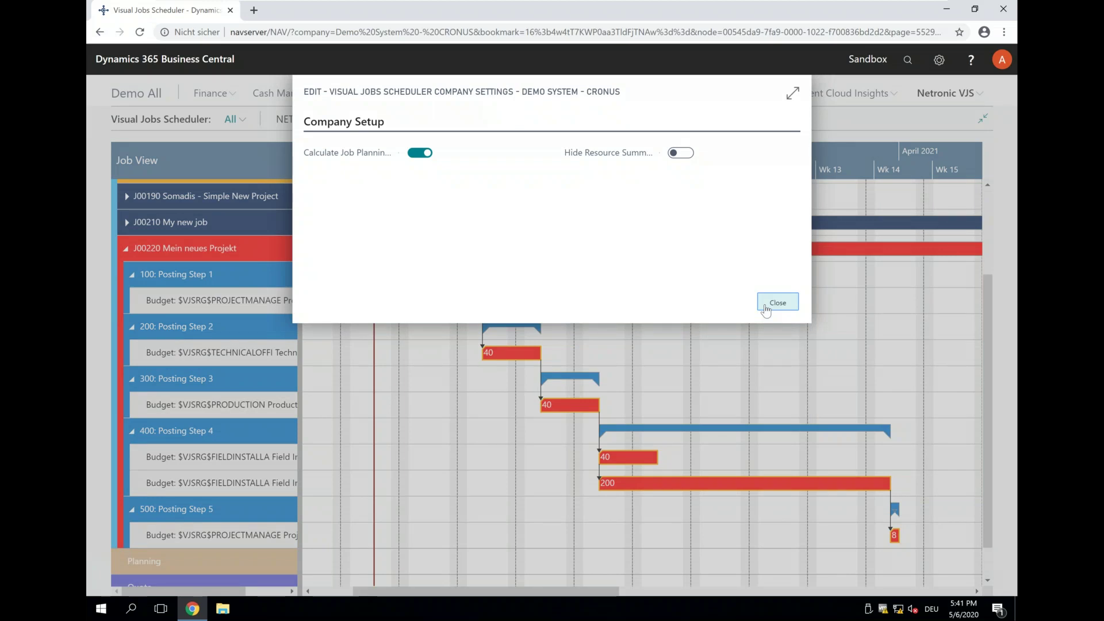
left_click(766, 308)
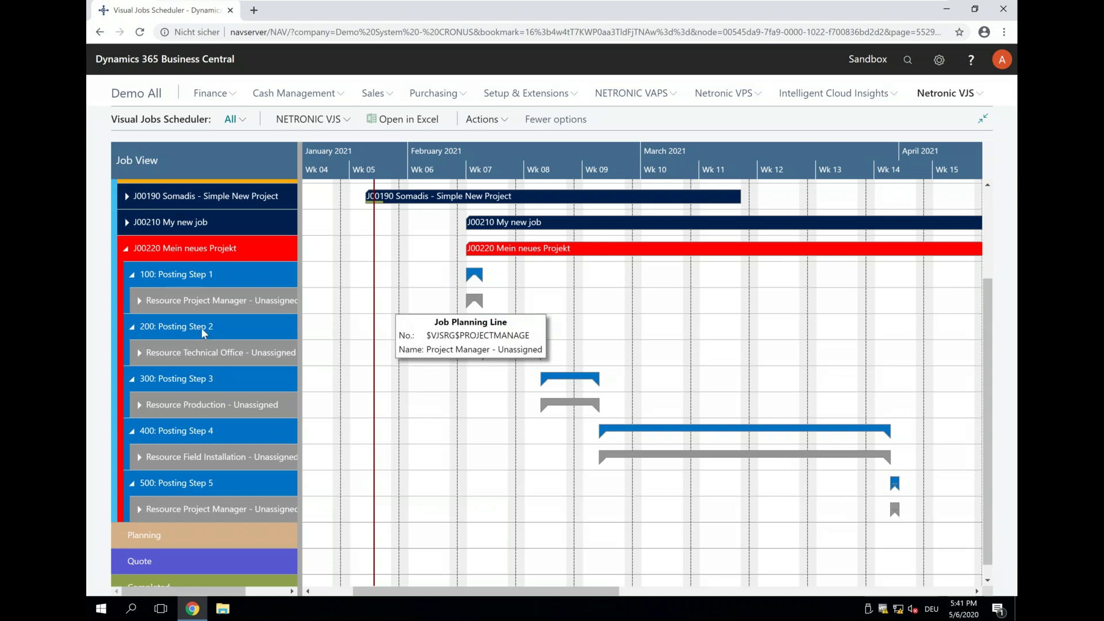
Expand the unassigned Project Manager, Technical Office and Field Installation resource summaries under Posting Steps 1, 2 and 4 of Mein neues Projekt
left_click(138, 303)
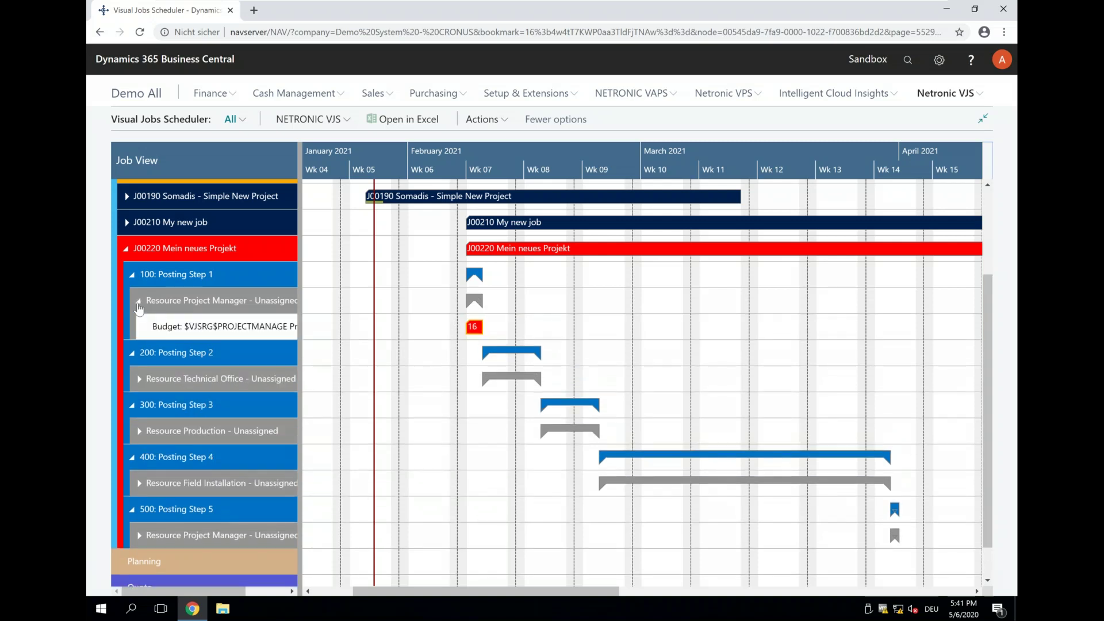
left_click(134, 385)
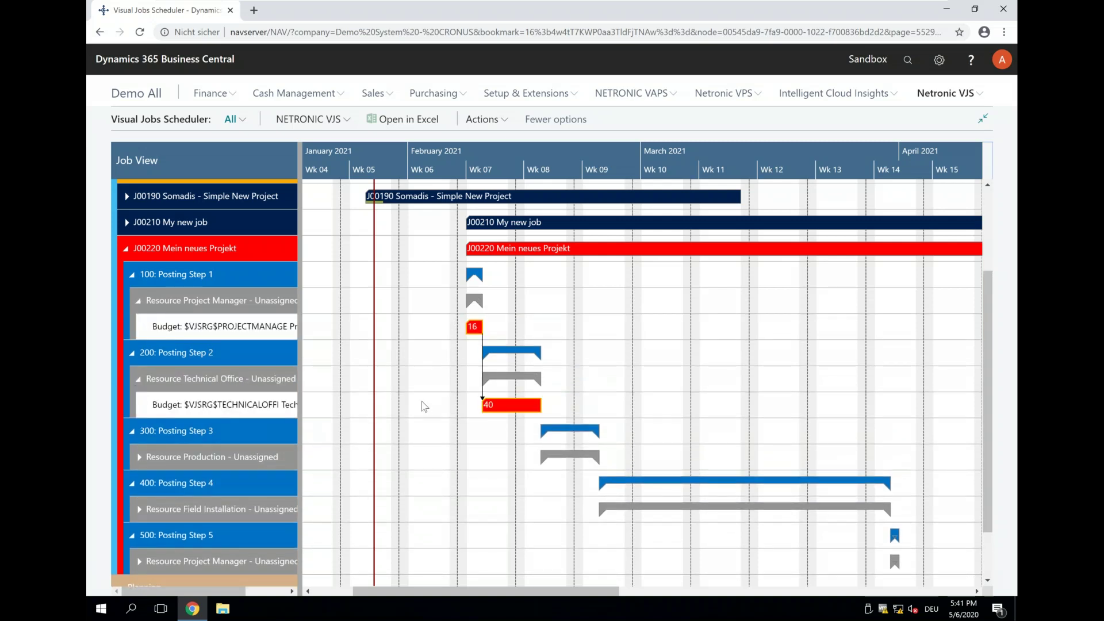
mouse_move(422, 418)
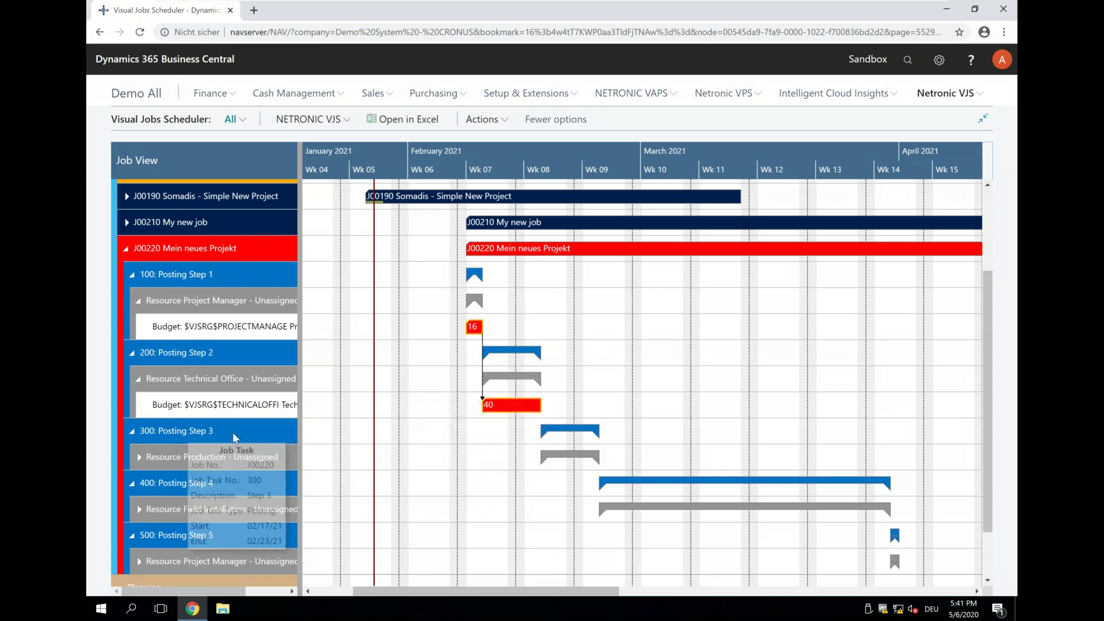
scroll(181, 482, "down", 1)
left_click(192, 469)
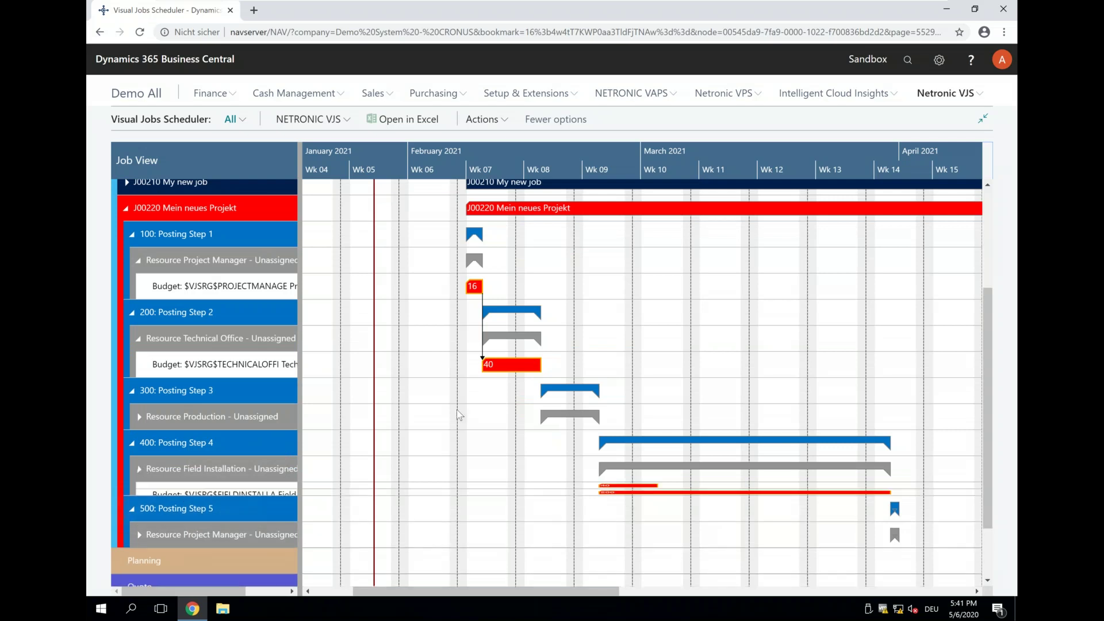
scroll(368, 407, "down", 2)
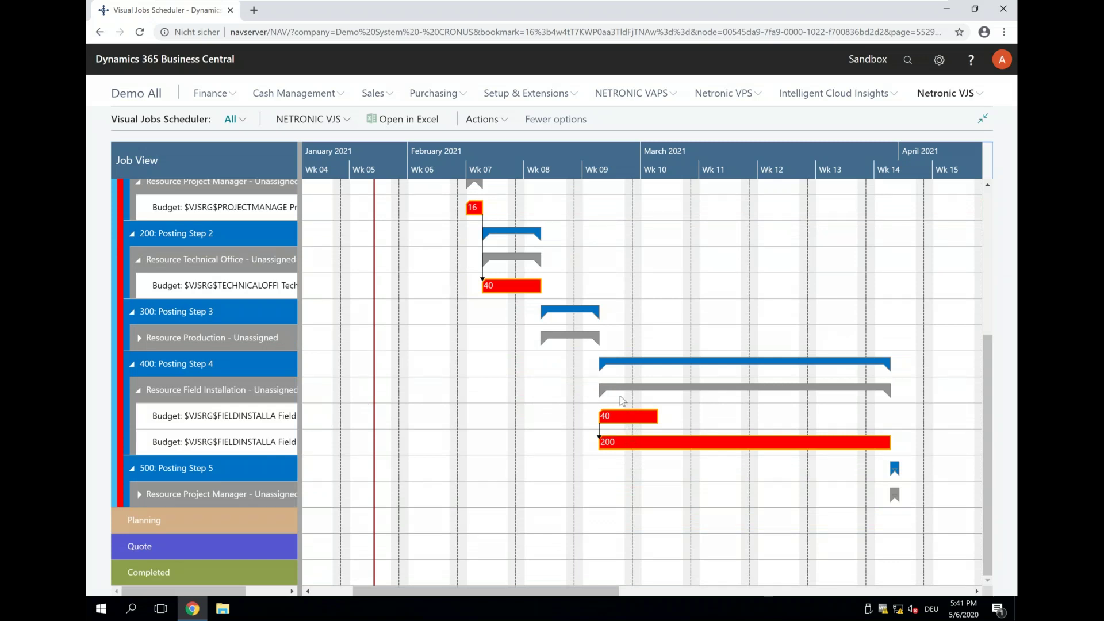
mouse_move(672, 409)
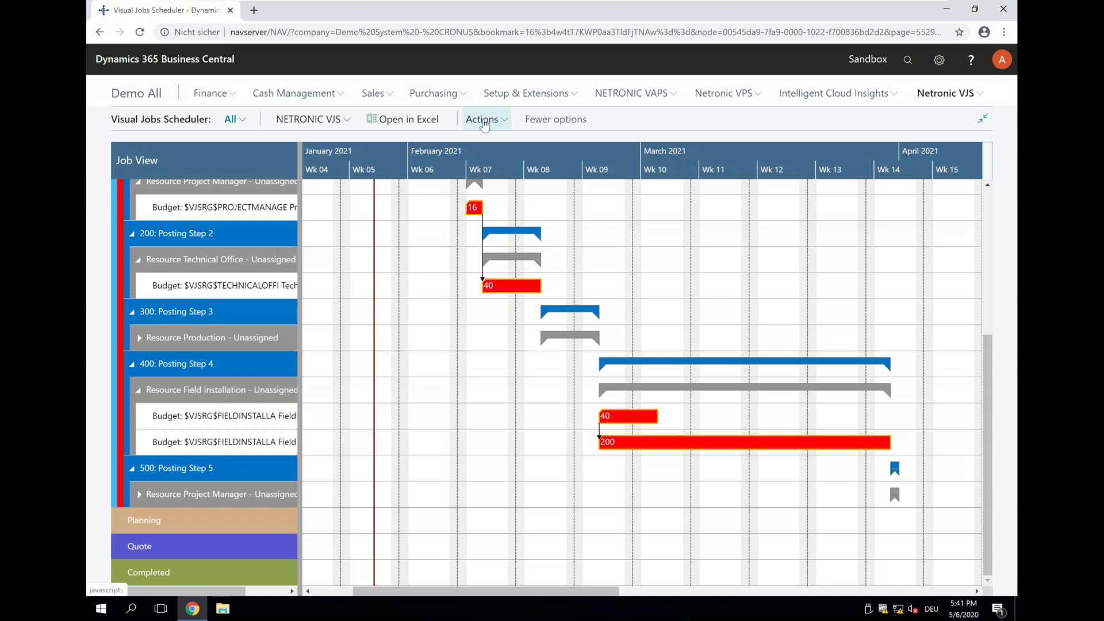
Turn on the hiding of resource summaries in the Visual Jobs Scheduler company setup and close the setup
left_click(485, 120)
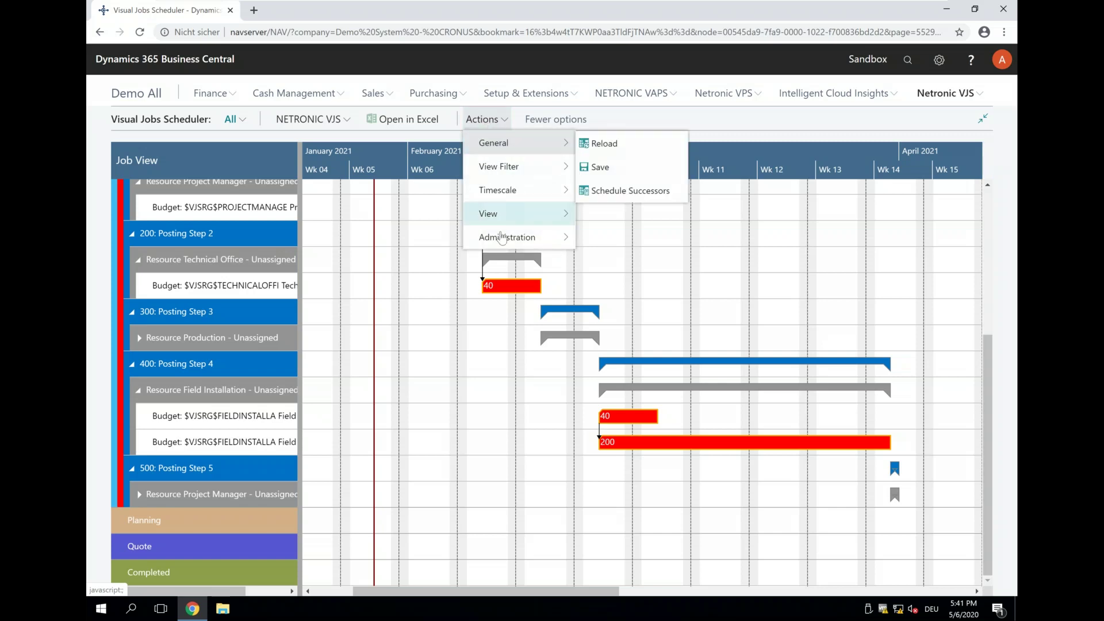
mouse_move(502, 240)
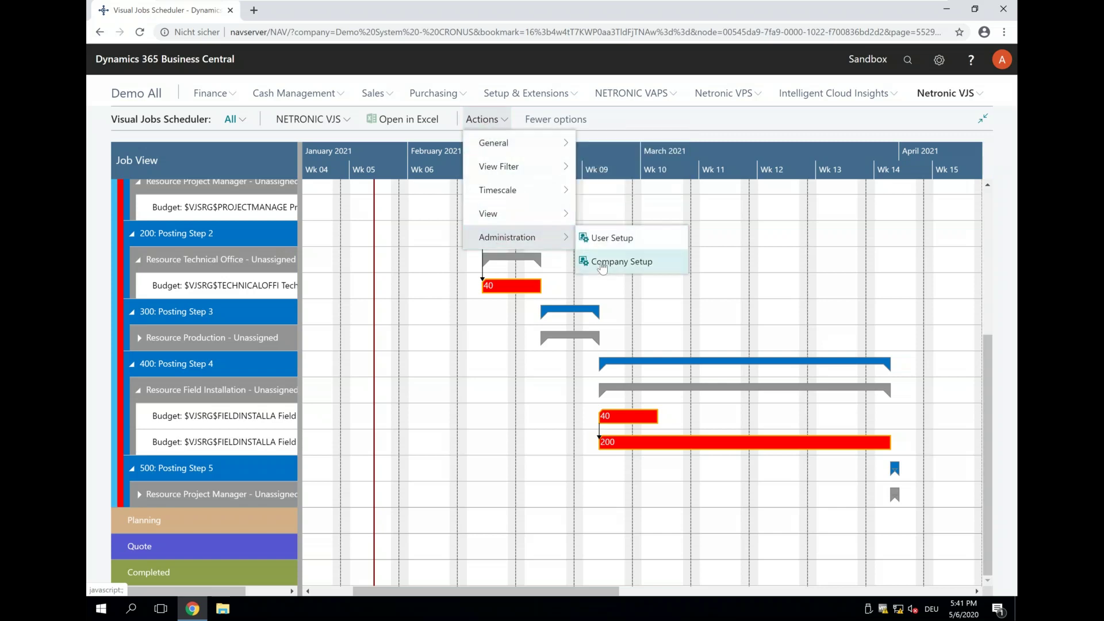
left_click(618, 261)
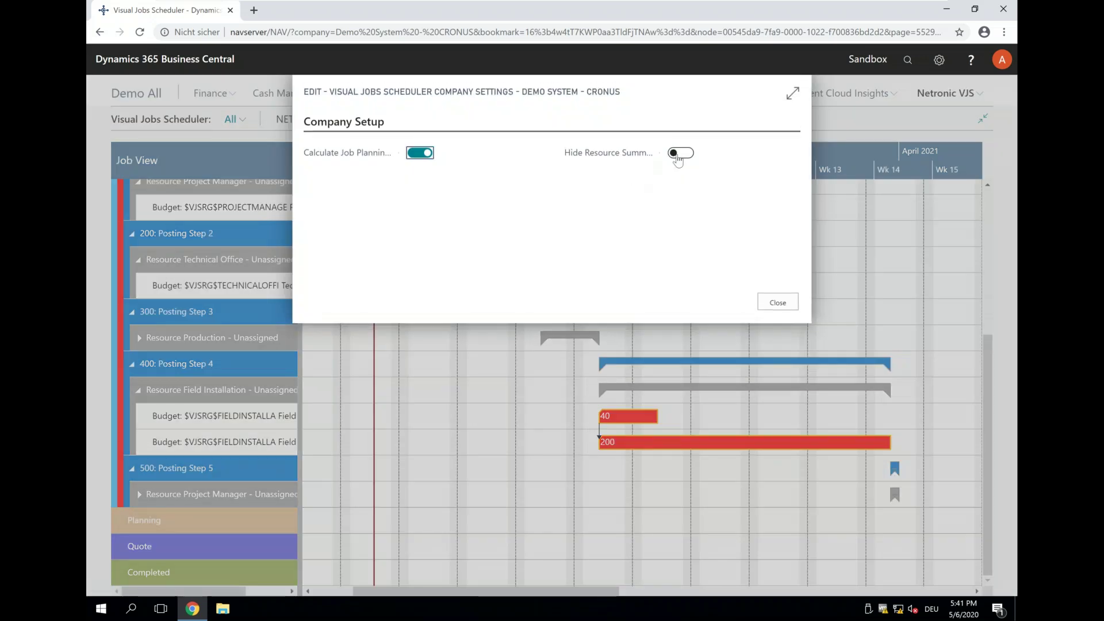
left_click(677, 155)
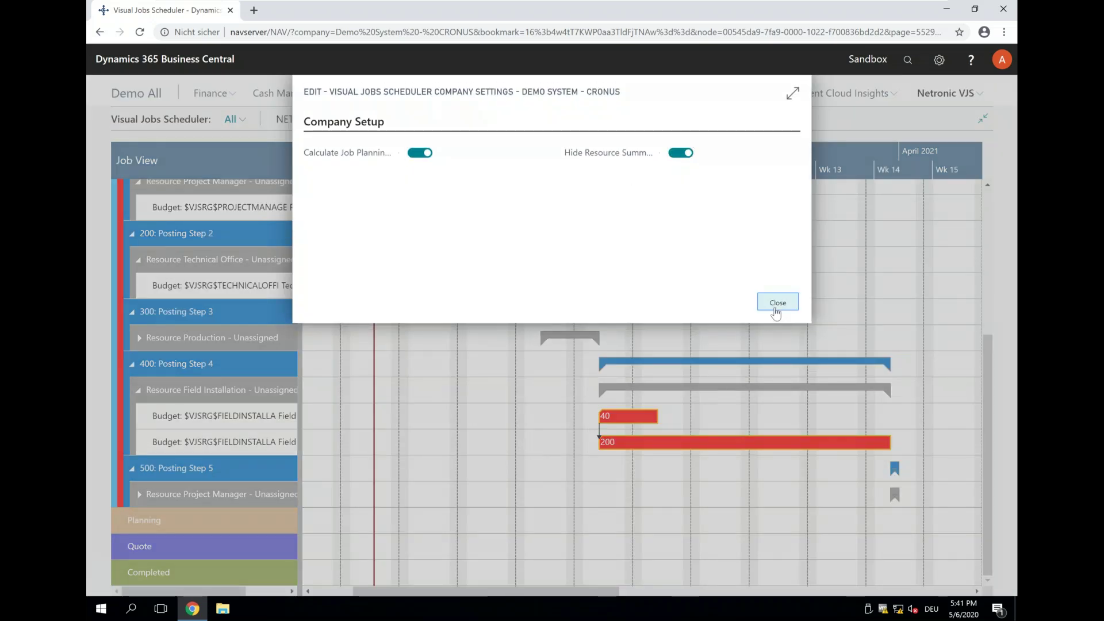
left_click(775, 309)
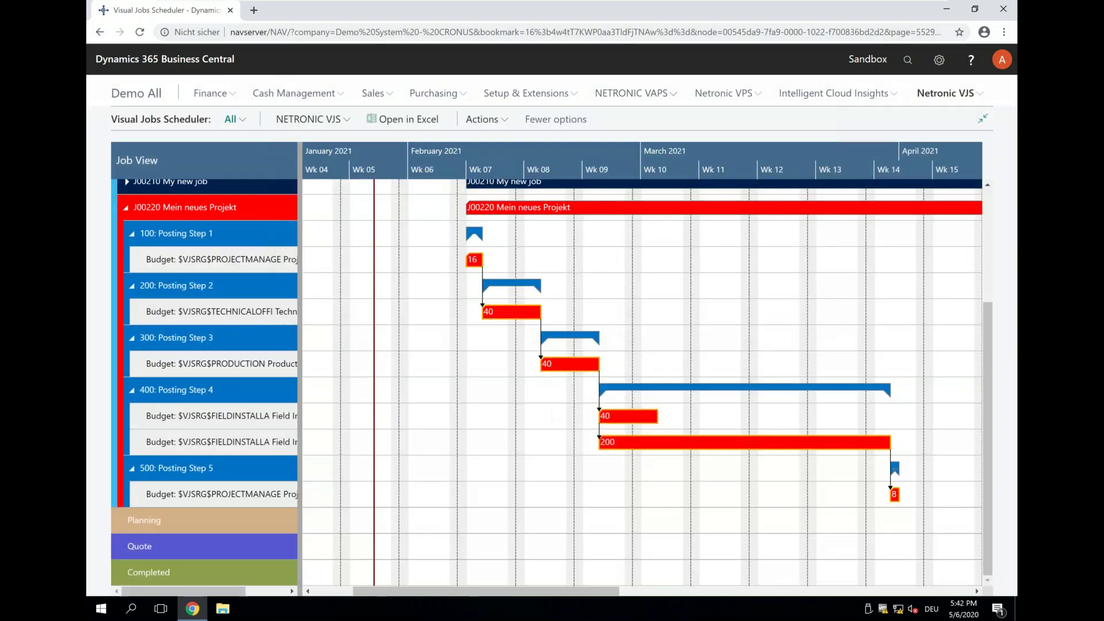
Open the Visual Production Scheduler with the Show All filter and switch it to the Capacity View
left_click(725, 93)
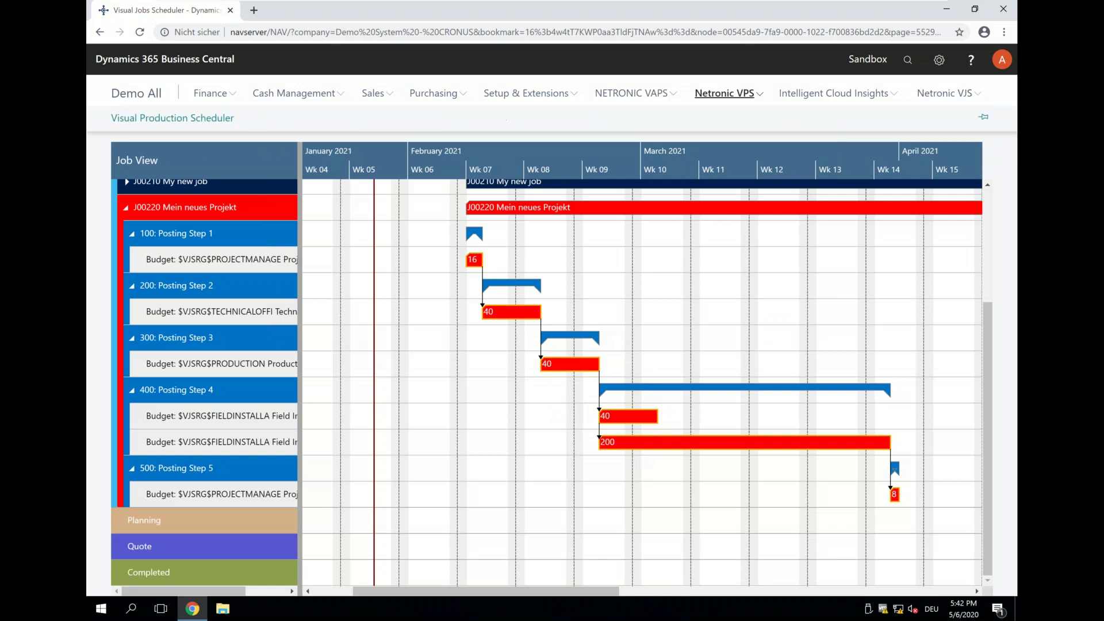
left_click(167, 119)
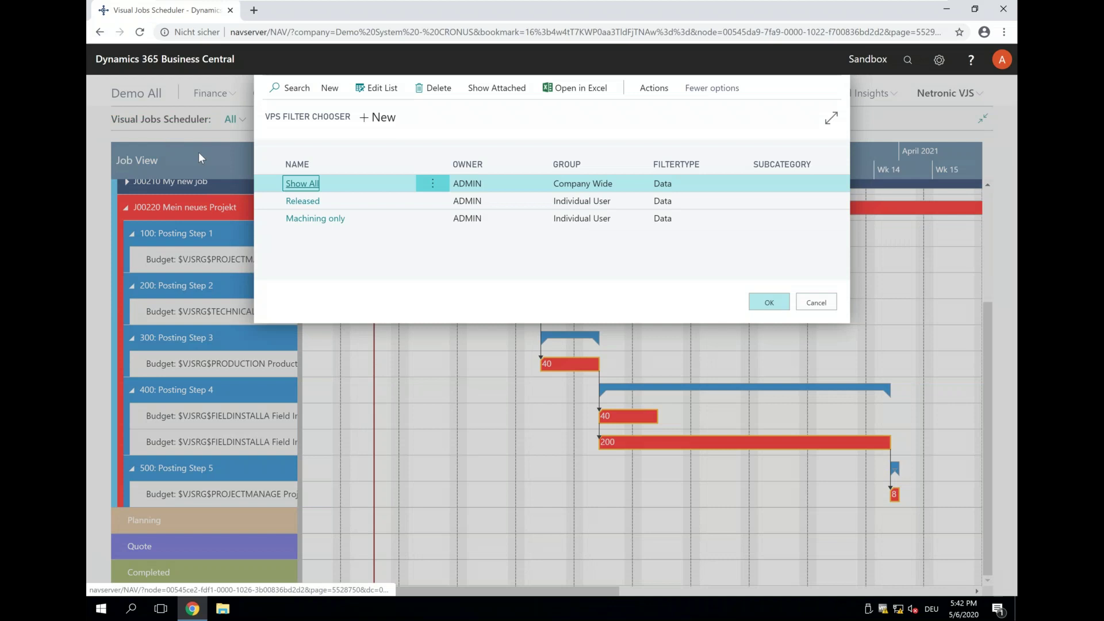
left_click(773, 302)
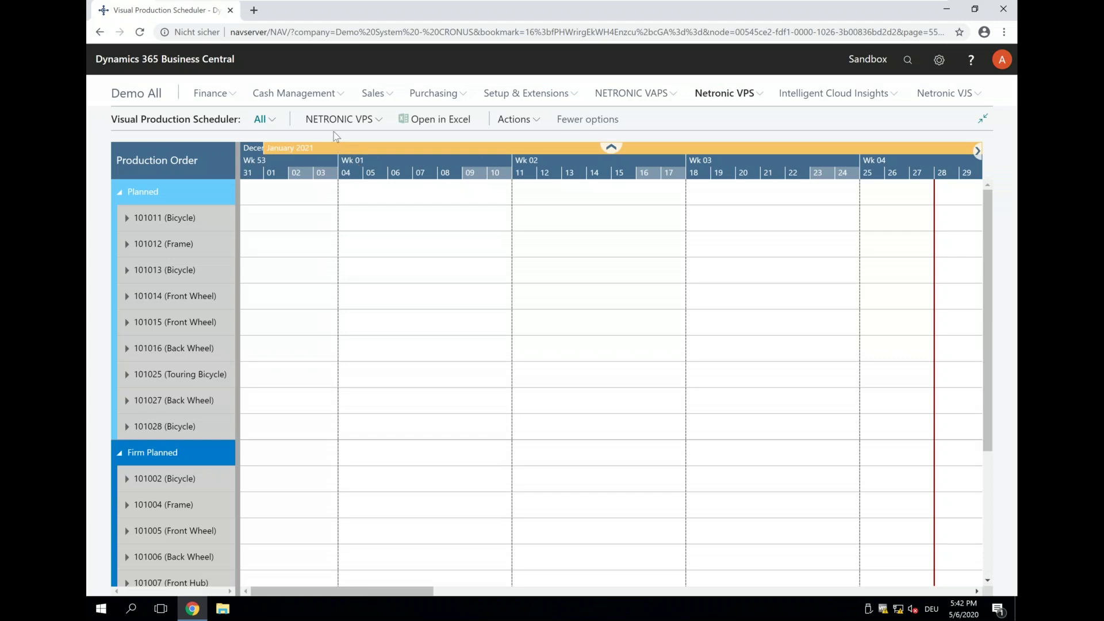
left_click(336, 119)
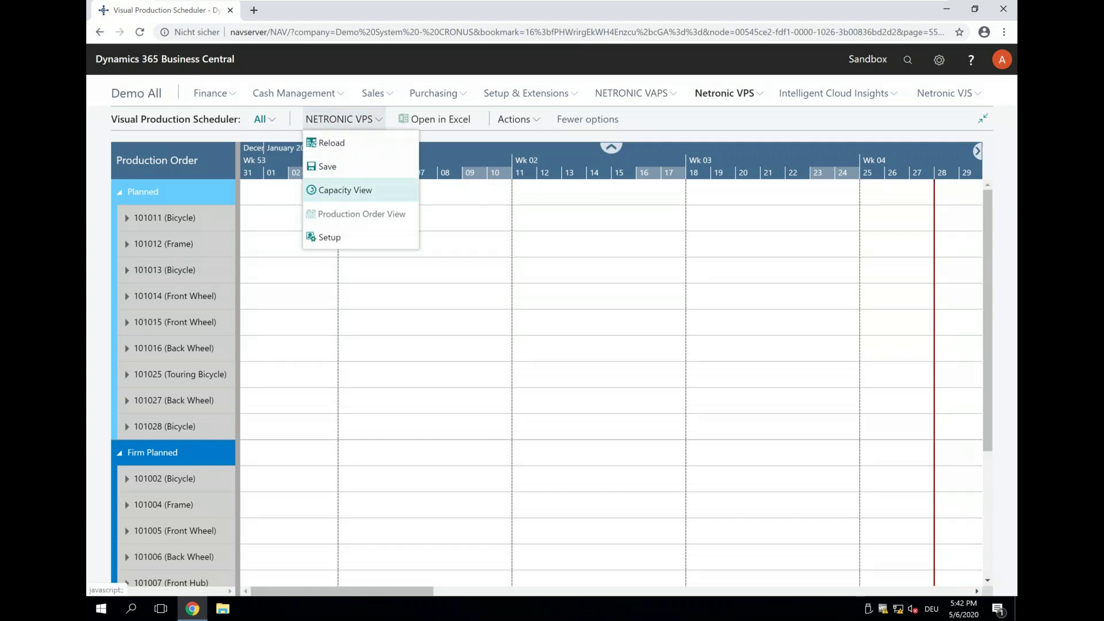
left_click(368, 193)
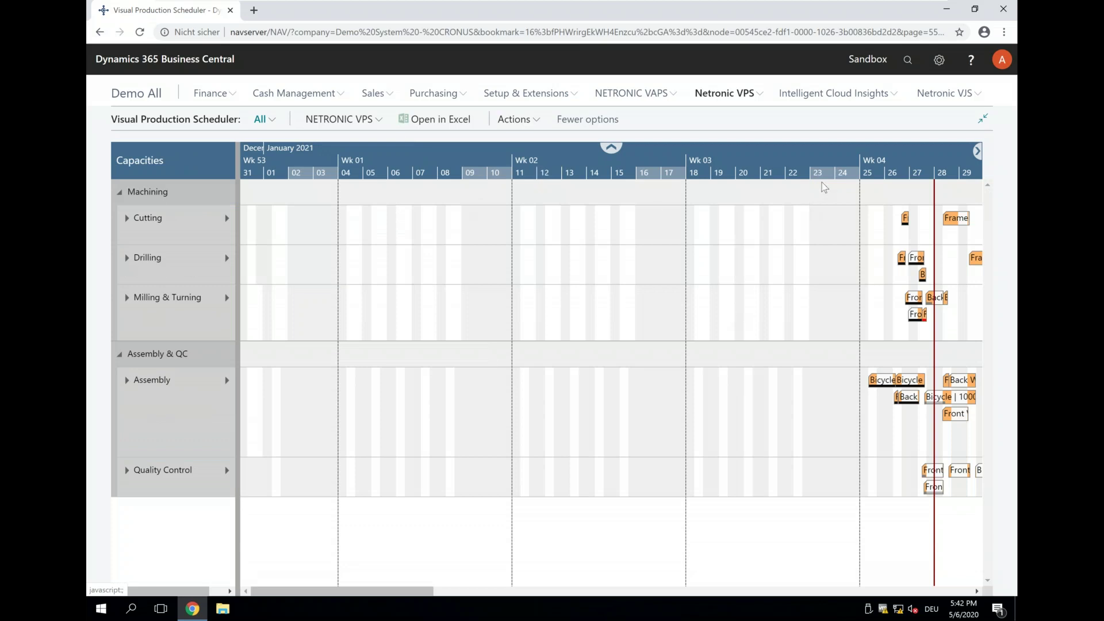
Show the Capacity View from late January to early February 2021 and expand the Assembly and Cutting work centers into their machine centers
left_click_drag(837, 163, 460, 161)
left_click(126, 380)
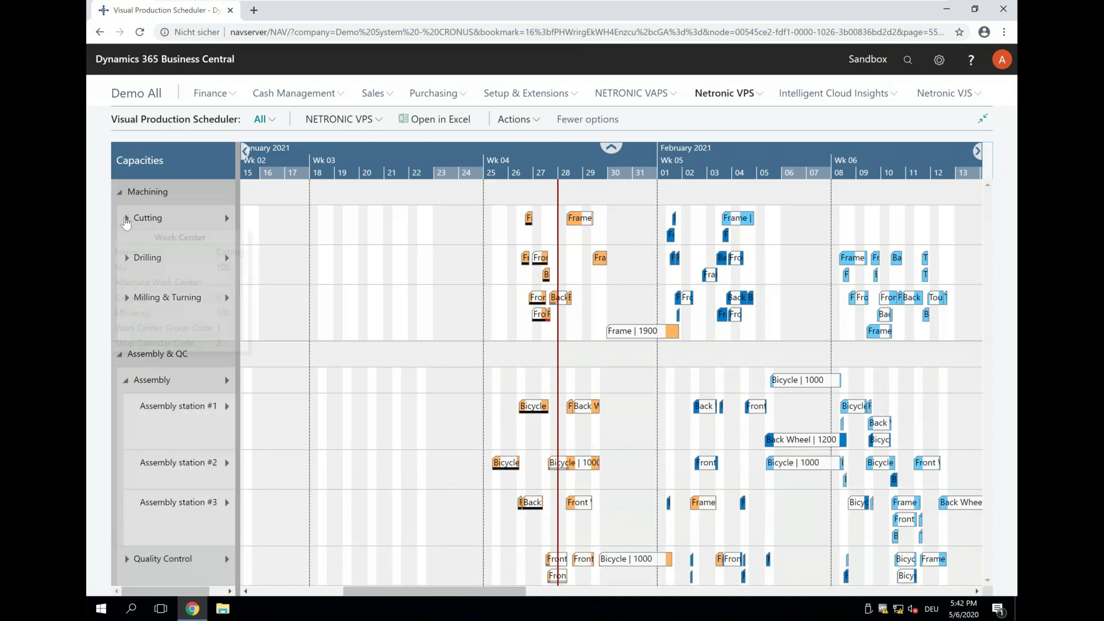
left_click(127, 220)
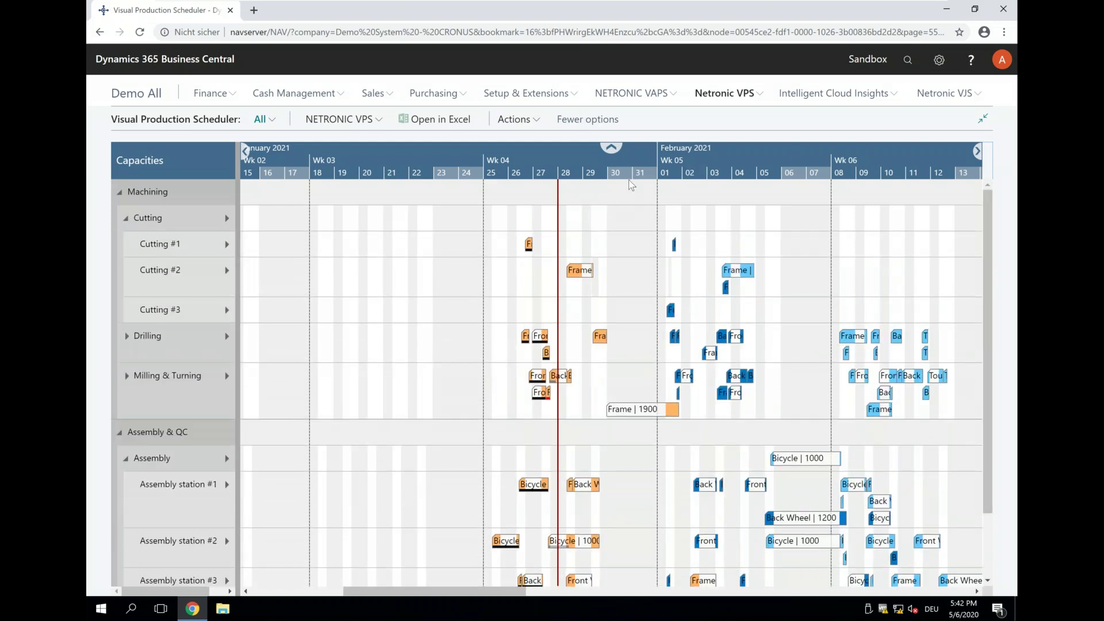
scroll(632, 184, "up", 2)
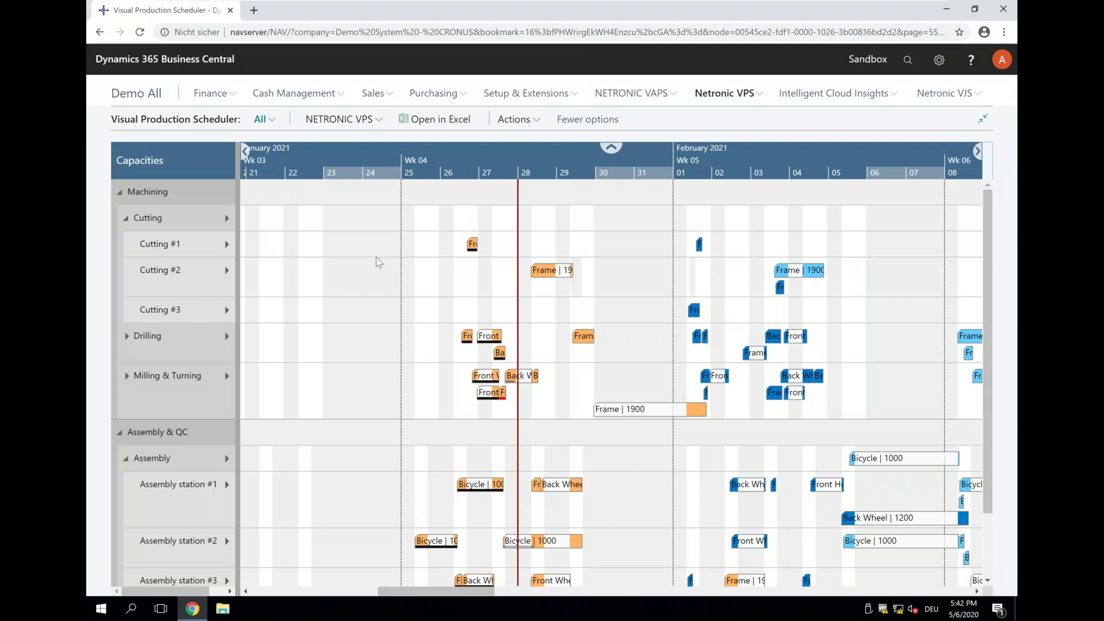
Hide the non-working periods in the Capacity View and examine the machining and assembly rows, including Assembly station #1
left_click(522, 119)
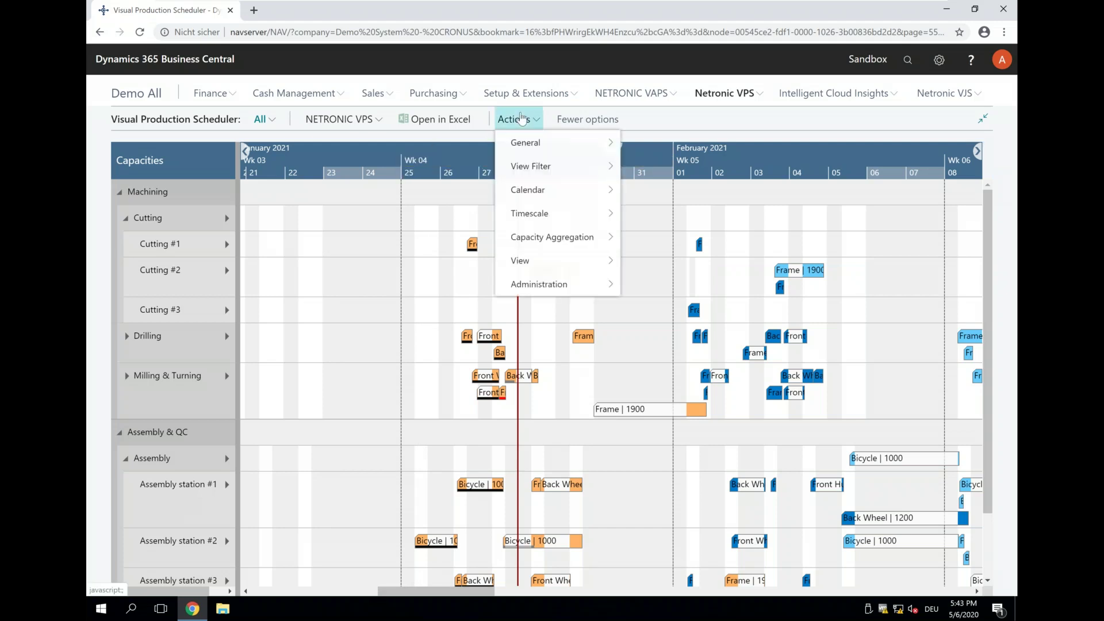
mouse_move(535, 194)
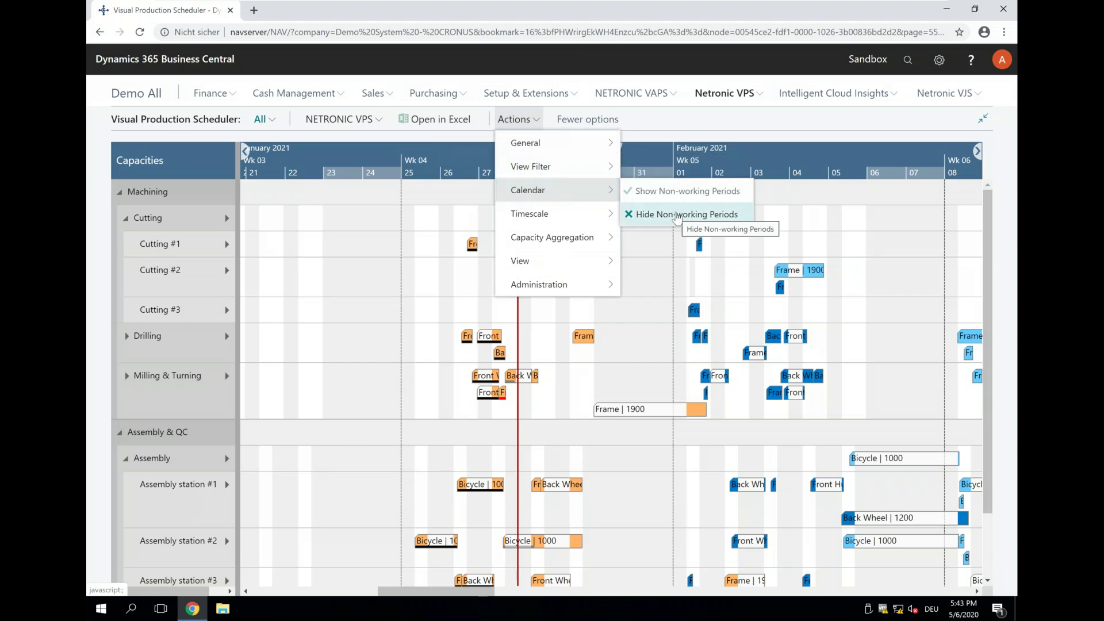
left_click(678, 216)
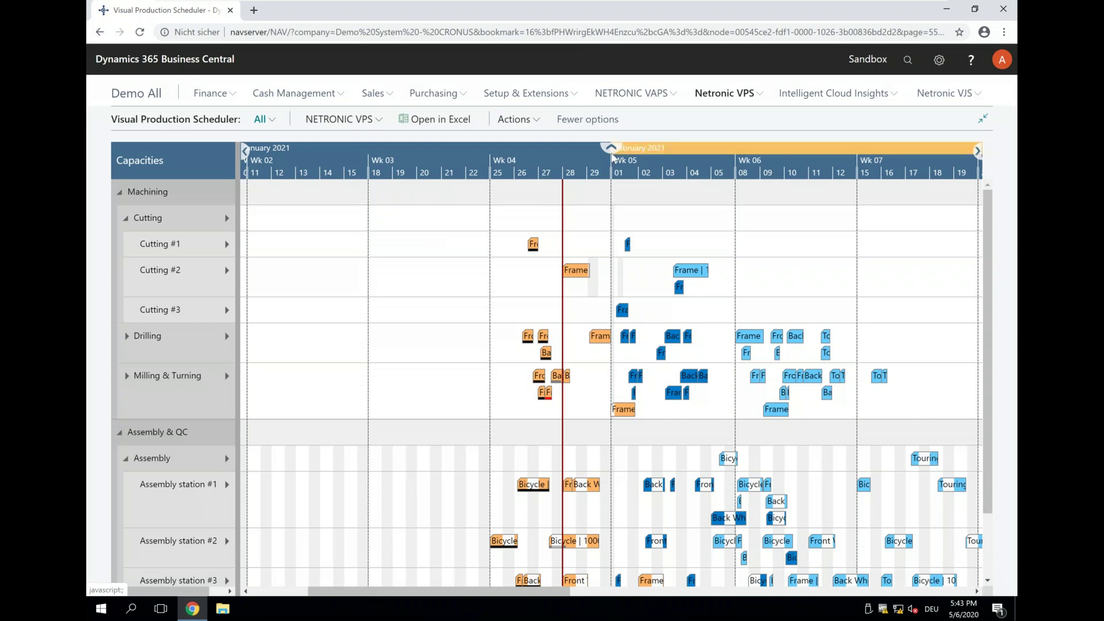
scroll(614, 158, "up", 3)
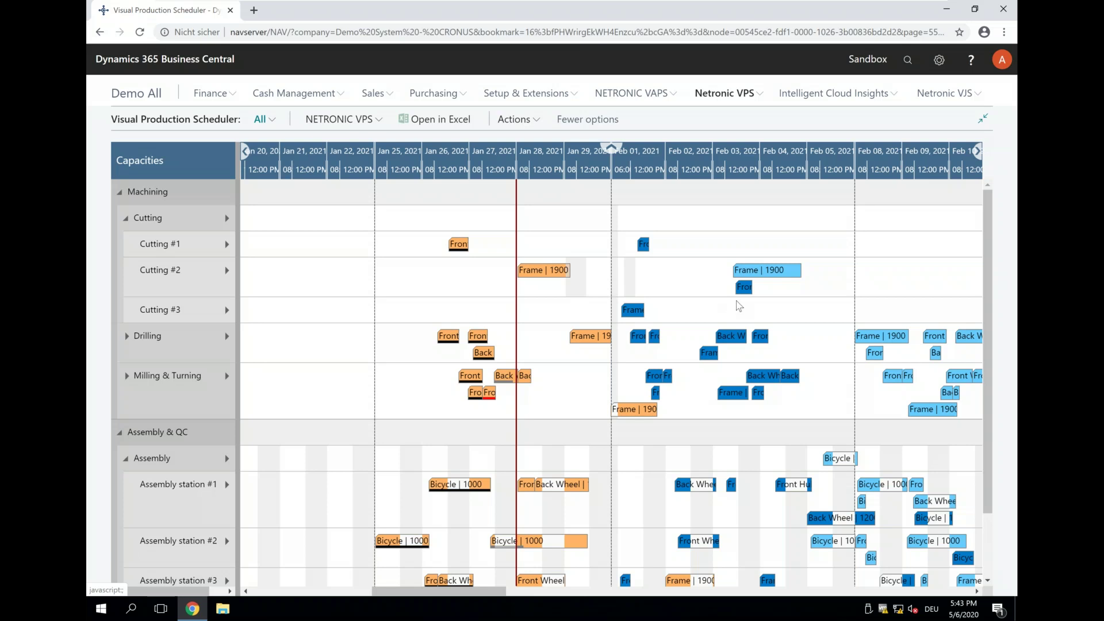
scroll(569, 391, "down", 2)
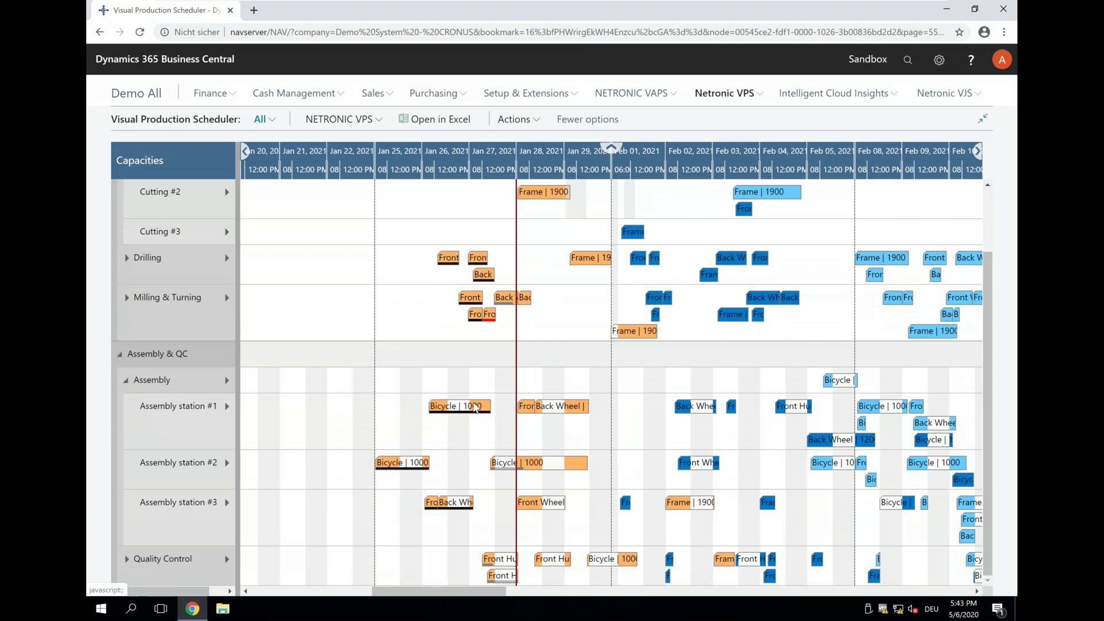
mouse_move(168, 437)
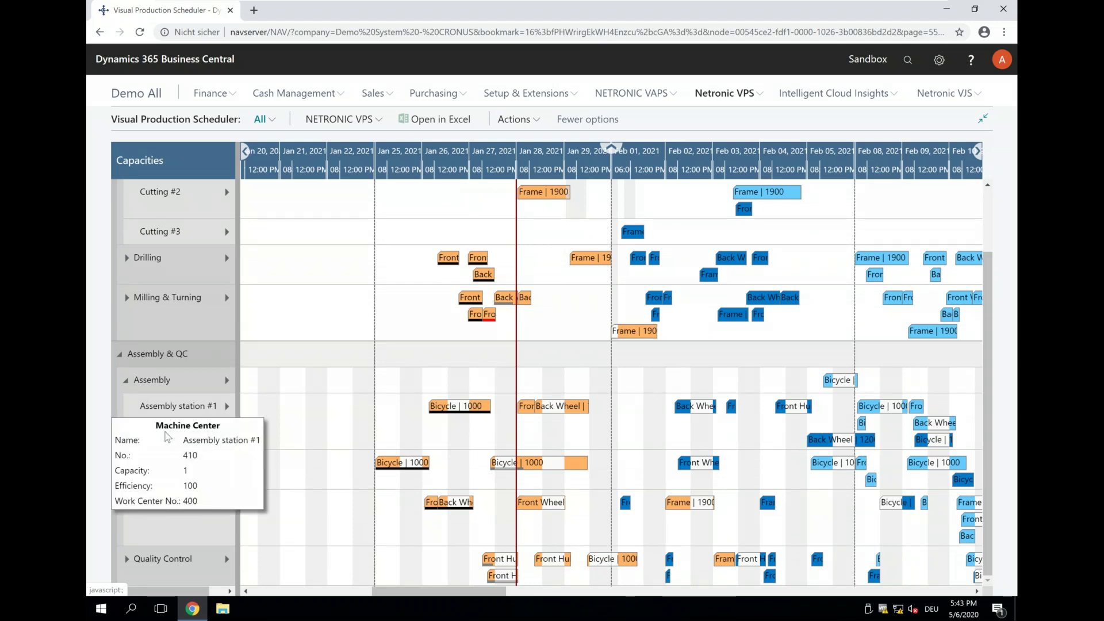
Show the setup times of the light-blue Frame | 1900 operation on Cutting #2 and examine its production order's operations
scroll(292, 415, "up", 3)
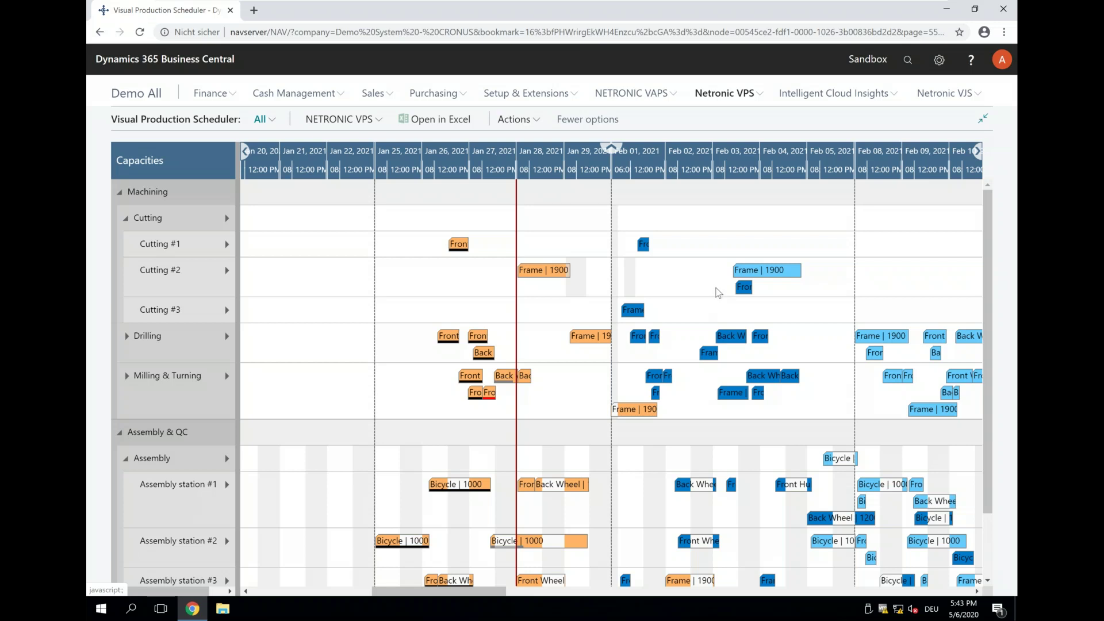
right_click(748, 270)
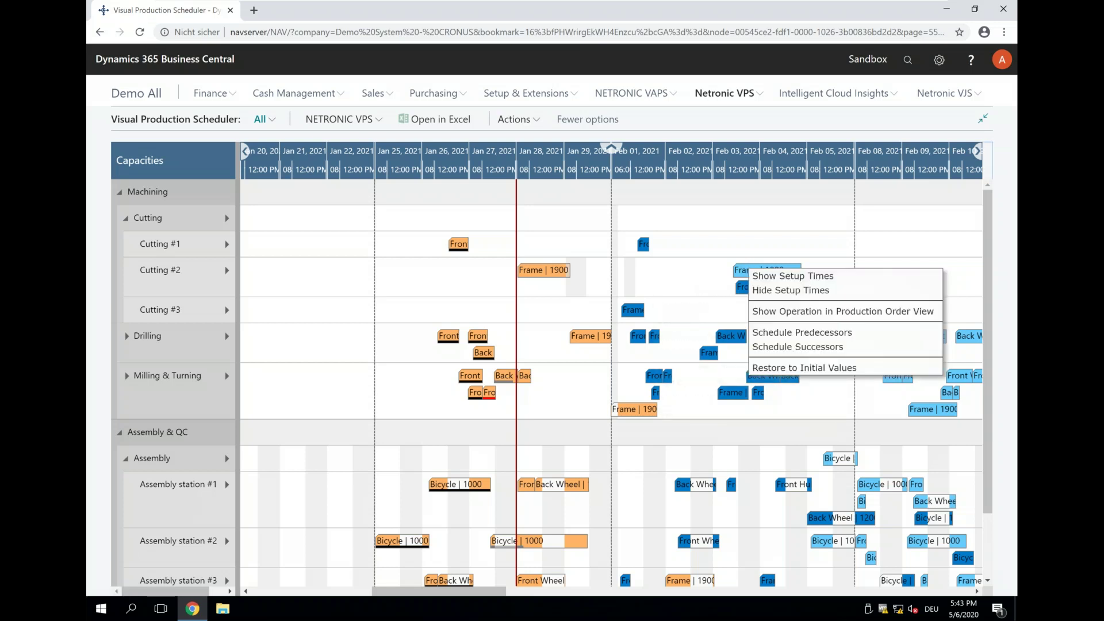
left_click(770, 274)
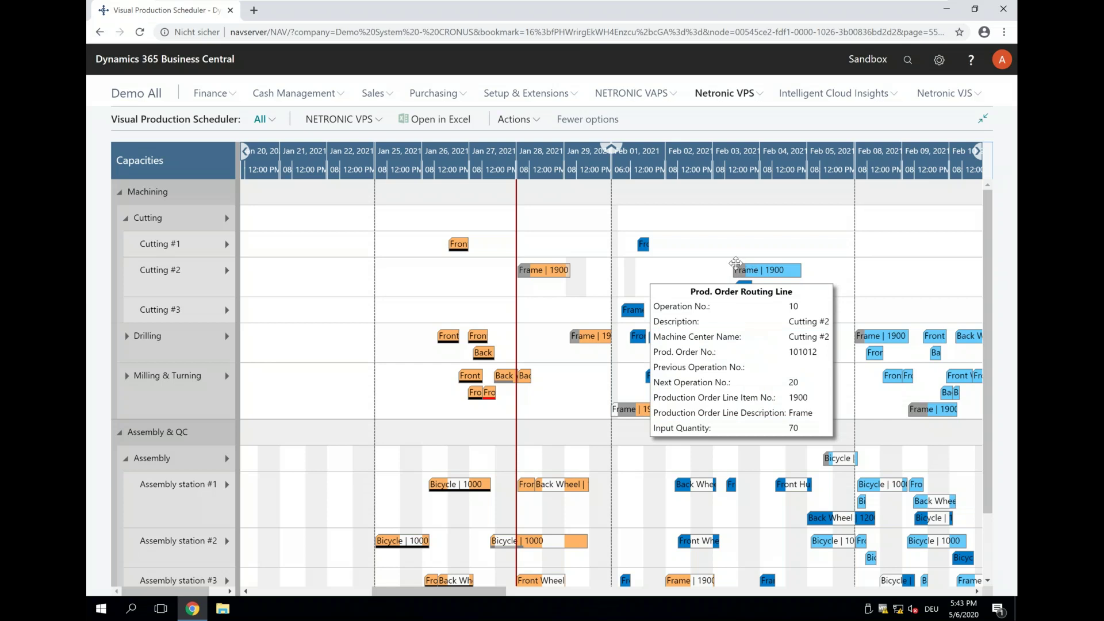
mouse_move(754, 266)
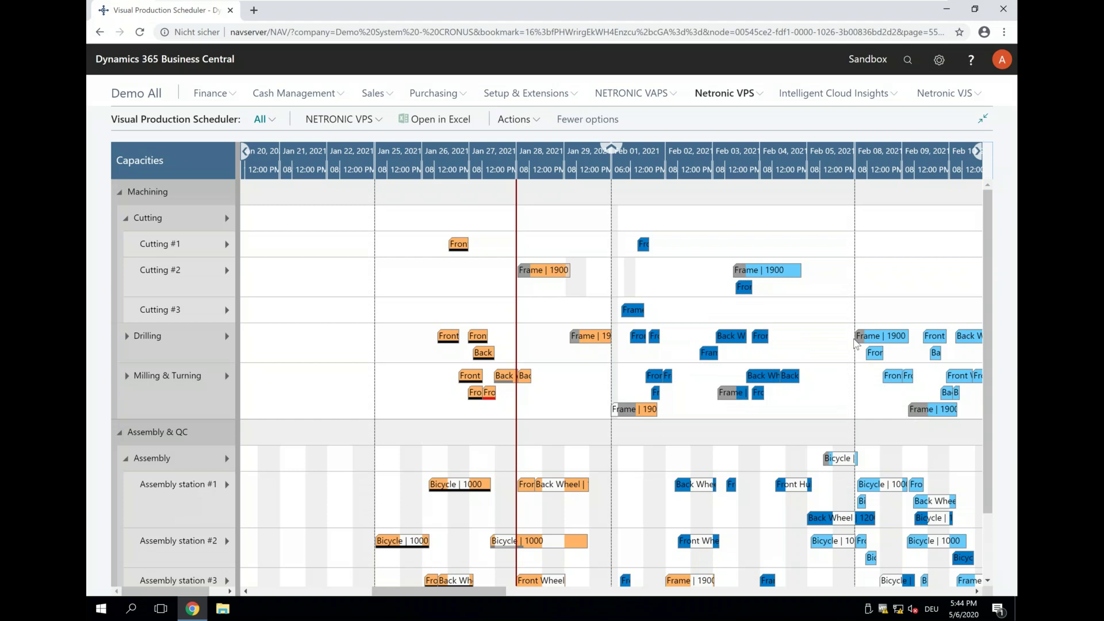
mouse_move(860, 340)
Show the capacity histograms of the Cutting work center, Cutting #1 and Cutting #2, and examine the load on Cutting #2
left_click(227, 219)
left_click(227, 220)
left_click(226, 220)
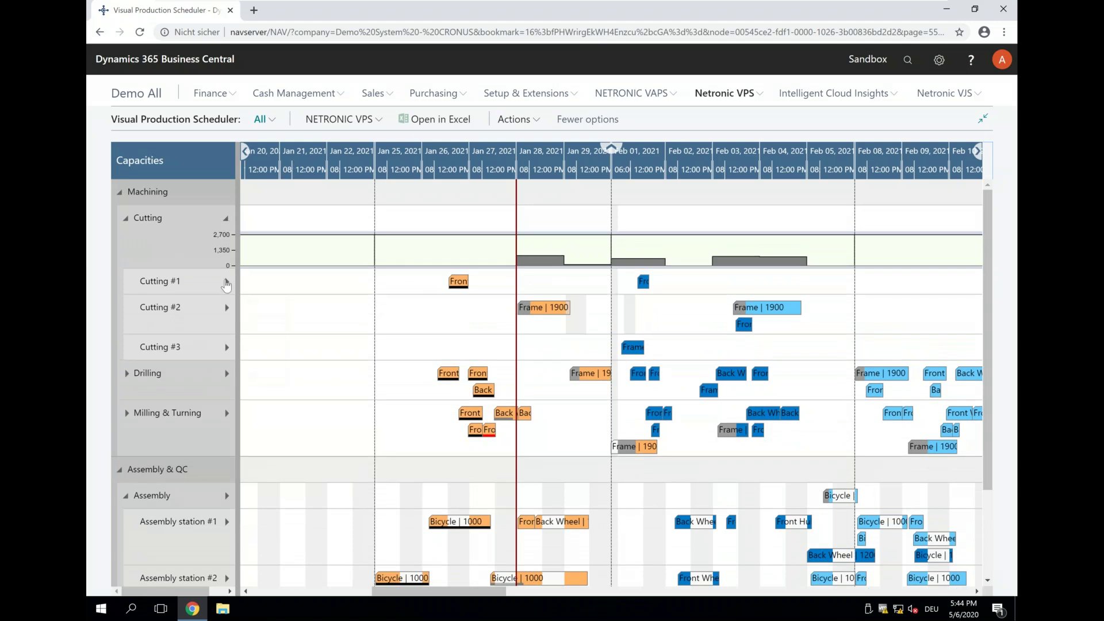
left_click(226, 283)
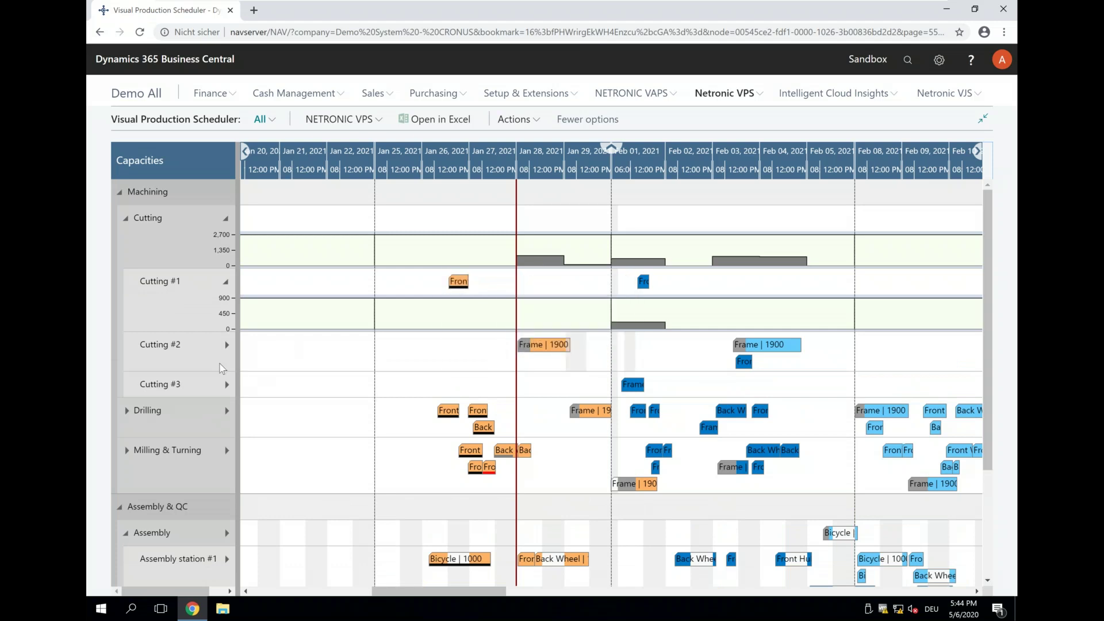
mouse_move(226, 352)
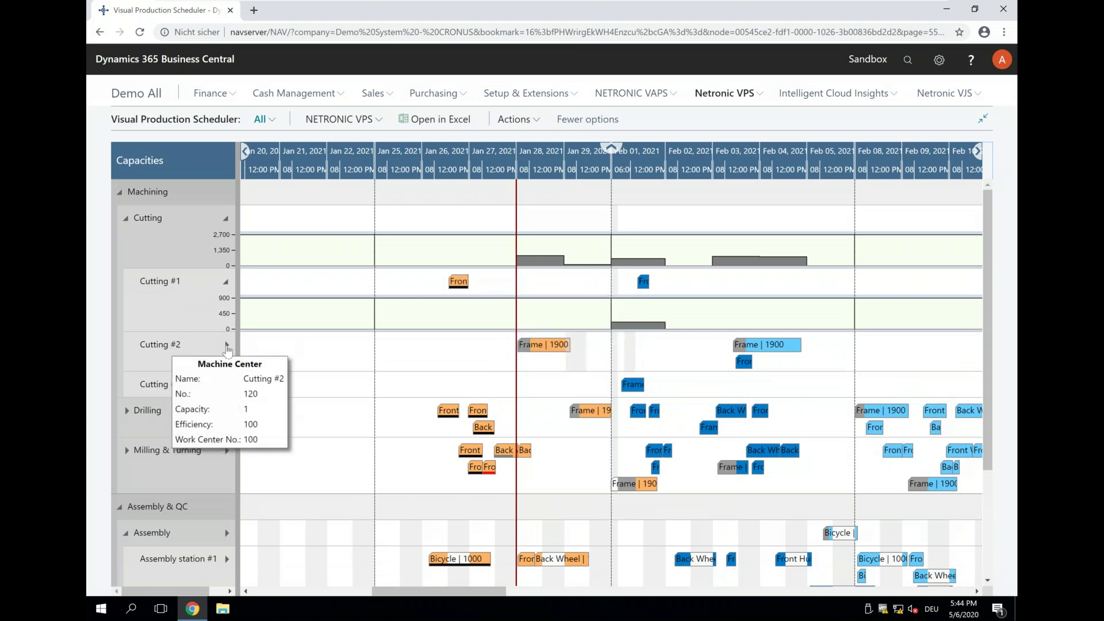
left_click(227, 346)
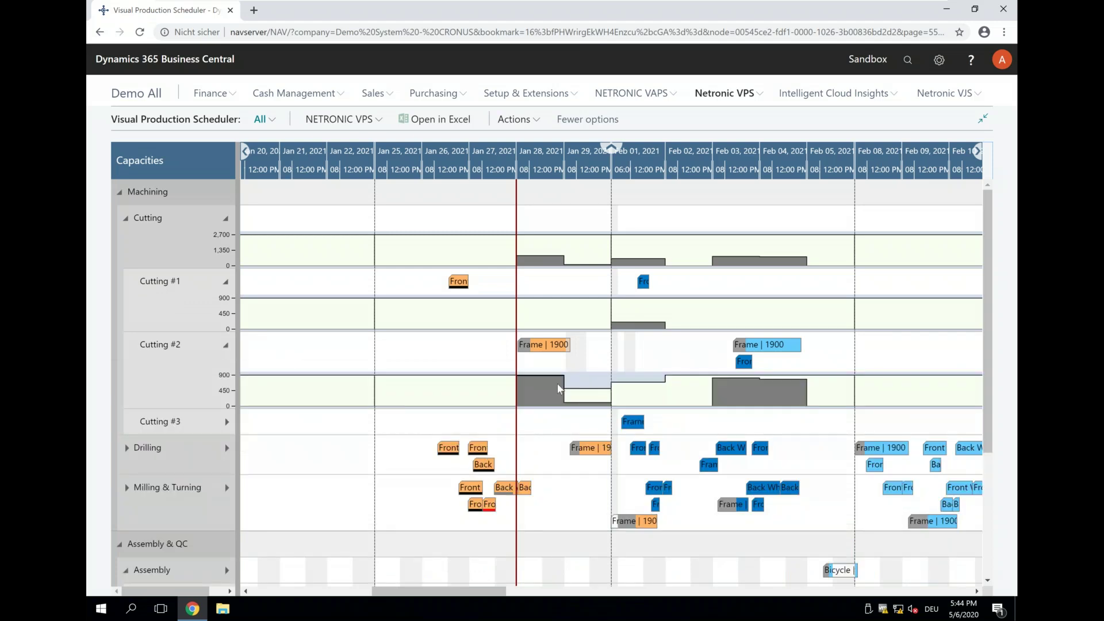
mouse_move(651, 398)
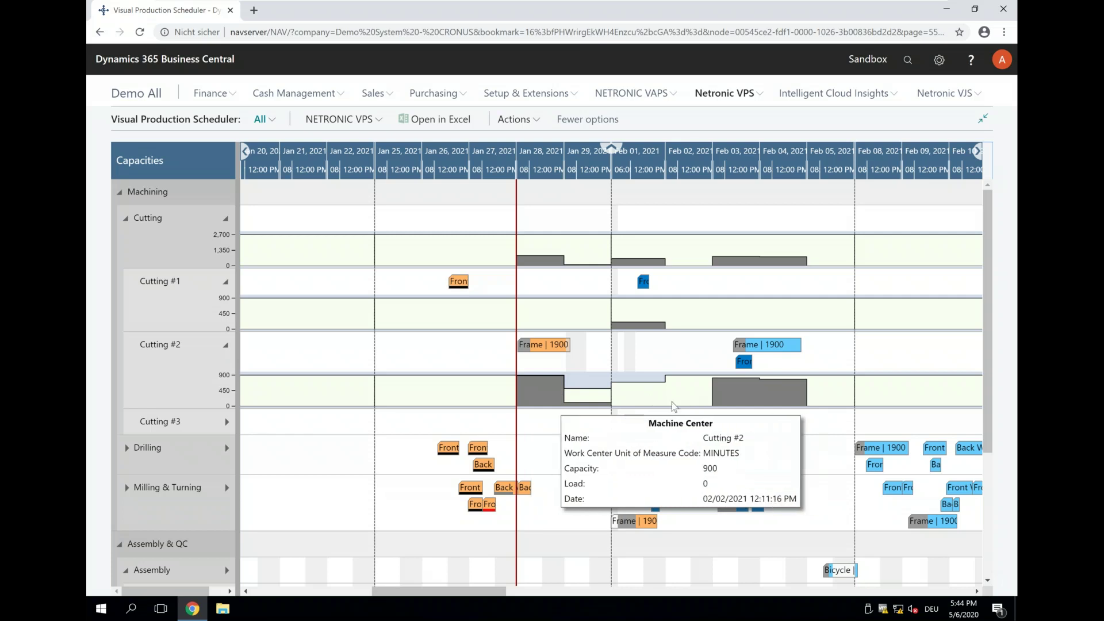
Set the capacity aggregation of the histograms to By Second
left_click(515, 119)
mouse_move(533, 214)
mouse_move(536, 238)
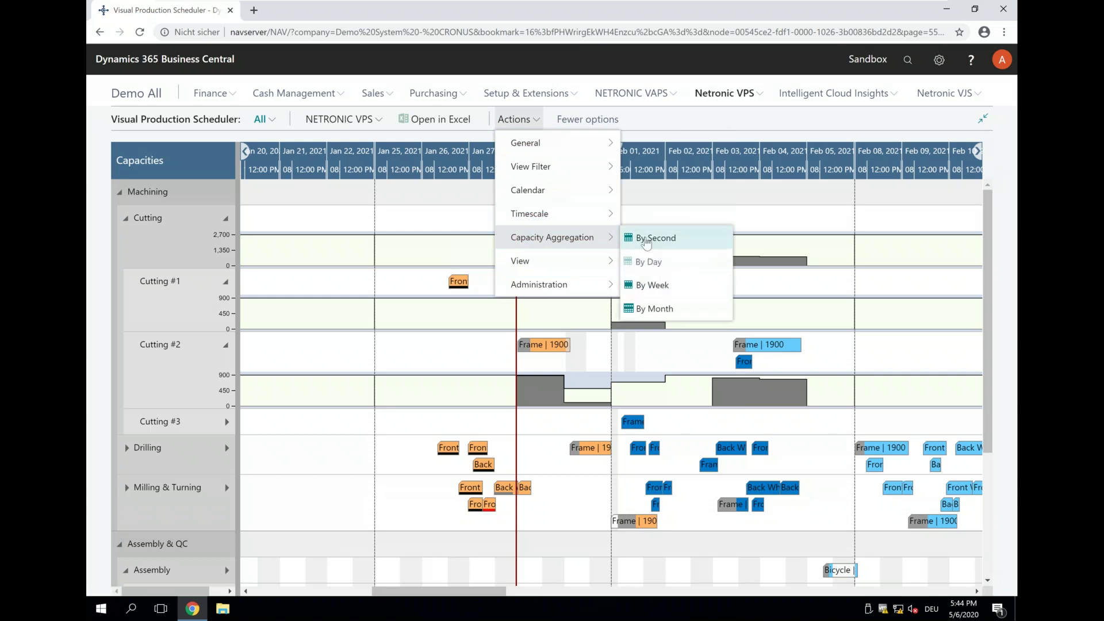
left_click(647, 238)
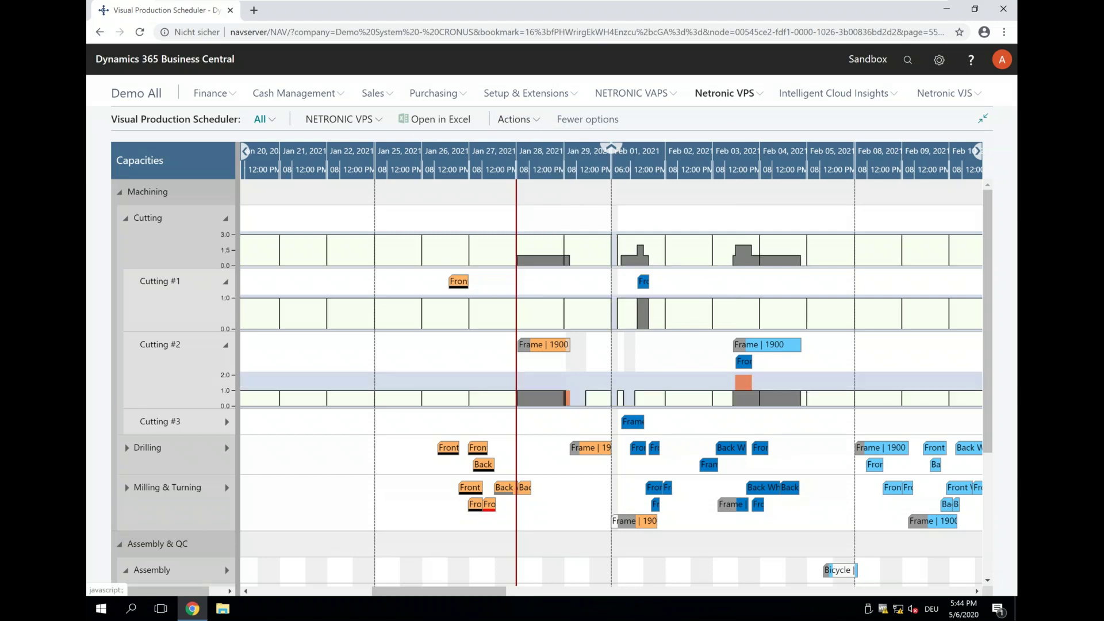
Reschedule the February 1 operation on Cutting #1 toward the end of that day and examine its load in the histogram
mouse_move(649, 283)
left_click_drag(648, 283, 644, 318)
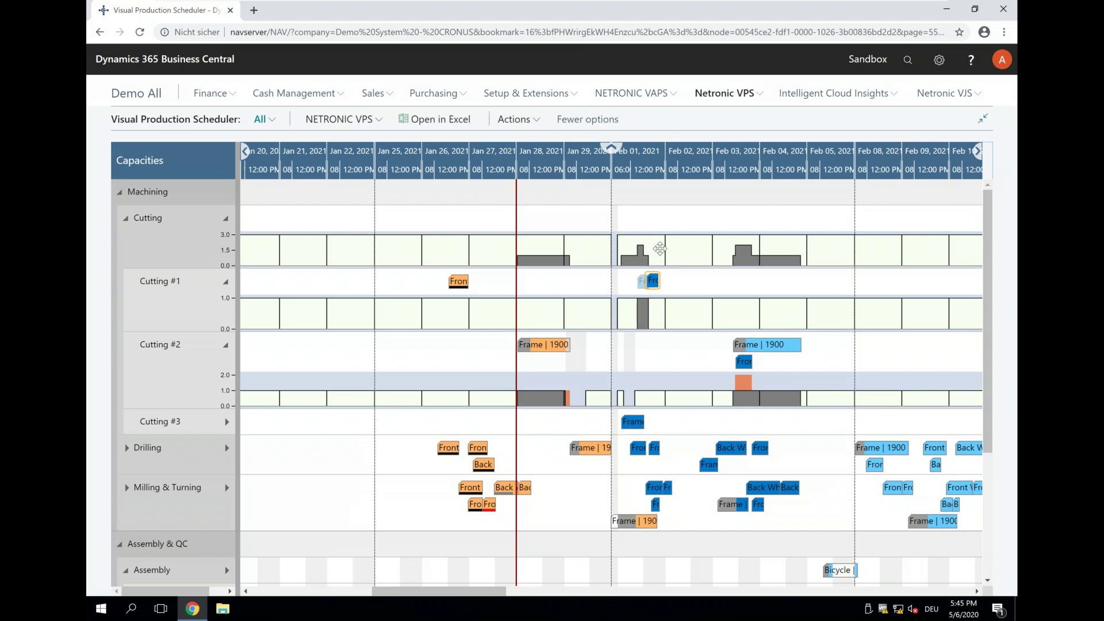
left_click_drag(660, 248, 654, 300)
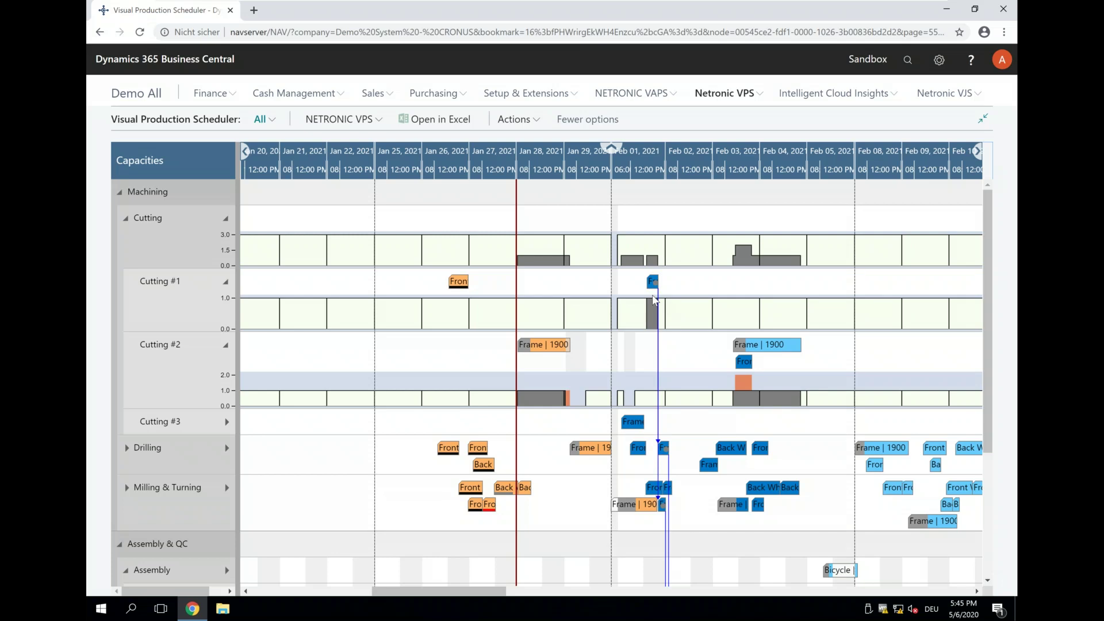
mouse_move(655, 299)
scroll(642, 167, "up", 1)
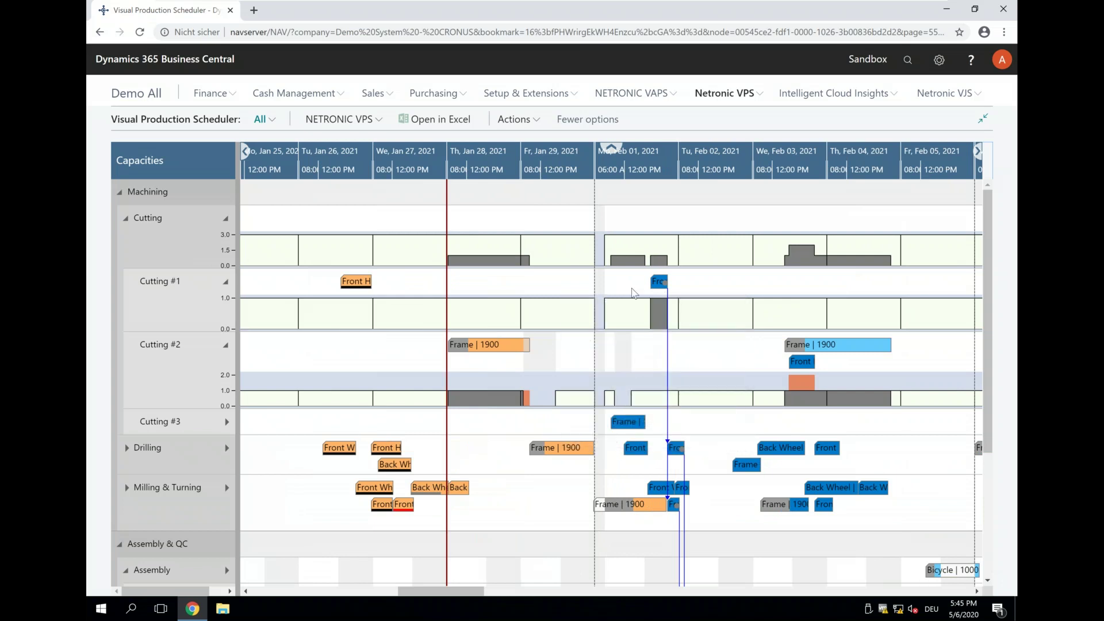
mouse_move(623, 263)
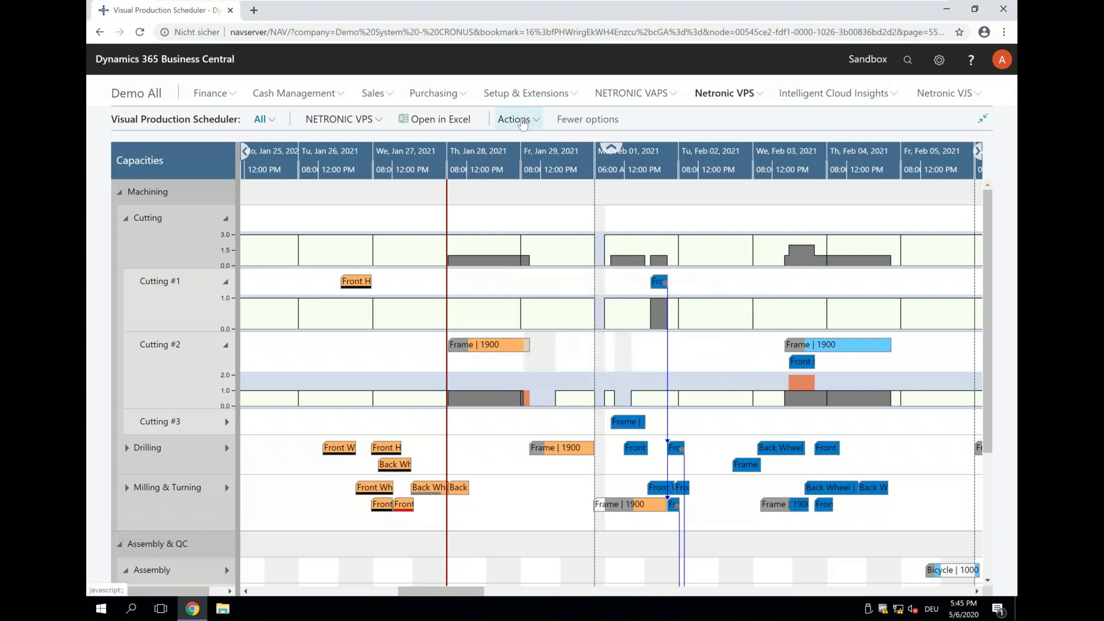
Set the capacity aggregation to By Day and examine the Cutting work center's load on February 1
left_click(520, 121)
mouse_move(540, 234)
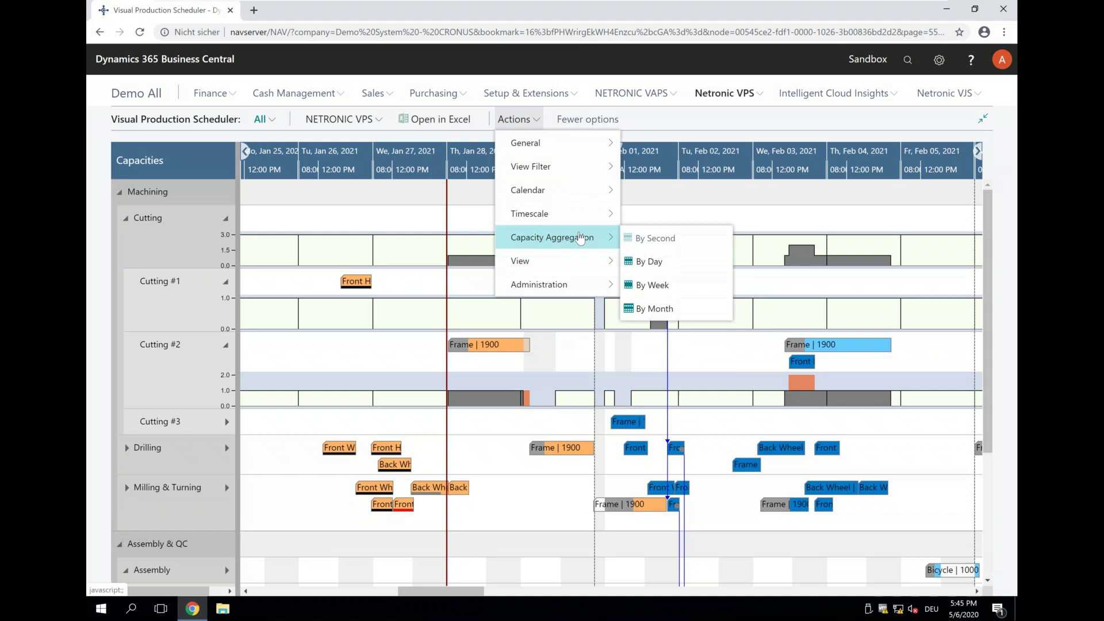
left_click(649, 262)
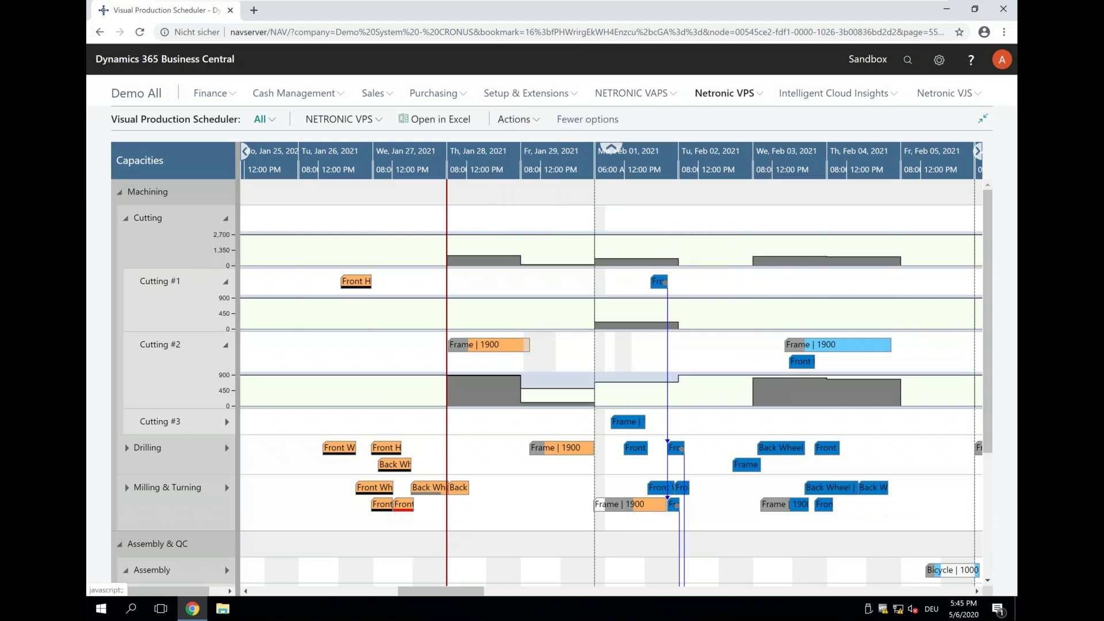
mouse_move(624, 257)
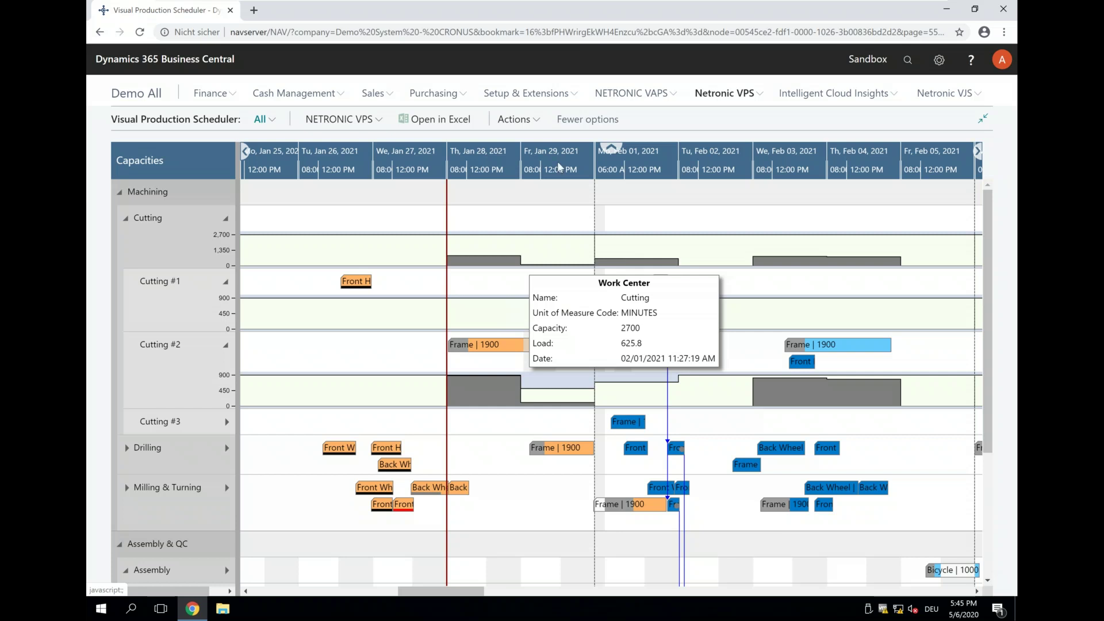
Set the capacity aggregation to By Month and show the timescale in weeks across January and February 2021
left_click(514, 119)
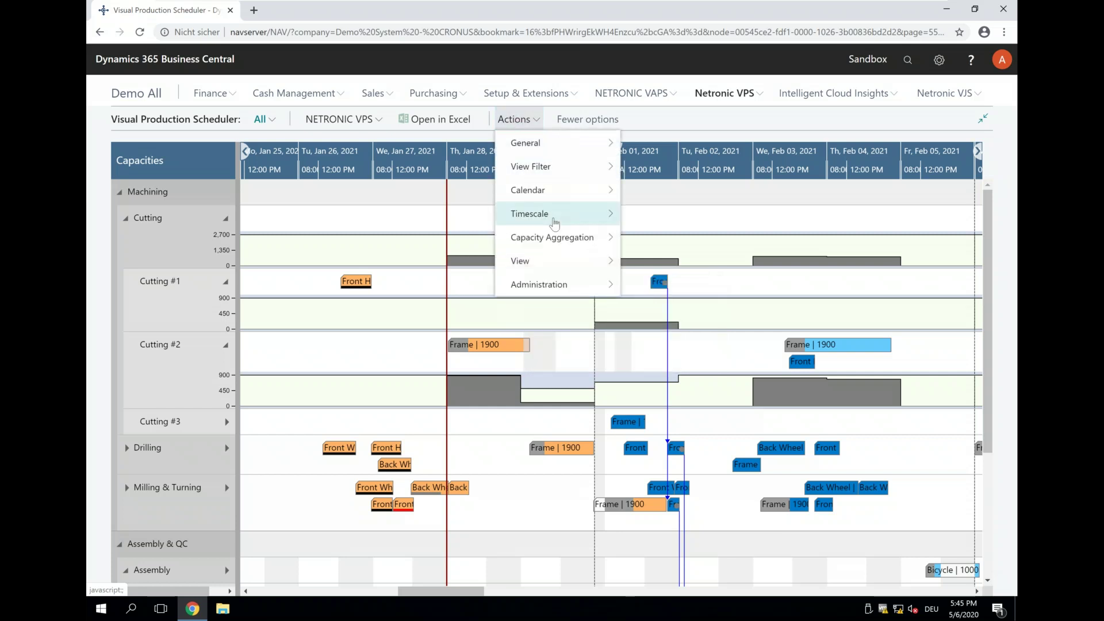
mouse_move(555, 238)
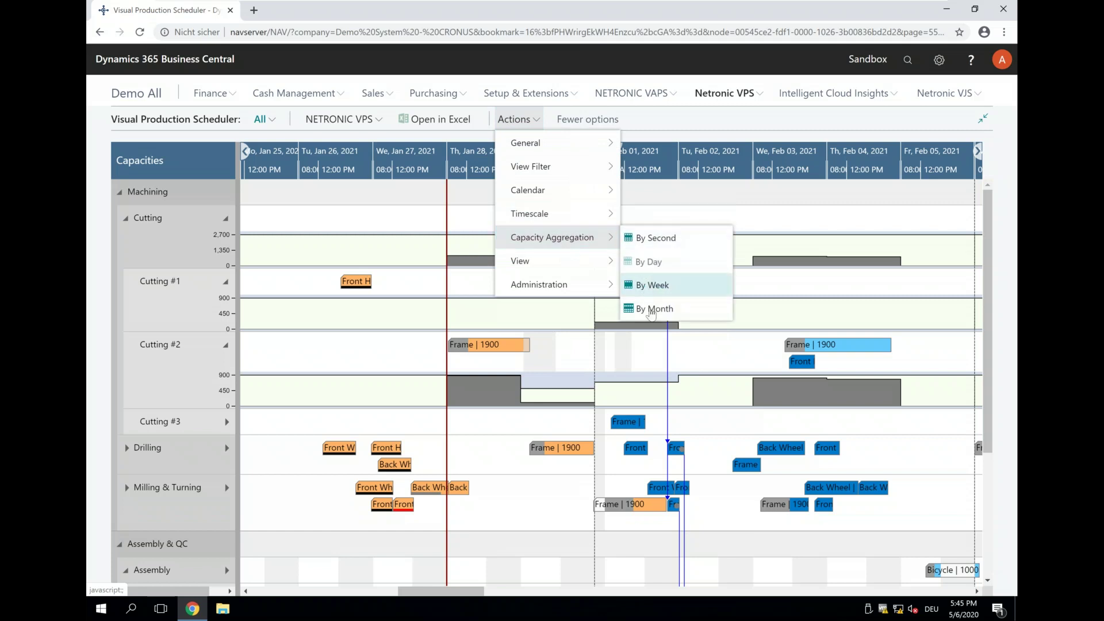
left_click(651, 310)
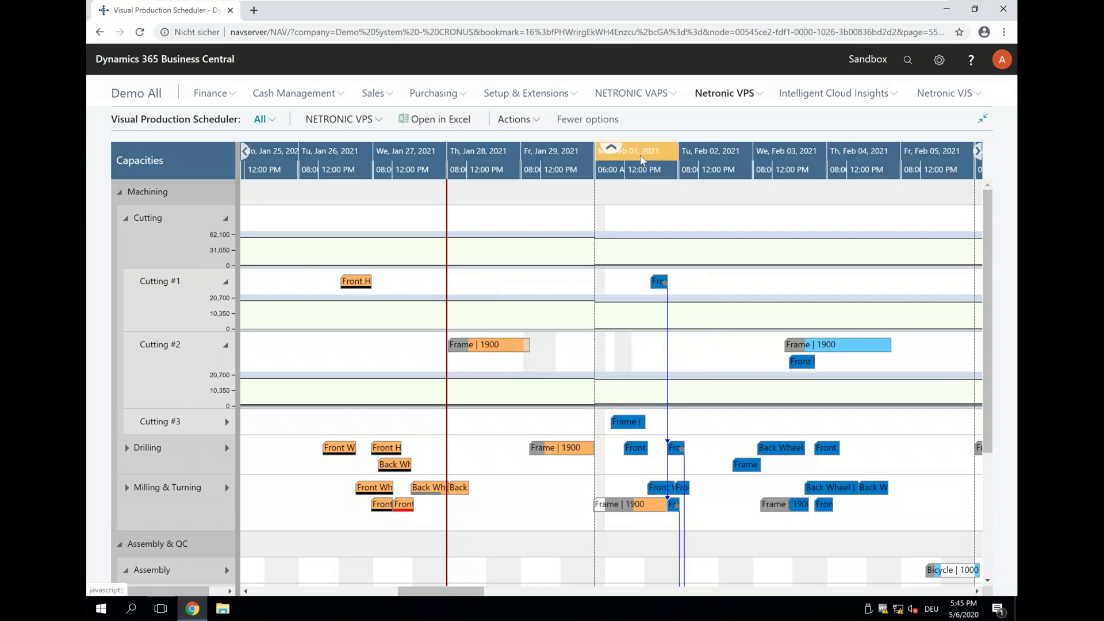
scroll(643, 160, "down", 1)
scroll(643, 160, "down", 4)
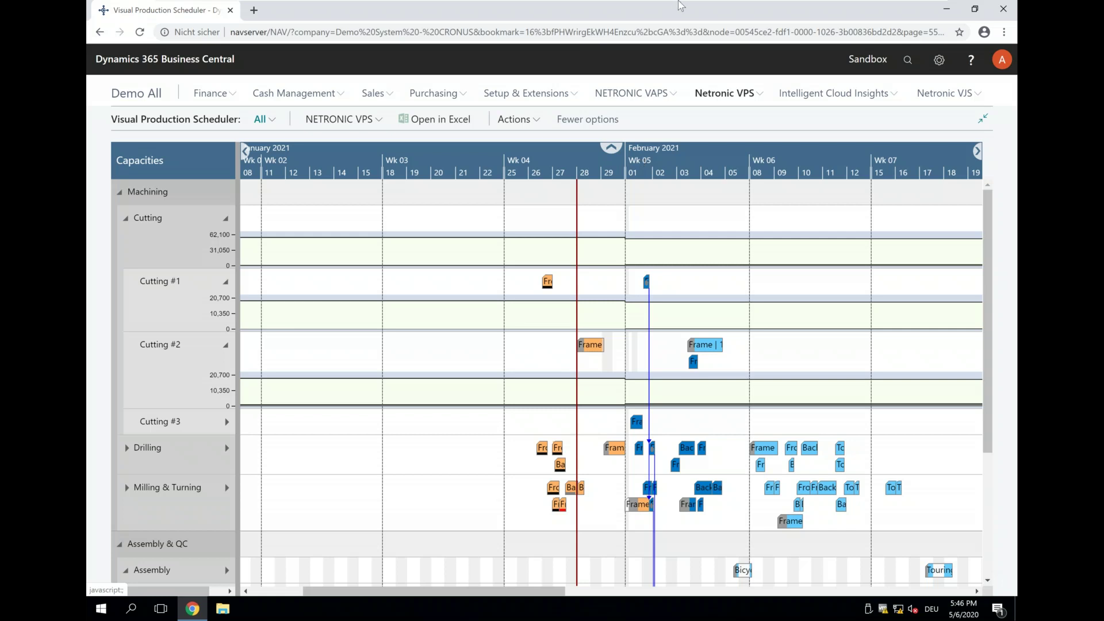
Switch to the PowerPoint presentation and go two slides forward from the "Level of information detail" slide
mouse_move(681, 4)
left_click(906, 10)
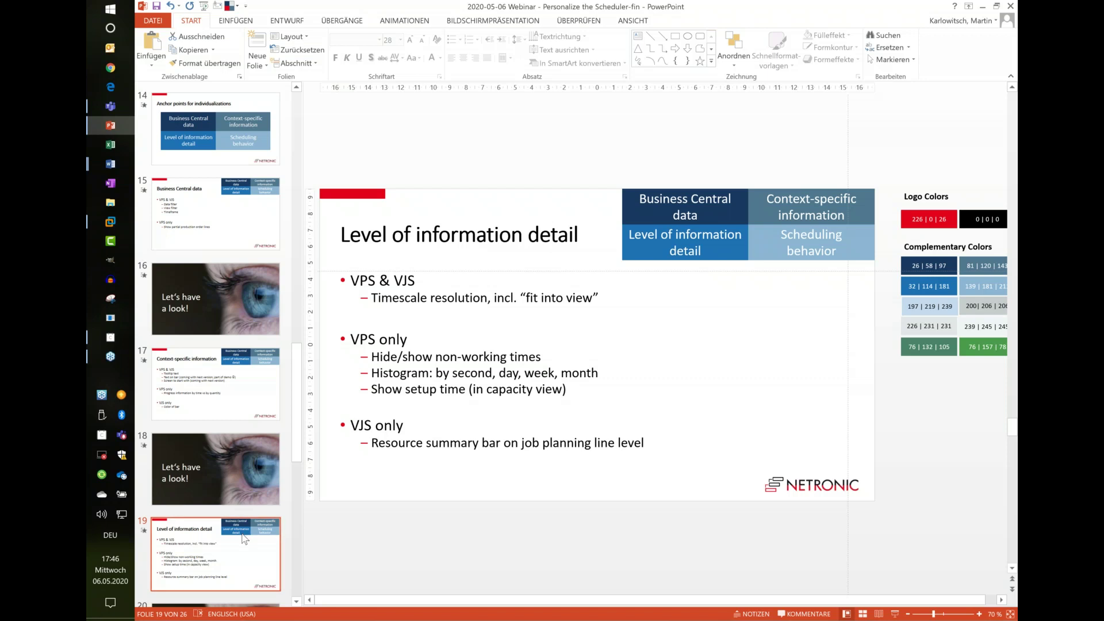
key("Down")
key("Down")
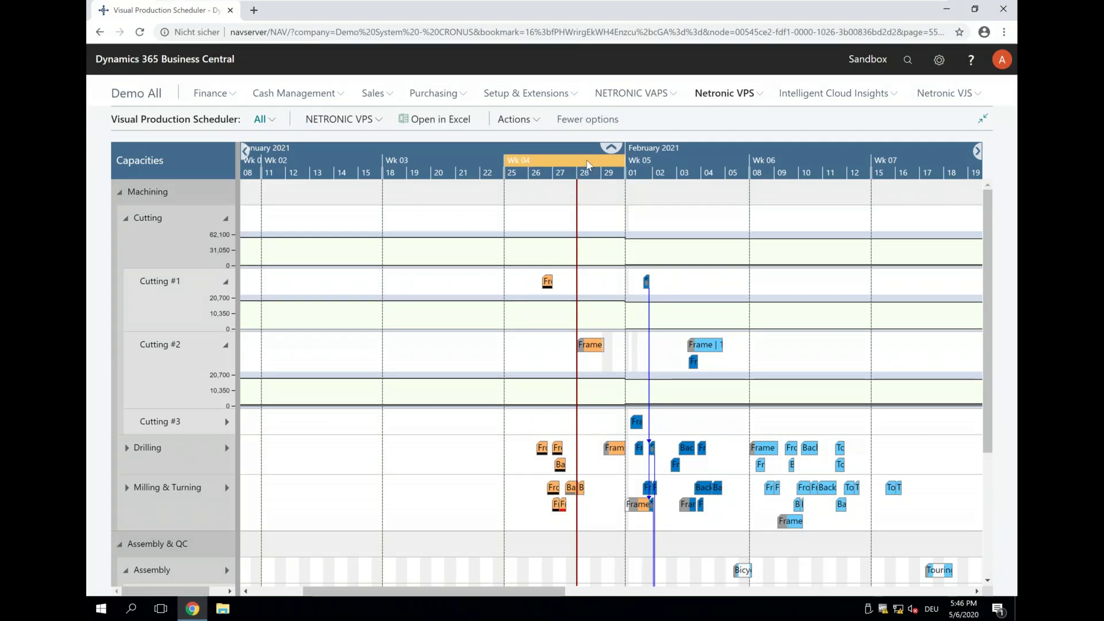
Switch the scheduler to the Production Order View and expand planned order 101011 (Bicycle) and its line 10000
scroll(588, 165, "down", 3)
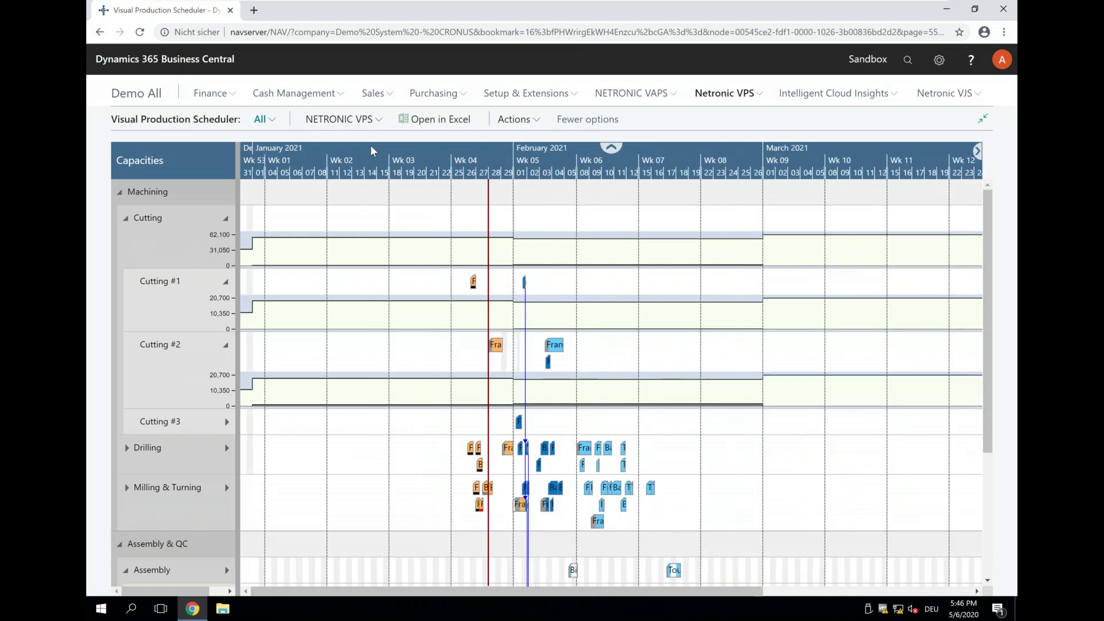
left_click(358, 119)
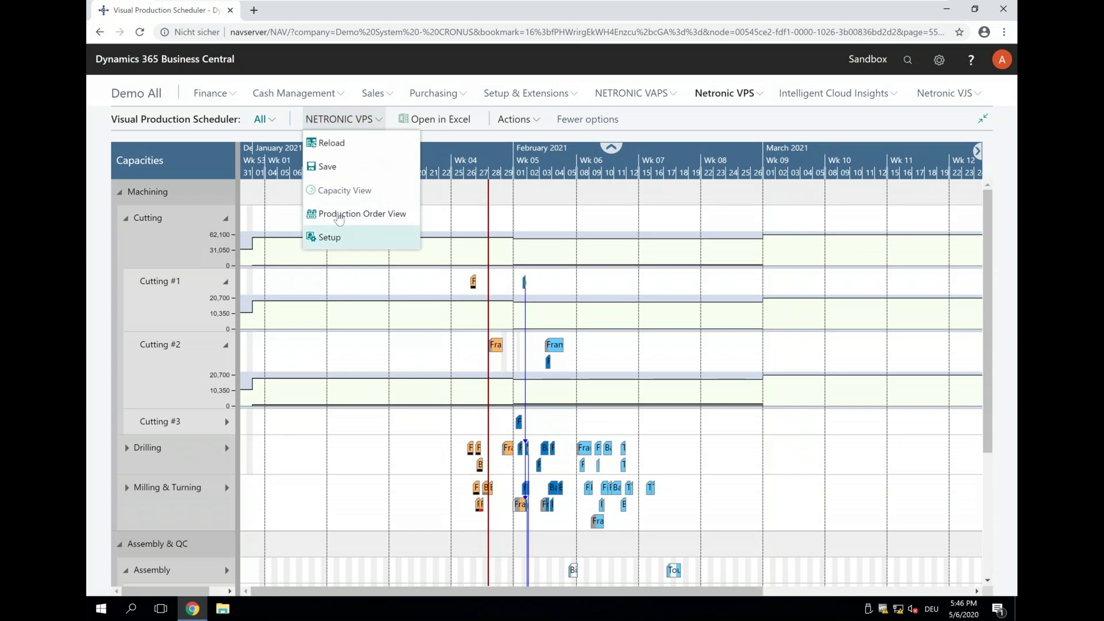
left_click(340, 214)
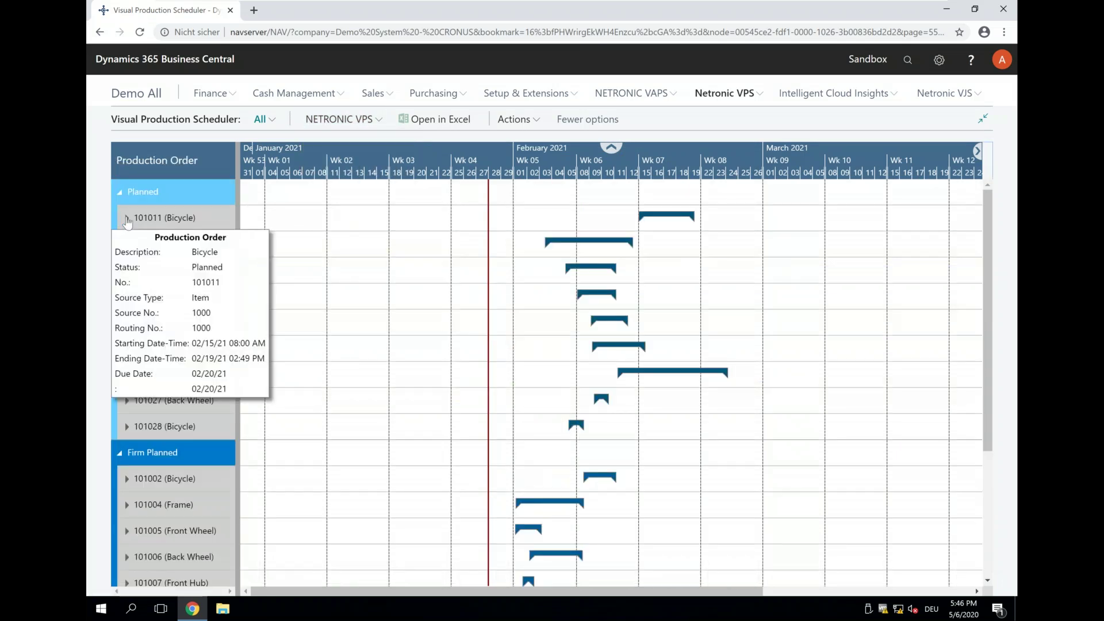
left_click(127, 219)
left_click(132, 246)
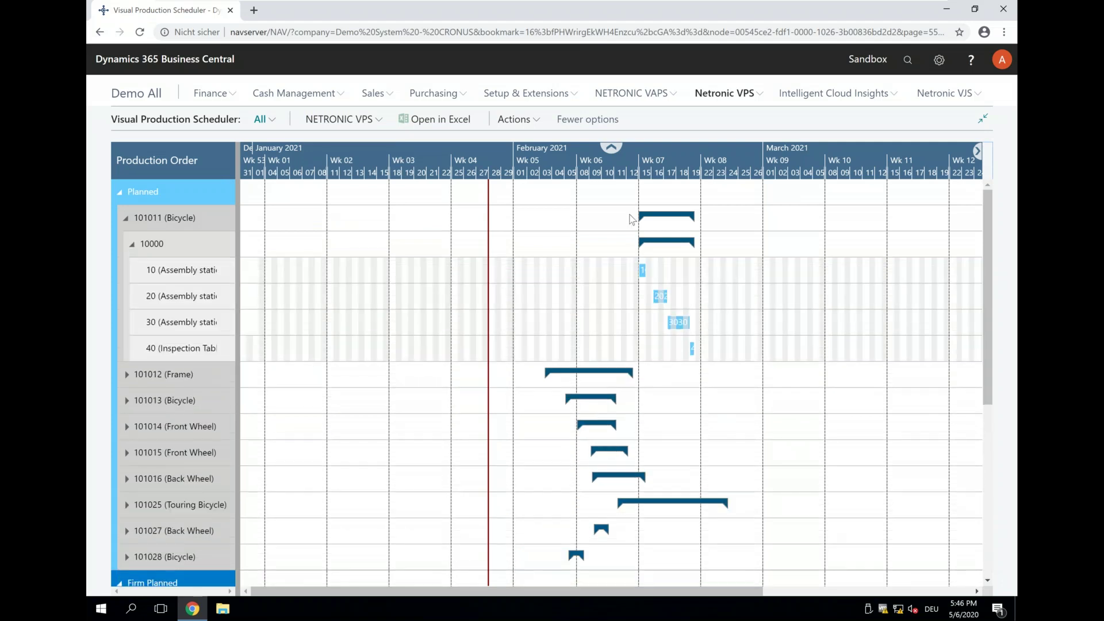
Show the timescale around February 15 to 19, 2021 and select operation 10 of order 101011
left_click_drag(483, 176, 460, 172)
scroll(457, 171, "up", 1)
scroll(457, 171, "up", 3)
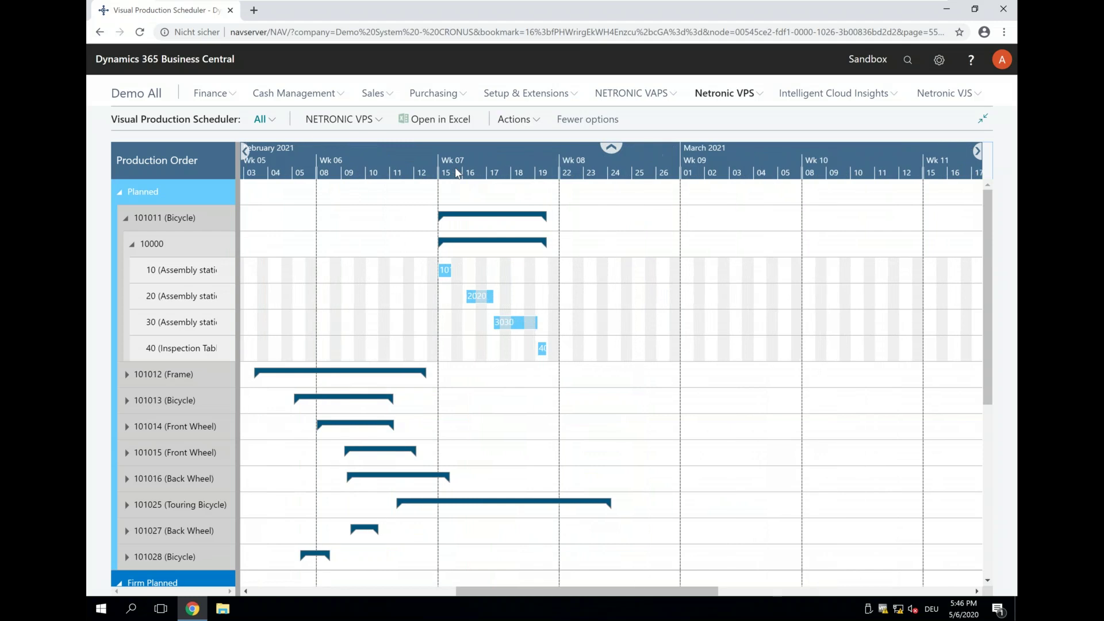
scroll(457, 171, "up", 4)
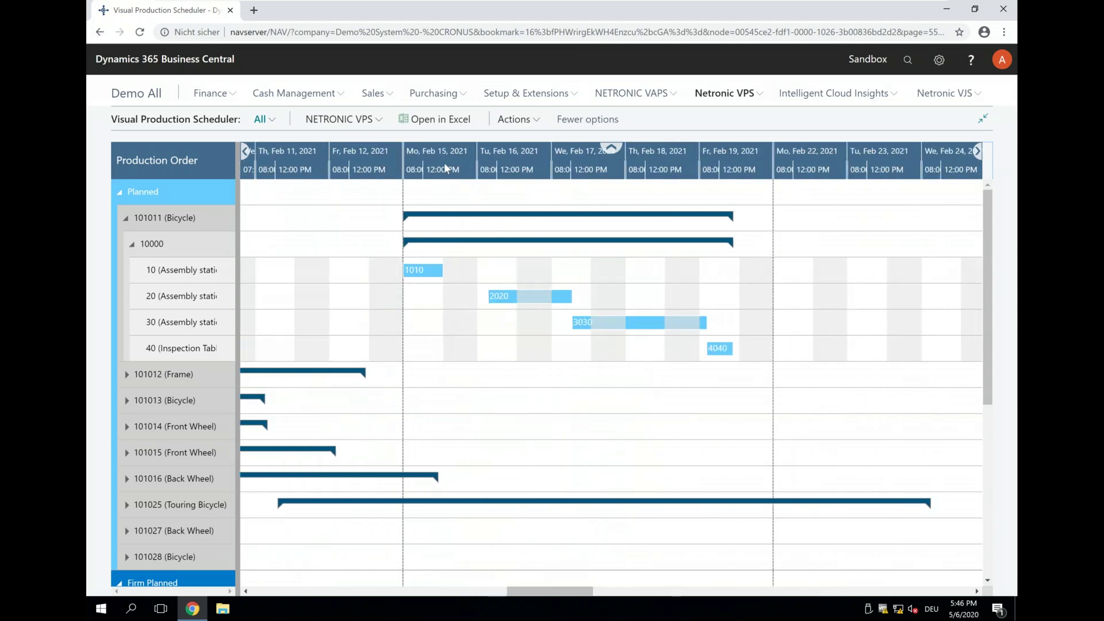
scroll(433, 157, "down", 2)
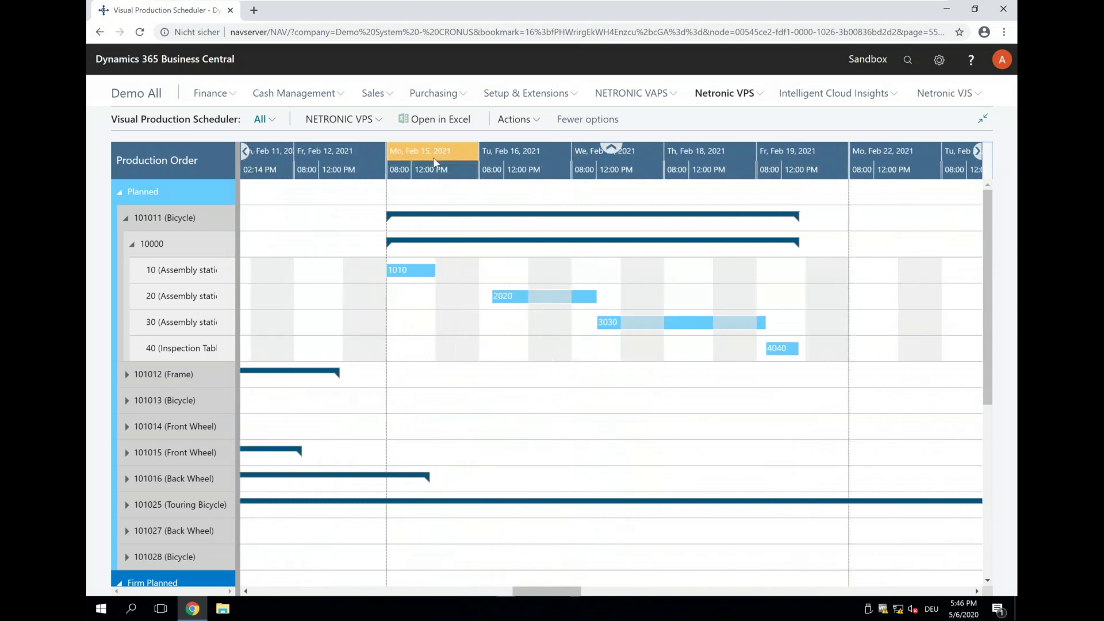
left_click(402, 270)
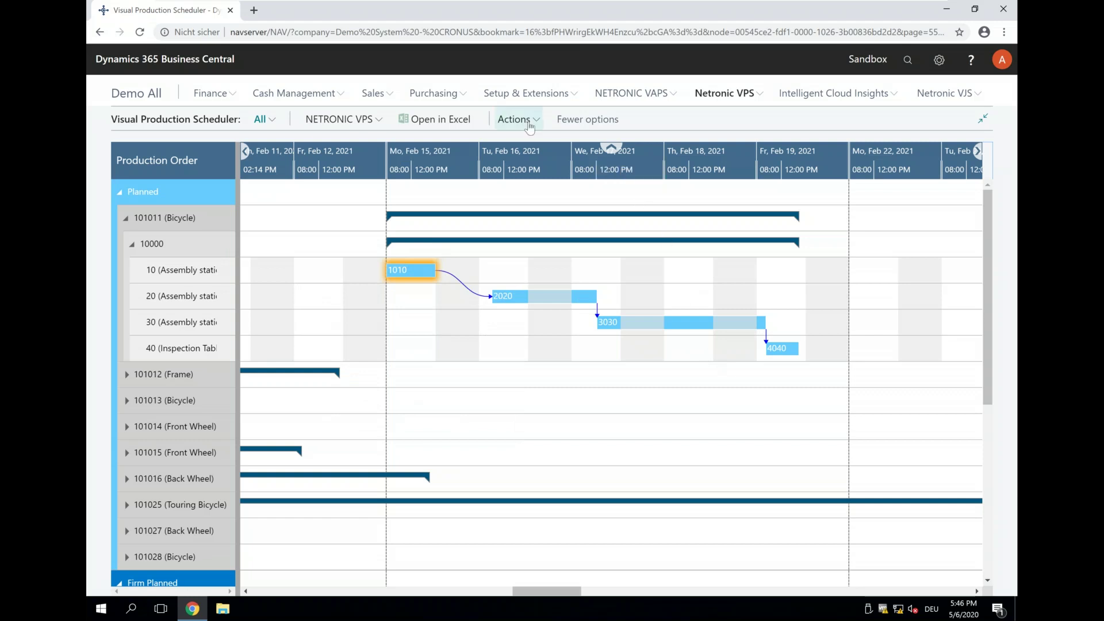
In the scheduler's administration setup, turn off autoscheduling of successors and turn off Schedule Across Prod. Order Lines
left_click(517, 119)
mouse_move(544, 294)
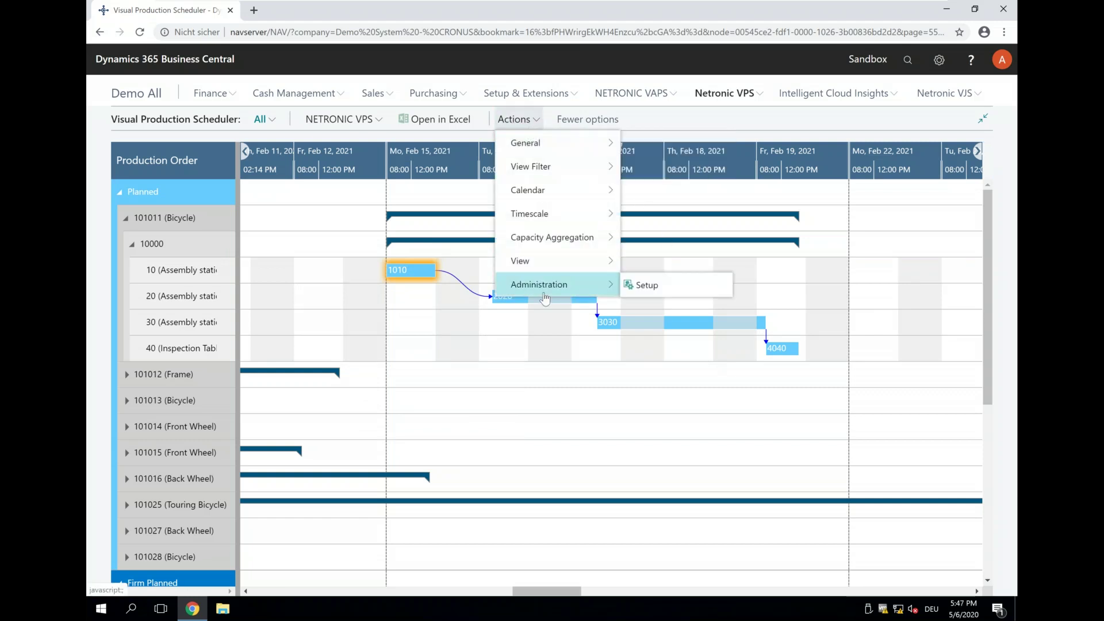
left_click(645, 284)
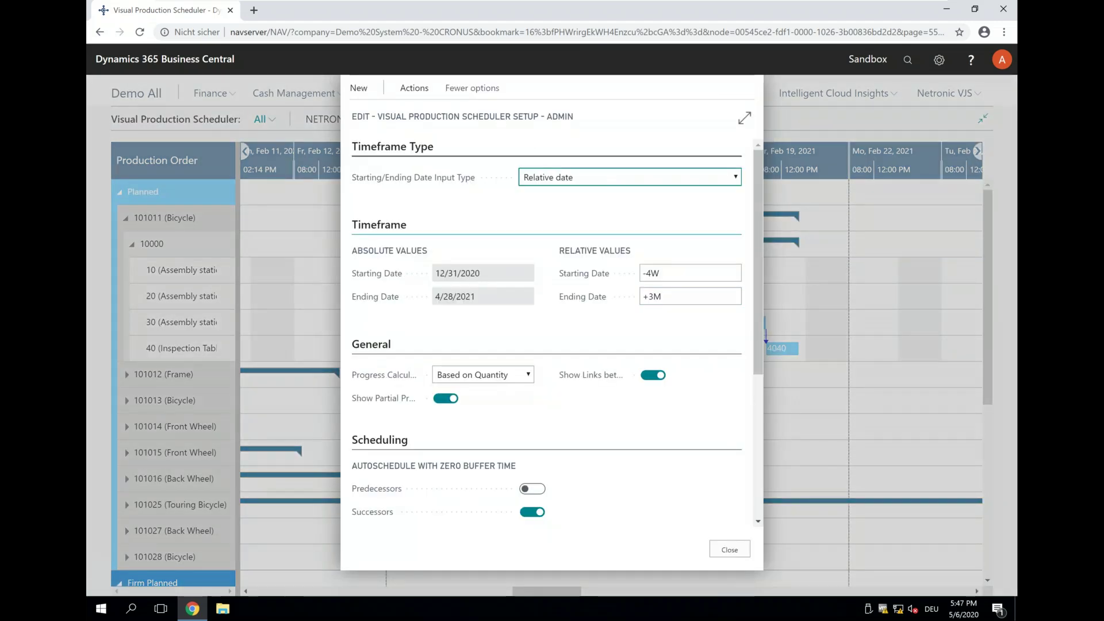
scroll(572, 439, "down", 2)
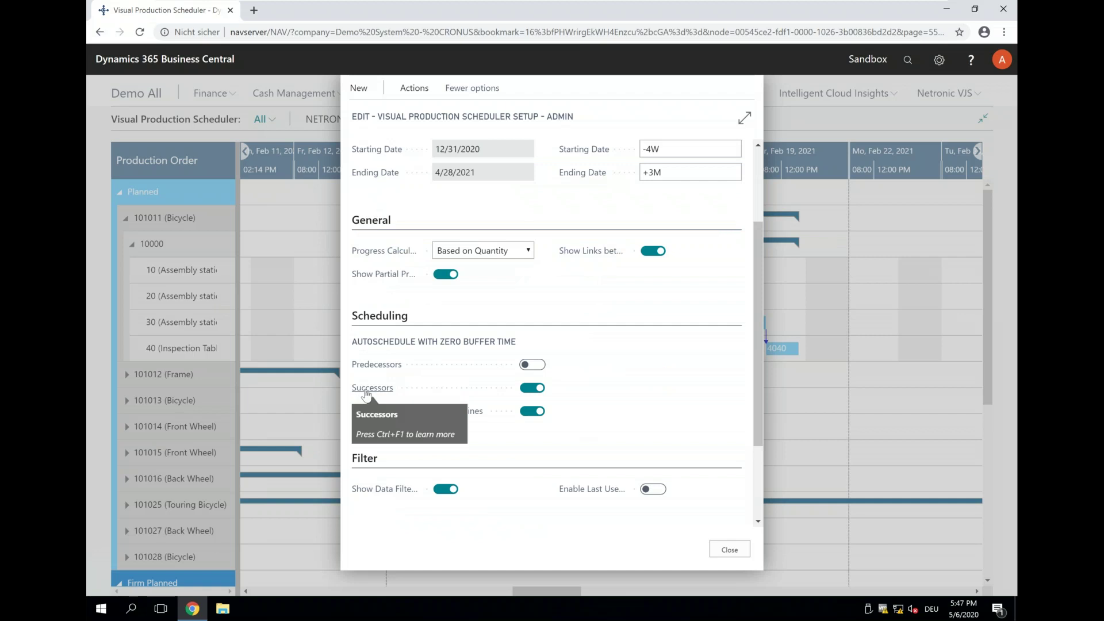
left_click(533, 388)
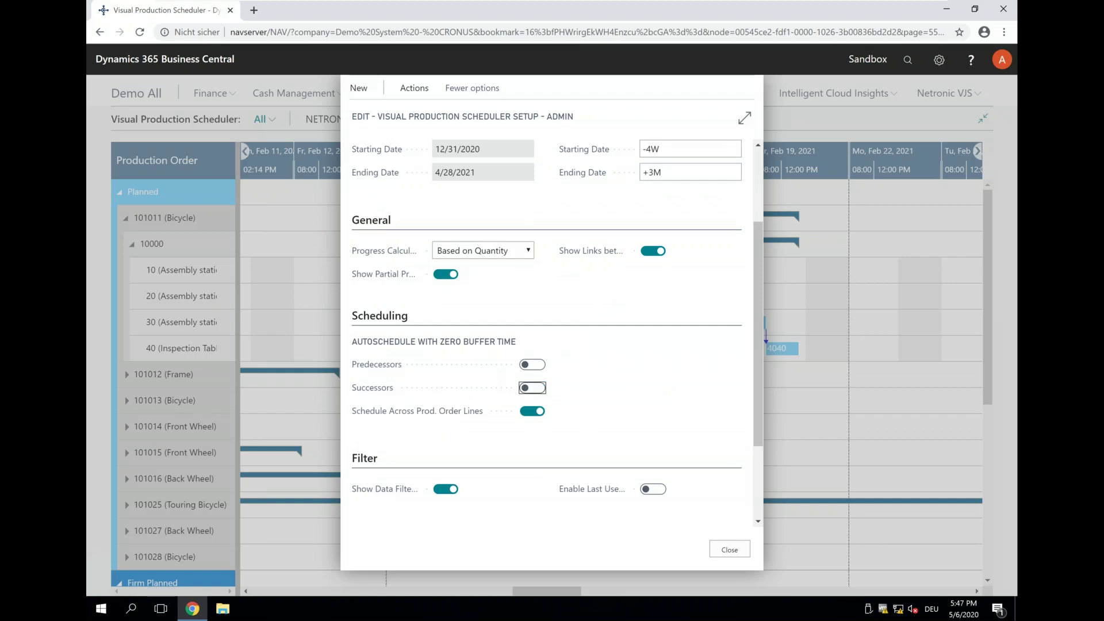
left_click(530, 412)
left_click(531, 412)
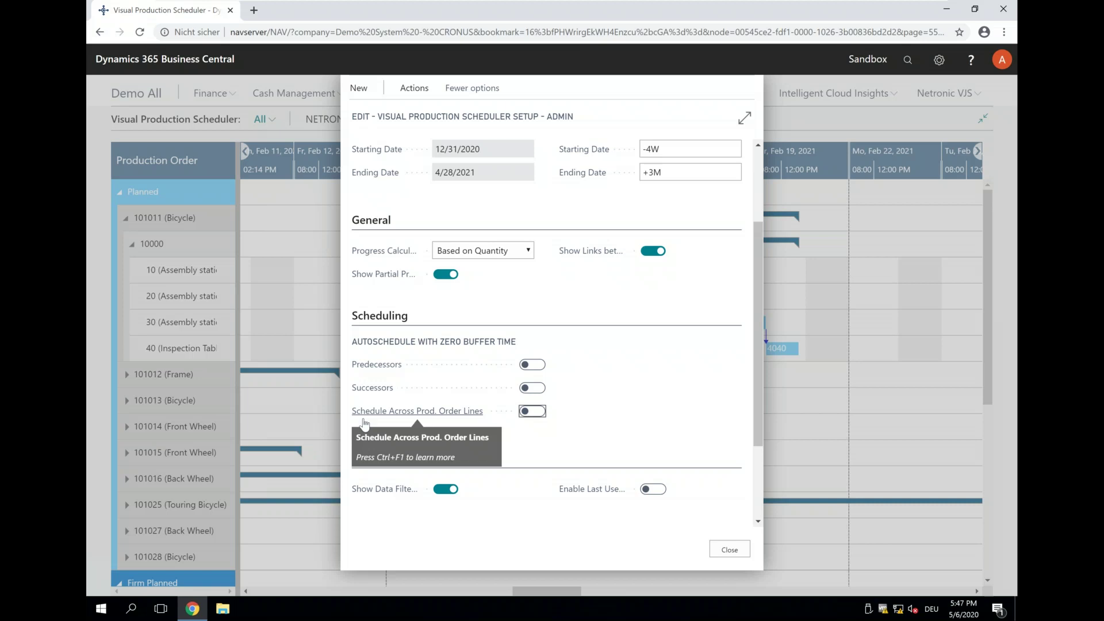
left_click(730, 550)
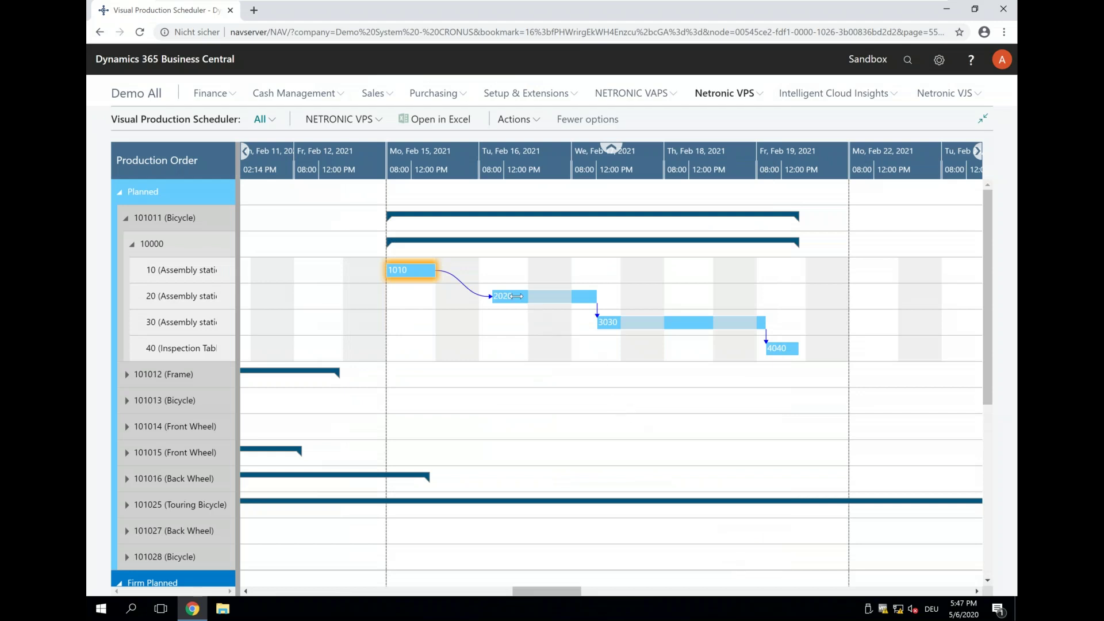
Move operation 20 of order 101011 to Wednesday, February 17, 2021 and schedule its successors
mouse_move(535, 297)
left_click_drag(535, 297, 631, 298)
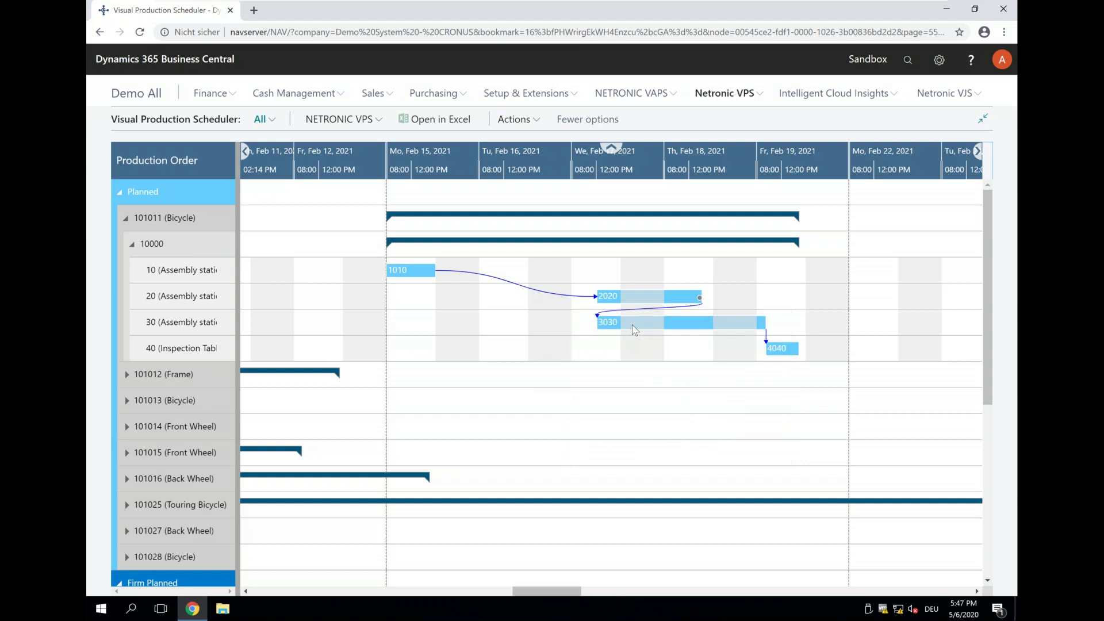
right_click(609, 295)
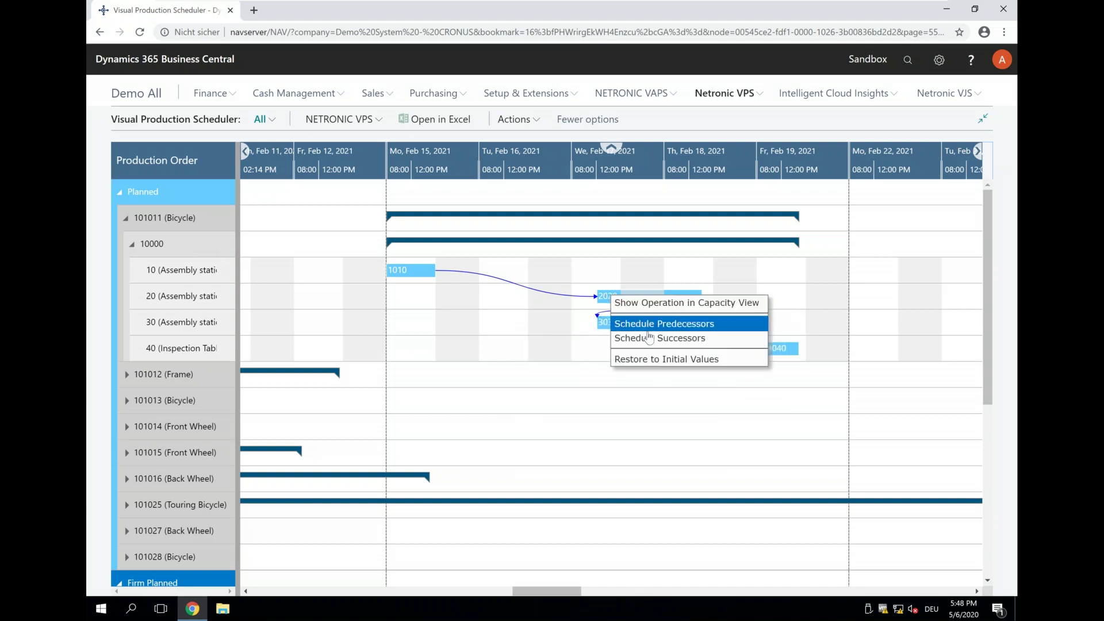
left_click(652, 339)
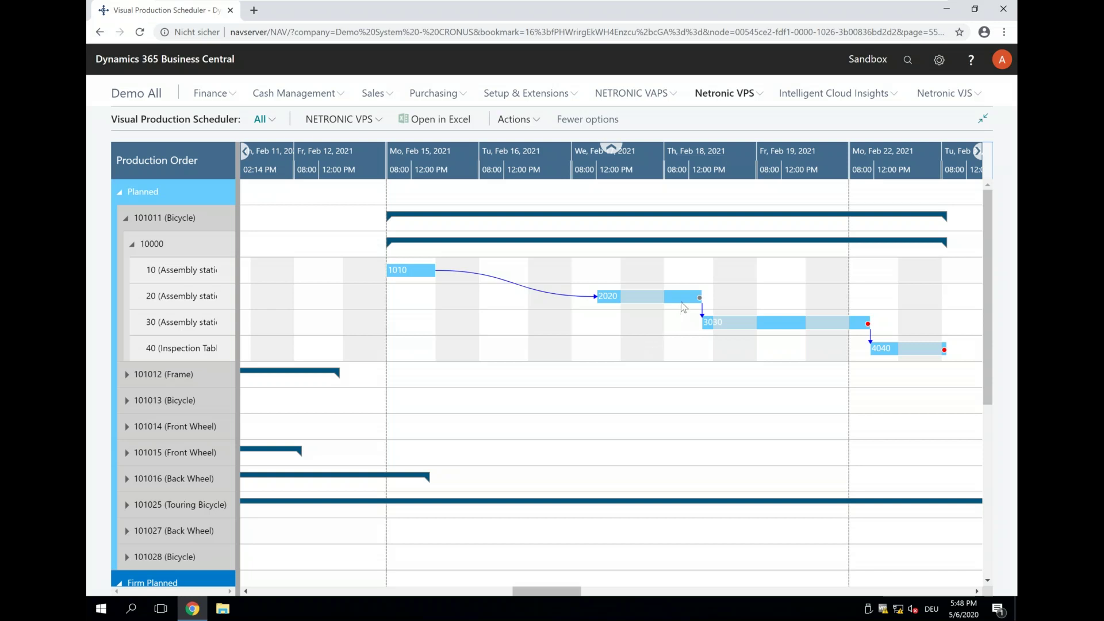
Shift operation 20 of order 101011 to Thursday, February 18 and enable autoscheduling of both predecessors and successors in the setup
left_click_drag(683, 295, 692, 295)
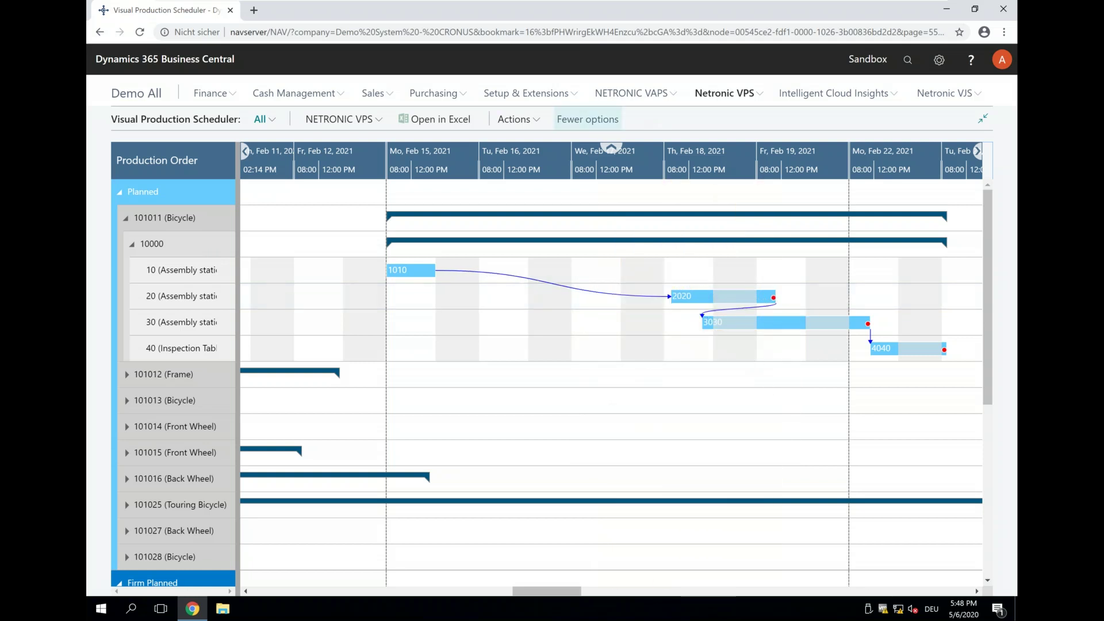
left_click(515, 119)
mouse_move(569, 287)
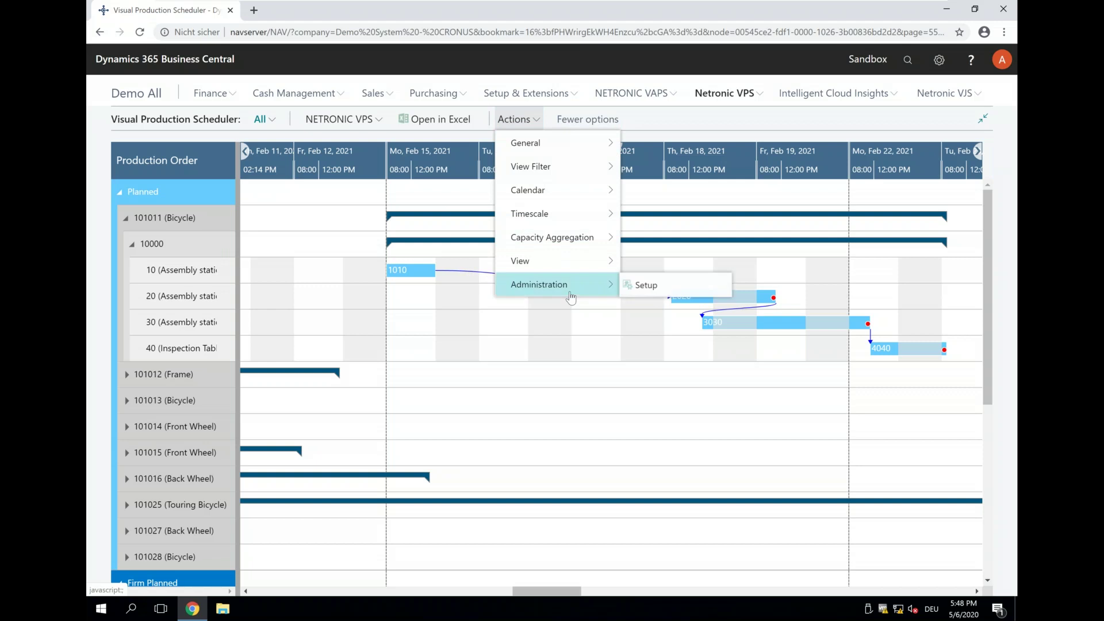
left_click(662, 287)
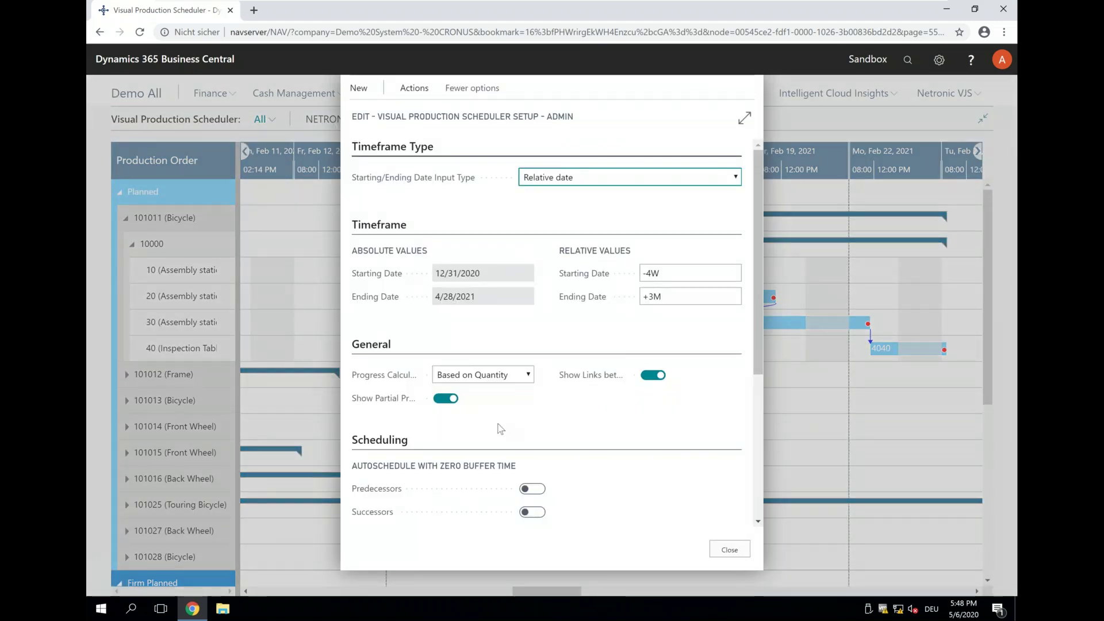
scroll(500, 428, "down", 1)
left_click(532, 426)
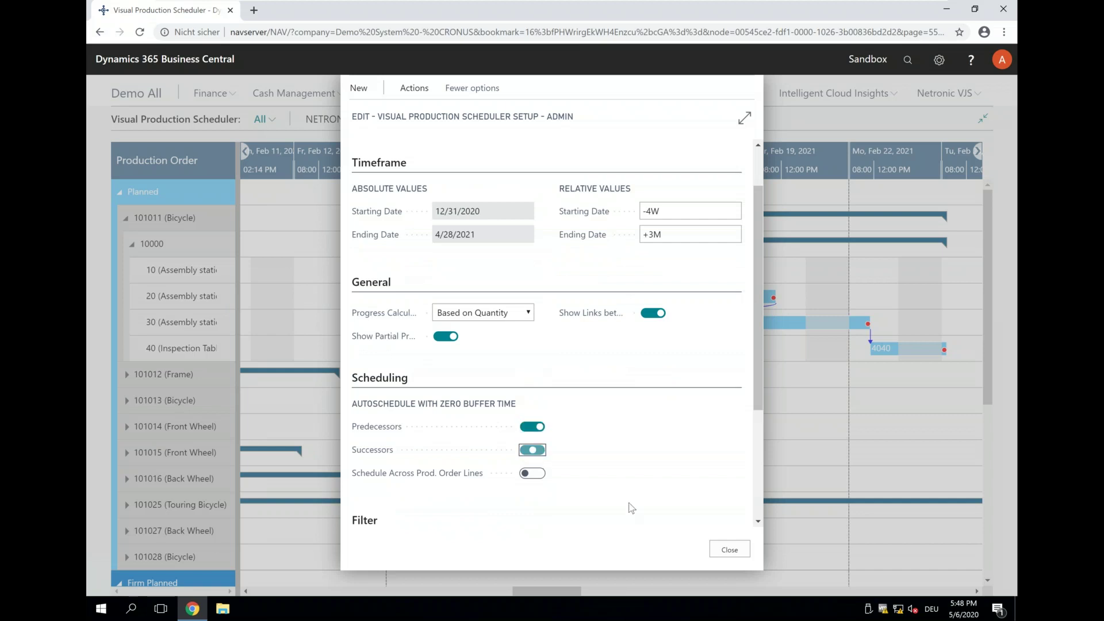
left_click(532, 450)
left_click(729, 550)
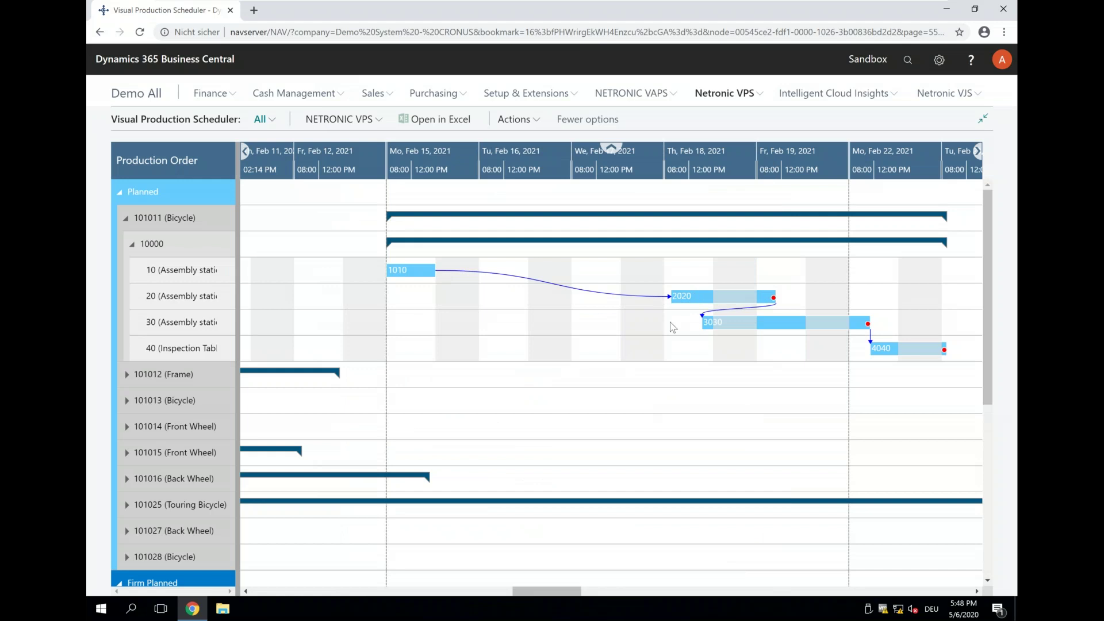
Move operation 30 of order 101011 to about 10:50 AM on February 19, and pull the operation chain back to start on February 15
scroll(679, 161, "down", 3)
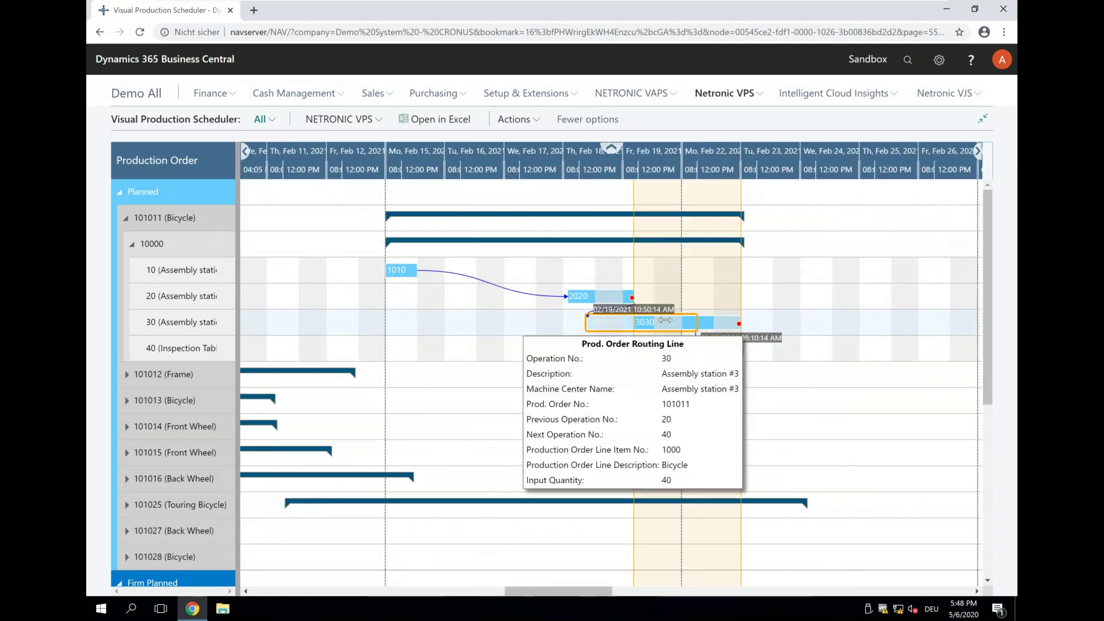
left_click_drag(664, 320, 666, 321)
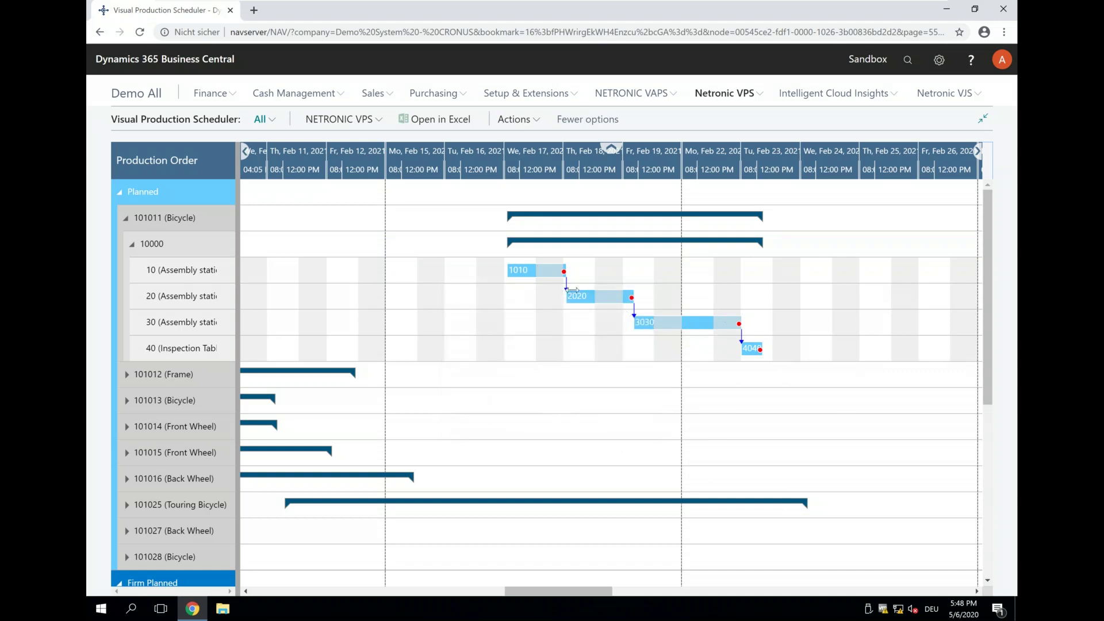
mouse_move(573, 290)
left_click_drag(511, 305, 491, 303)
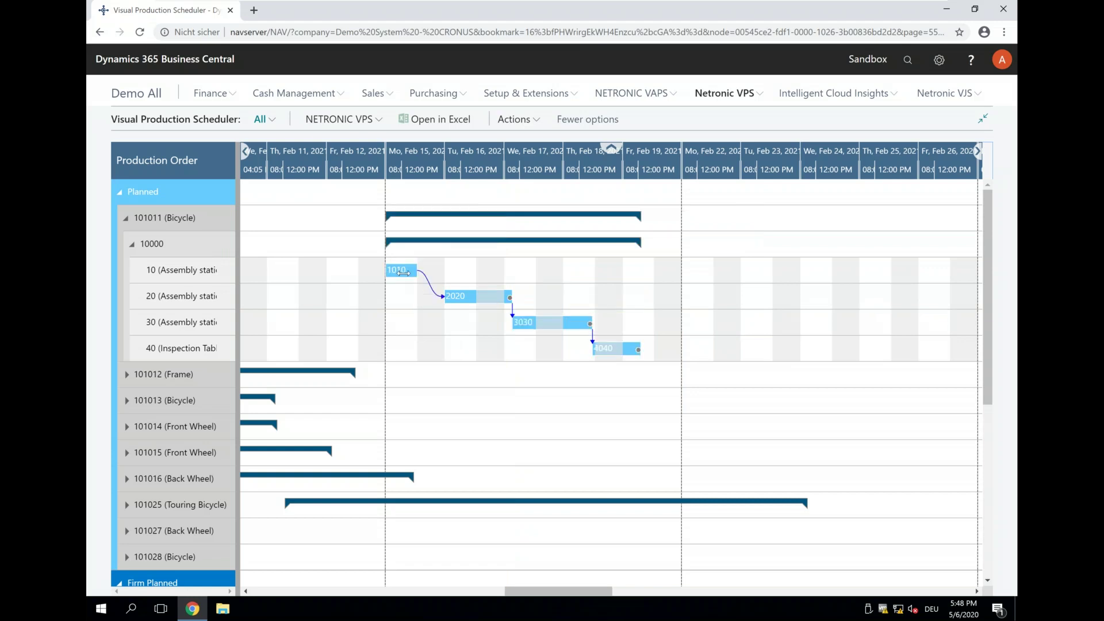
In the scheduler's administration setup, turn off autoscheduling of predecessors and keep successors on
left_click(526, 121)
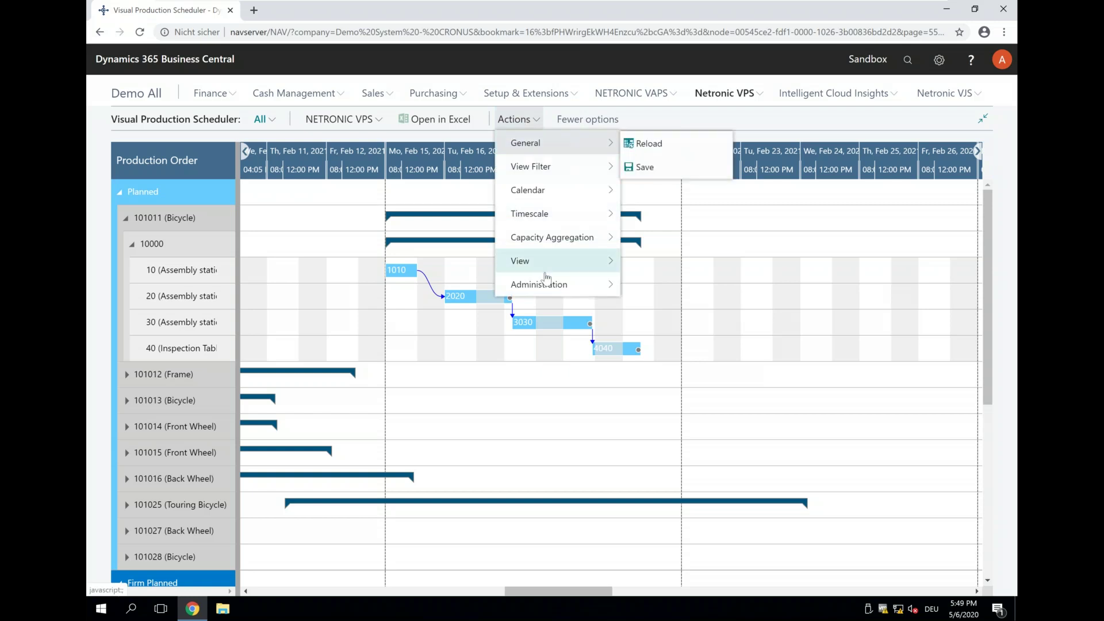
mouse_move(547, 282)
left_click(645, 284)
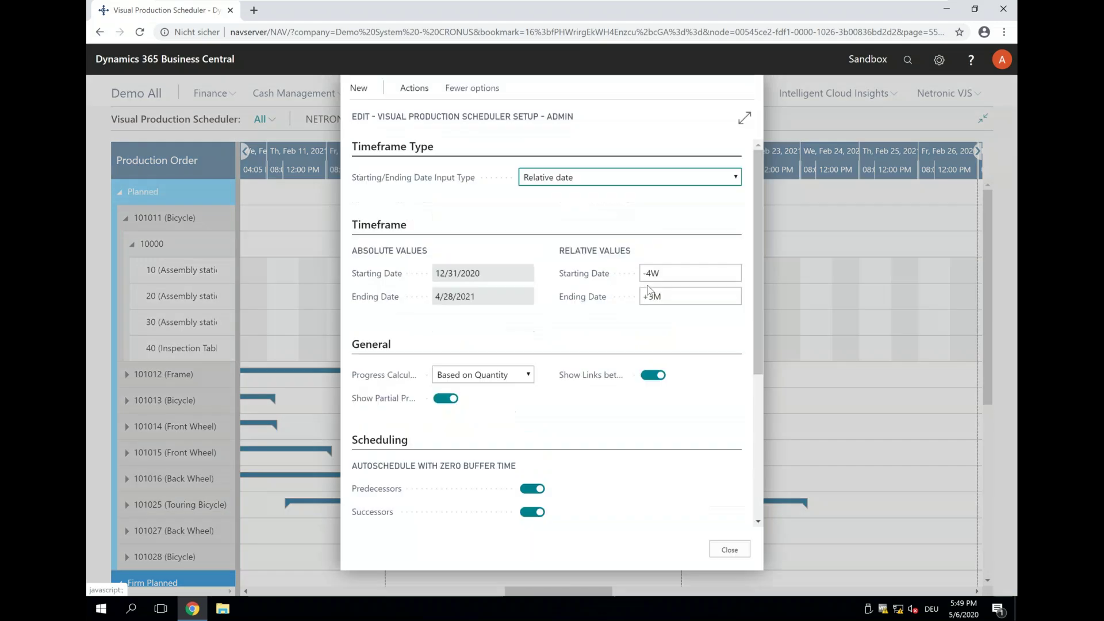
left_click(527, 494)
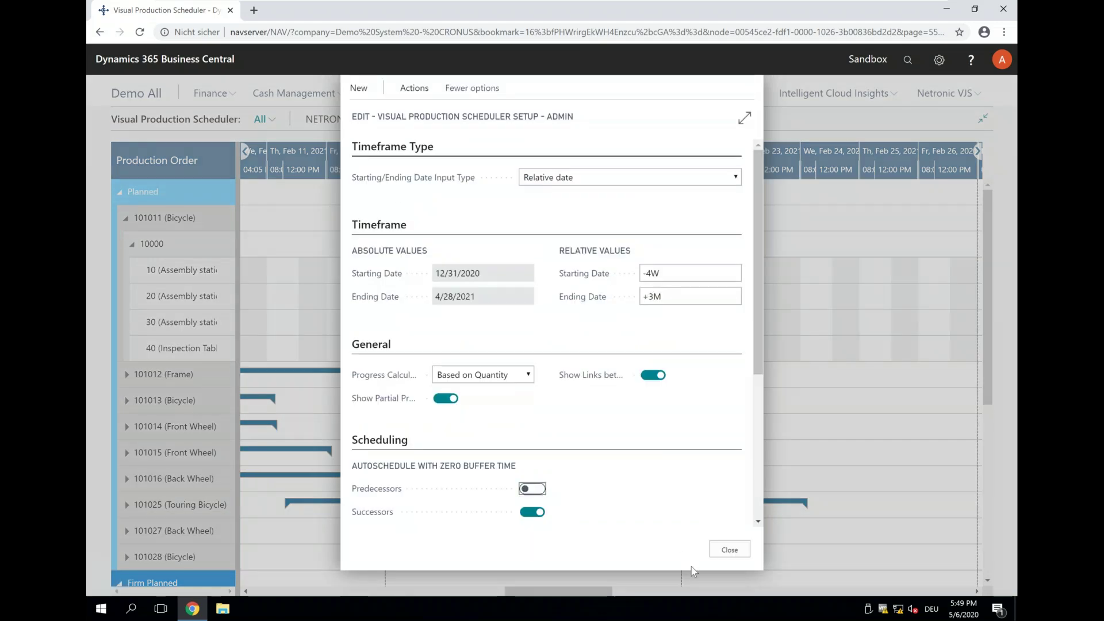
left_click(726, 552)
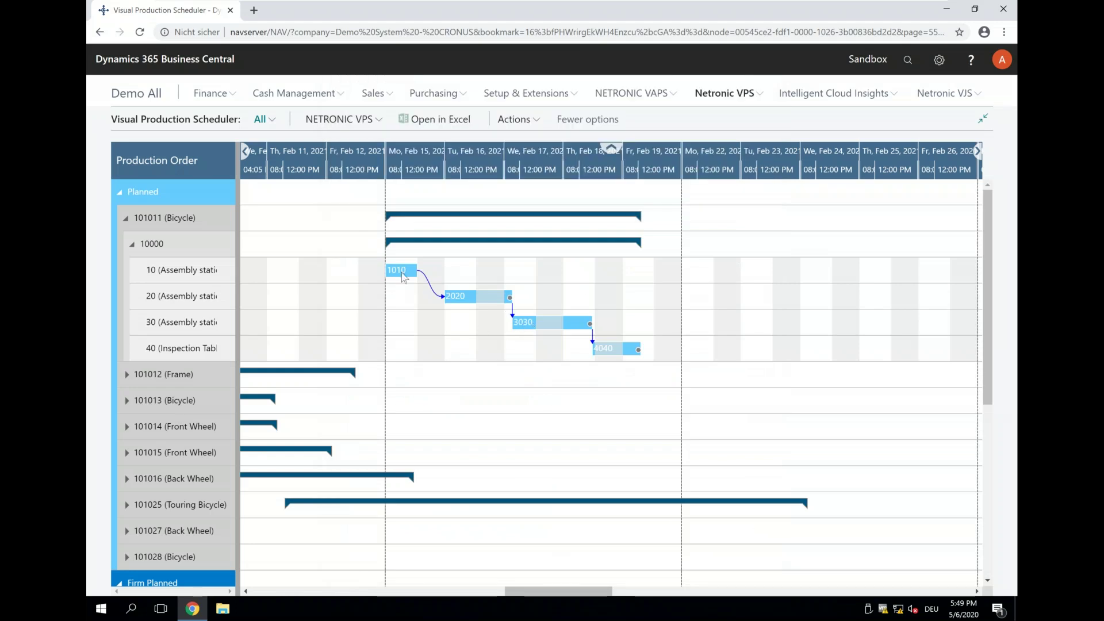
Move operation 30 of order 101011 forward to February 18 and back to February 15, and schedule its predecessors
left_click_drag(524, 322, 577, 323)
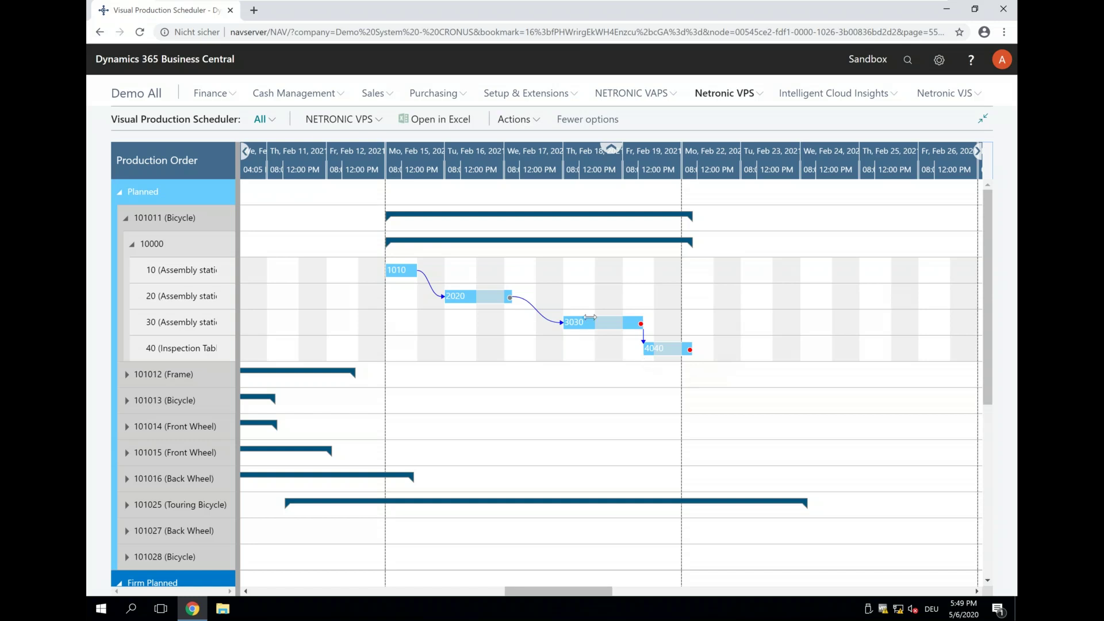
left_click_drag(590, 318, 432, 322)
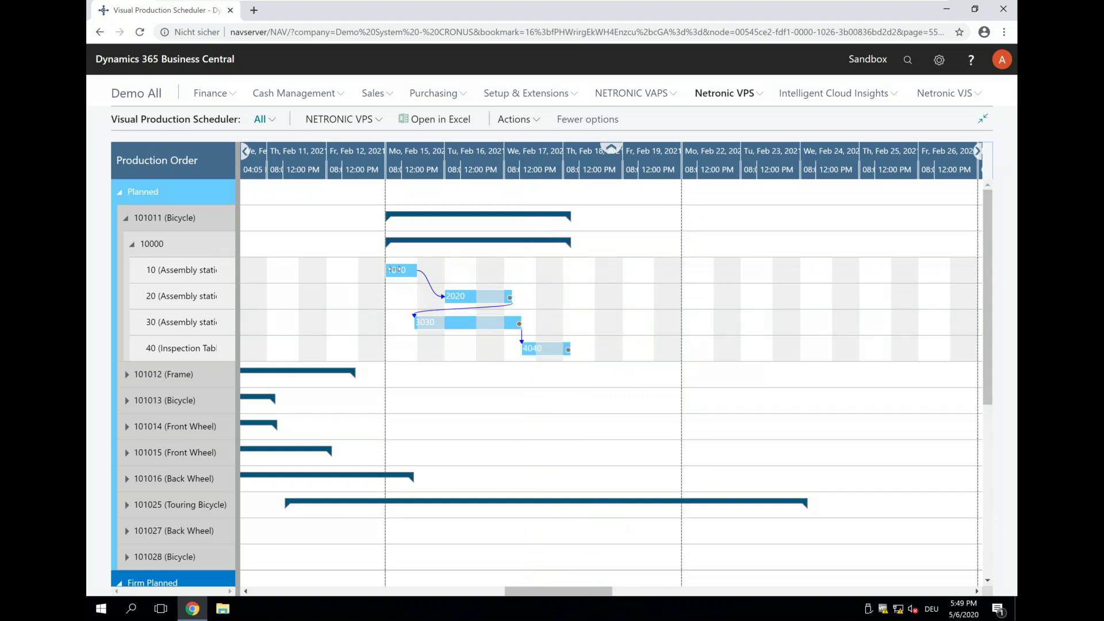
right_click(457, 323)
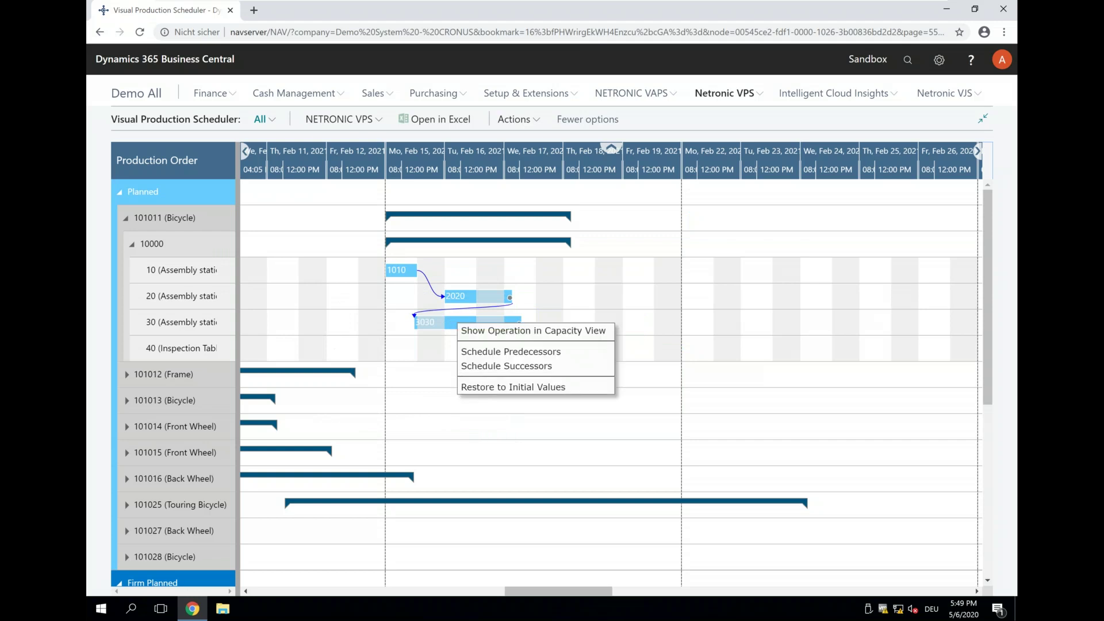
left_click(481, 351)
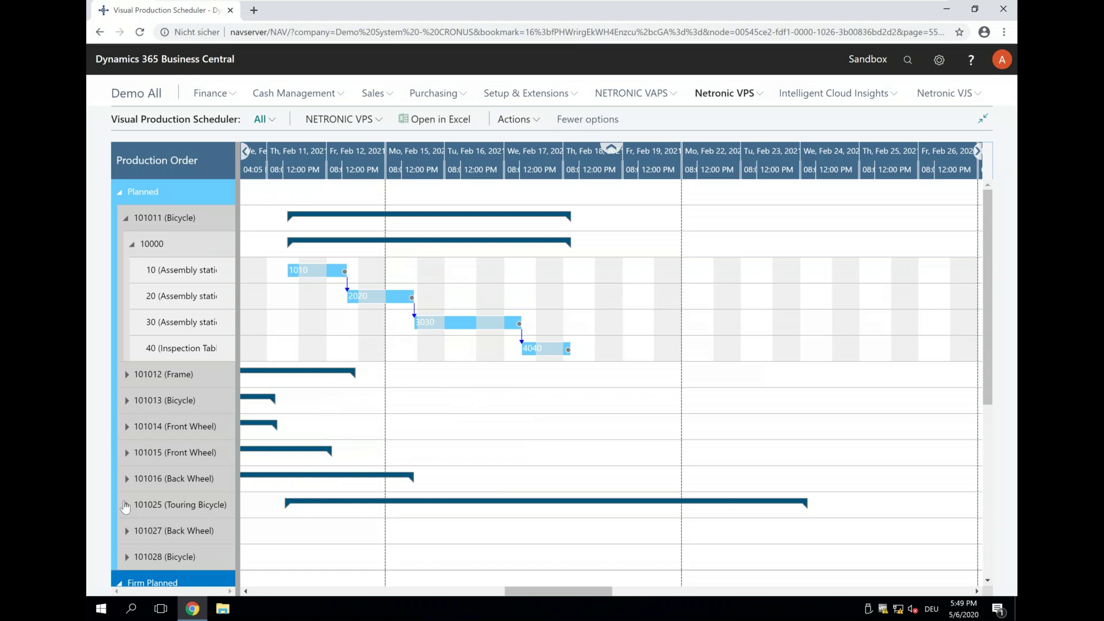
Expand planned order 101025 (Touring Bicycle) with its lines 30000 and 20000, selecting operation 10 of line 30000 to show the links
left_click(125, 506)
scroll(506, 430, "down", 4)
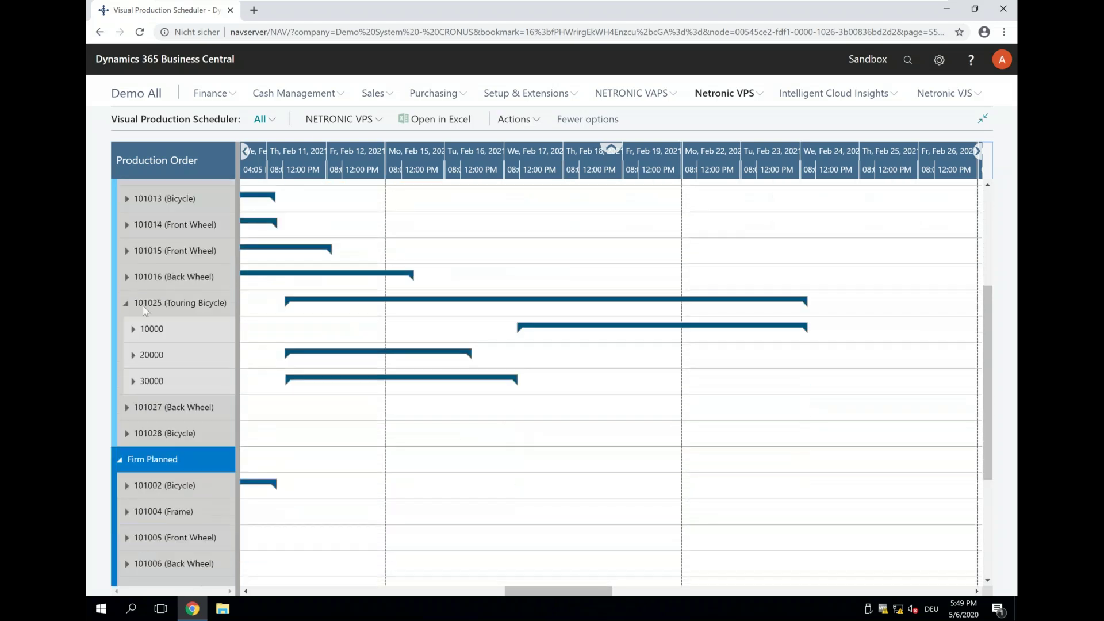
mouse_move(148, 304)
left_click(134, 382)
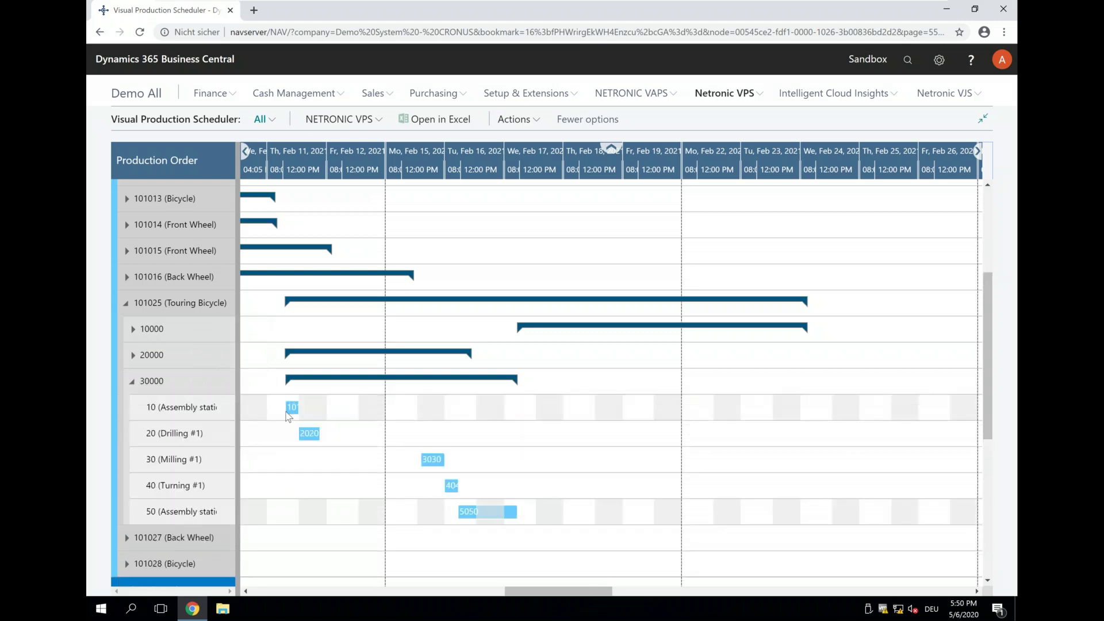
left_click(288, 412)
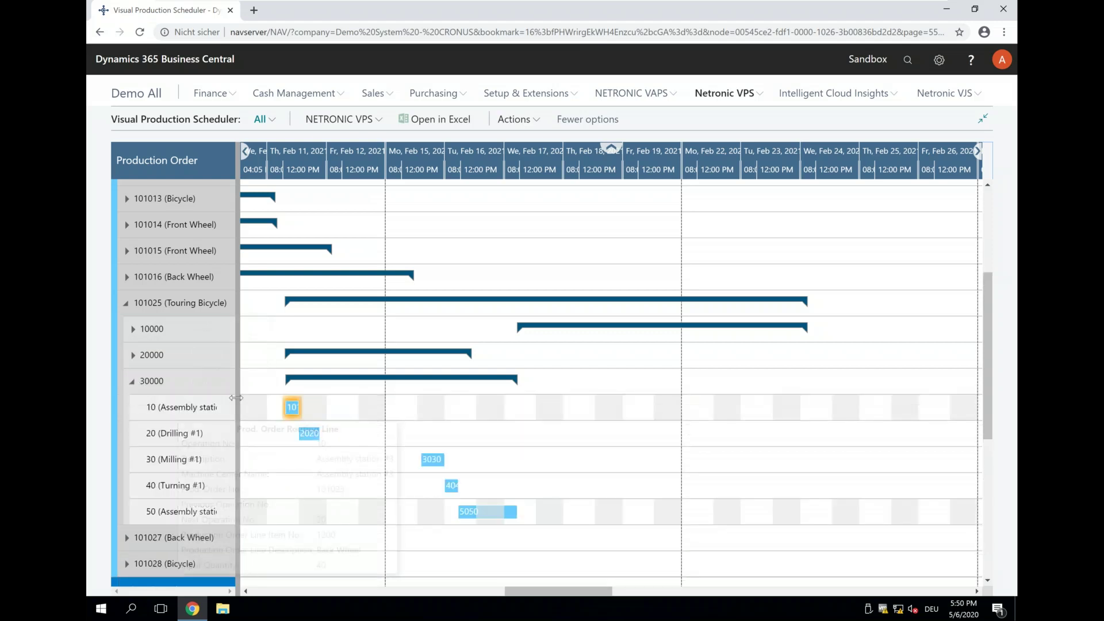
left_click(134, 357)
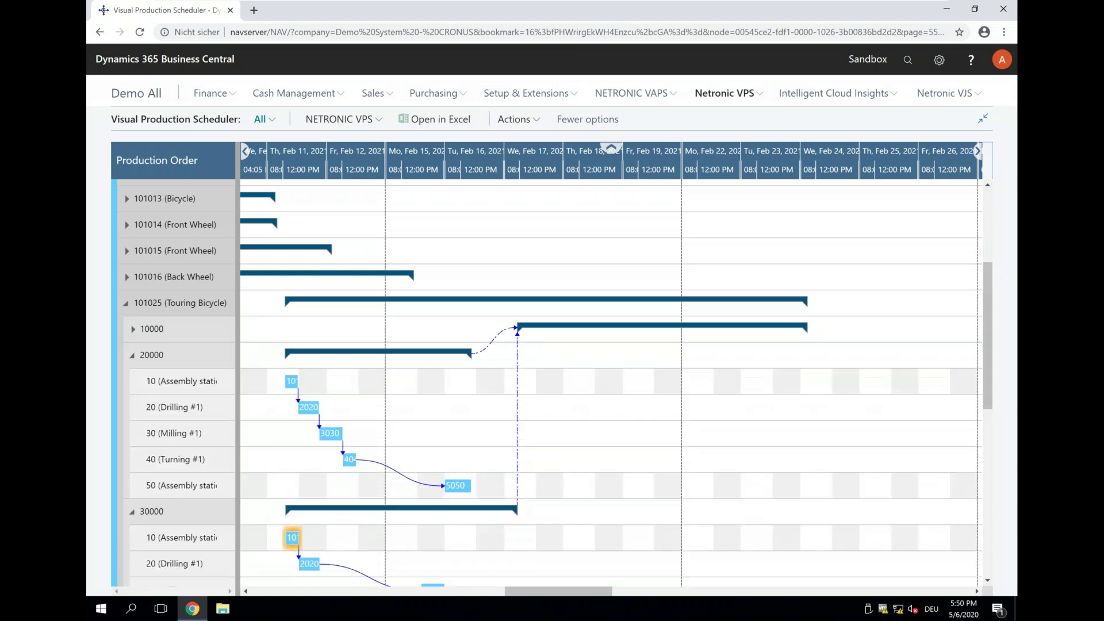
In the scheduler's administration setup, turn on Schedule Across Prod. Order Lines
left_click(514, 119)
mouse_move(546, 284)
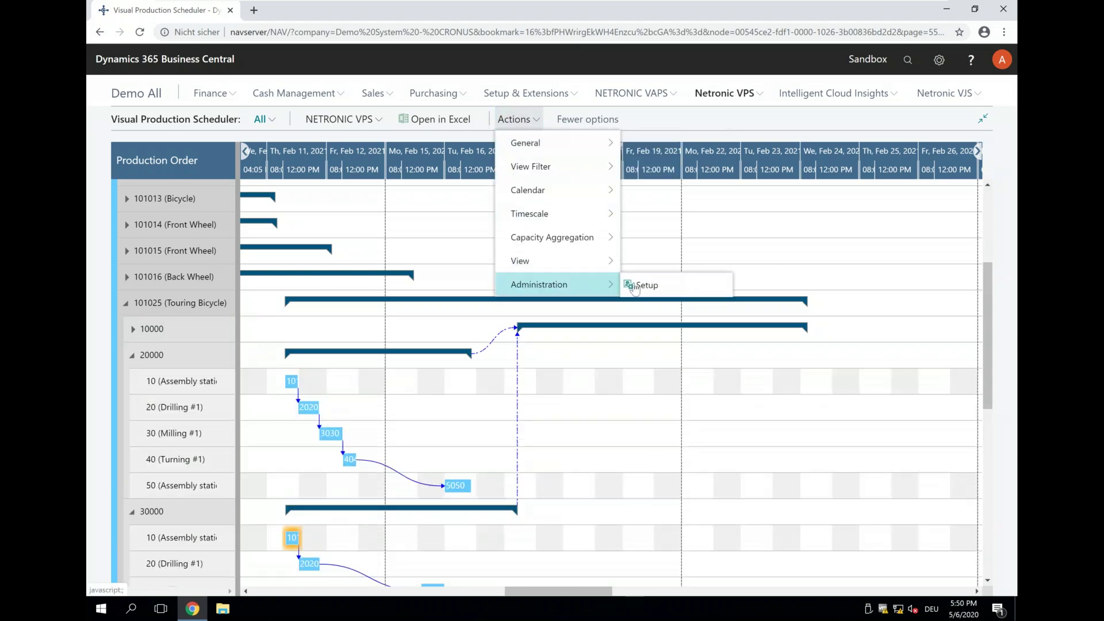
left_click(647, 286)
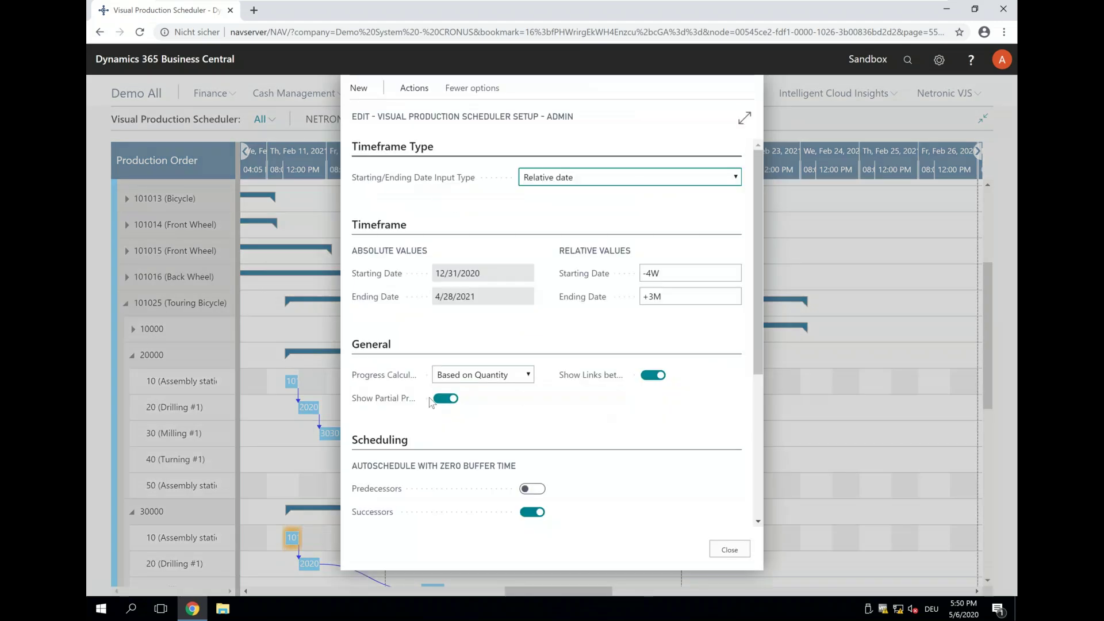
scroll(431, 401, "down", 2)
left_click(538, 411)
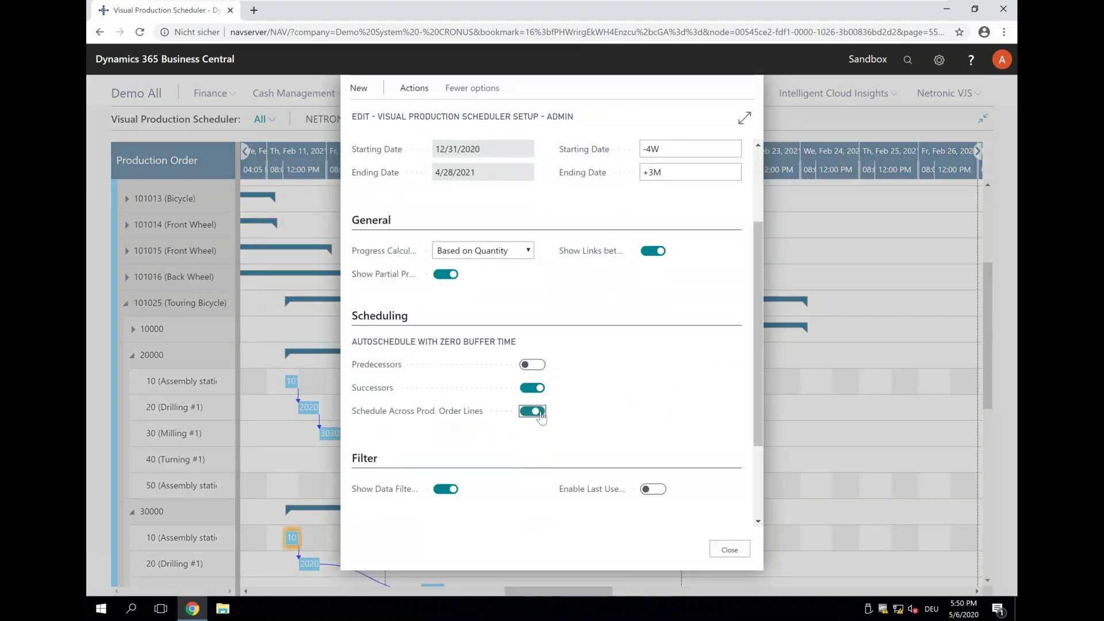
left_click(729, 551)
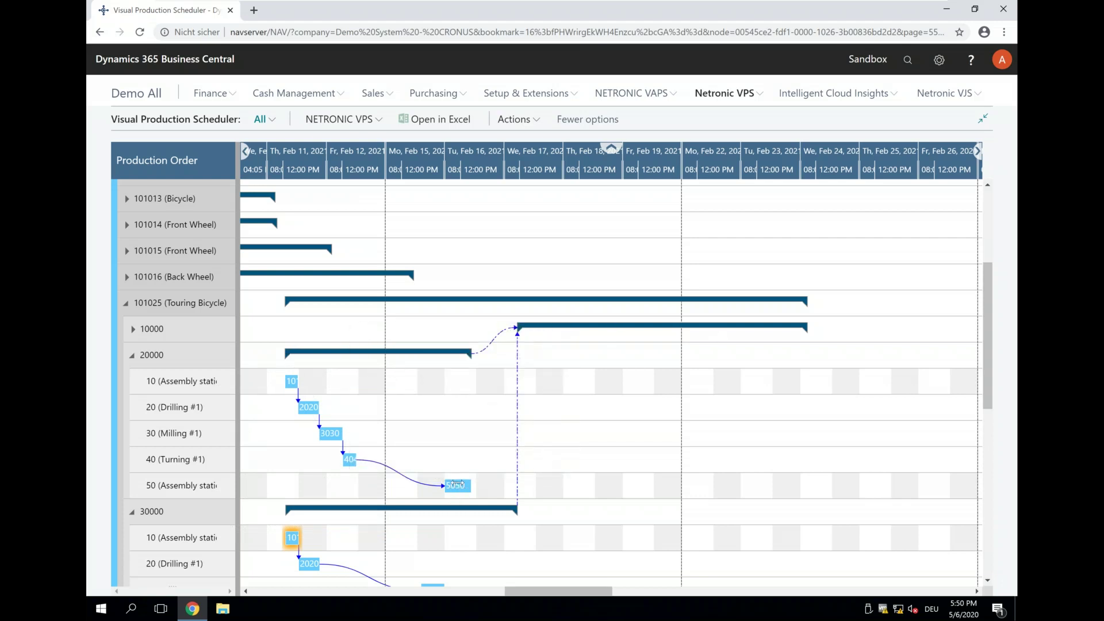
Move operation 50 of line 20000 in order 101025 to Thursday, February 18 and expand line 10000
left_click_drag(456, 481, 576, 485)
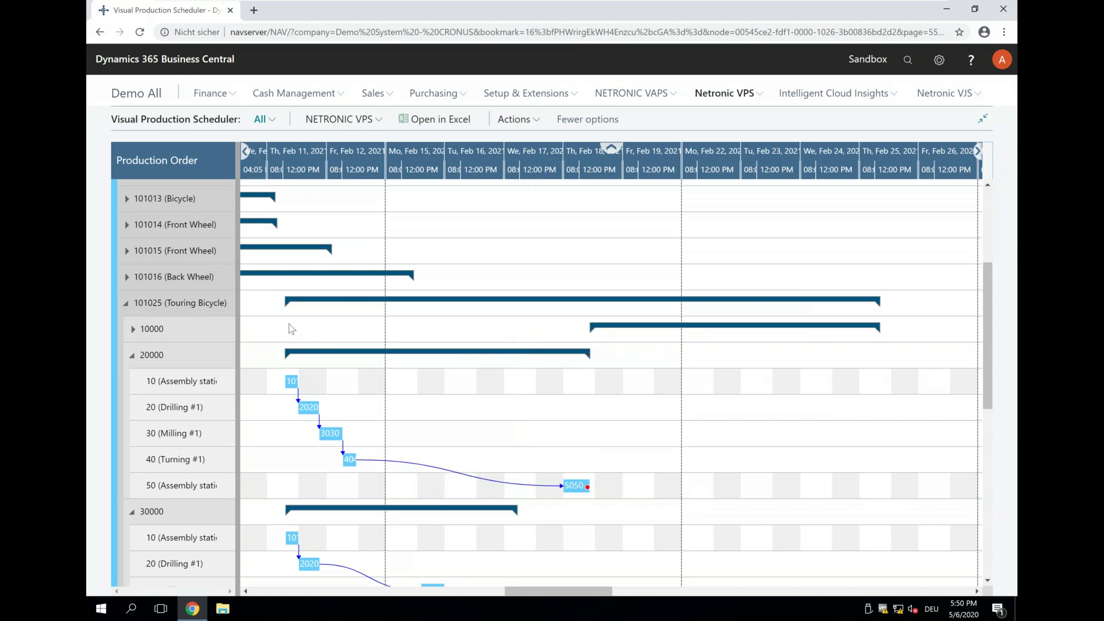
left_click(132, 331)
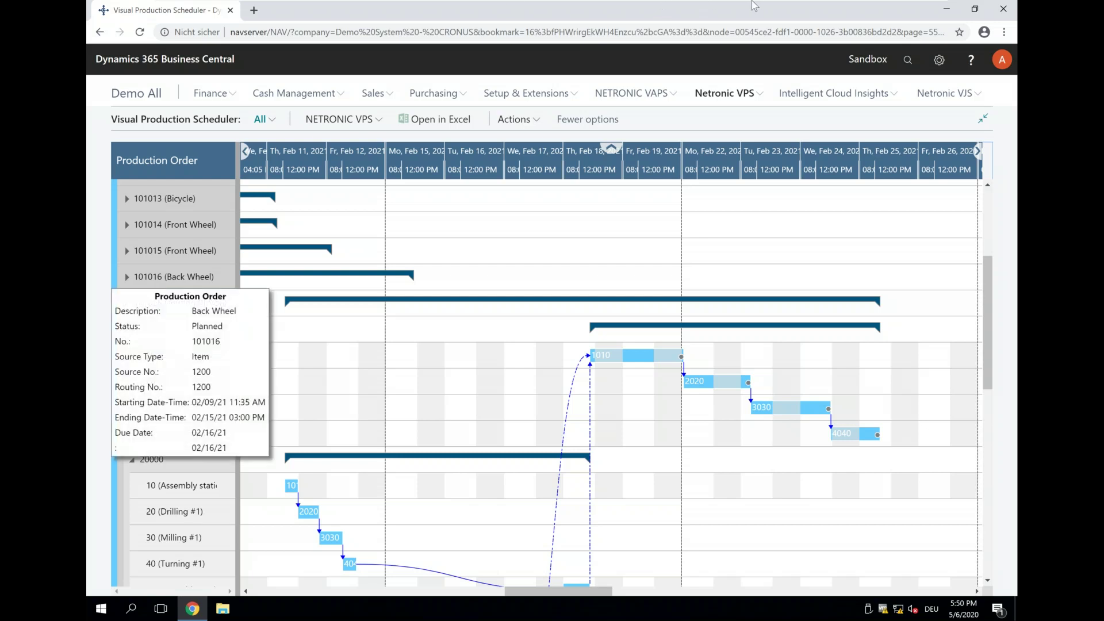
Switch to PowerPoint, start the slide show at "Scheduling behavior" and advance to the "Visual Scheduling Add-in Development Toolbox" slide
mouse_move(772, 2)
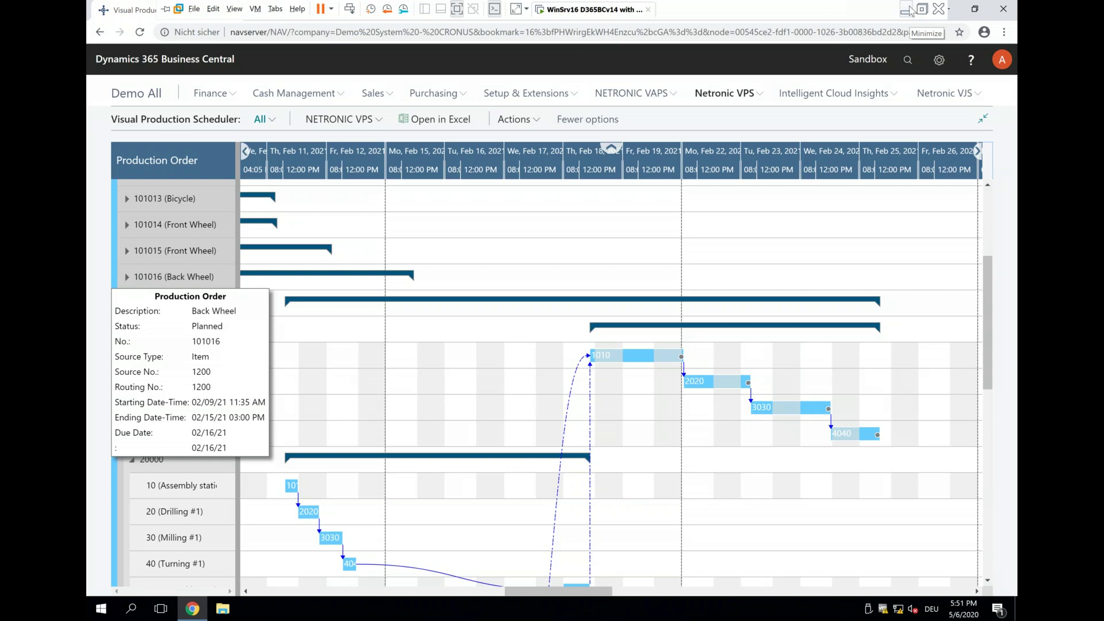
left_click(907, 11)
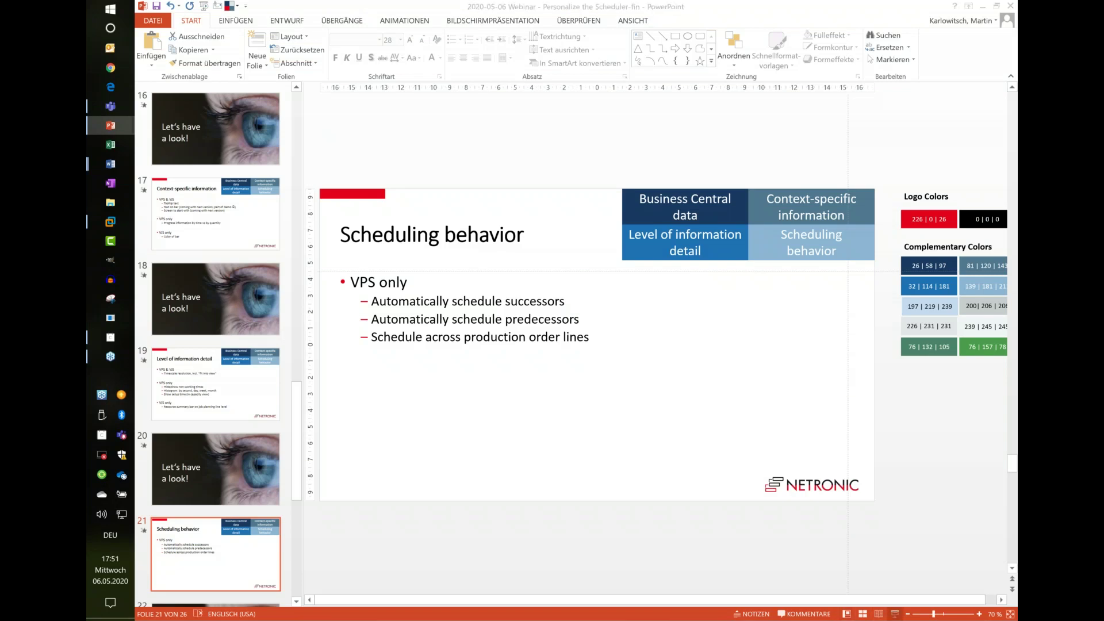
left_click(895, 614)
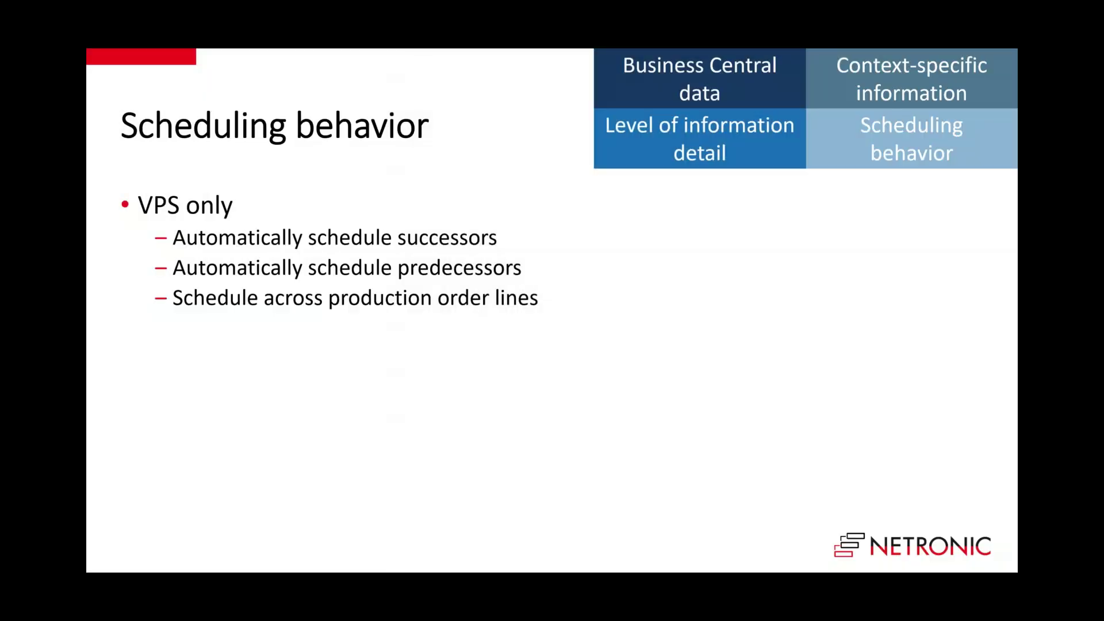
left_click(895, 614)
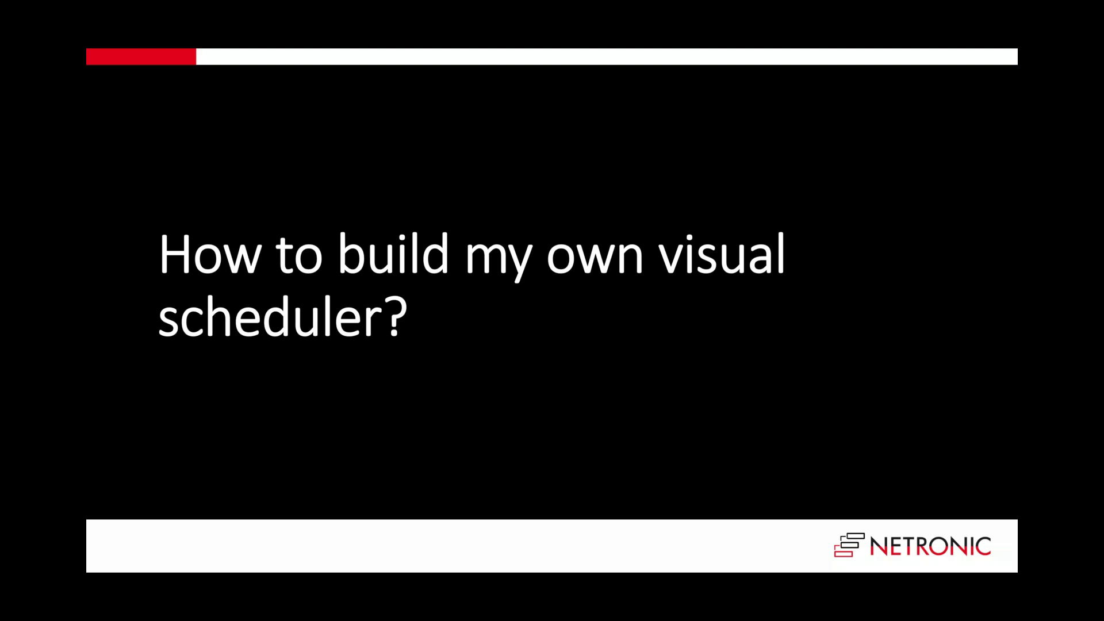
key("Right")
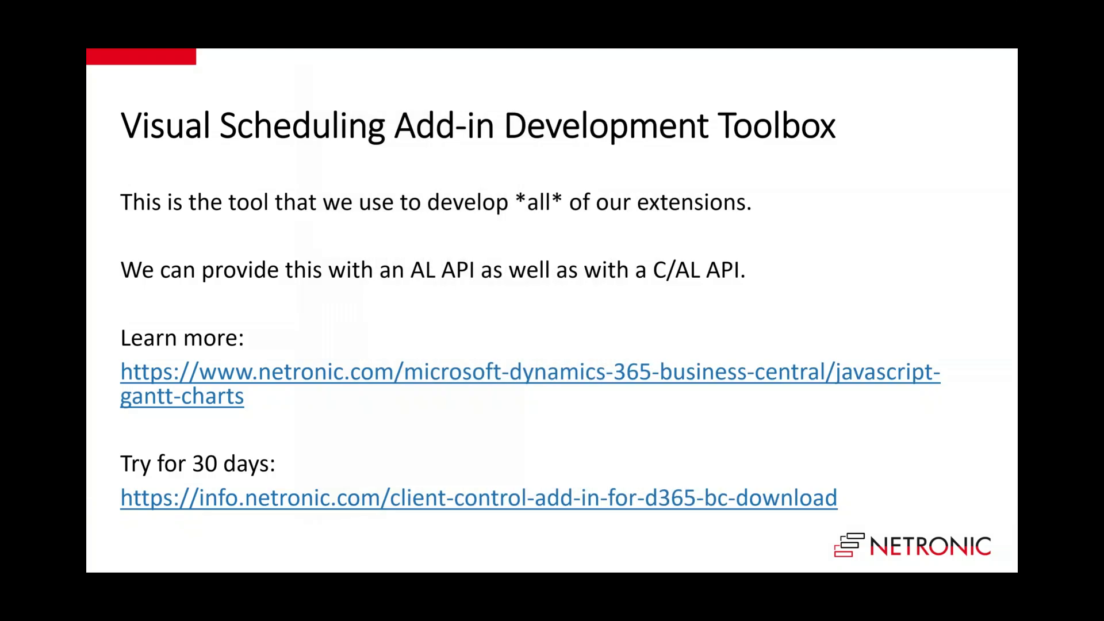